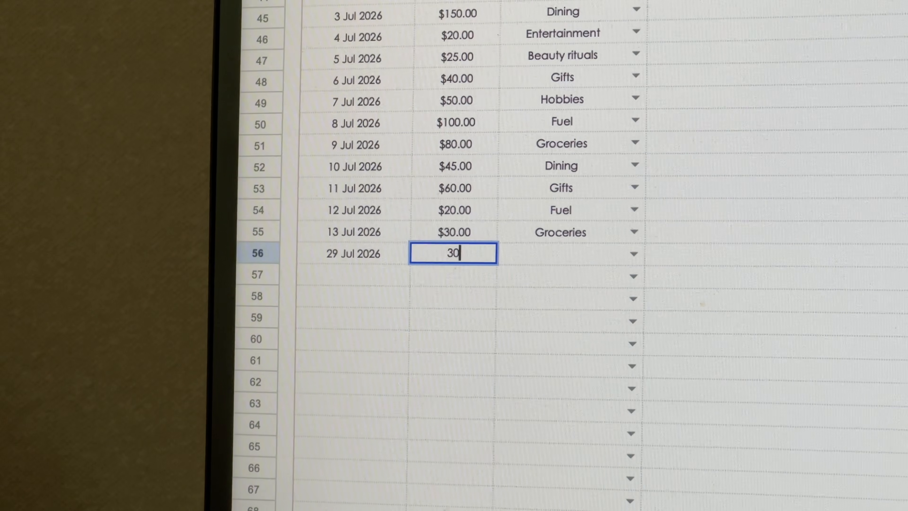
Enter $30.00 as the 29 Jul 2026 expense amount and choose Hobbies as its category
key("Tab")
left_click(634, 255)
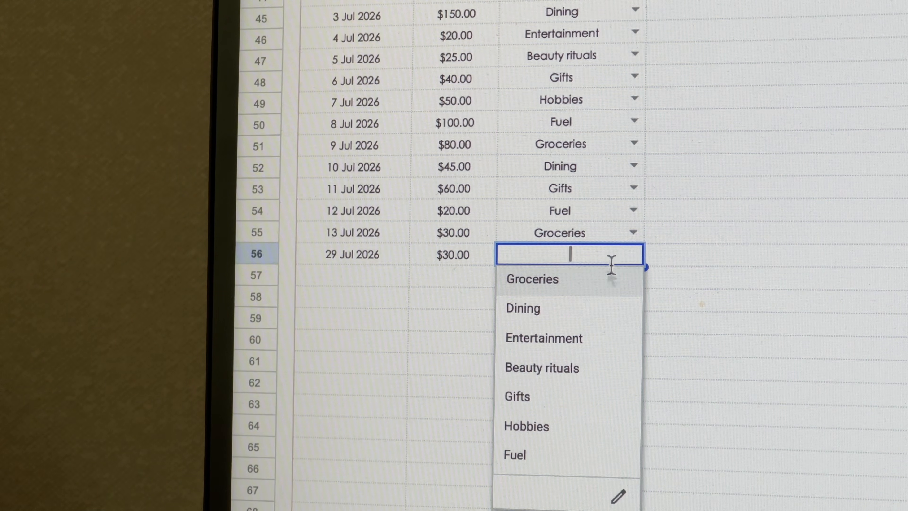
left_click(581, 428)
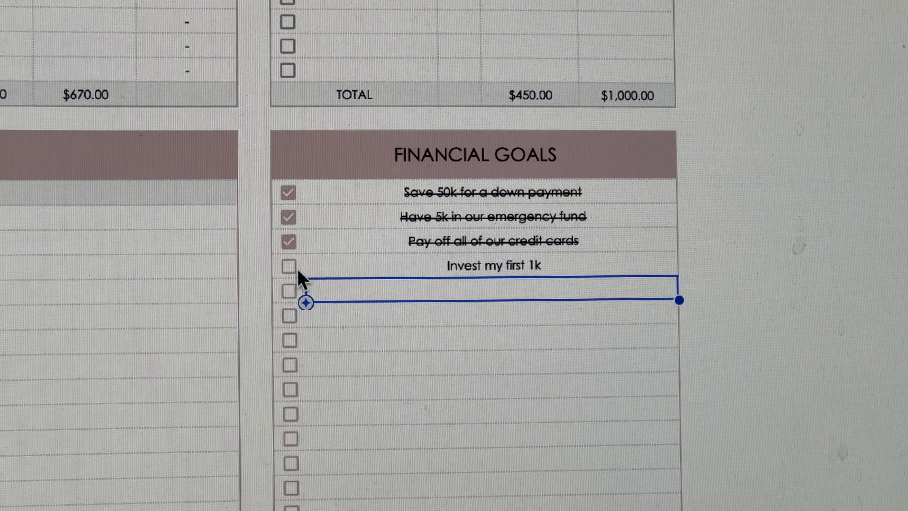
Mark the financial goal "Invest my first 1k" as completed
left_click(291, 268)
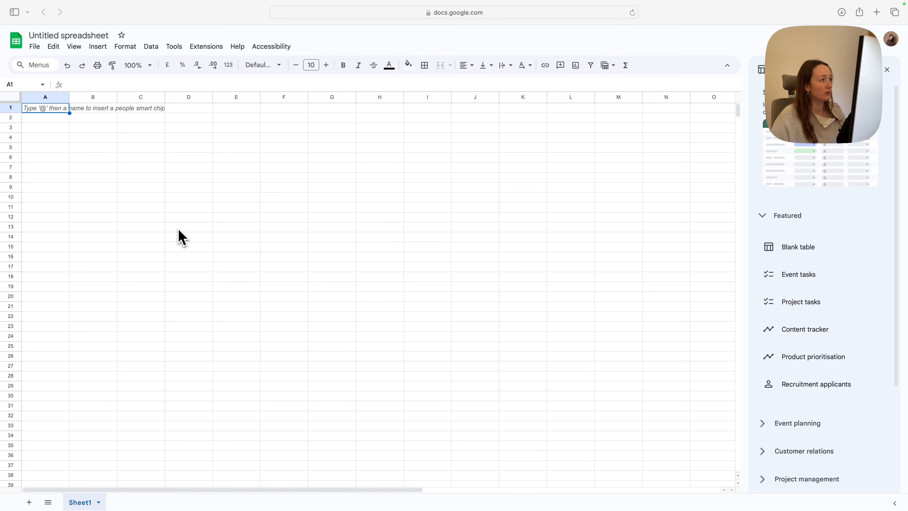
Rename the untitled spreadsheet as Budget Template
left_click(83, 35)
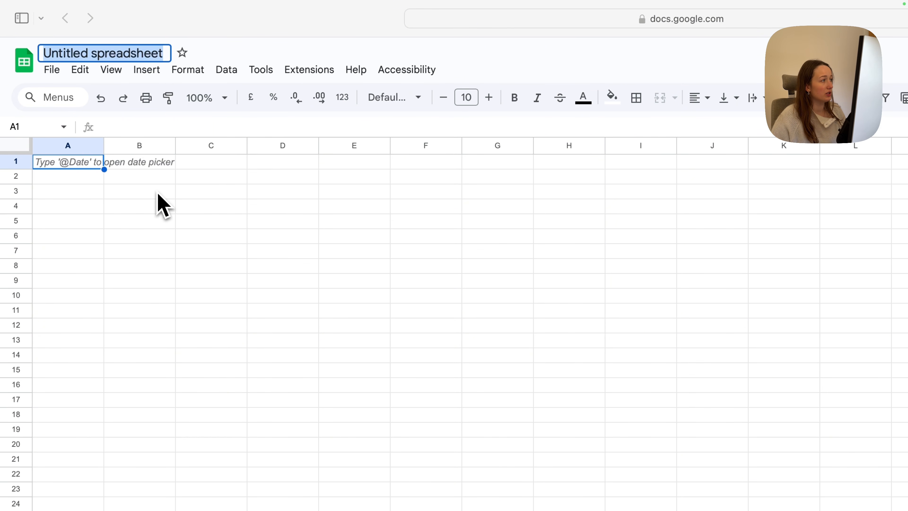
type("Budget Templa")
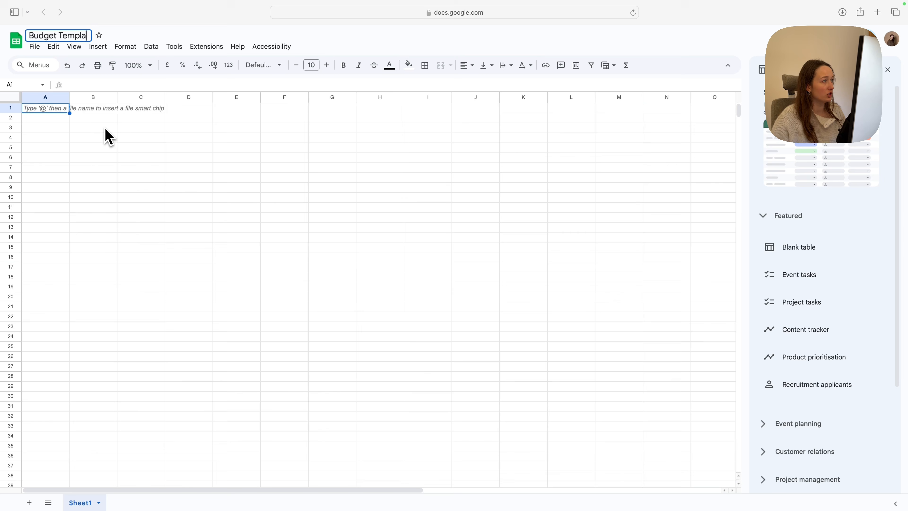
type("te")
key("Return")
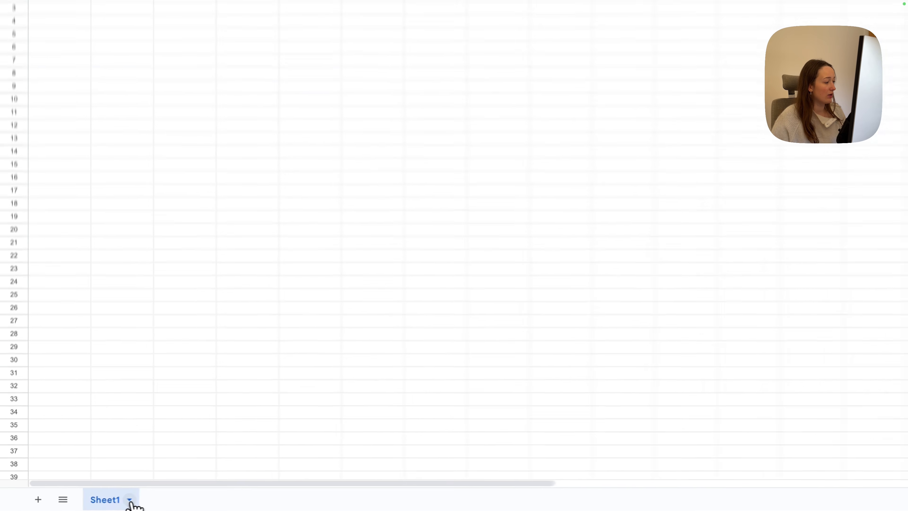
Rename the Sheet1 worksheet as Budget
left_click(99, 502)
left_click(158, 320)
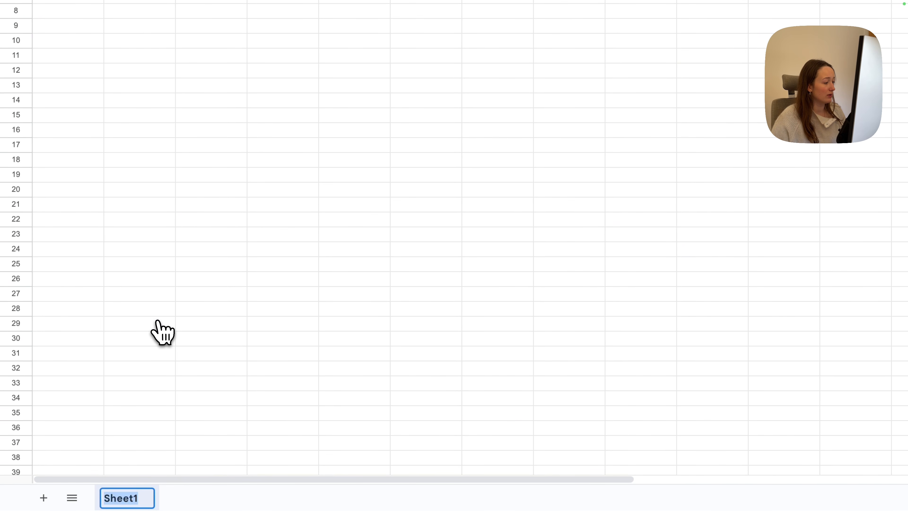
type("Budget")
key("Return")
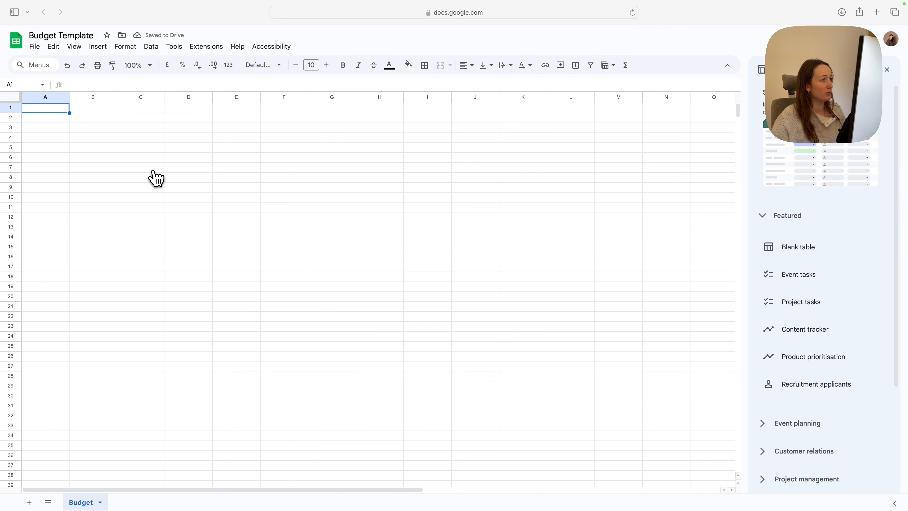
Format all cells of the Budget sheet in Century Gothic at font size 8
key("super+a")
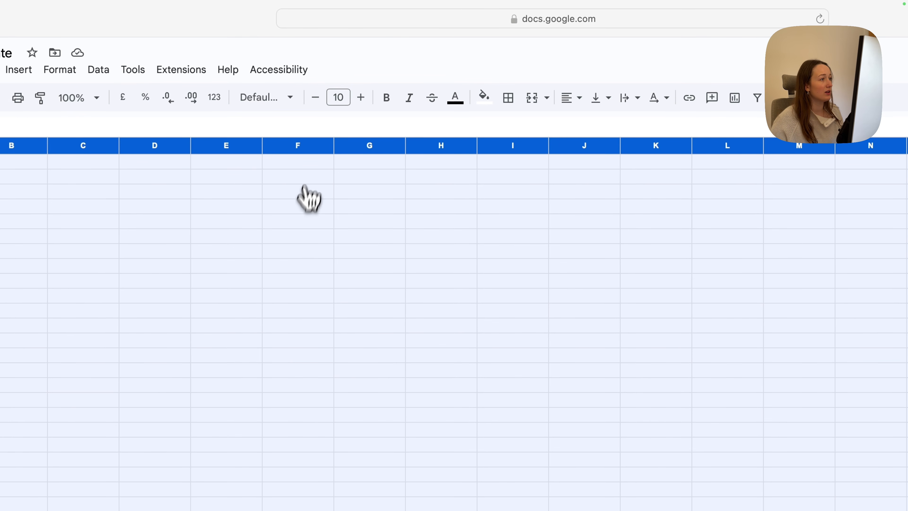
left_click(286, 97)
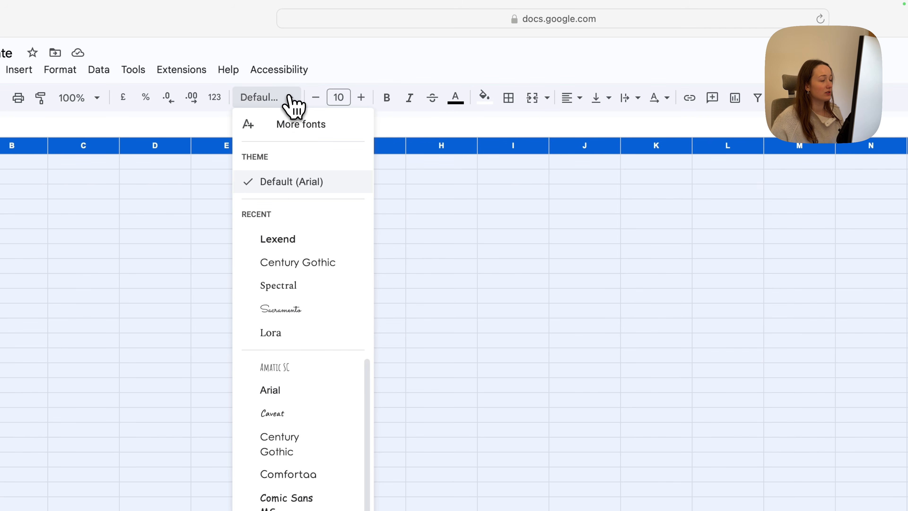
left_click(328, 265)
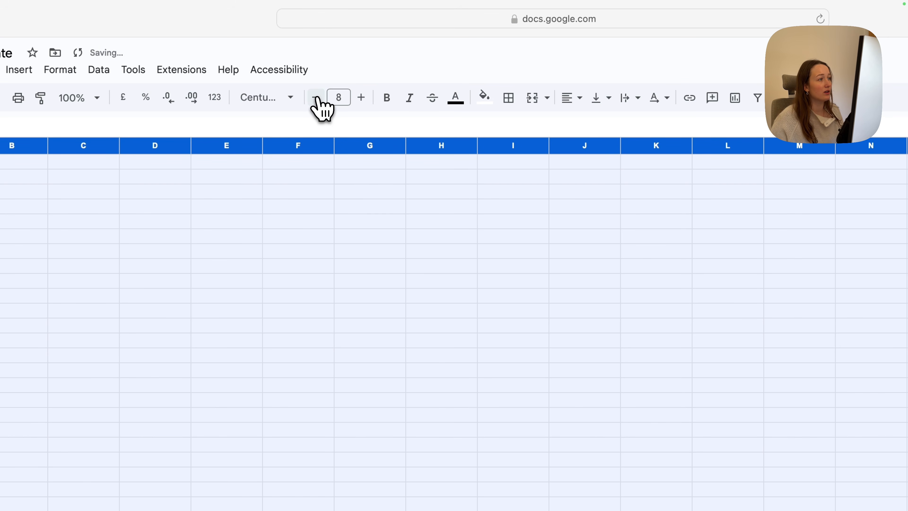
Align the contents of all cells to the centre horizontally and to the middle vertically
left_click(578, 102)
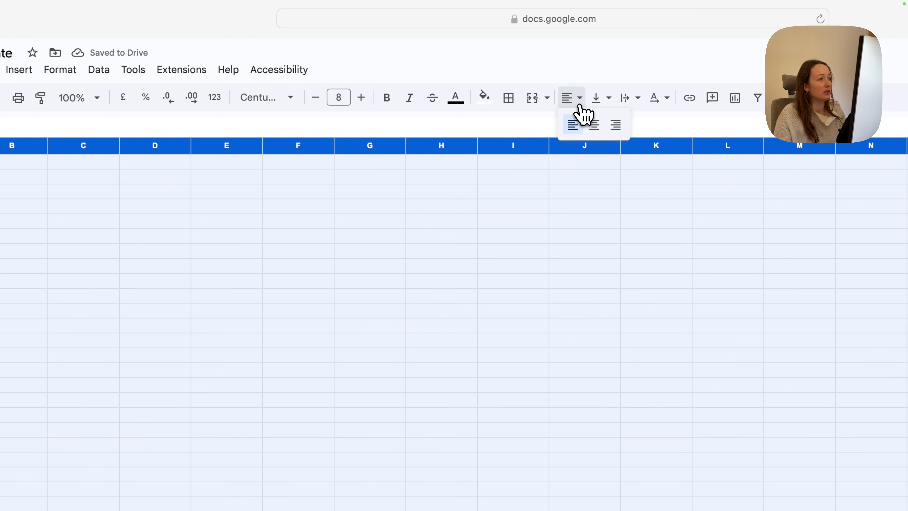
left_click(595, 125)
left_click(602, 98)
left_click(625, 125)
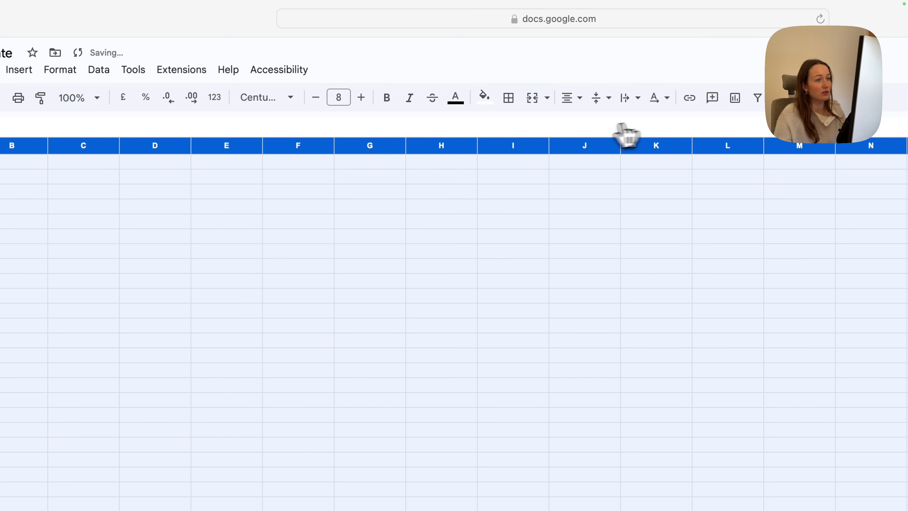
left_click(76, 201)
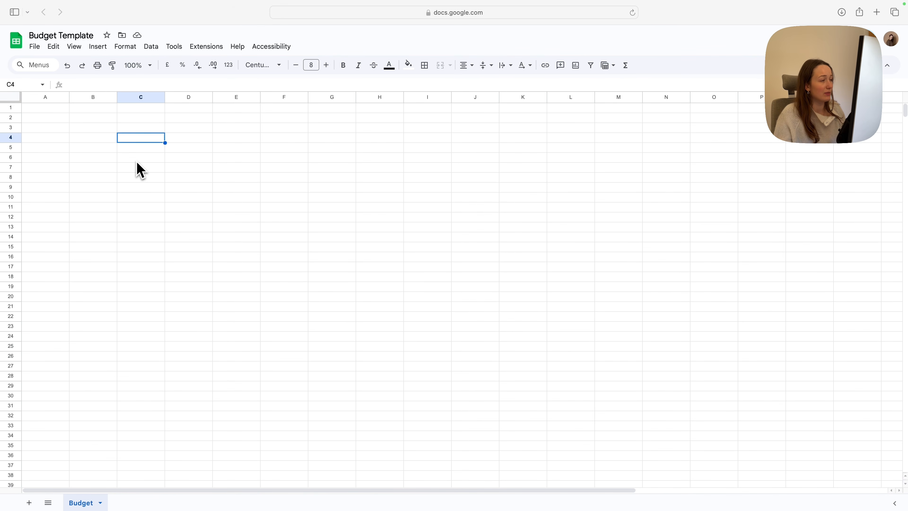
Customise the spreadsheet theme by setting Accent 1 to the custom colour #a5a492
left_click(125, 47)
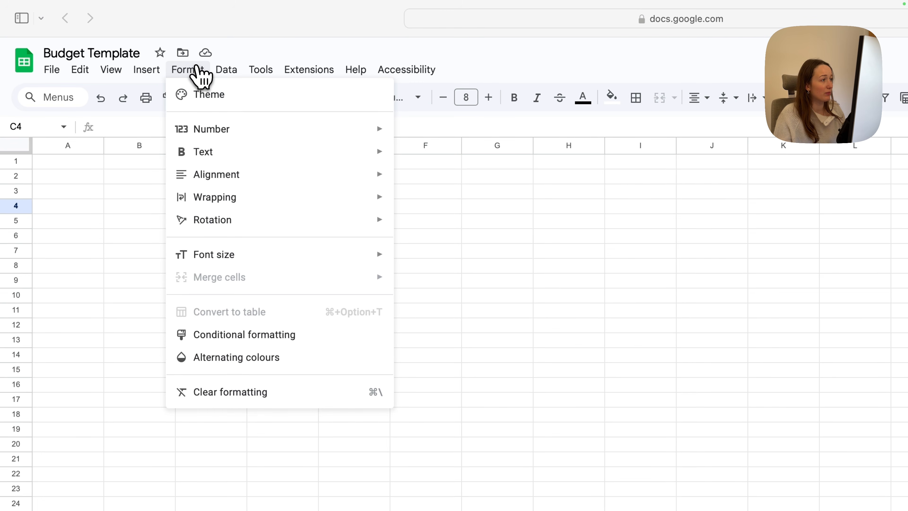
left_click(211, 94)
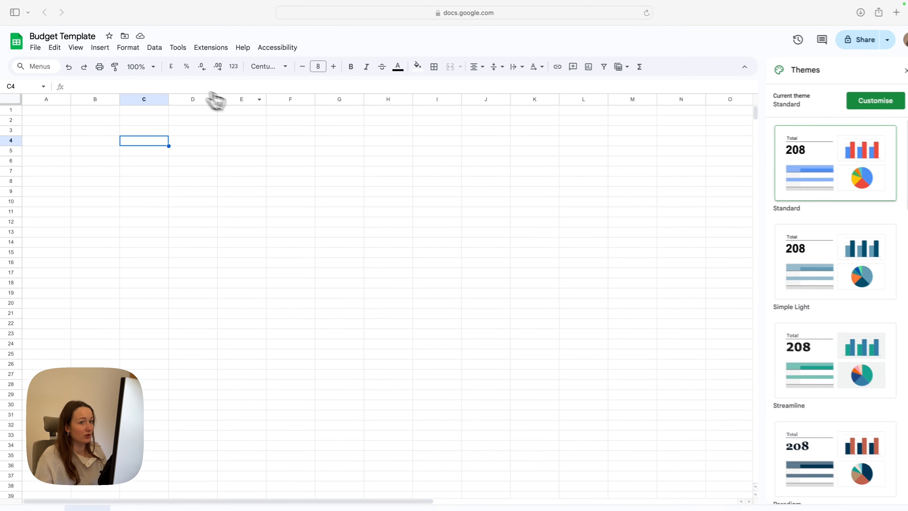
left_click(858, 100)
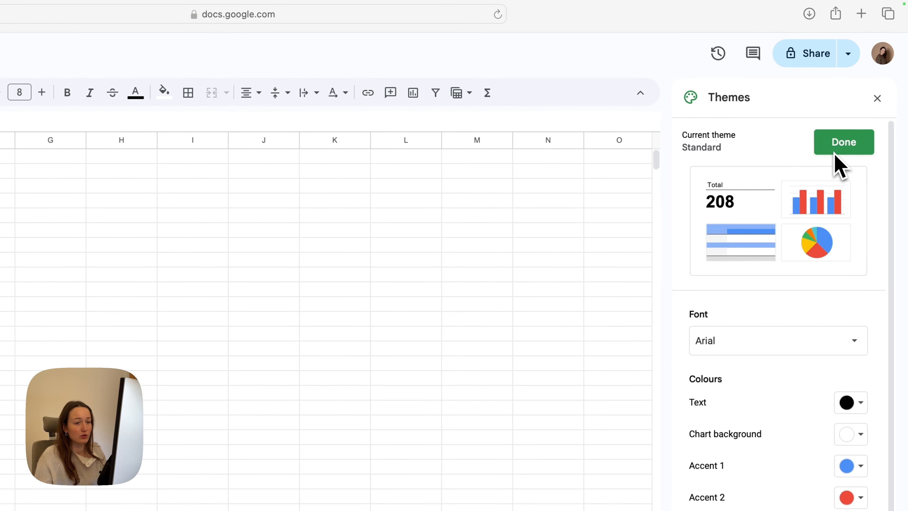
left_click(851, 468)
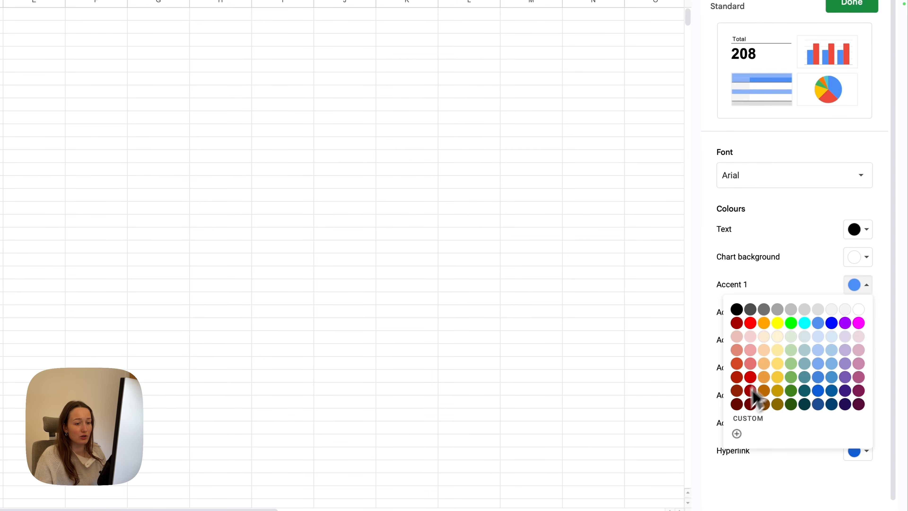
left_click(738, 434)
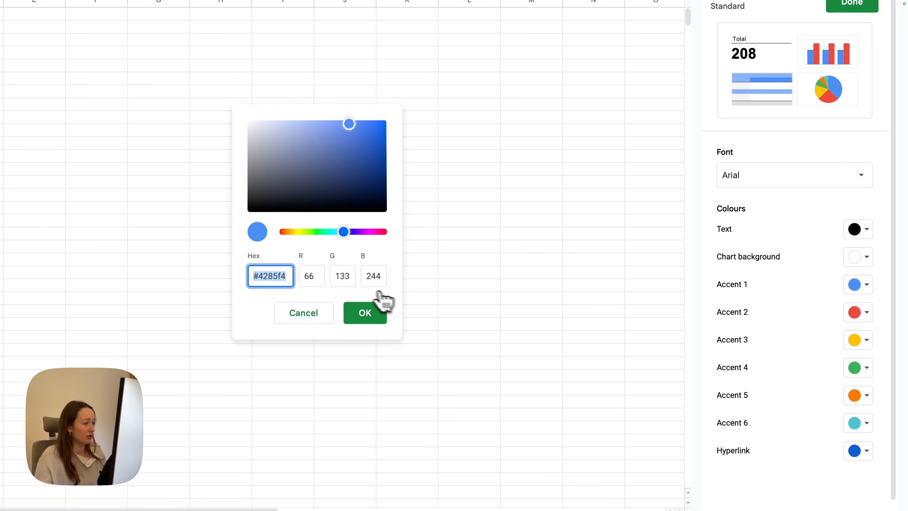
type("#a5a492")
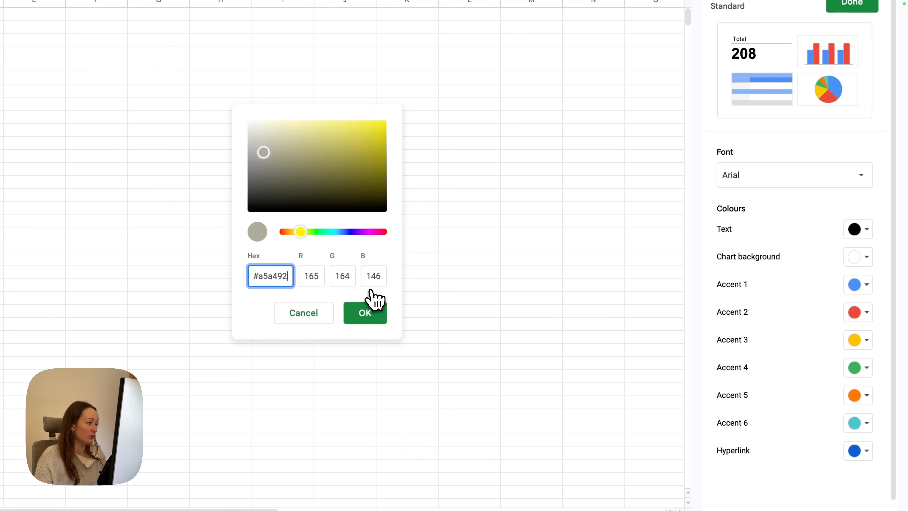
left_click(359, 317)
Set the theme's Accent 2 to custom colour #c5c5b8 and Accent 3 to #e2e2da
left_click(858, 311)
left_click(738, 462)
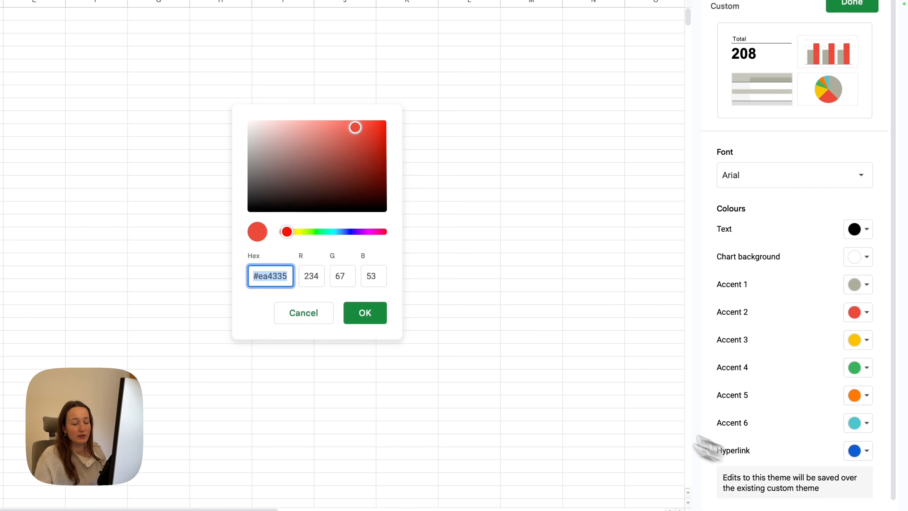
type("#c5c5b8")
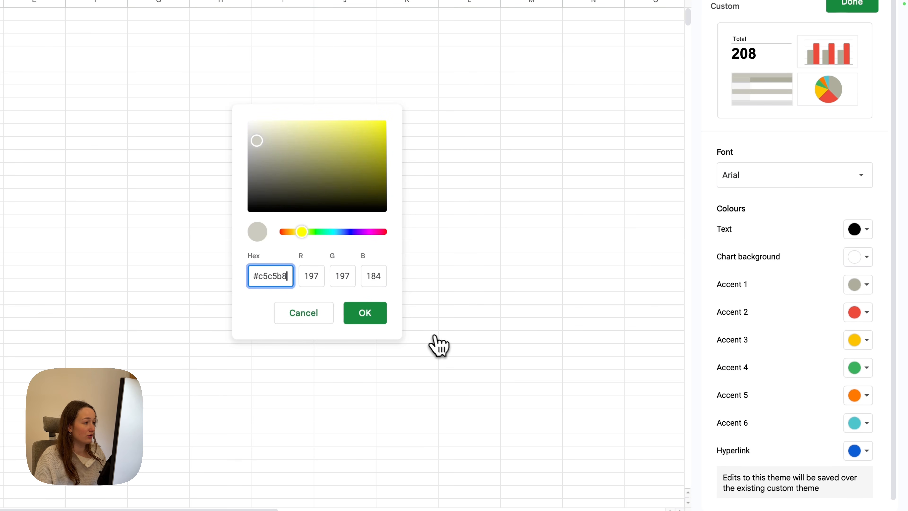
left_click(365, 313)
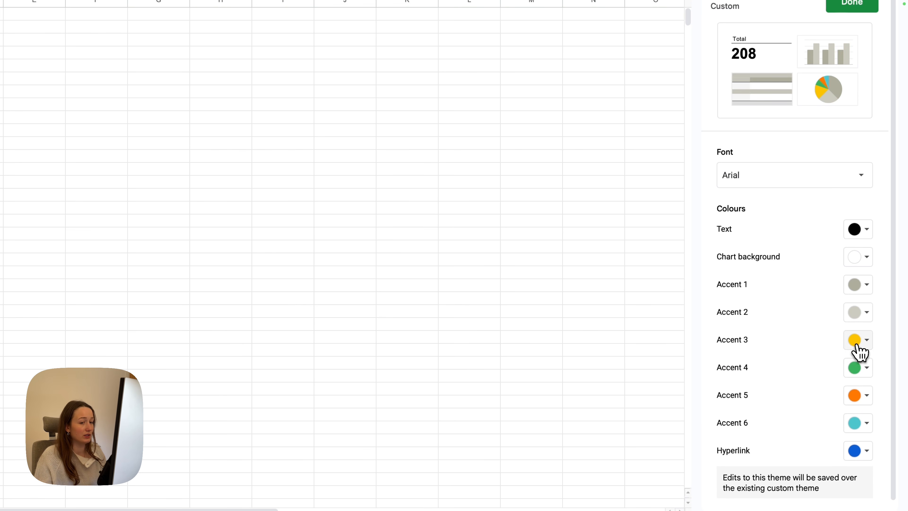
left_click(860, 341)
left_click(738, 490)
type("#e2e2da")
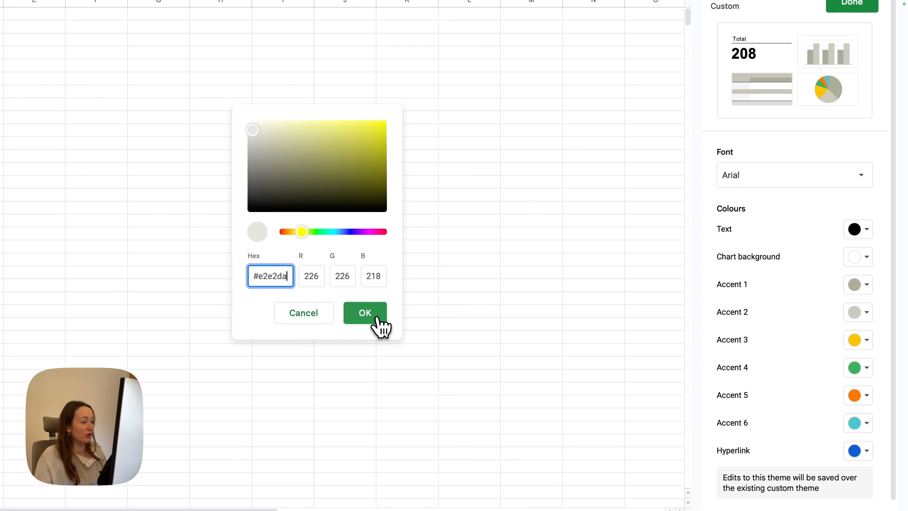
left_click(365, 315)
Set the theme's Accent 4 to custom colour #e2dbdb and Accent 5 to #dcc9c9
left_click(866, 369)
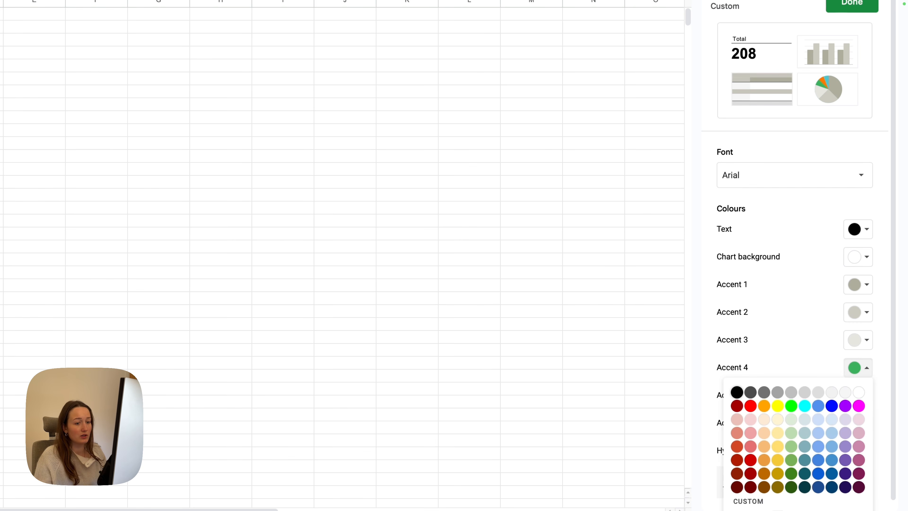
left_click(742, 499)
type("#e2dbdb")
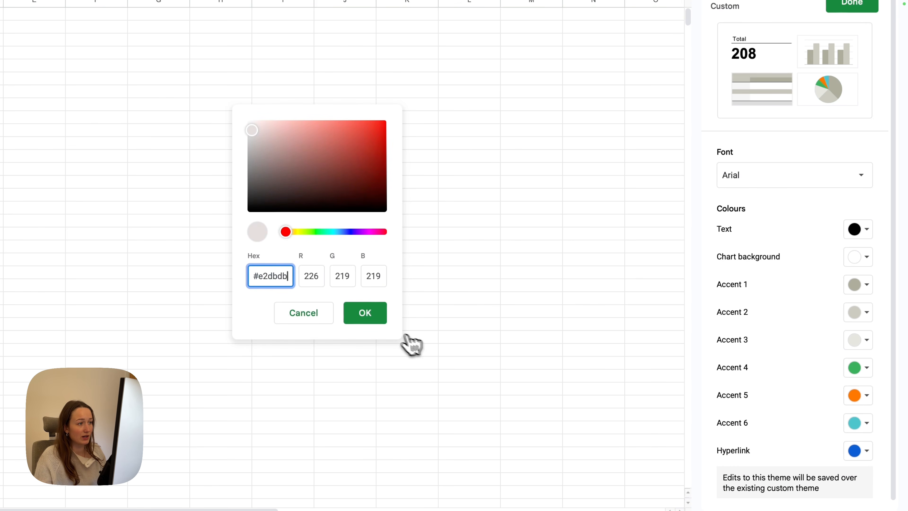
left_click(358, 316)
left_click(865, 396)
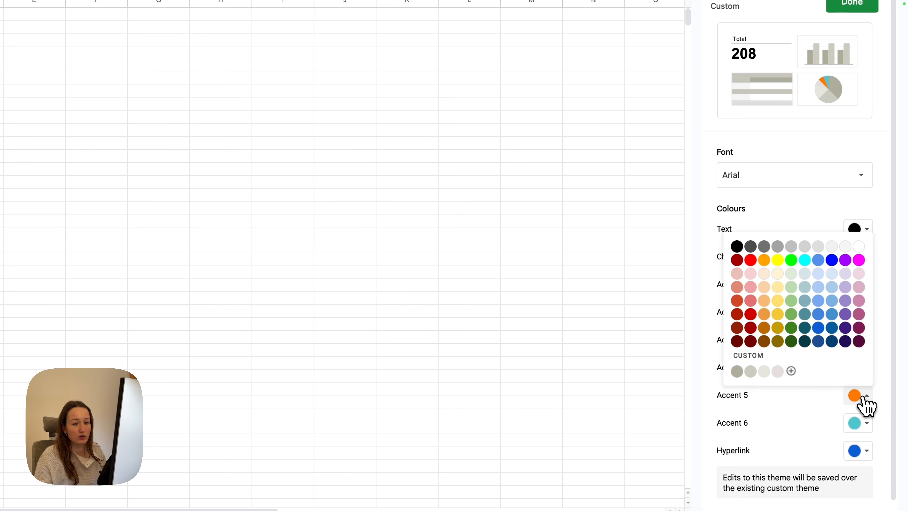
left_click(791, 370)
type("#e2dbdb")
left_click(375, 317)
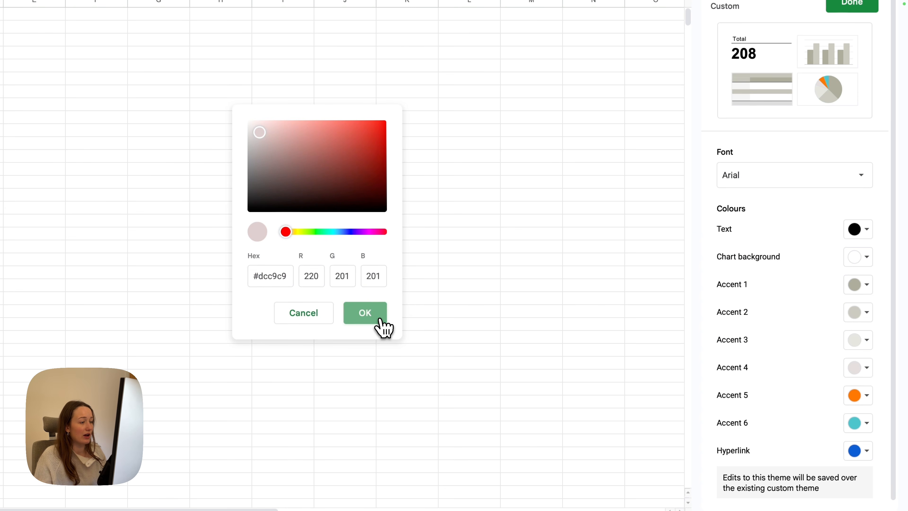
Set the theme's Accent 6 to custom colour #dabcbc and finish customising the theme
left_click(865, 428)
left_click(803, 399)
type("#dabcbc")
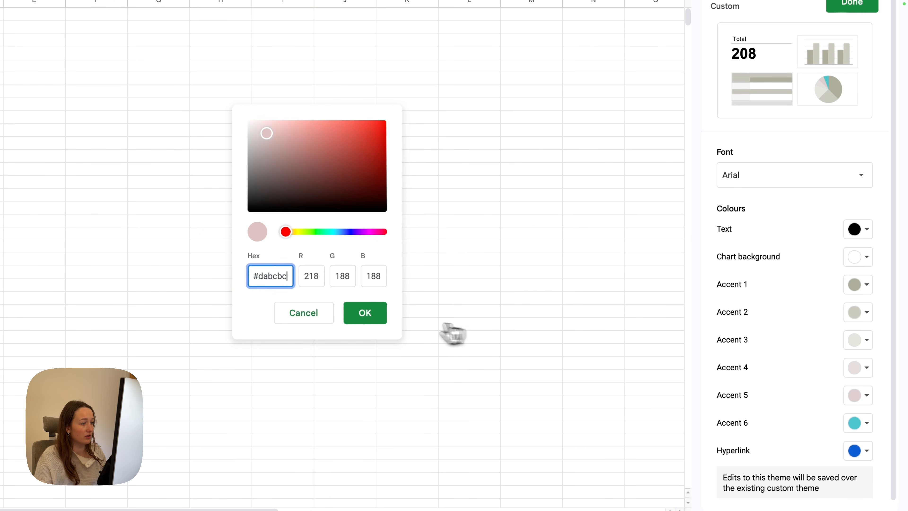
left_click(366, 317)
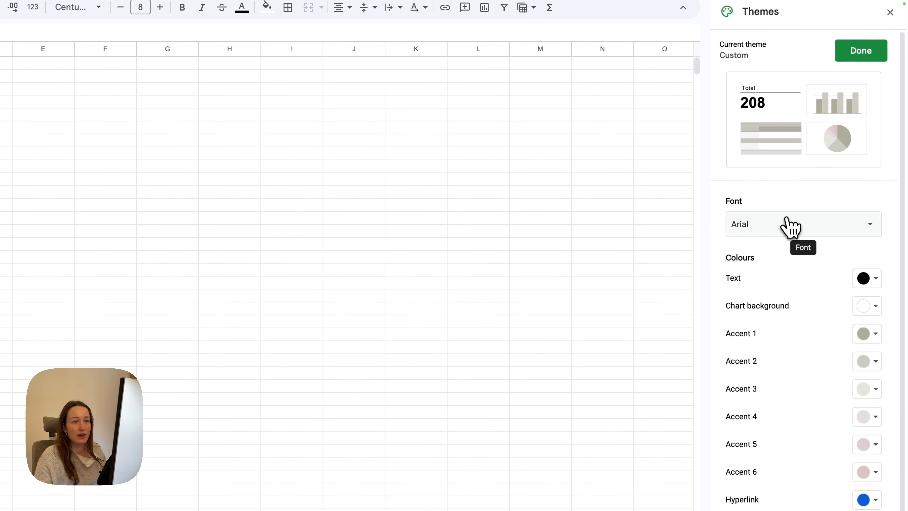
left_click(868, 56)
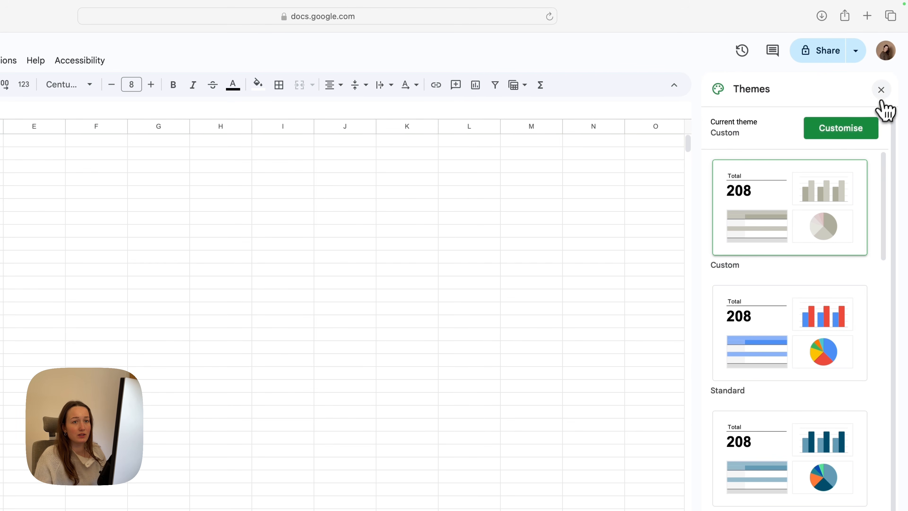
left_click(882, 91)
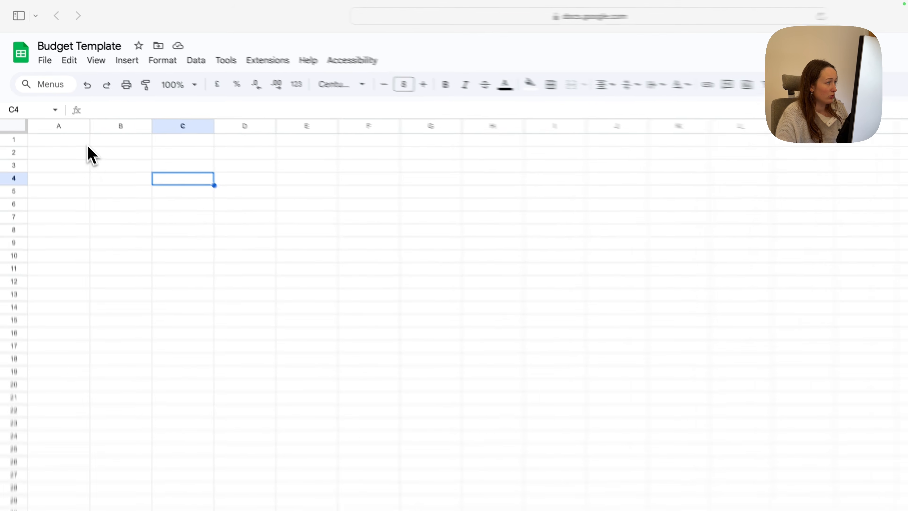
Merge cells B1:D3 into one cell and enter January as its text
left_click(67, 111)
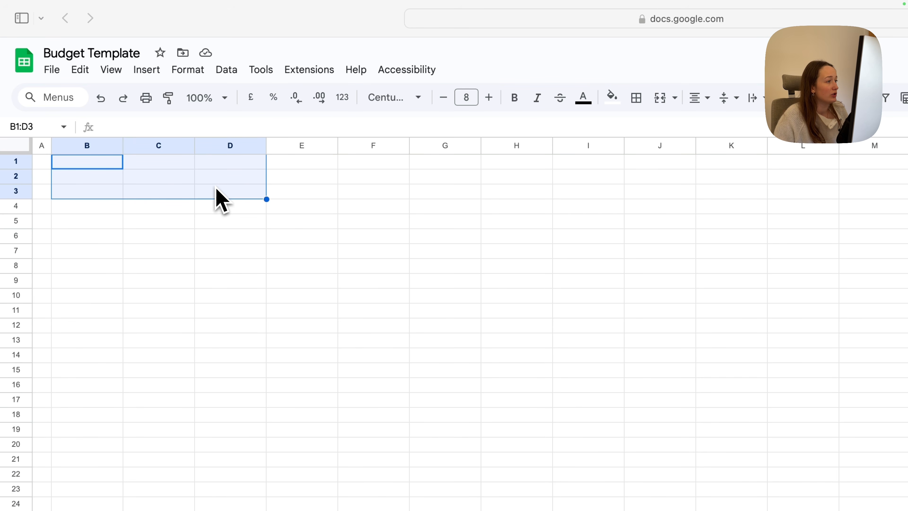
left_click(660, 98)
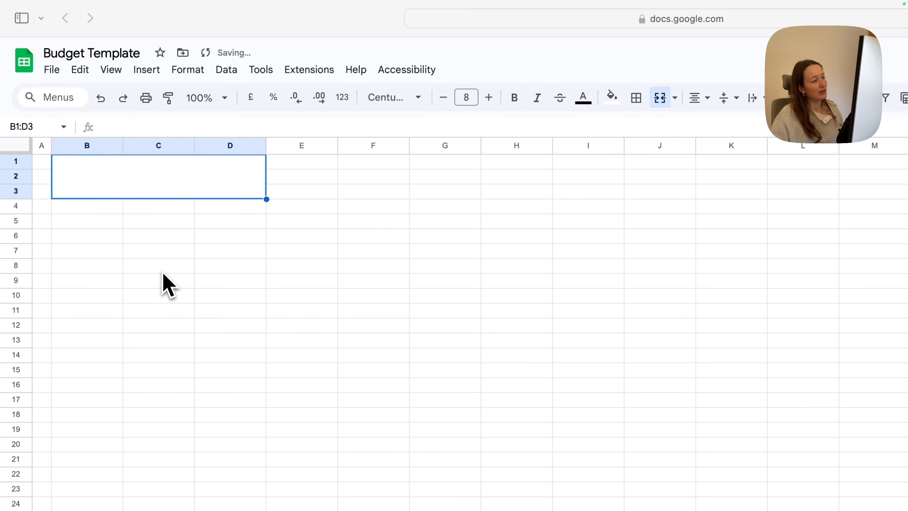
type("January")
key("Return")
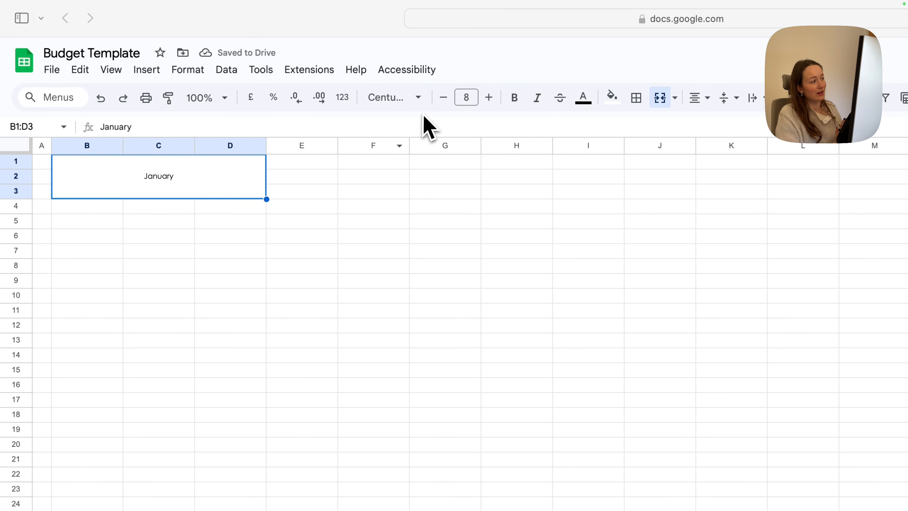
Enlarge the January heading to font size 15 and change its font to Sacramento
left_click(489, 98)
left_click(490, 93)
left_click(489, 92)
left_click(489, 92)
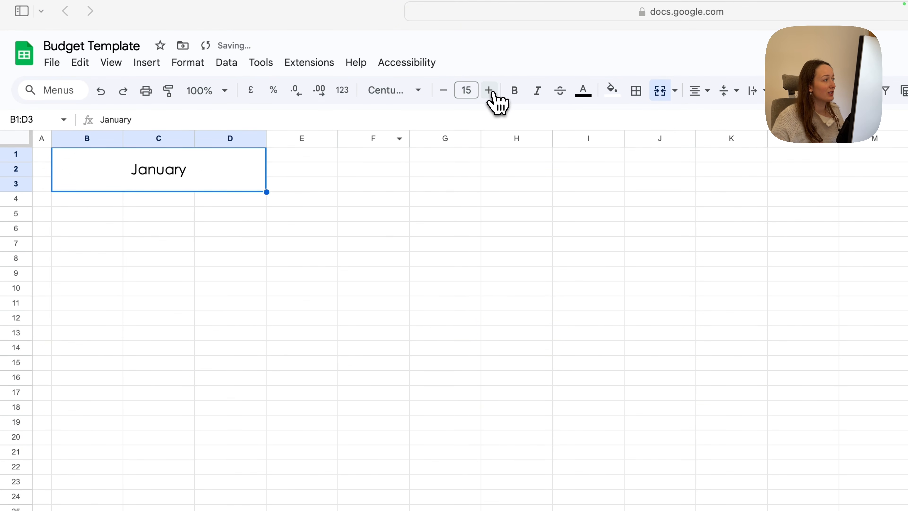
left_click(421, 94)
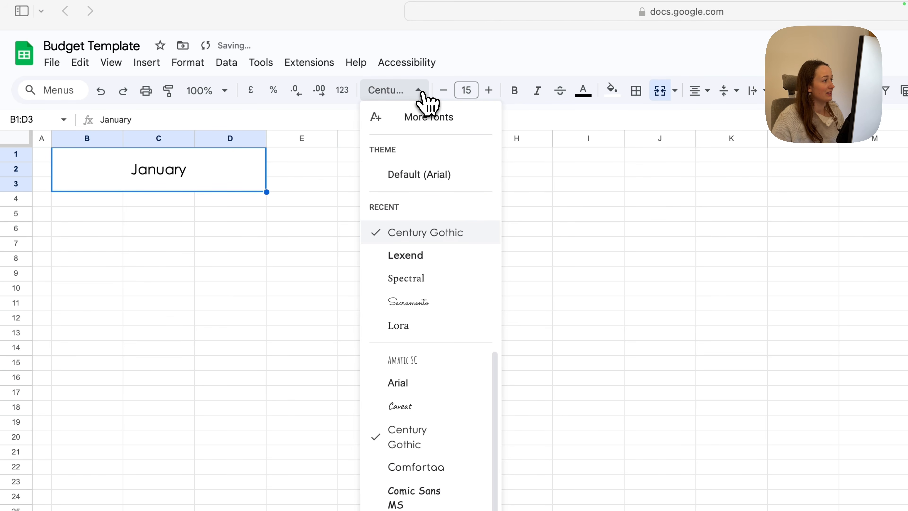
left_click(432, 301)
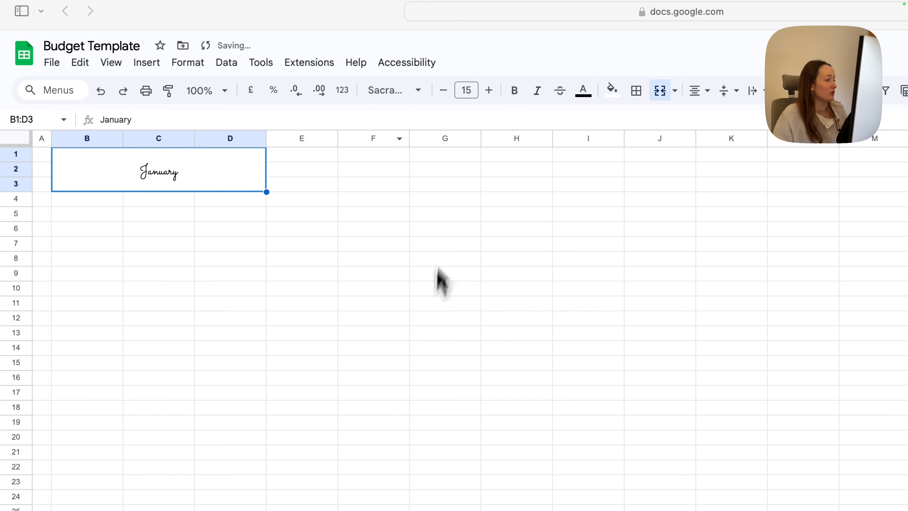
Increase the January heading's font size to 35 and make rows 2 and 3 taller to fit it
left_click(489, 93)
left_click(489, 93)
left_click(490, 94)
left_click(490, 94)
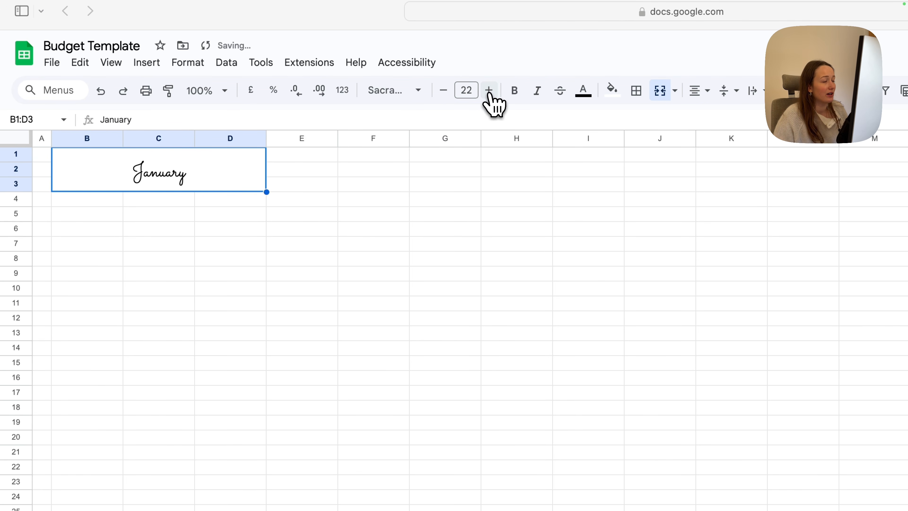
left_click(490, 93)
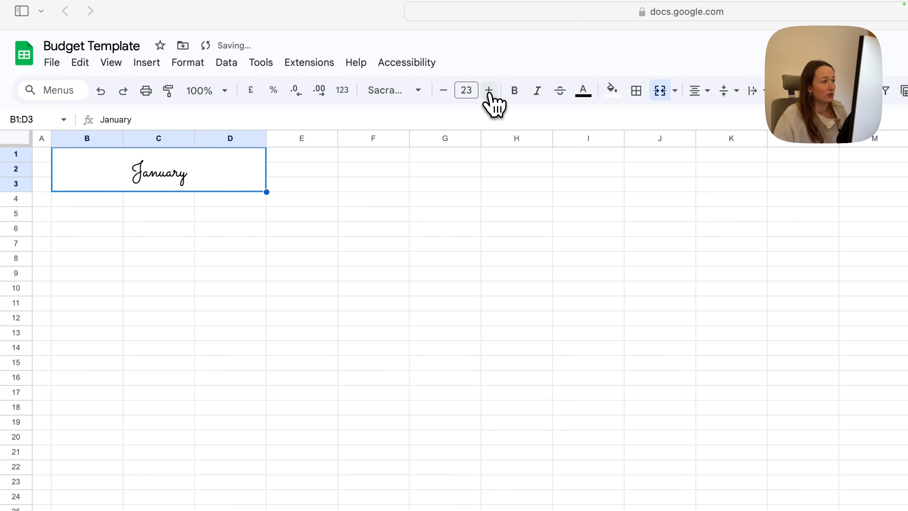
left_click(489, 93)
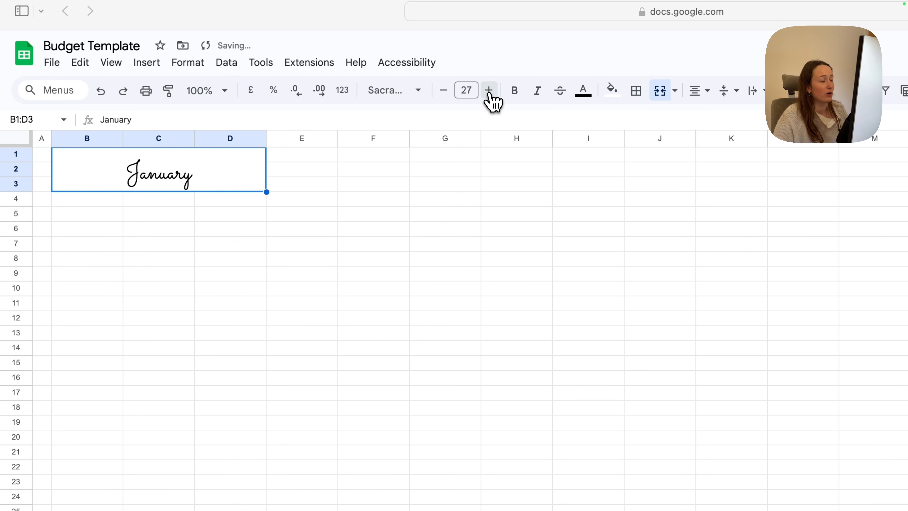
left_click(489, 94)
left_click(489, 93)
left_click(489, 94)
left_click(489, 94)
left_click(489, 94)
left_click(489, 94)
left_click(489, 94)
left_click(490, 94)
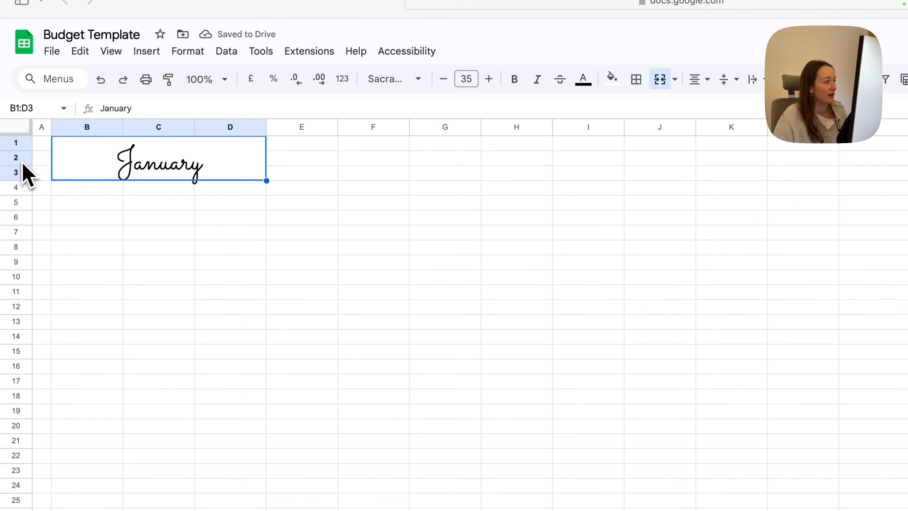
left_click_drag(18, 162, 18, 188)
Merge cells B4:D4 beneath the January heading and enter BUDGET DASHBOARD as the text
left_click(115, 205)
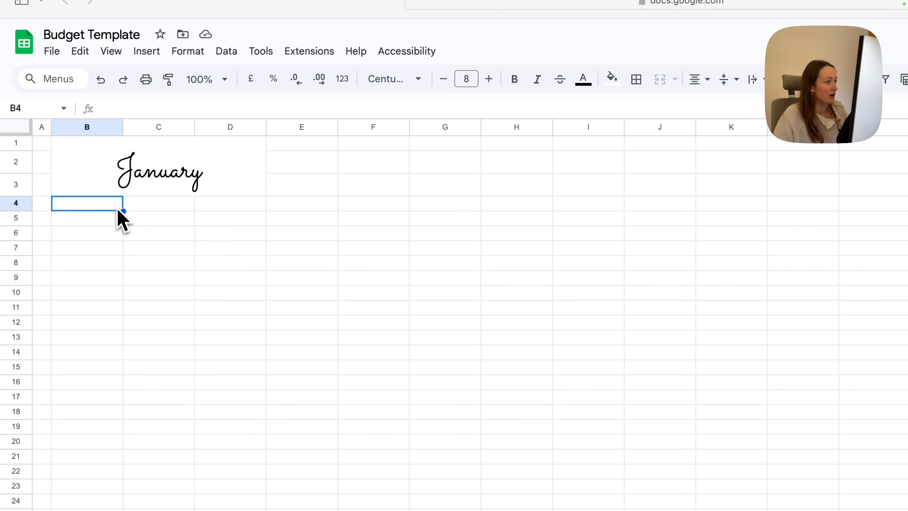
left_click_drag(119, 211, 233, 210)
left_click(660, 79)
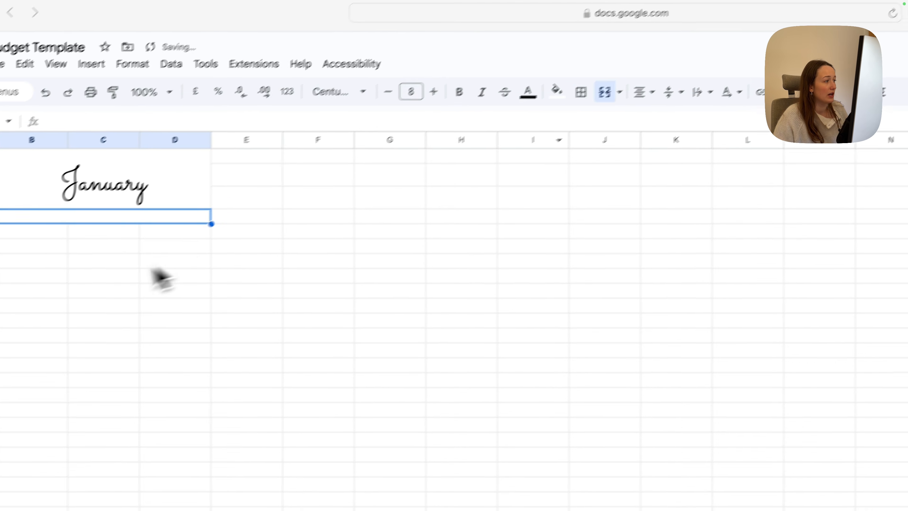
type("BUDGET")
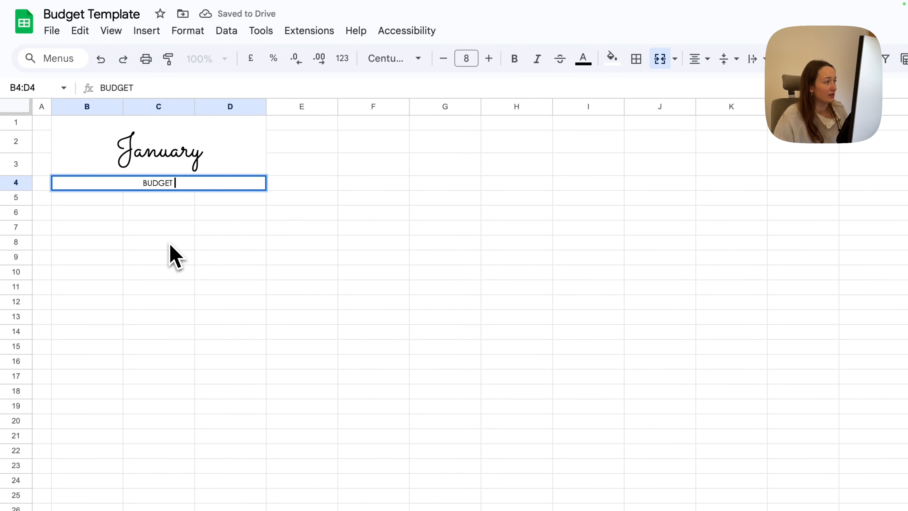
type(" DASHBOARD")
key("Return")
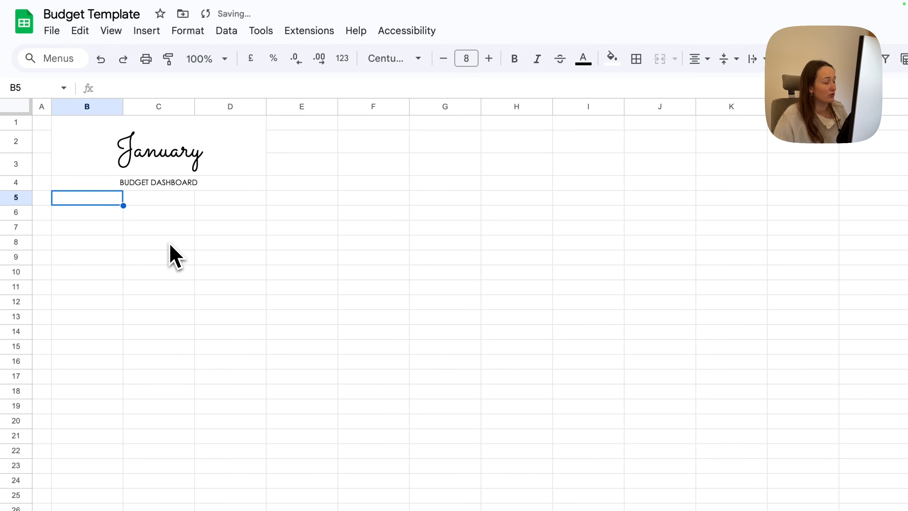
Change the font of the BUDGET DASHBOARD subtitle to Lexend
left_click(208, 183)
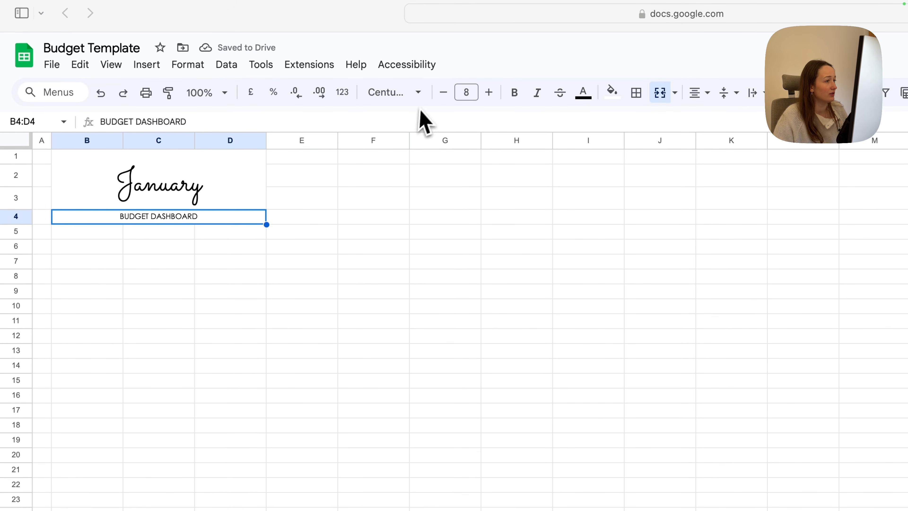
left_click(418, 94)
left_click(441, 282)
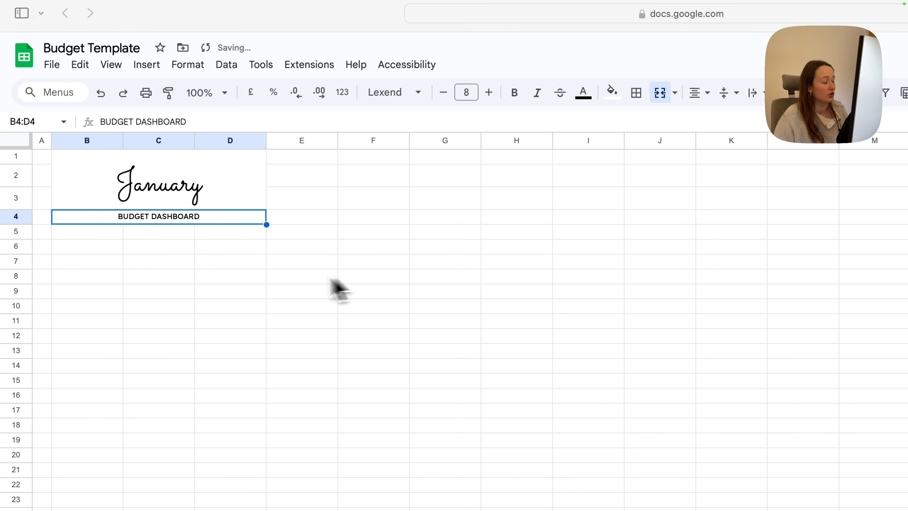
Merge cells B6:D7 into an OVERVIEW heading with font size 10
left_click(106, 250)
left_click_drag(86, 247, 229, 262)
left_click(660, 92)
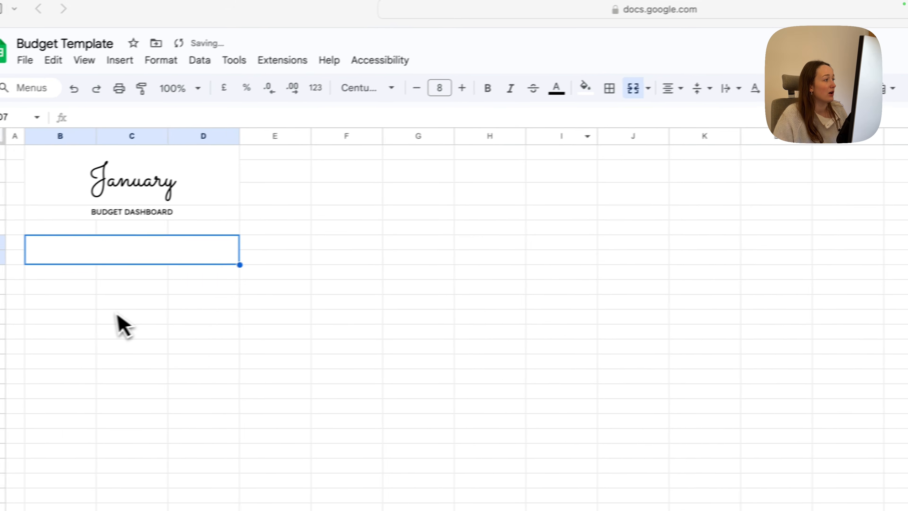
type("OVERV")
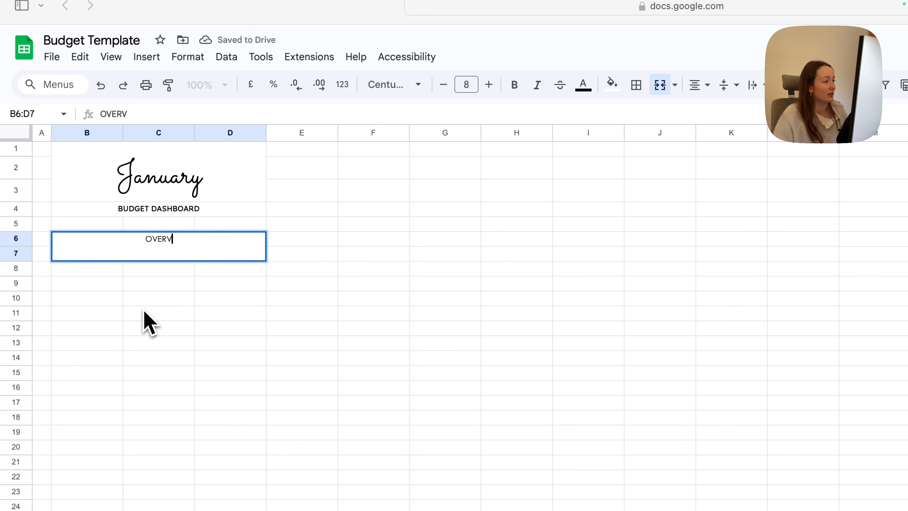
type("IEW")
left_click(490, 87)
left_click(490, 86)
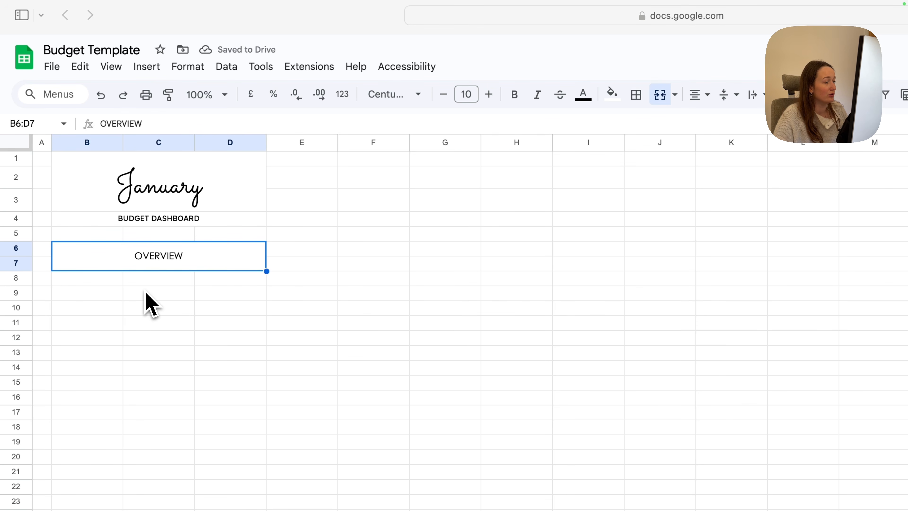
Enter MONTH in cell B8 and merge the neighbouring cells C8:D8
left_click(105, 281)
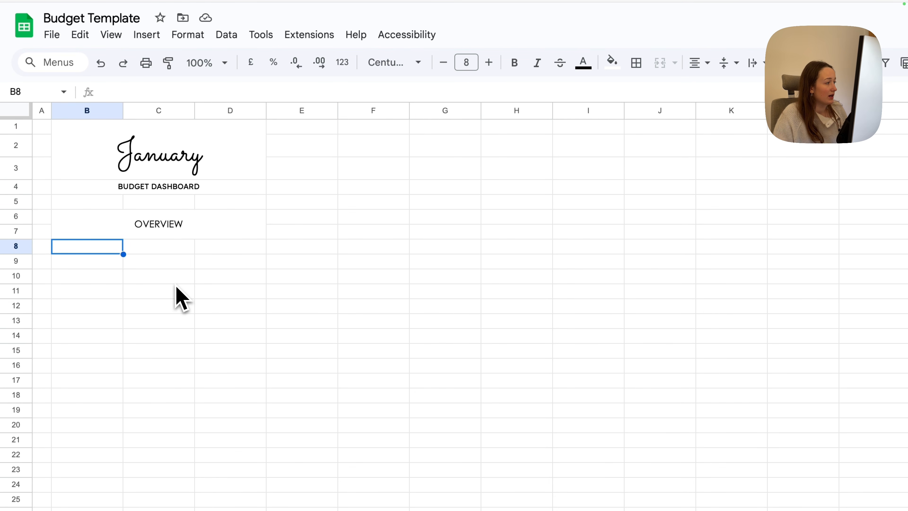
type("MONTH")
key("Tab")
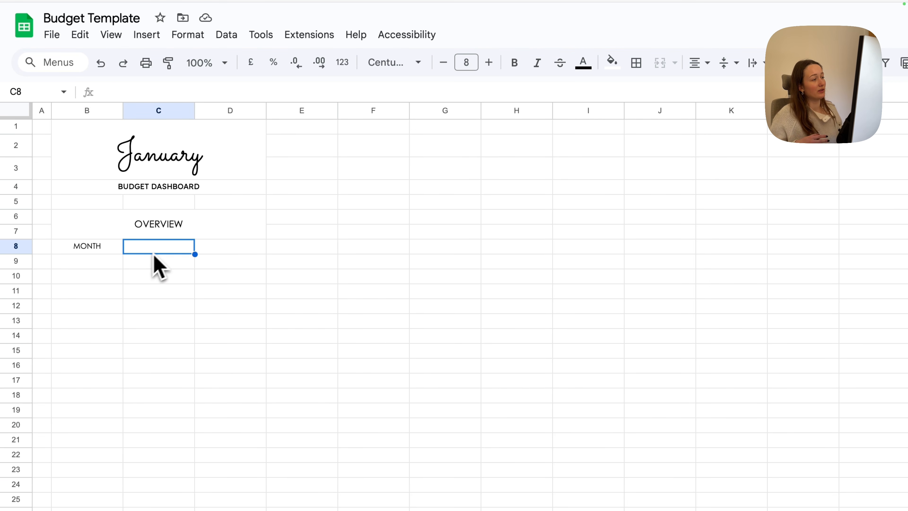
left_click_drag(169, 252, 211, 253)
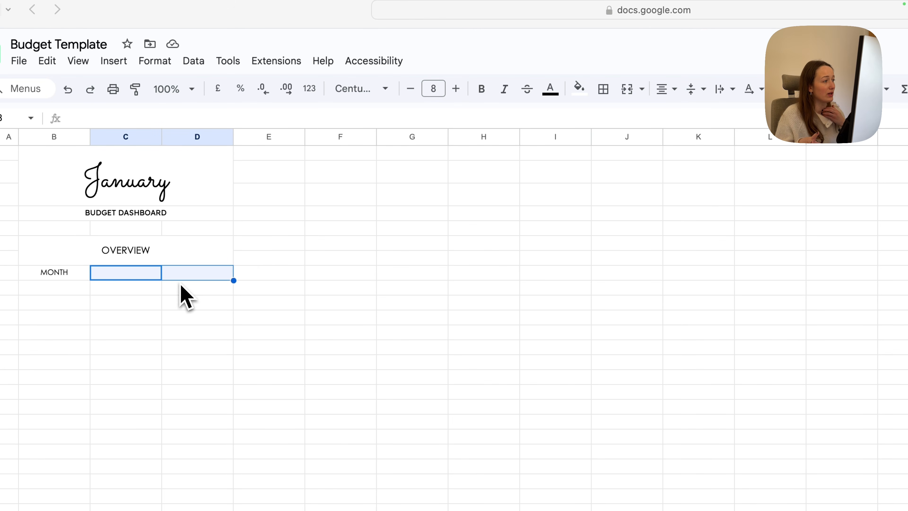
left_click(627, 89)
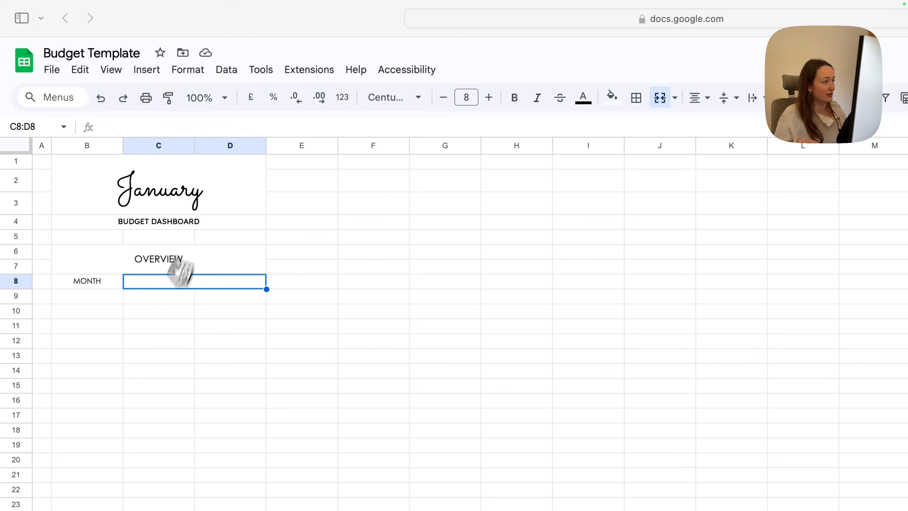
Add a drop-down data validation rule to C8:D8 with January and February as its first two options
left_click(231, 70)
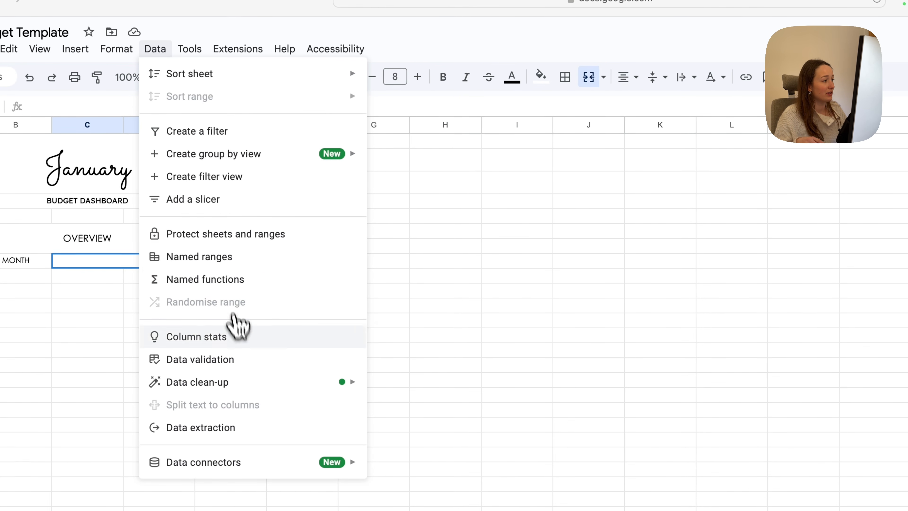
left_click(248, 360)
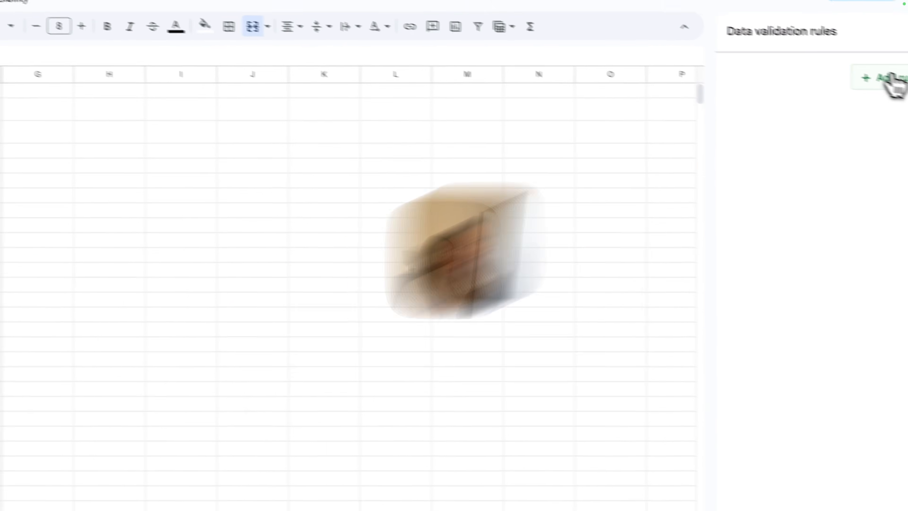
left_click(890, 81)
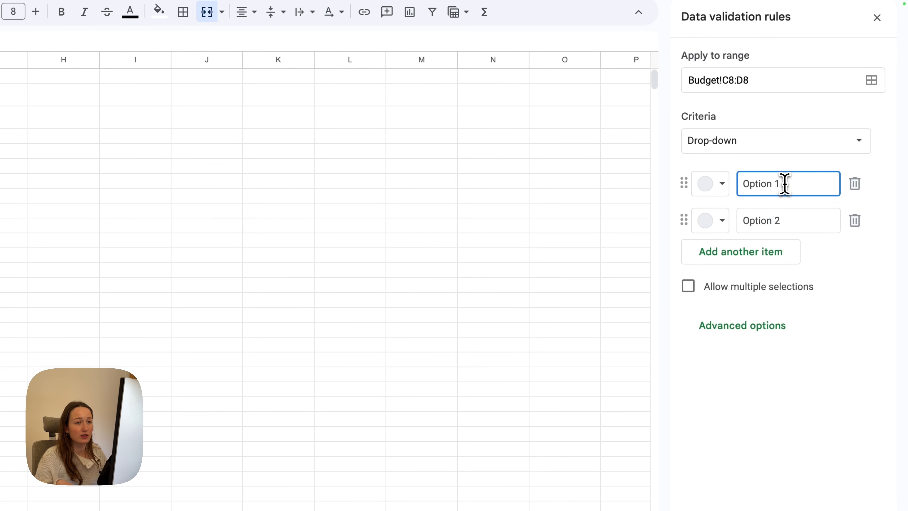
left_click_drag(785, 184, 689, 322)
type("January")
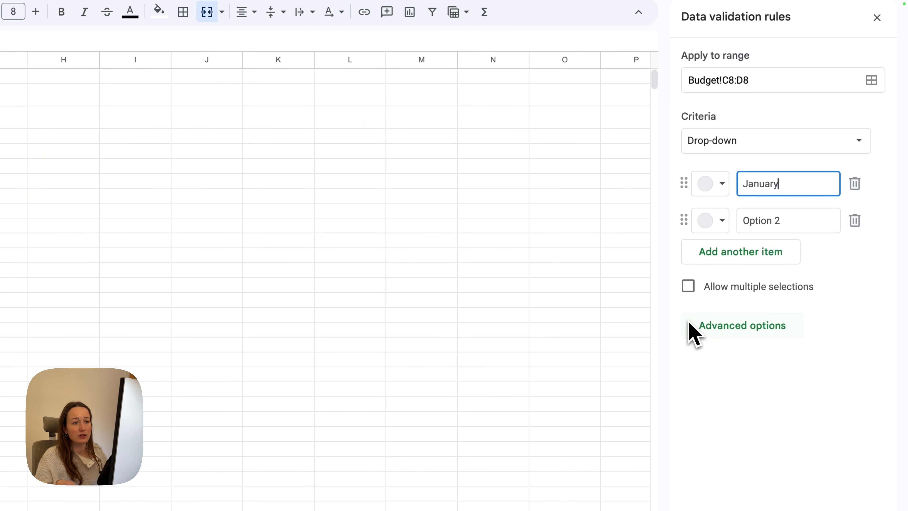
triple_click(819, 219)
type("February")
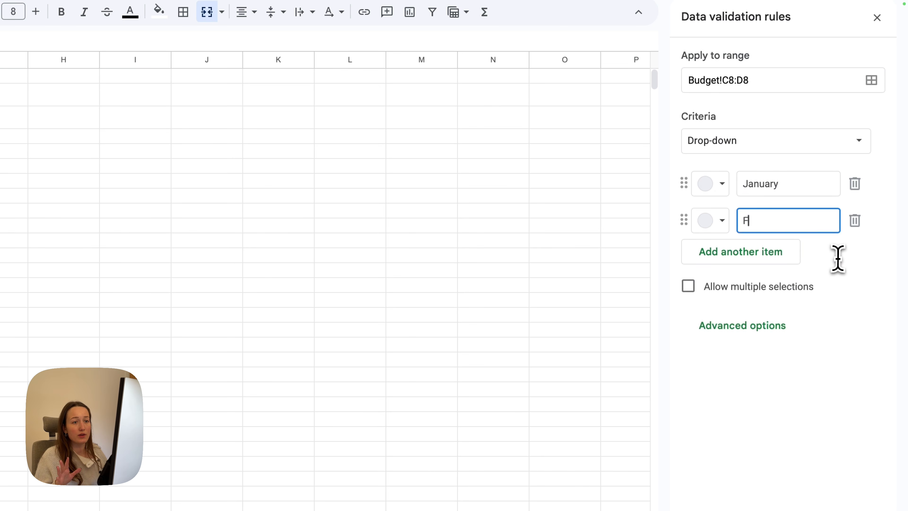
Add March, April, May and June as further options of the month drop-down
left_click(797, 254)
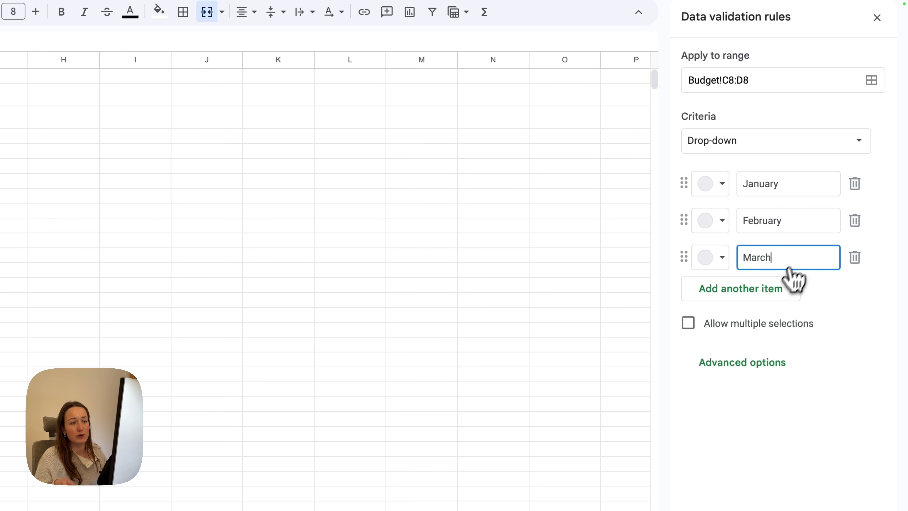
left_click(789, 286)
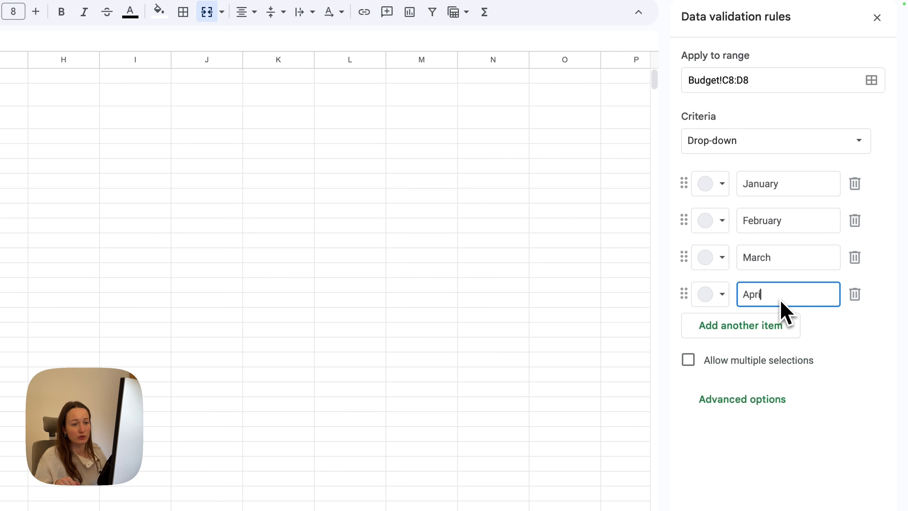
type("l")
left_click(779, 322)
type("May")
left_click(780, 360)
type("June")
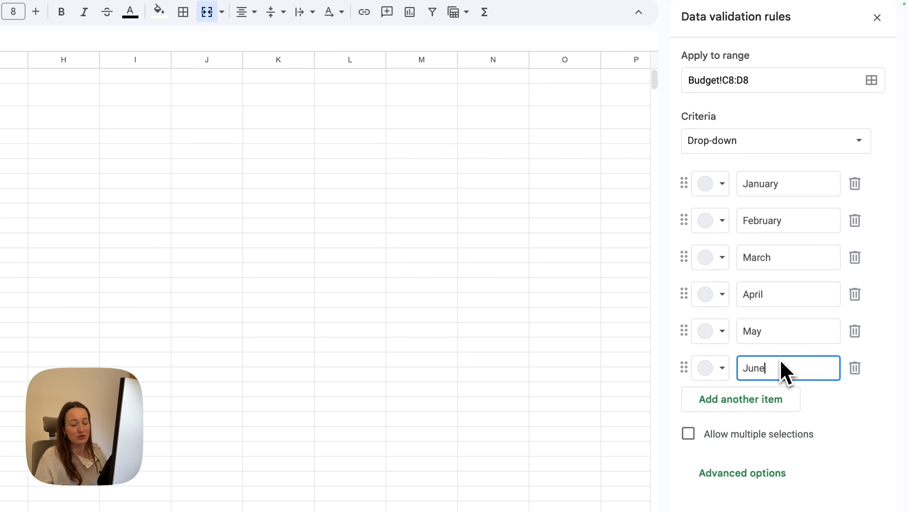
Add July, August, September and October to the month drop-down's options
left_click(780, 399)
type("July")
left_click(778, 382)
type("August")
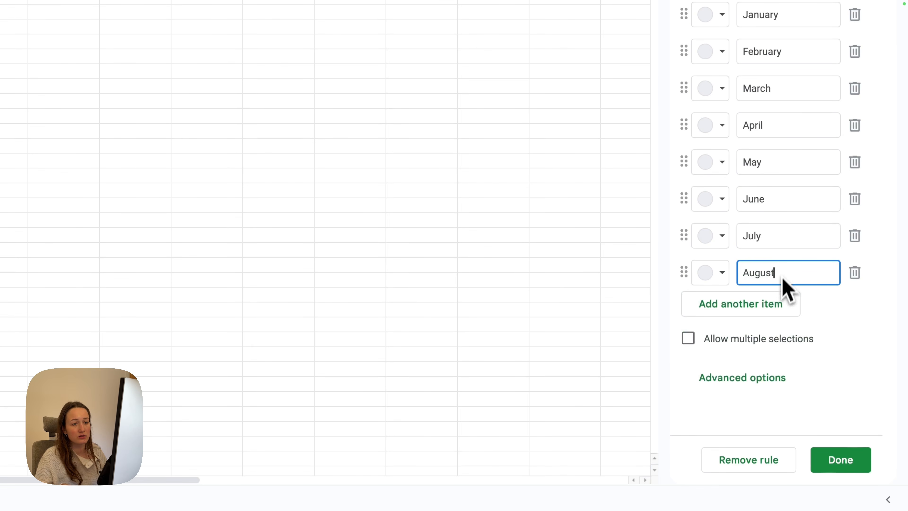
left_click(778, 304)
type("September")
left_click(785, 341)
type("Octo")
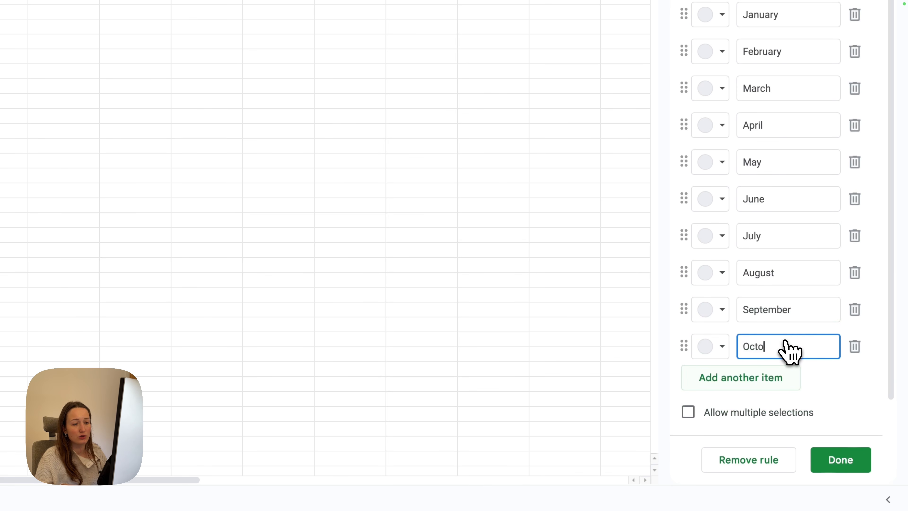
type("ber")
Complete the month drop-down's option list with November and December
left_click(785, 374)
type("N")
type("ber")
left_click(767, 417)
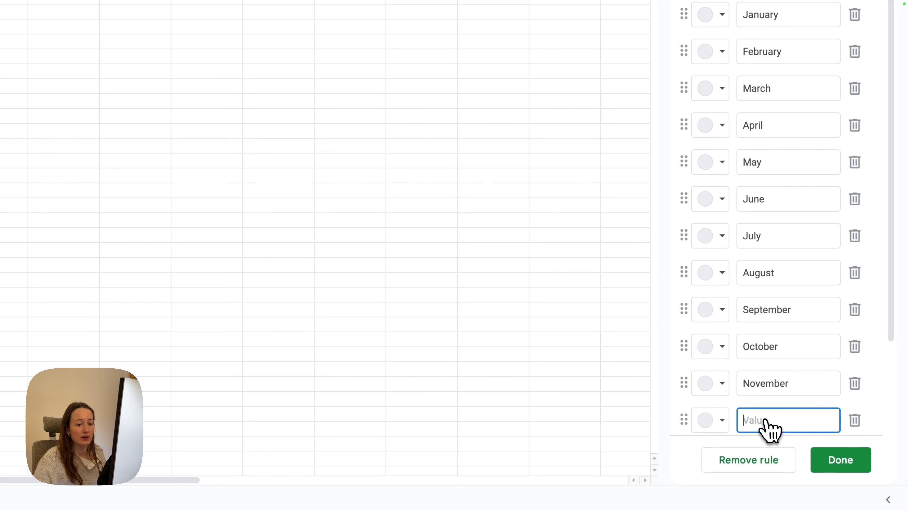
type("December")
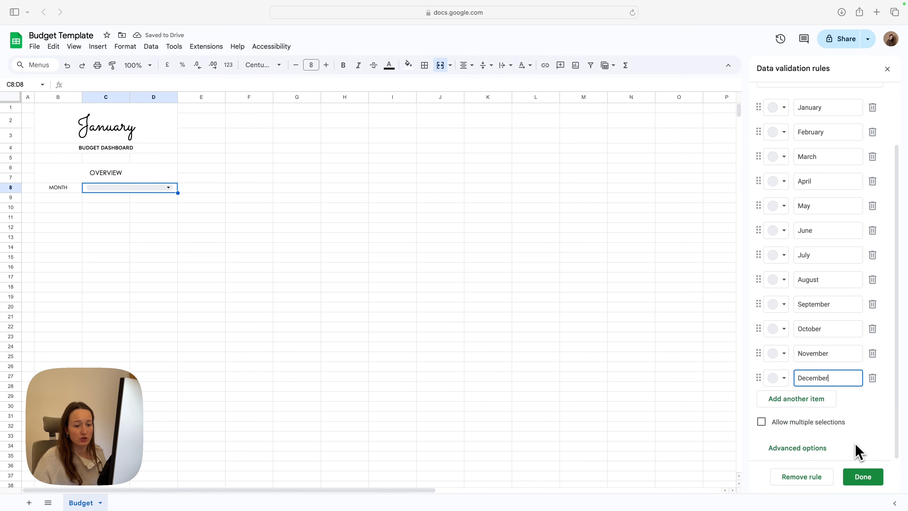
Set the month drop-down's display style to Arrow in the advanced options and save the rule
left_click(822, 449)
scroll(821, 385, "down", 5)
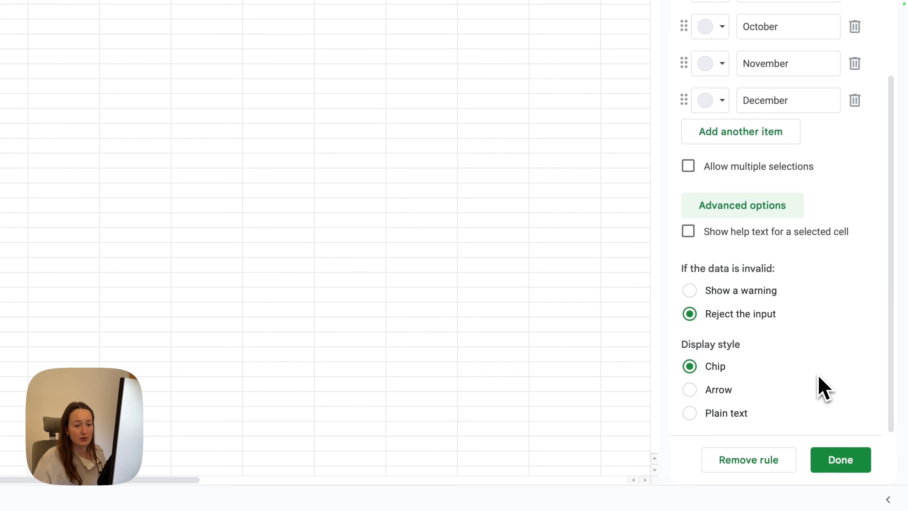
left_click(697, 394)
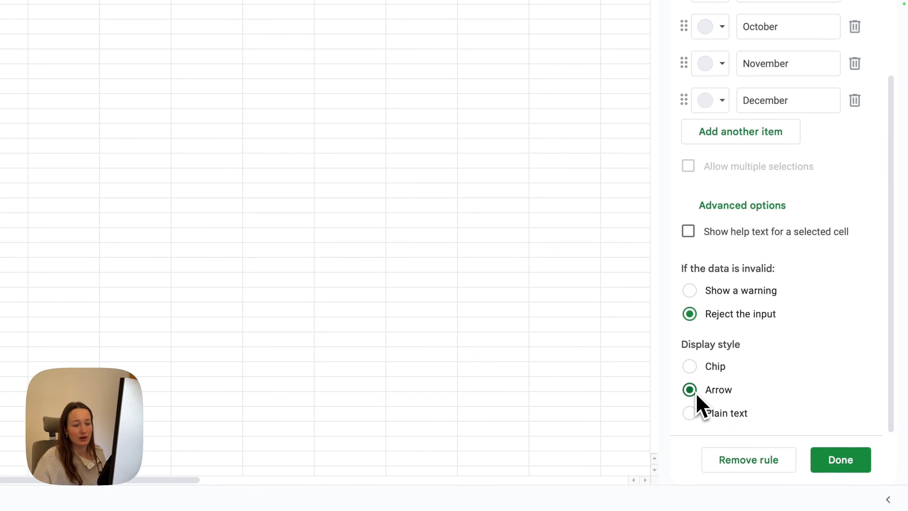
left_click(837, 462)
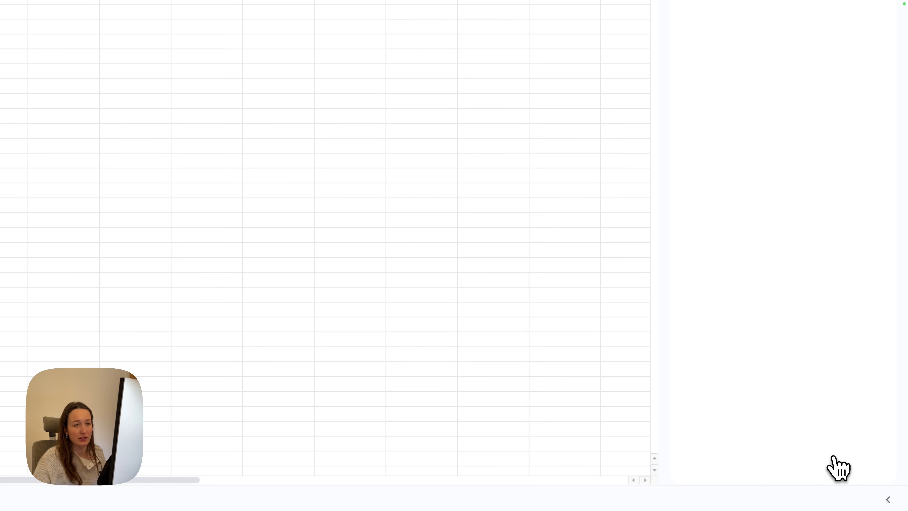
Close the data validation rules and choose January in the month drop-down
left_click(886, 64)
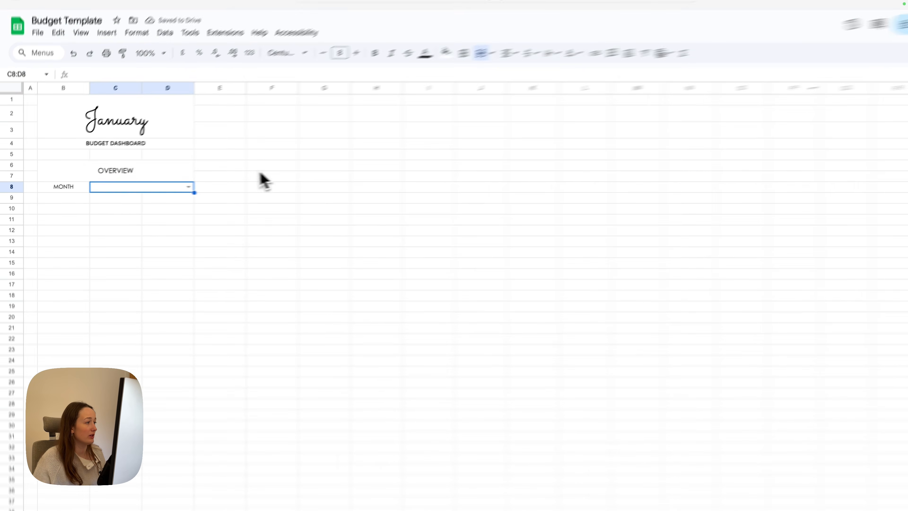
left_click(172, 187)
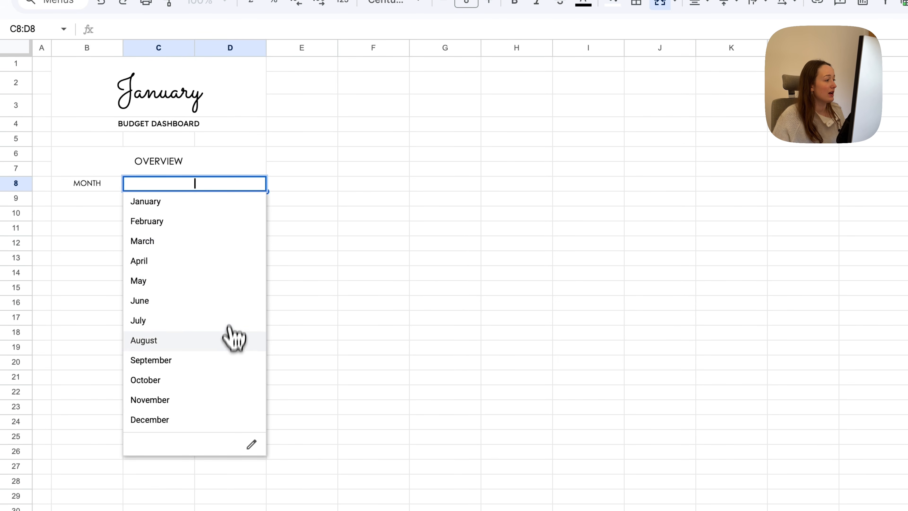
left_click(213, 207)
Link the large month heading in B1:D3 to the drop-down cell with the formula =C8
left_click(246, 102)
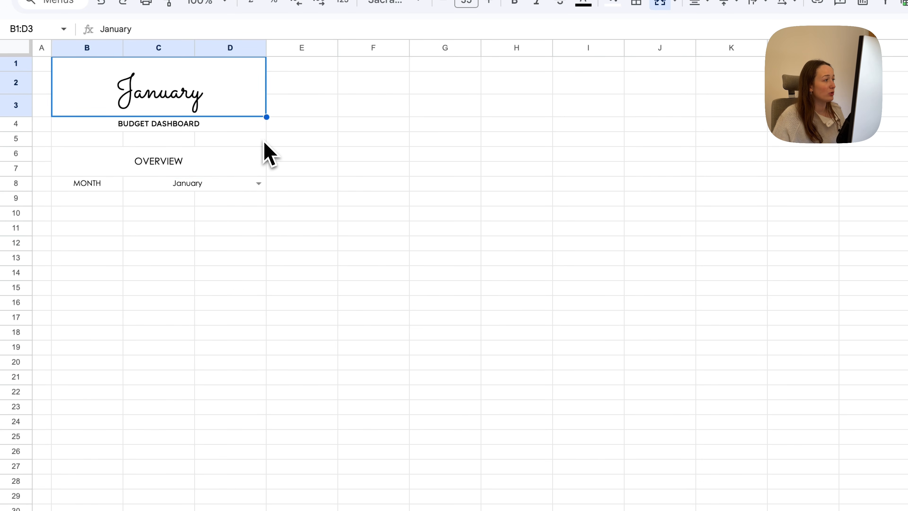
type("=")
left_click(231, 187)
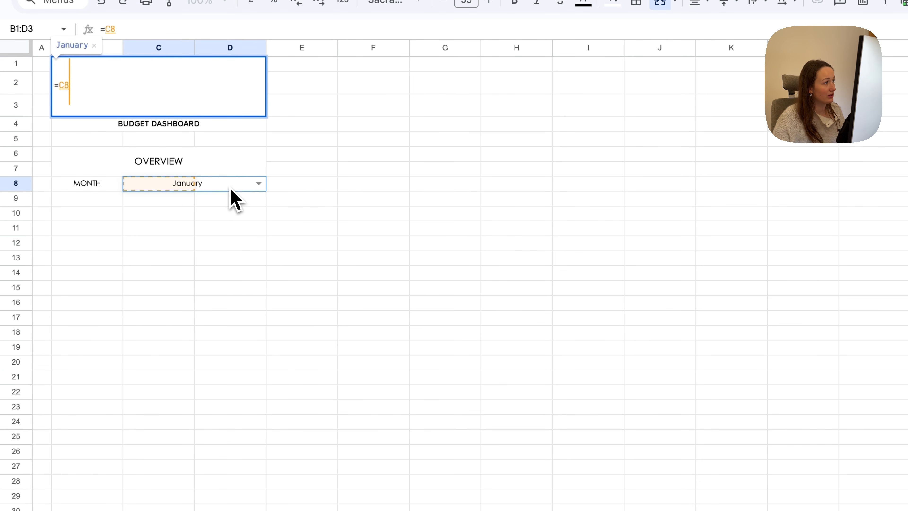
key("Return")
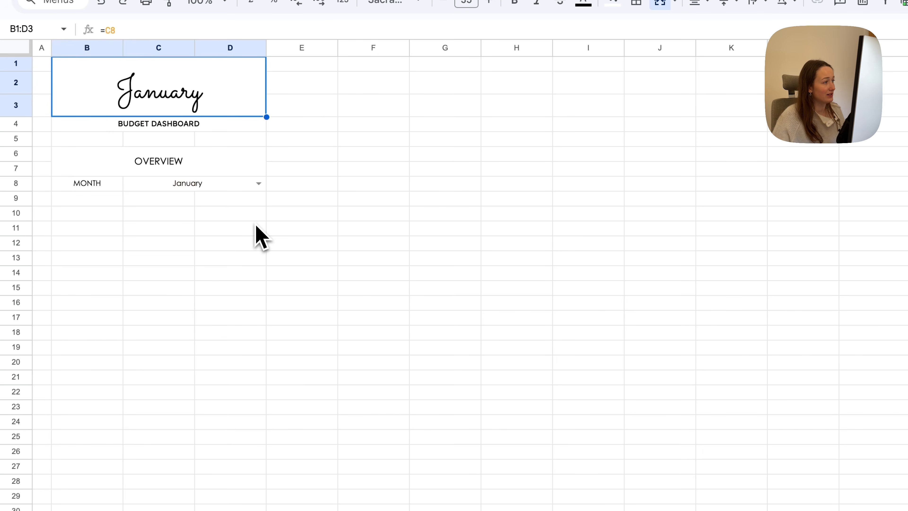
Test the linked heading by switching the month drop-down to February, March and back to January
left_click(259, 183)
left_click(240, 220)
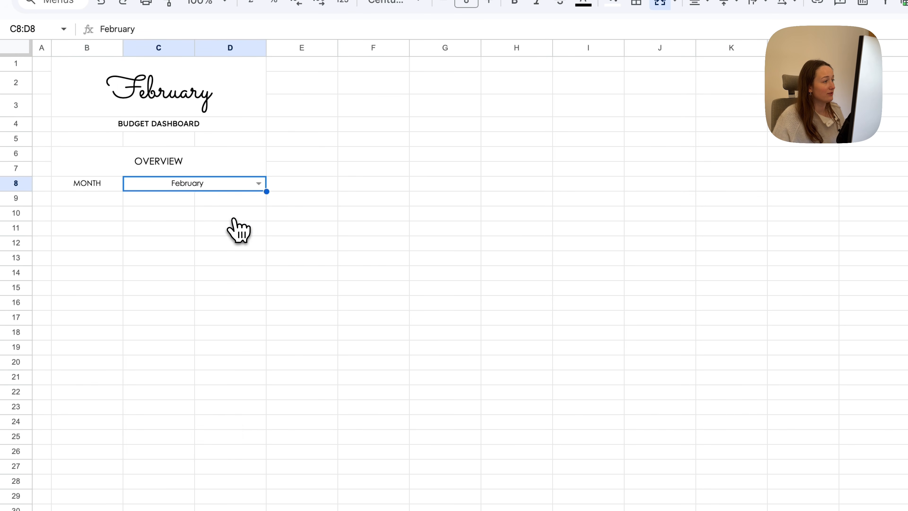
left_click(260, 193)
left_click(243, 241)
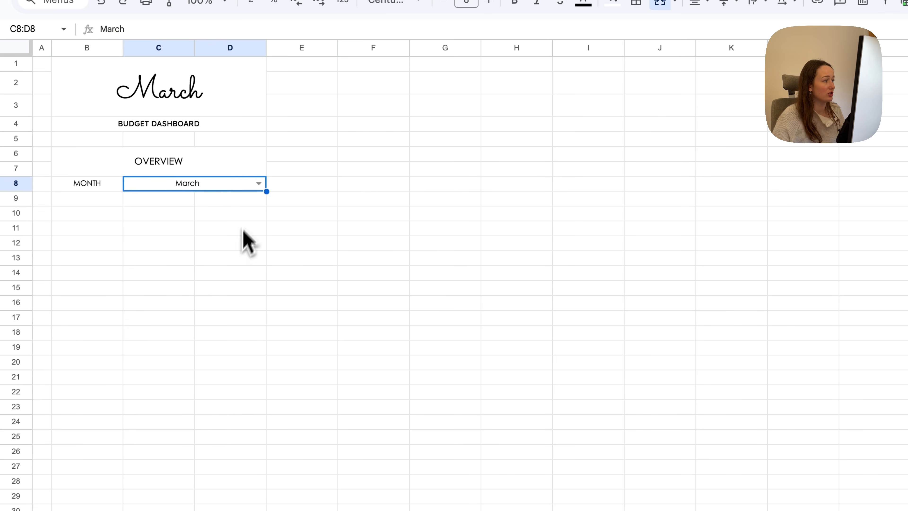
left_click(260, 194)
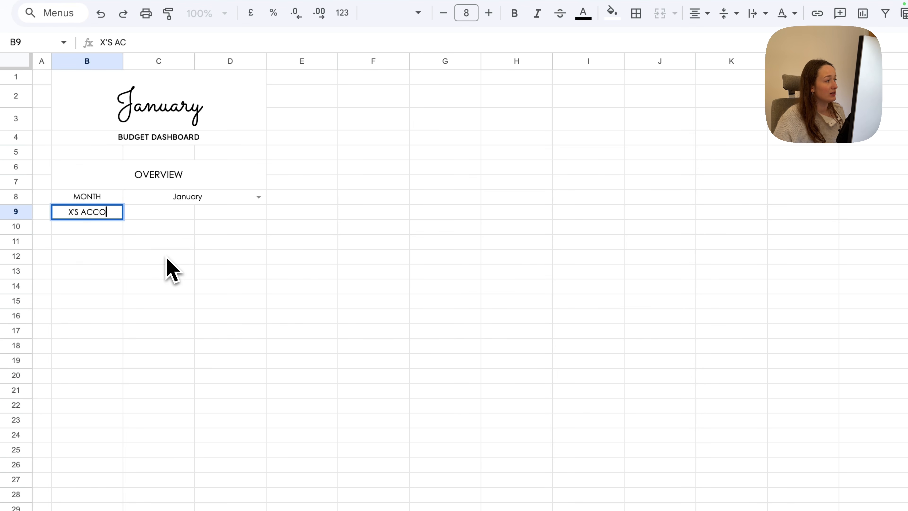
Label the two rows below MONTH as X'S ACCOUNT and Y'S ACCOUNT
key("Return")
type("Y'S ACCOUNT")
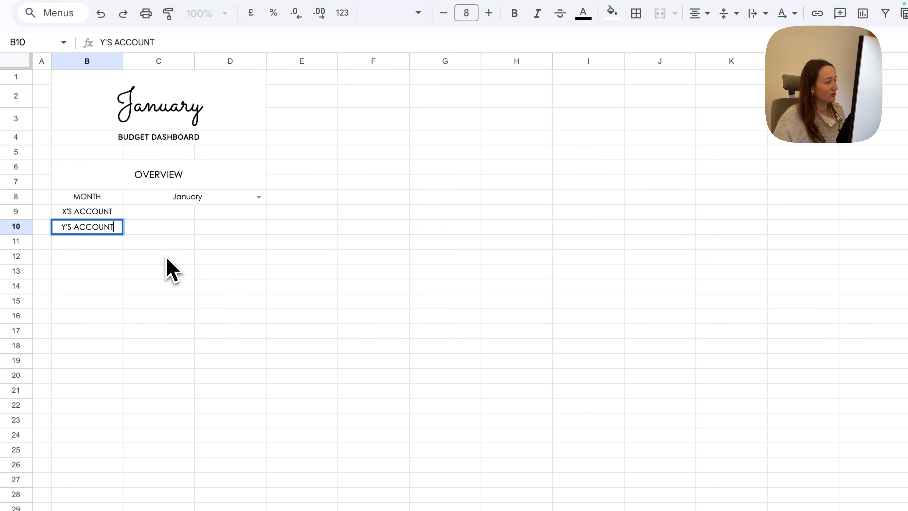
key("Return")
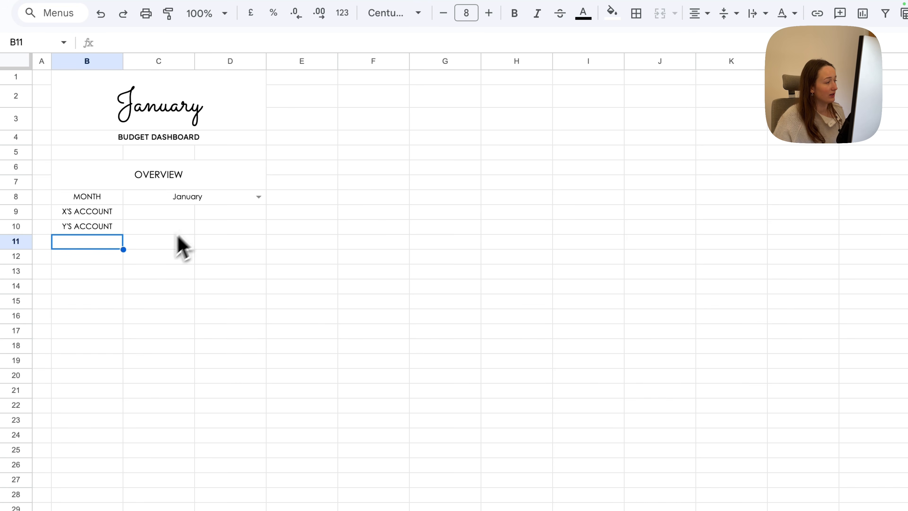
Merge C9:D9 and C10:D10 into one value cell for each account row
left_click_drag(159, 211, 230, 211)
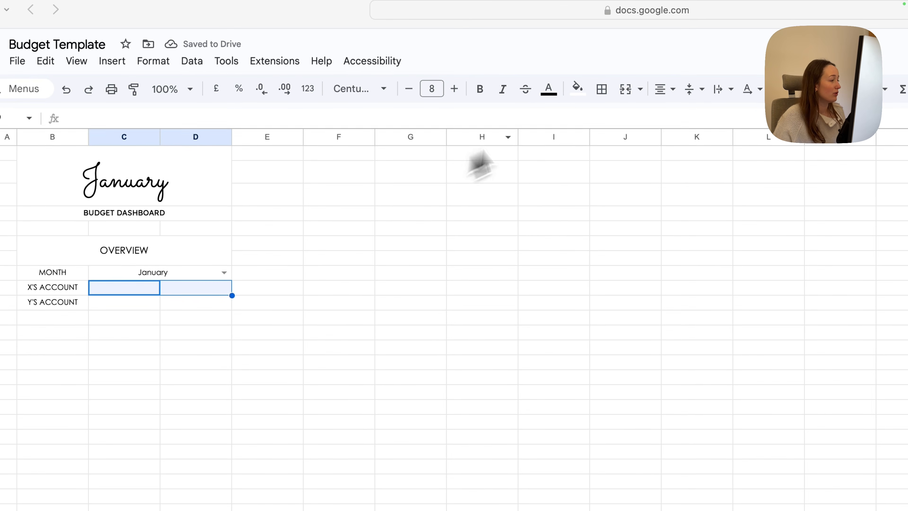
left_click(660, 13)
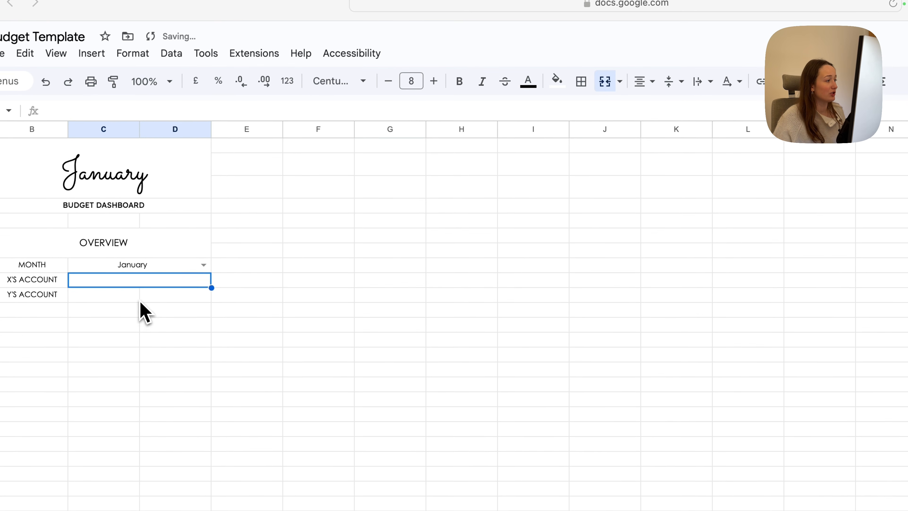
left_click_drag(118, 301, 175, 301)
left_click(590, 89)
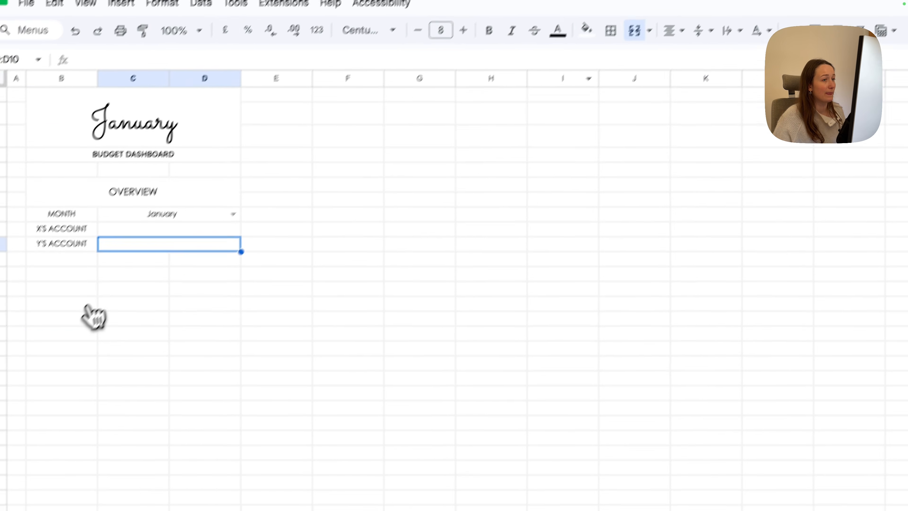
Enter 2000 as the amount for X'S ACCOUNT and 2500 for Y'S ACCOUNT
key("Up")
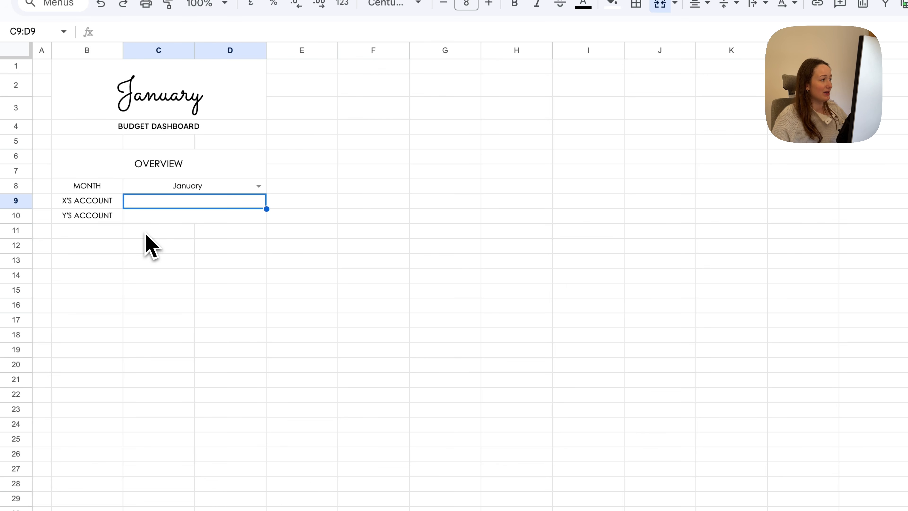
type("2000")
key("Return")
type("2")
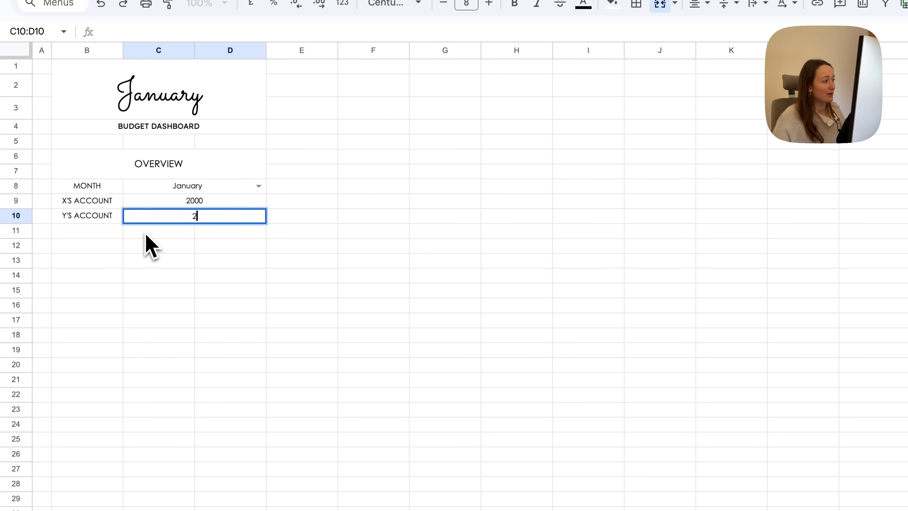
type("500")
key("Return")
Format both account amounts in C9:D10 with the custom $ currency format with two decimals
key("Up")
key("Up")
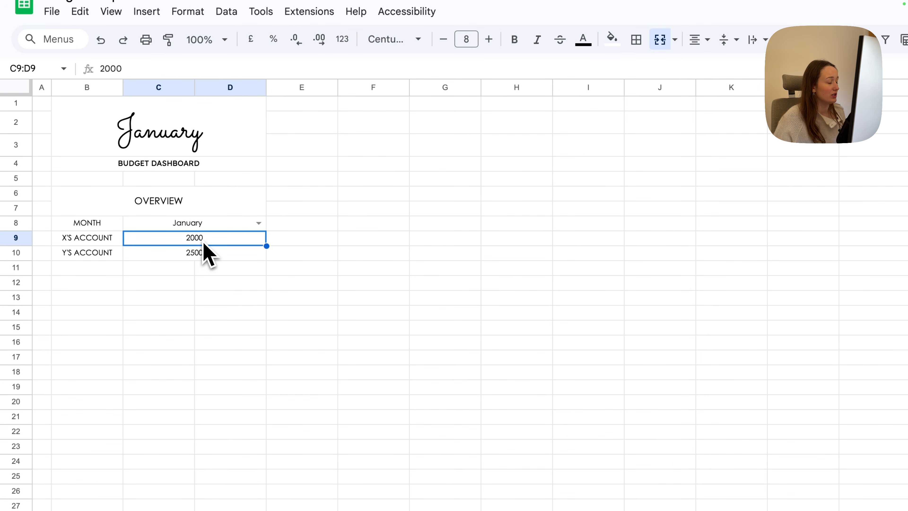
left_click_drag(237, 242, 238, 255)
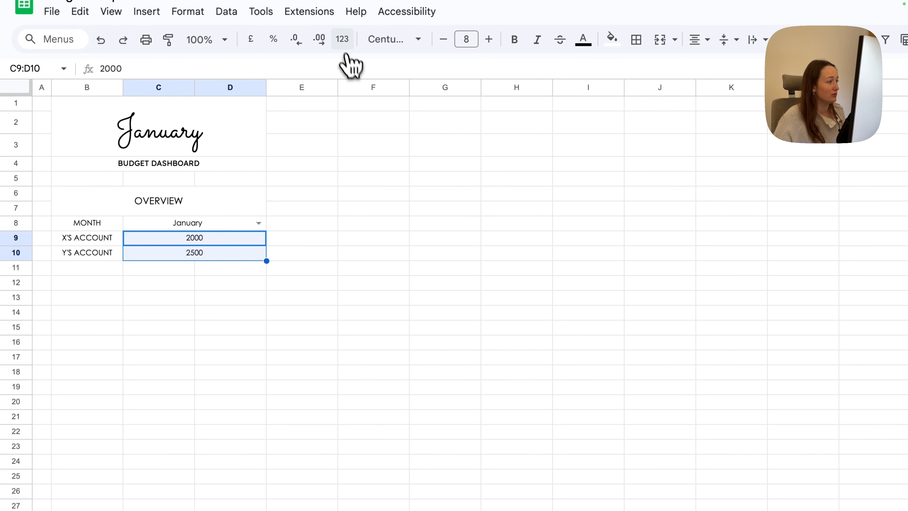
left_click(342, 40)
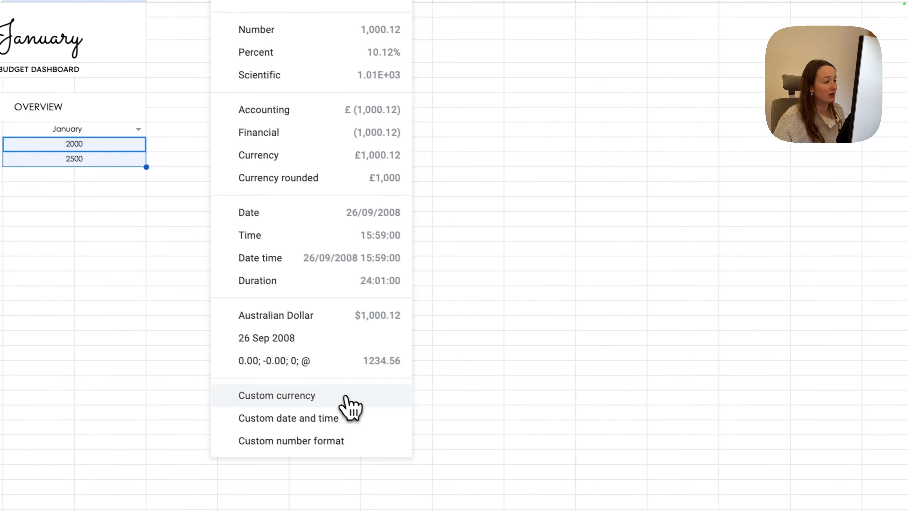
left_click(351, 408)
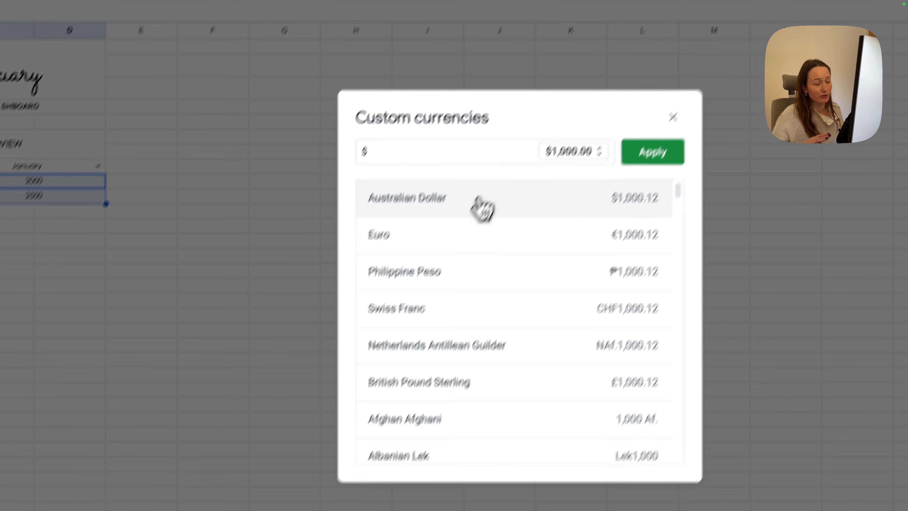
left_click(667, 152)
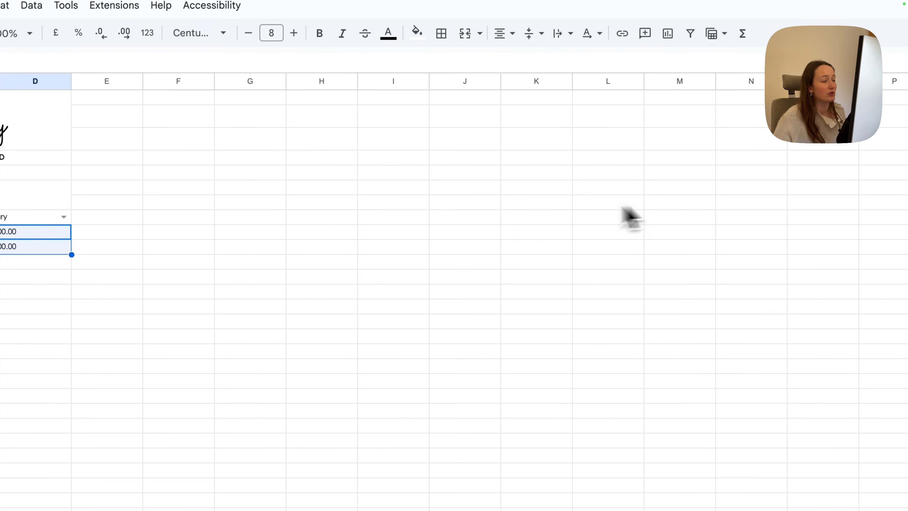
left_click(108, 236)
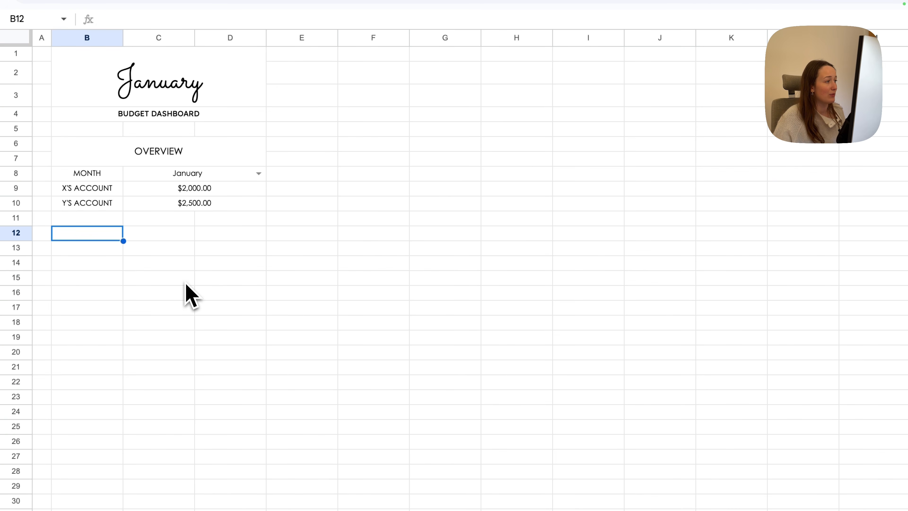
Fill the OVERVIEW heading with the mid sage custom colour and its label cells B8:B10 with the lighter sage
left_click(172, 152)
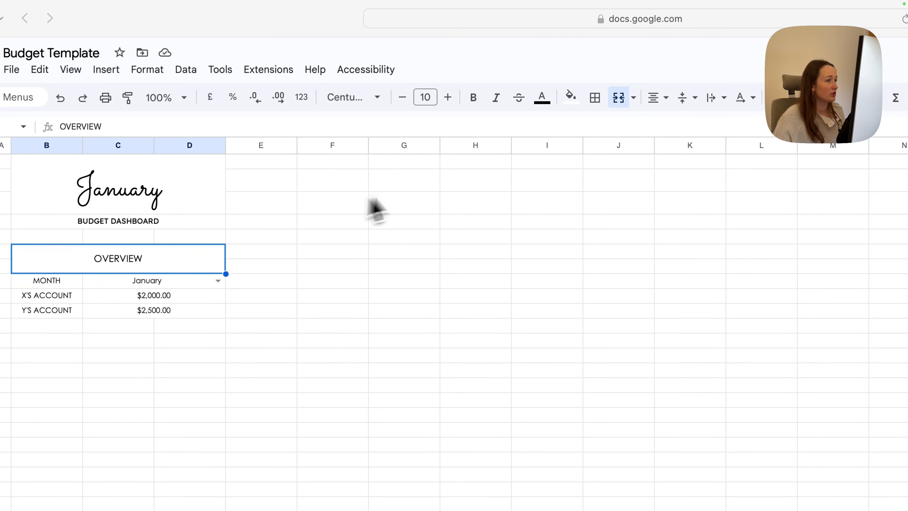
left_click(571, 97)
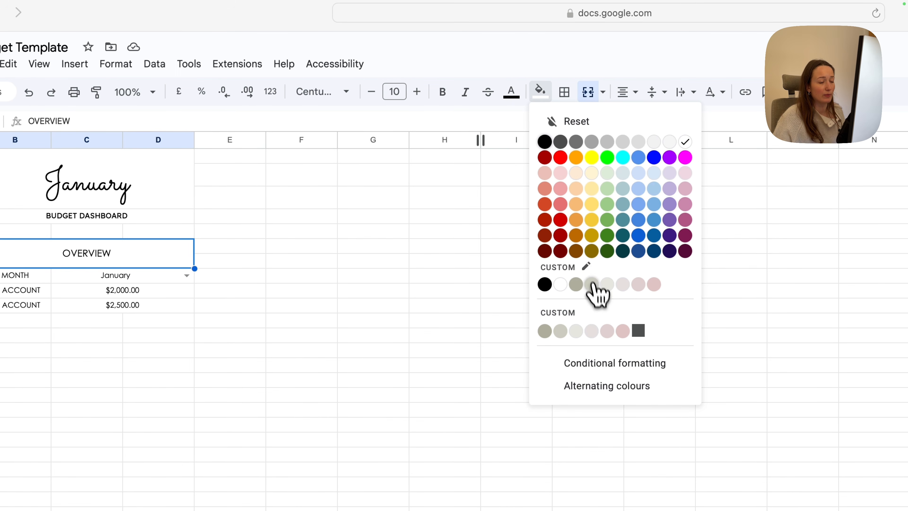
left_click(592, 285)
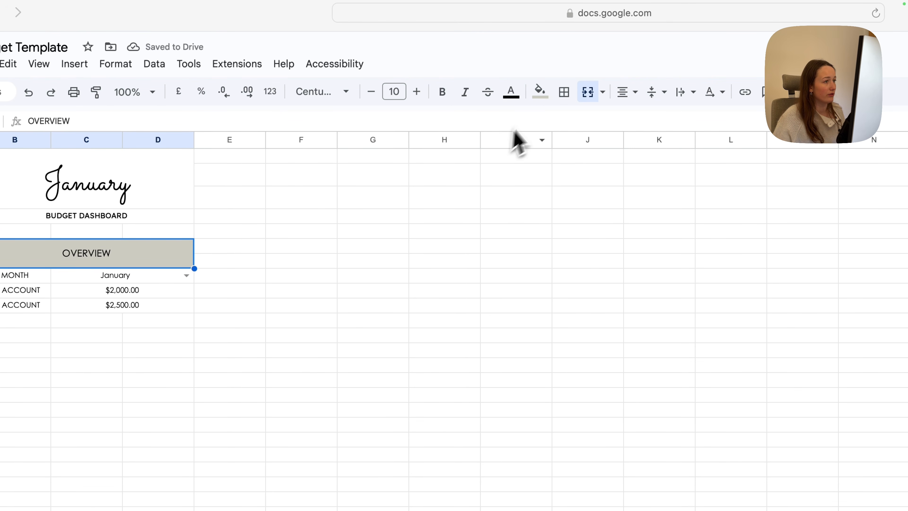
left_click(543, 97)
Merge B12:D13 below the overview section and enter the heading SUMMARY
left_click(15, 335)
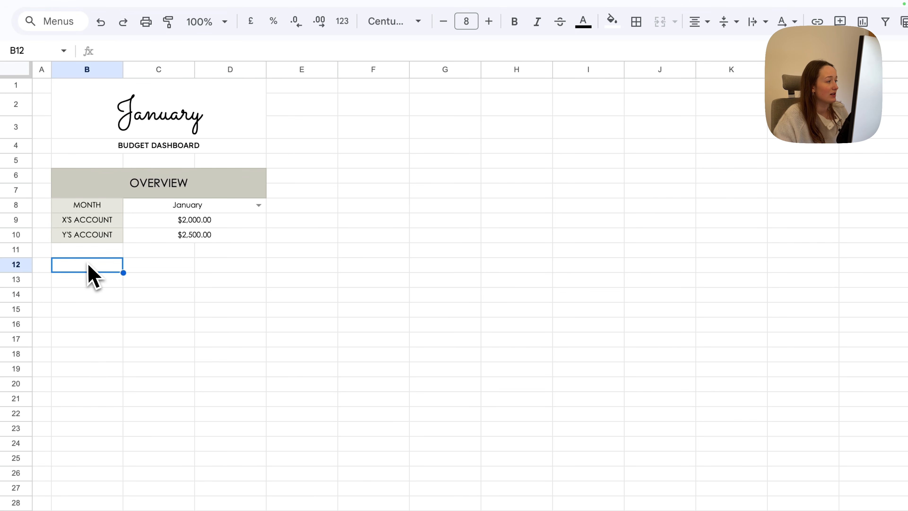
left_click(163, 360, "shift")
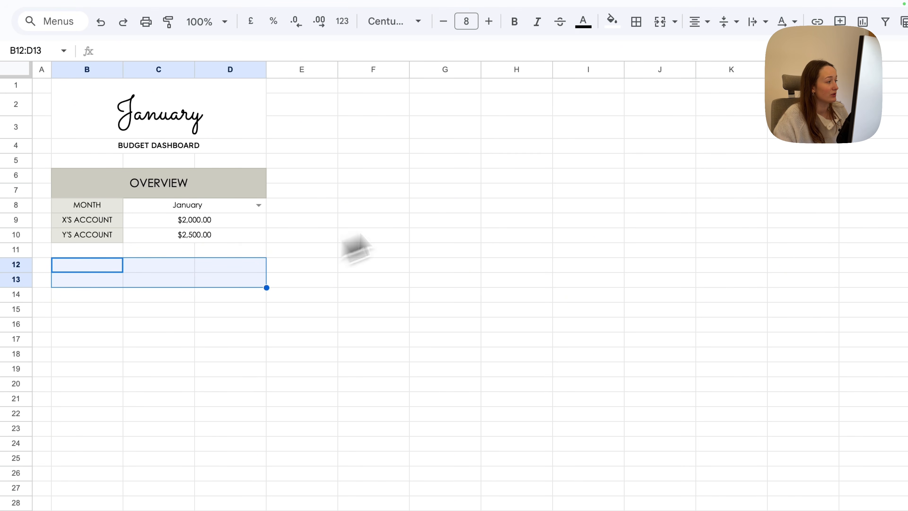
left_click(660, 21)
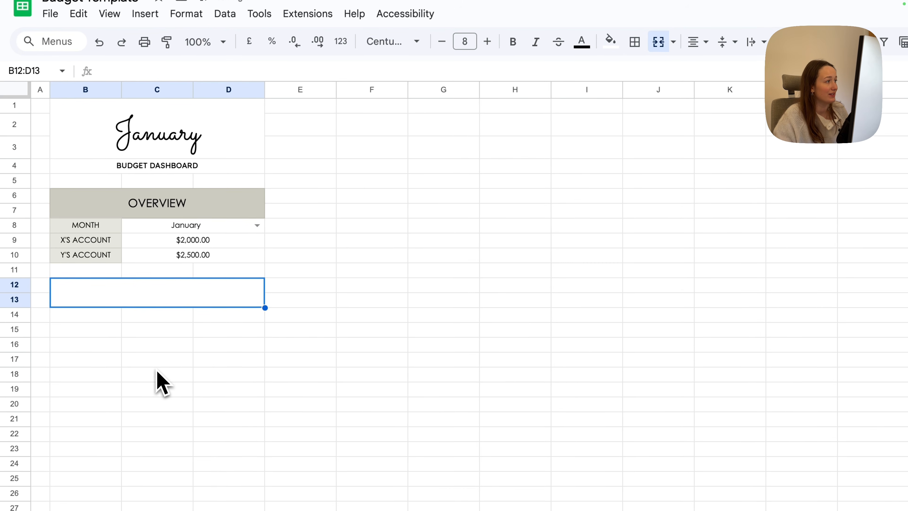
type("$")
type("UMMARY")
key("Tab")
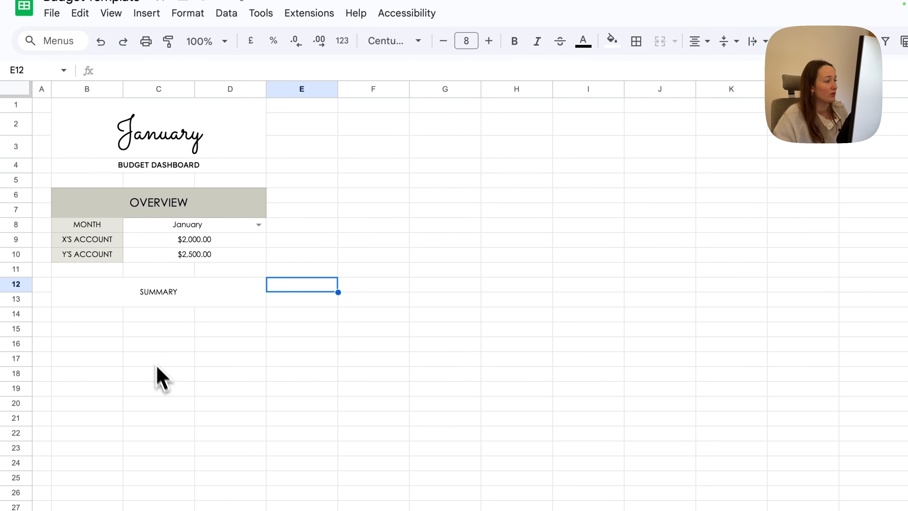
Set the SUMMARY heading's font size to 12
left_click(168, 309)
left_click(489, 41)
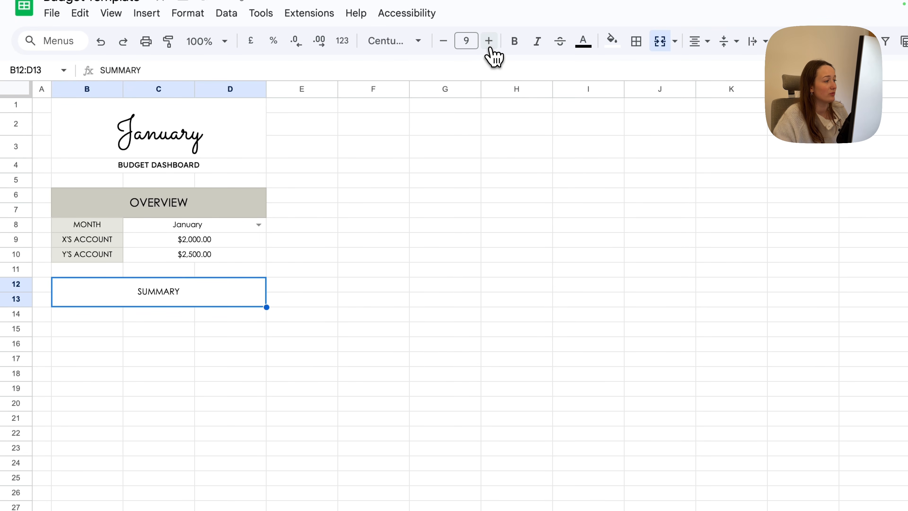
left_click(489, 41)
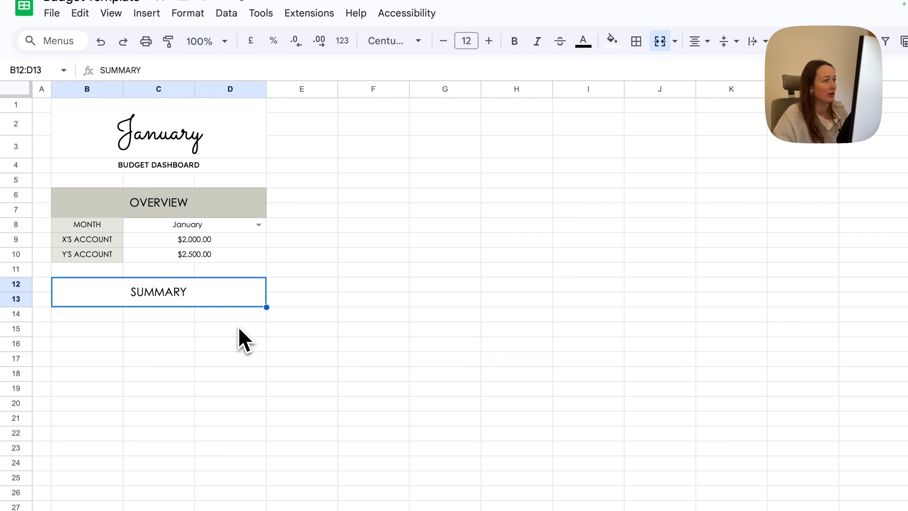
Enter the column headers NAME, BUDGET and ACTUAL in row 14 below the SUMMARY heading
left_click(113, 316)
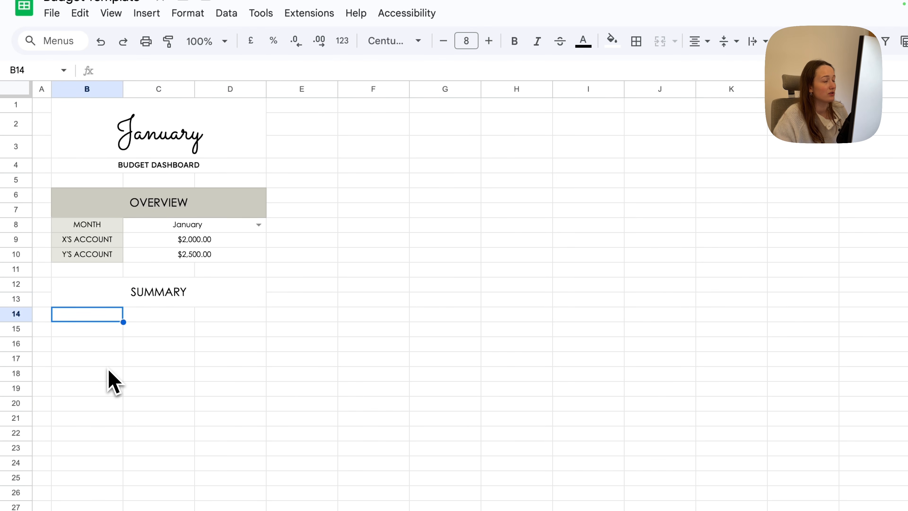
type("NAME")
key("Tab")
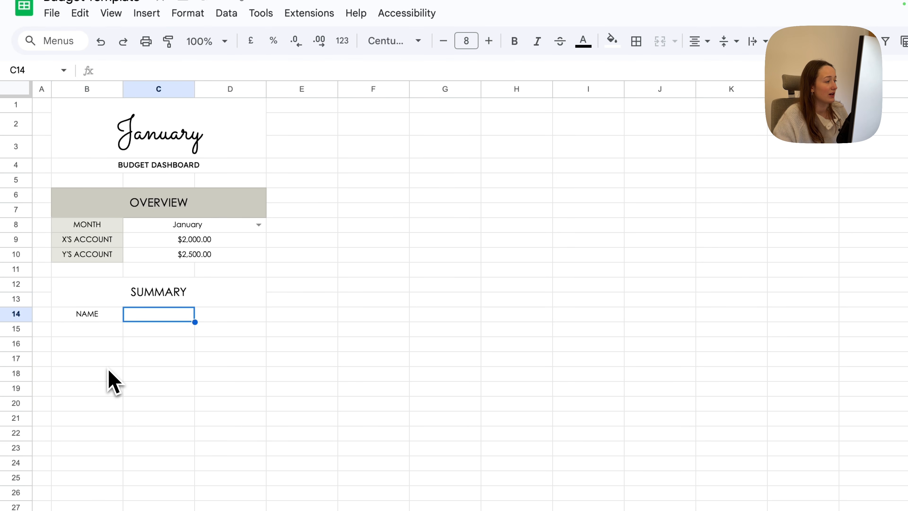
type("BUDGE")
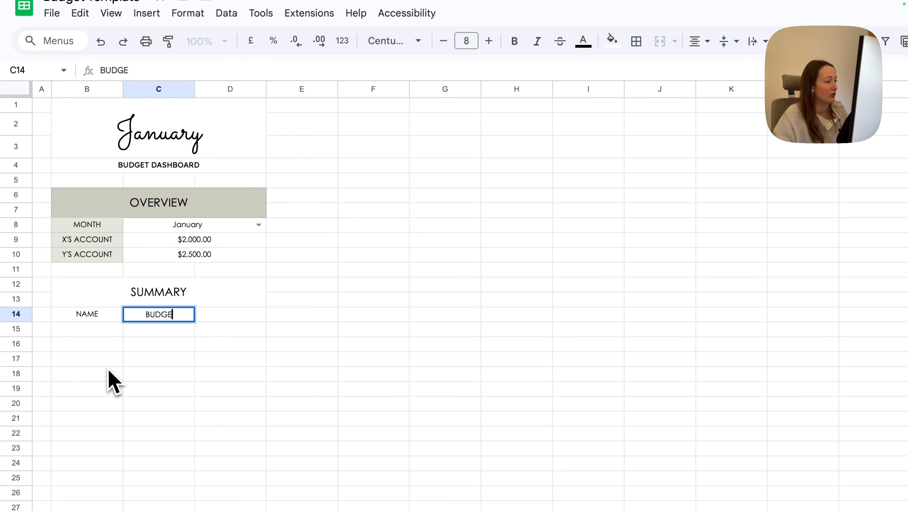
type("T")
key("Tab")
type("ACTUAL")
key("Return")
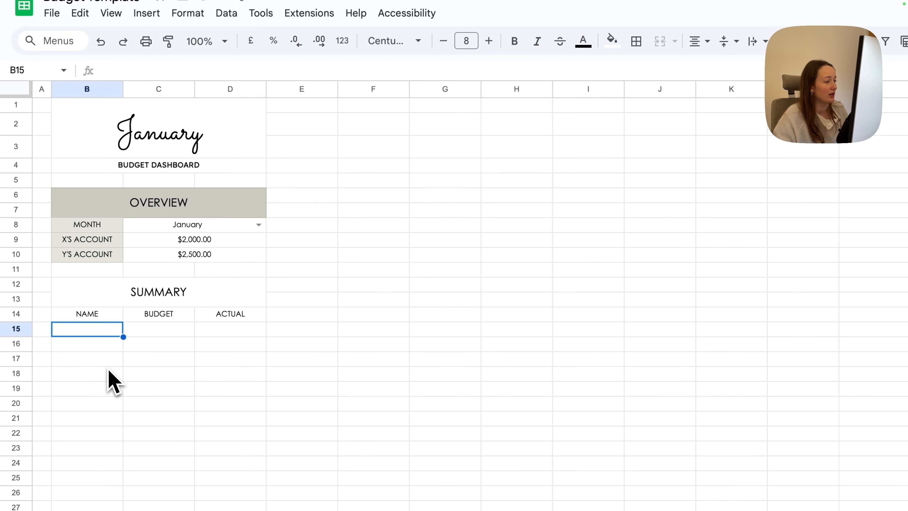
Enter the row labels Income, Bills & Expenses, Savings, Debt and LEFTOVER in B15:B19 of the summary table
type("Income")
key("Return")
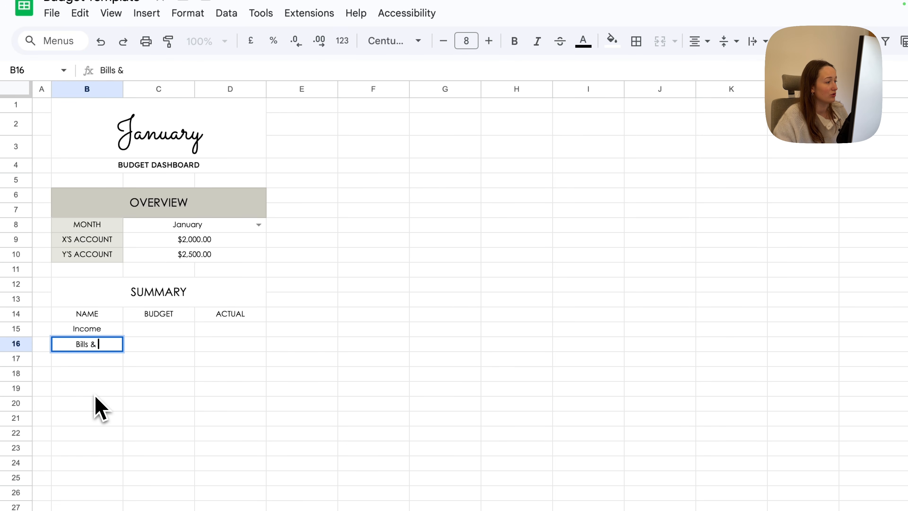
key("Return")
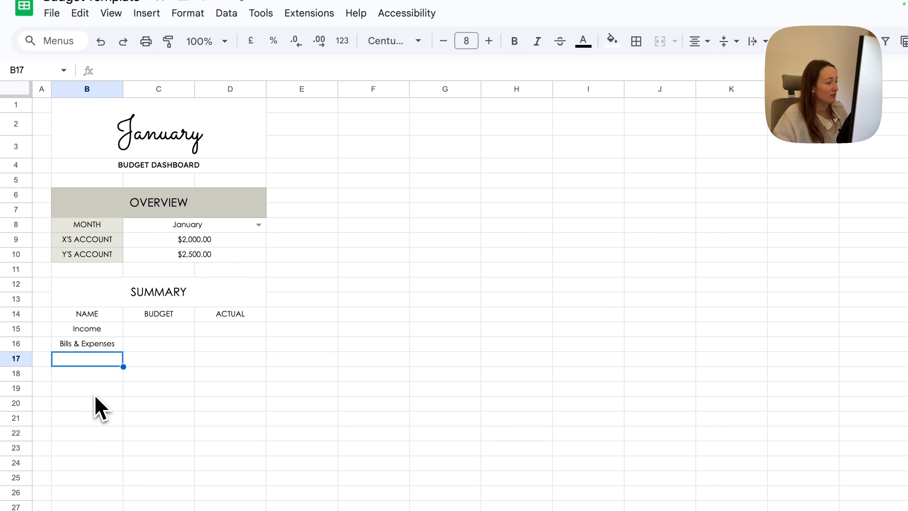
type("Savings")
key("Return")
type("Debt")
key("Return")
type("LEFTOVER")
key("Return")
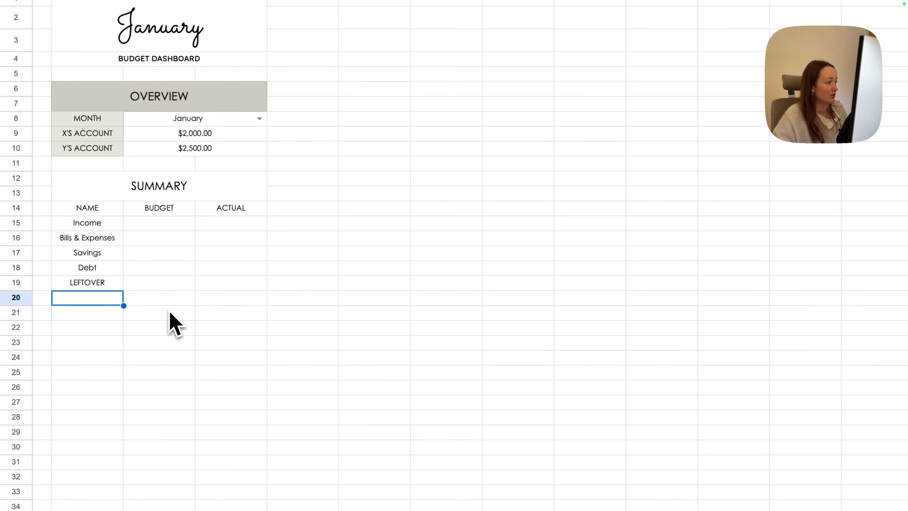
Fill the SUMMARY heading with the lightest sage custom colour
left_click(159, 186)
left_click(582, 86)
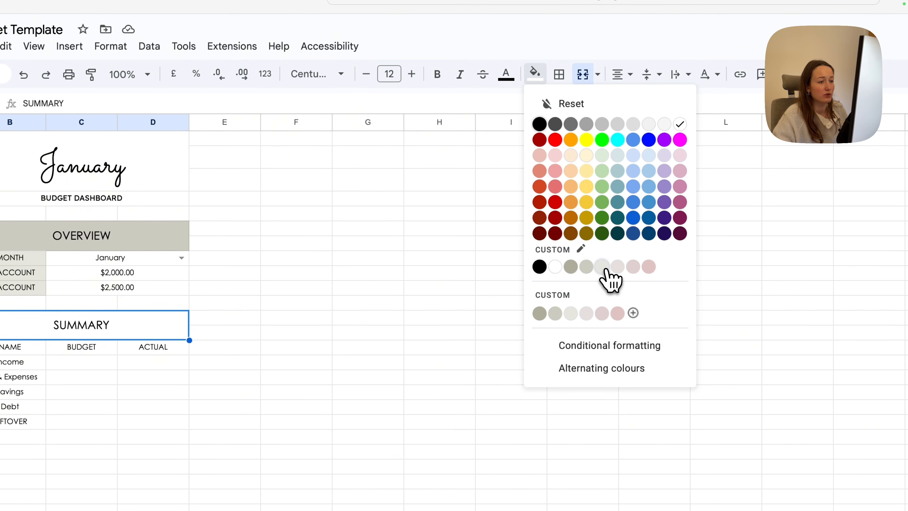
left_click(605, 269)
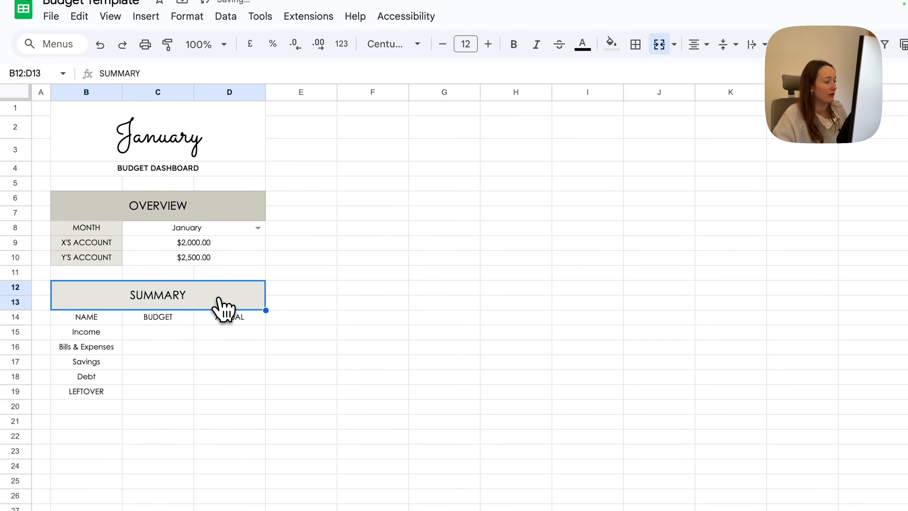
Change the fill of the overview label cells B8:B10 to the lightest standard grey
left_click_drag(114, 227, 114, 257)
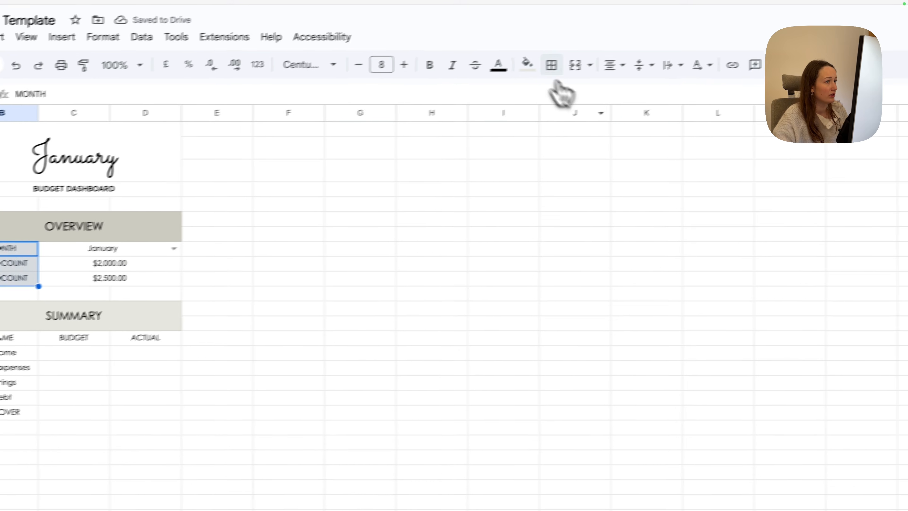
left_click(613, 43)
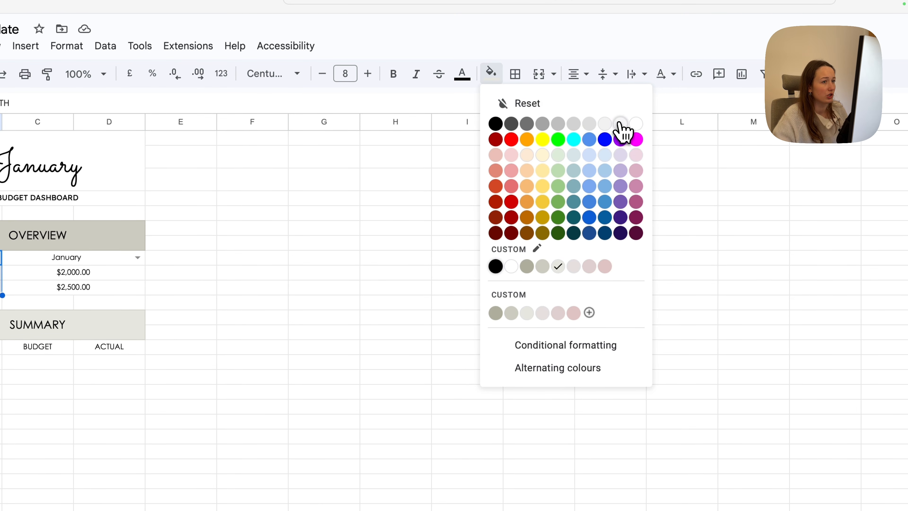
left_click(621, 124)
left_click(96, 347)
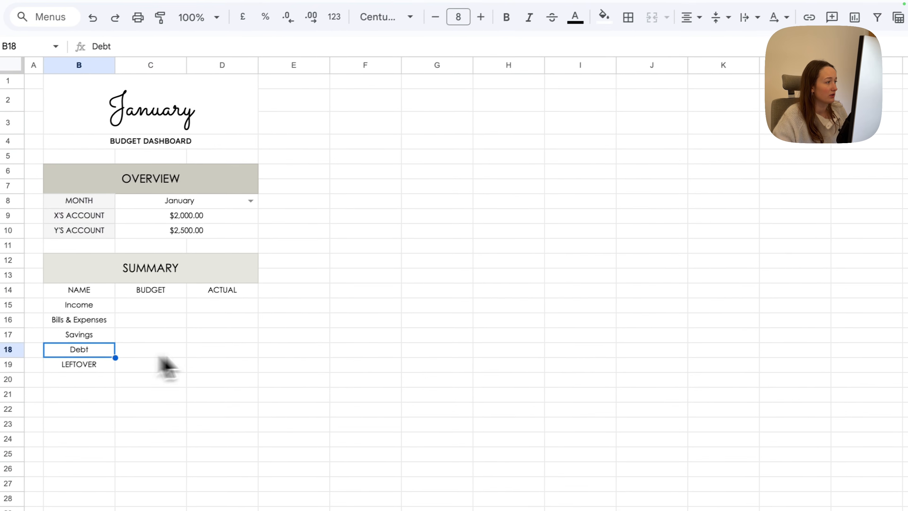
Fill the summary table's header row B14:D14 and LEFTOVER row B19:D19 with the lightest standard grey
left_click_drag(88, 286, 231, 287)
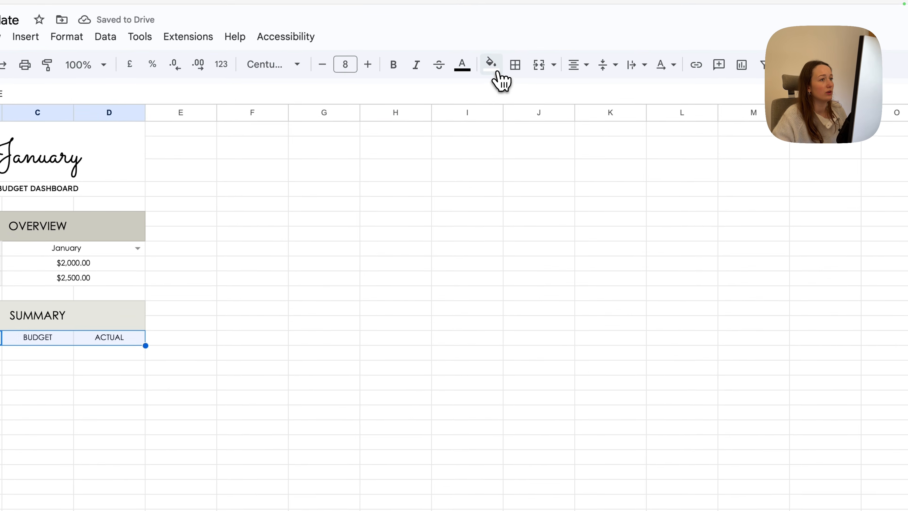
left_click(612, 14)
left_click(739, 67)
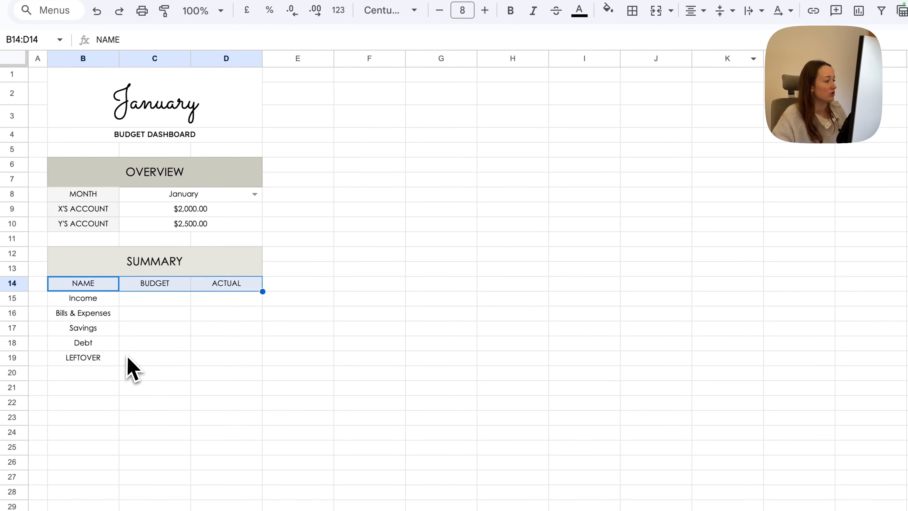
left_click_drag(104, 361, 232, 357)
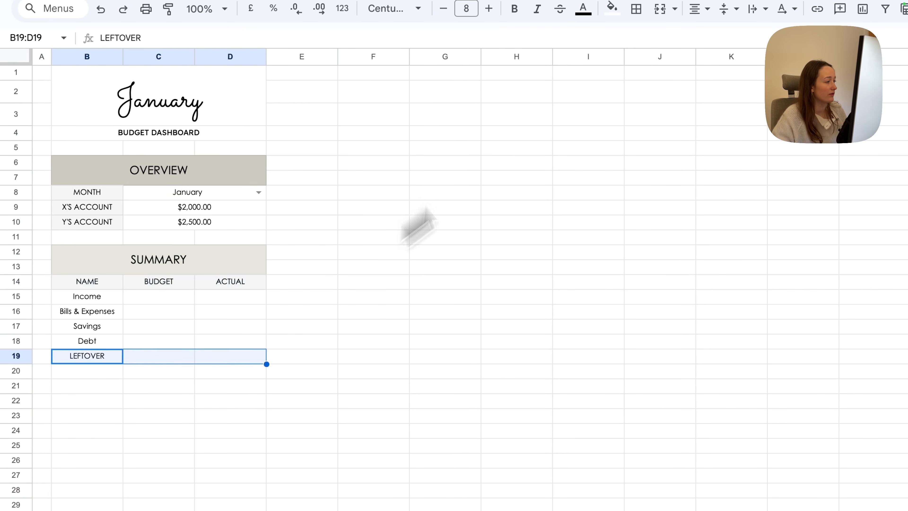
left_click(612, 8)
left_click(626, 114)
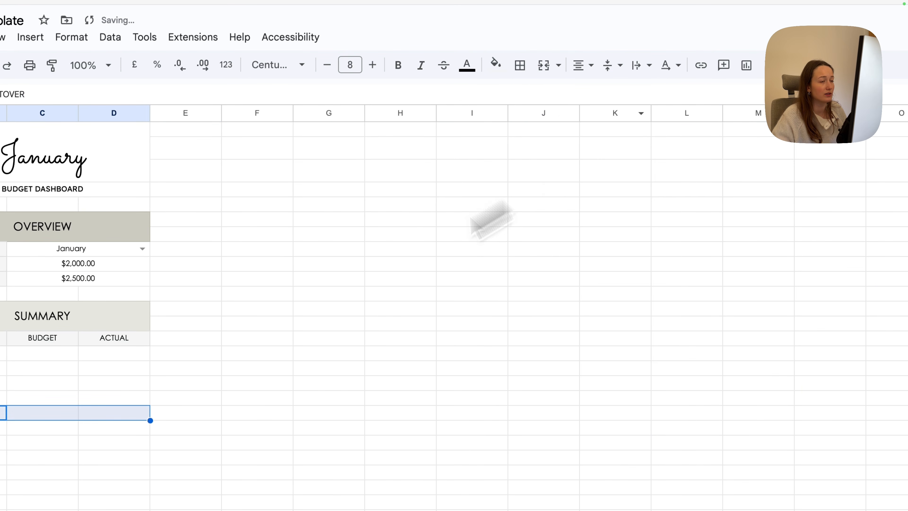
left_click(43, 367)
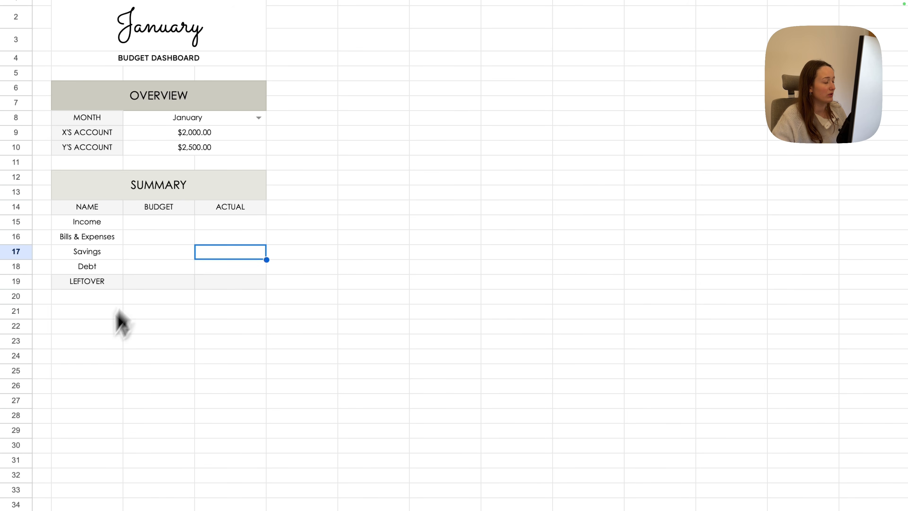
Merge B21:D22 below the summary table and enter the heading INCOME
left_click(96, 312)
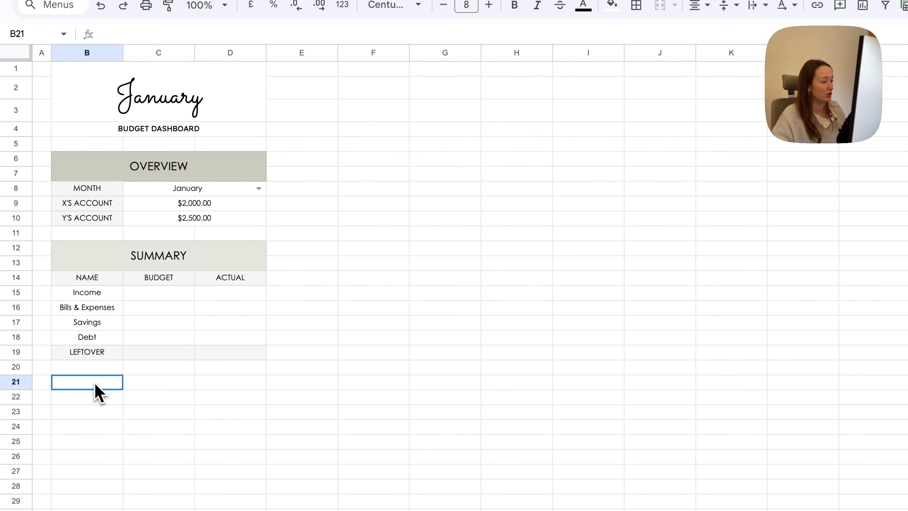
left_click_drag(96, 386, 227, 408)
left_click(604, 26)
type("INCOME")
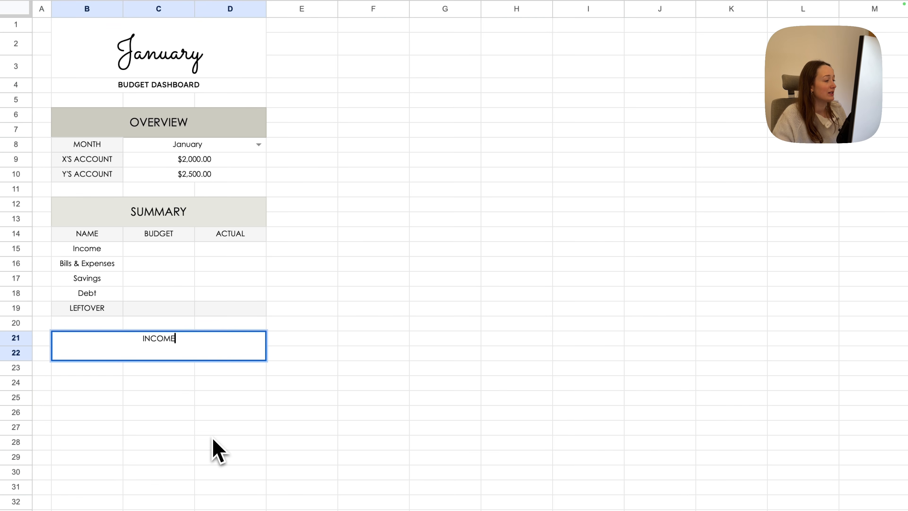
left_click(189, 443)
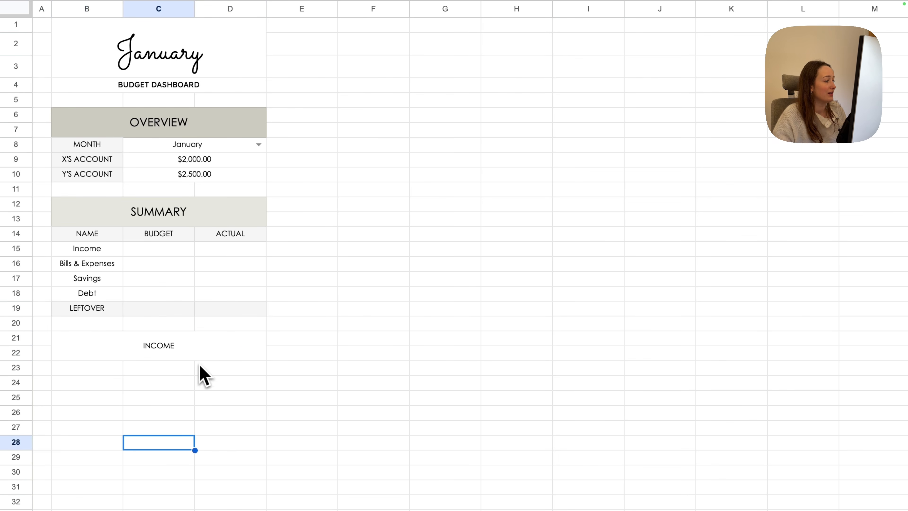
Set the INCOME heading's font size to 12
left_click(200, 353)
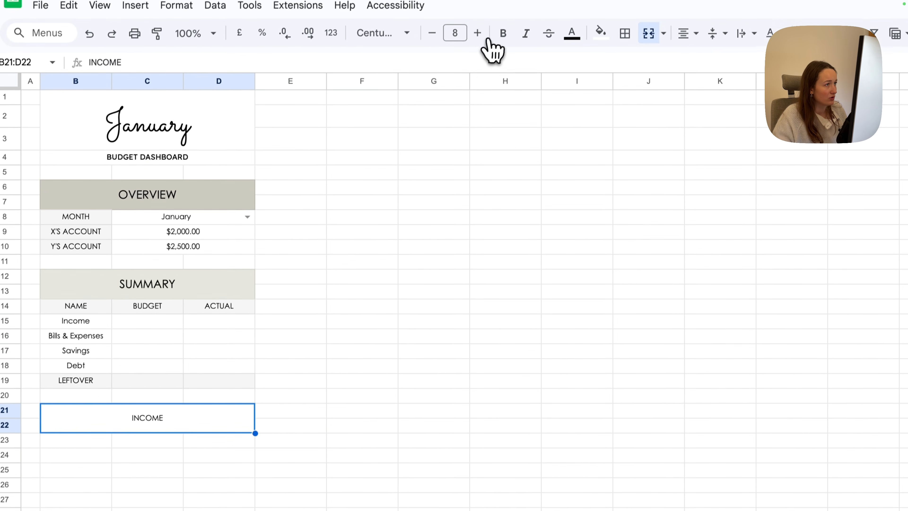
left_click(477, 41)
left_click(477, 41)
left_click(477, 41)
left_click(477, 42)
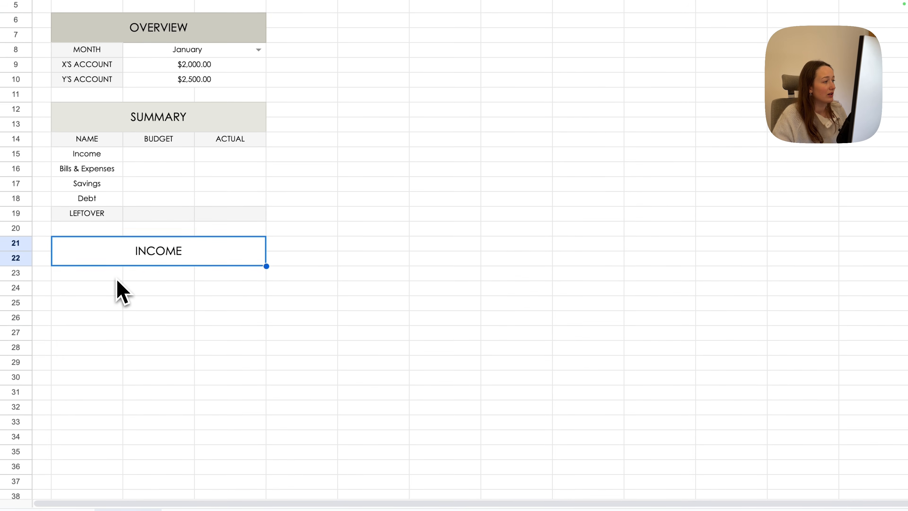
Enter the column headers NAME, EXPECTED and ACTUAL in row 23 below the INCOME heading
left_click(104, 451)
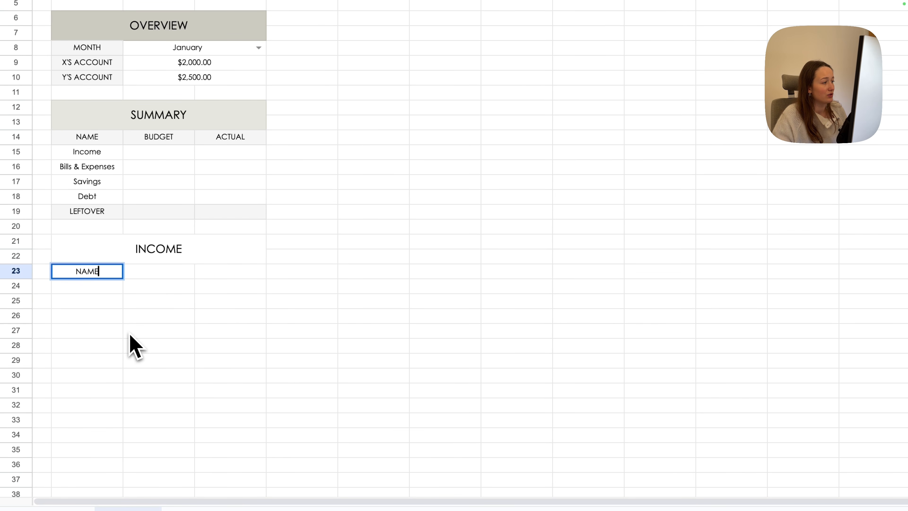
key("Tab")
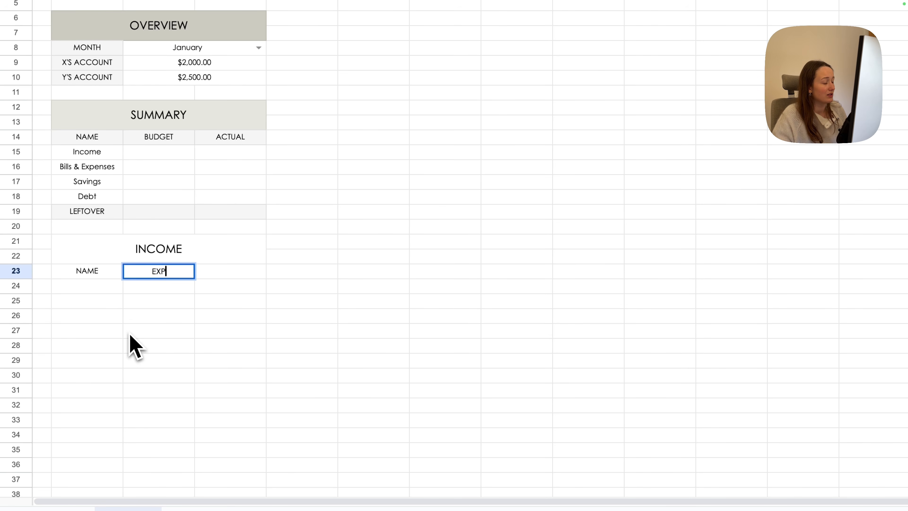
key("Tab")
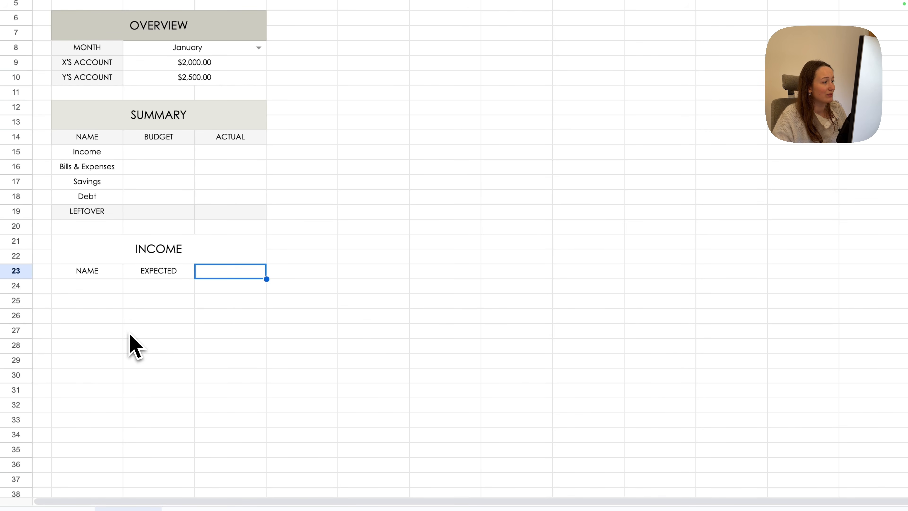
key("Return")
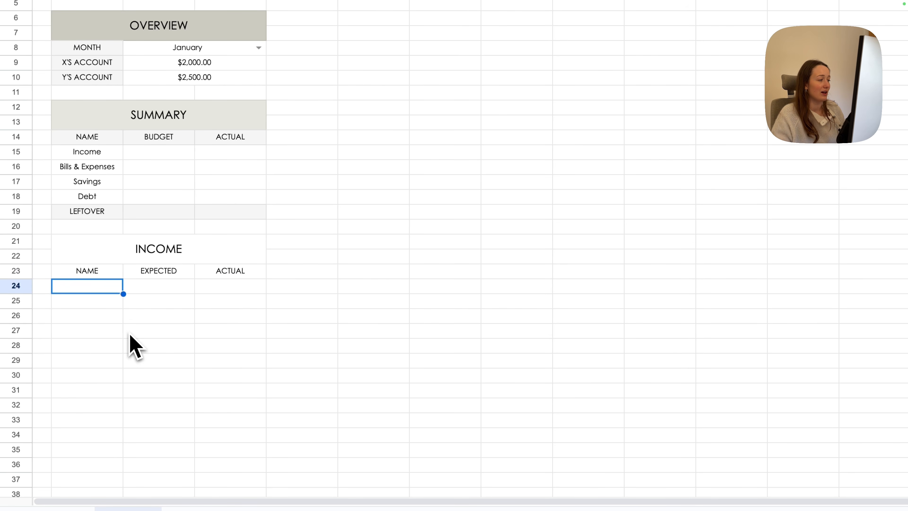
Enter the income row labels X's Paycheck 1, X's Paycheck 2, Y's Paycheck 1, Y's Paycheck 2, Side hustle and TOTAL in B24:B29
type("X's P")
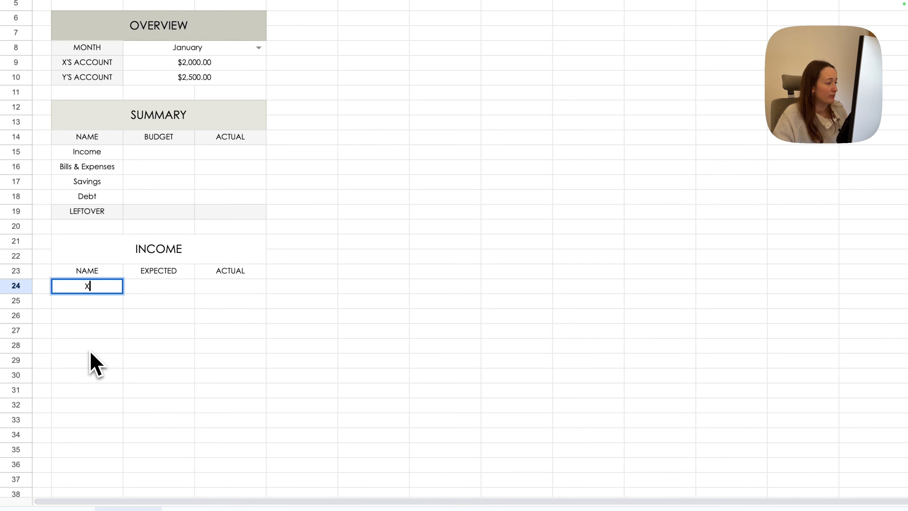
type("aycheck 1")
key("Return")
type("X's")
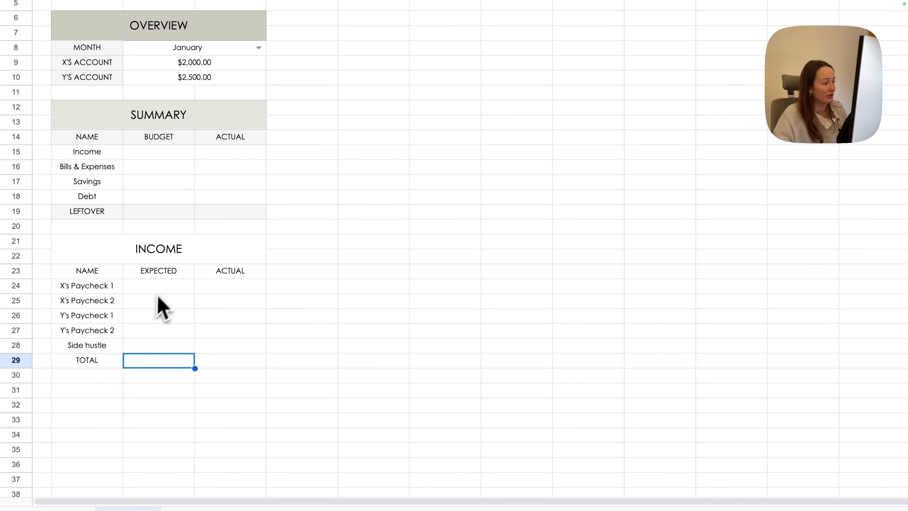
Fill the INCOME heading with the palest pink custom colour
left_click(161, 251)
left_click(462, 47)
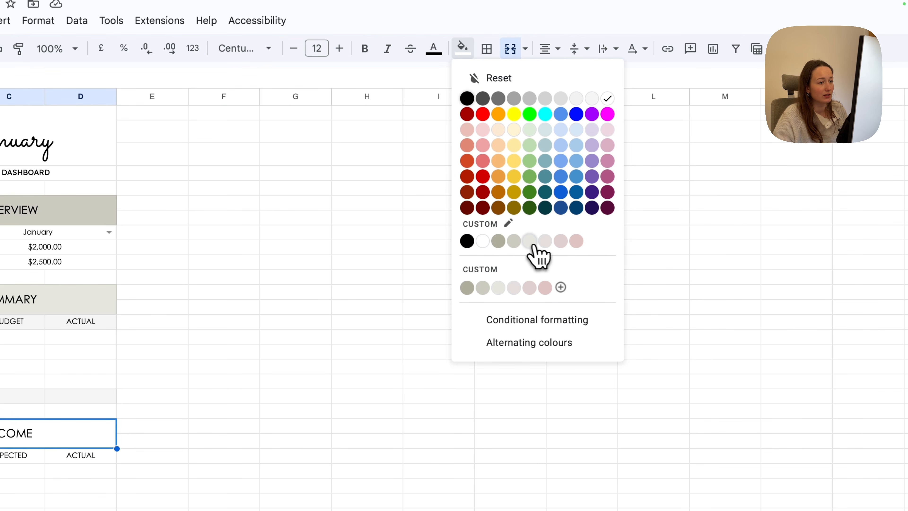
left_click(546, 242)
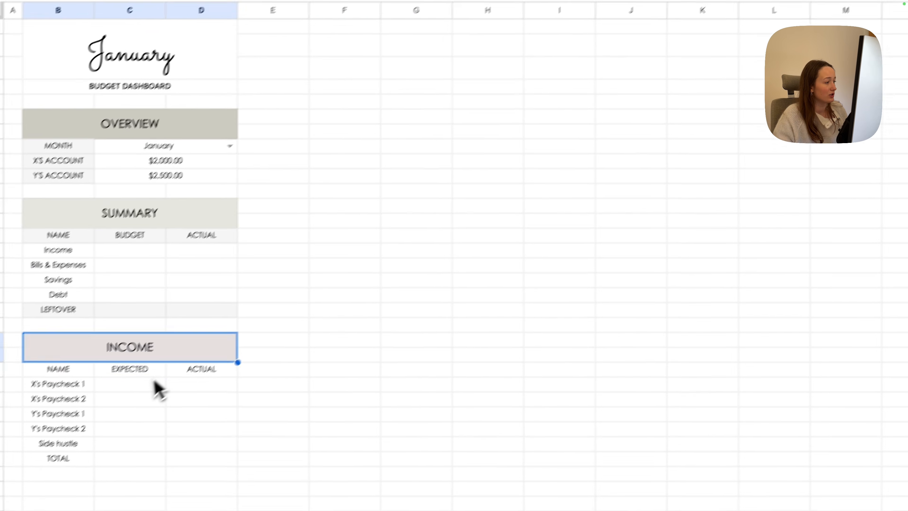
left_click(21, 456)
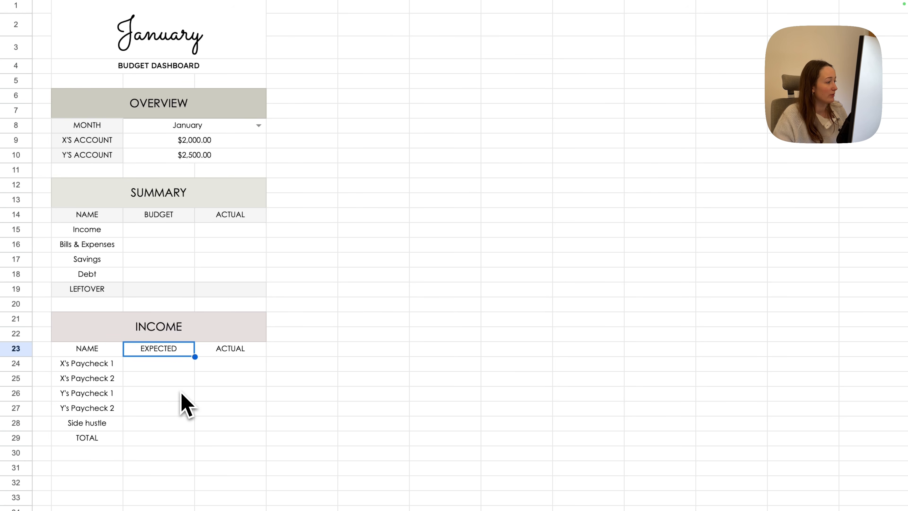
Fill the income table's header row B23:D23 and TOTAL row B29:D29 together with the lightest standard grey
left_click_drag(108, 353, 207, 353)
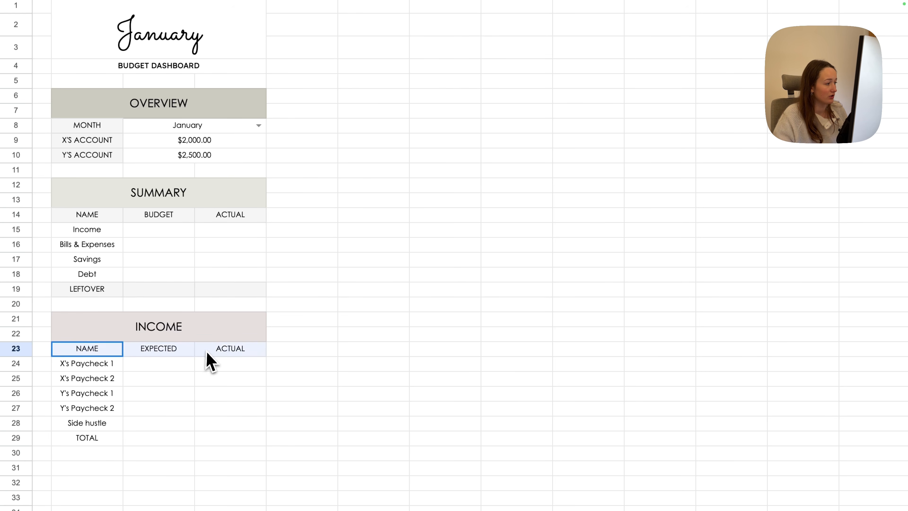
left_click_drag(105, 442, 166, 445)
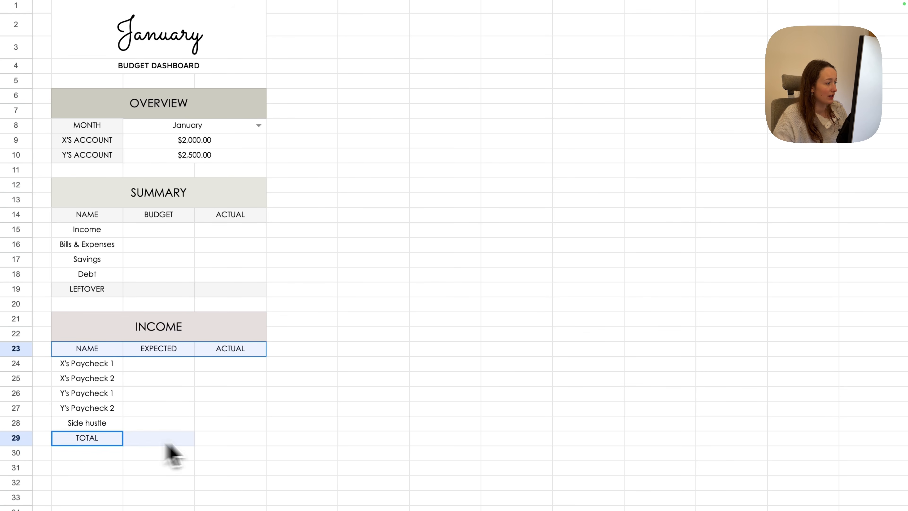
left_click(482, 31)
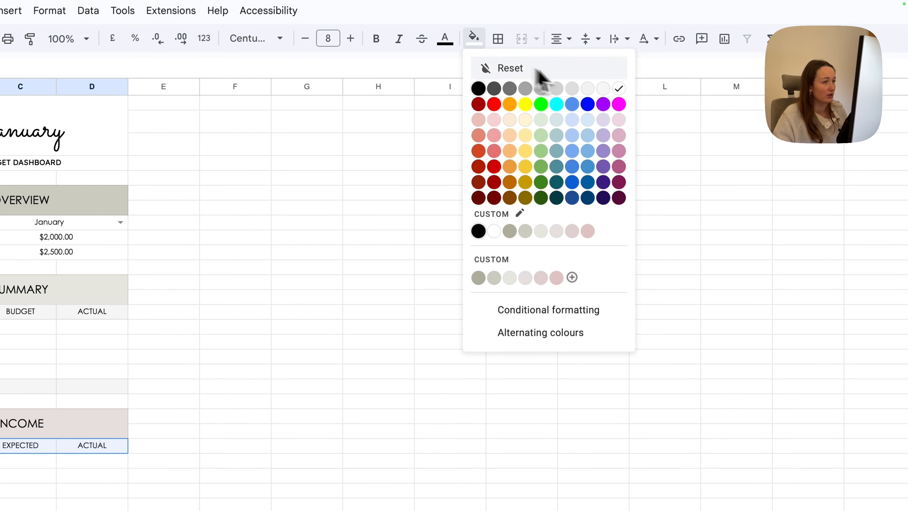
left_click(604, 89)
left_click(45, 465)
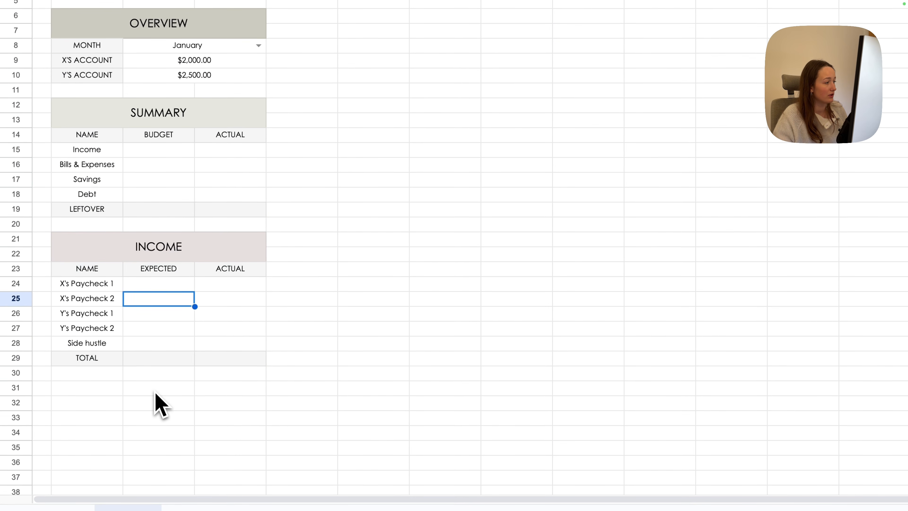
Enter the expected income amounts 800, 1000, 1000, 1500 and 400 in C24:C28
left_click(176, 286)
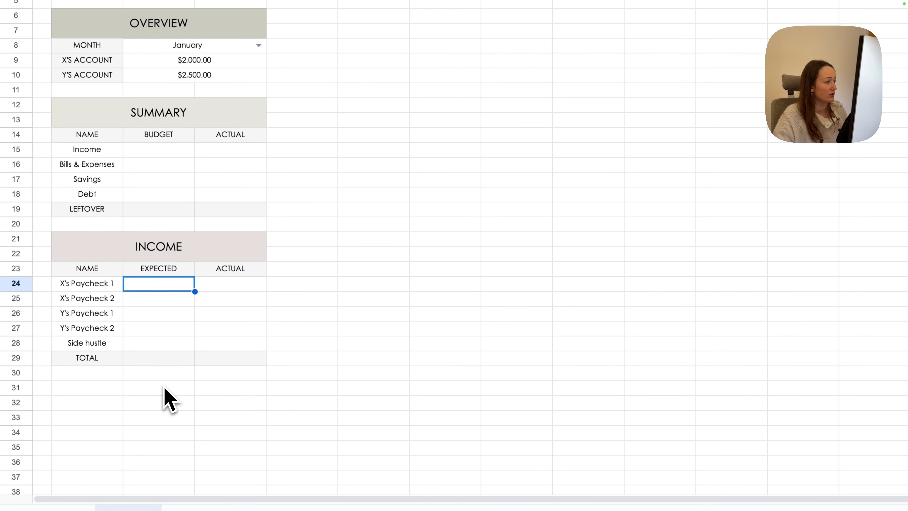
type("800")
key("Return")
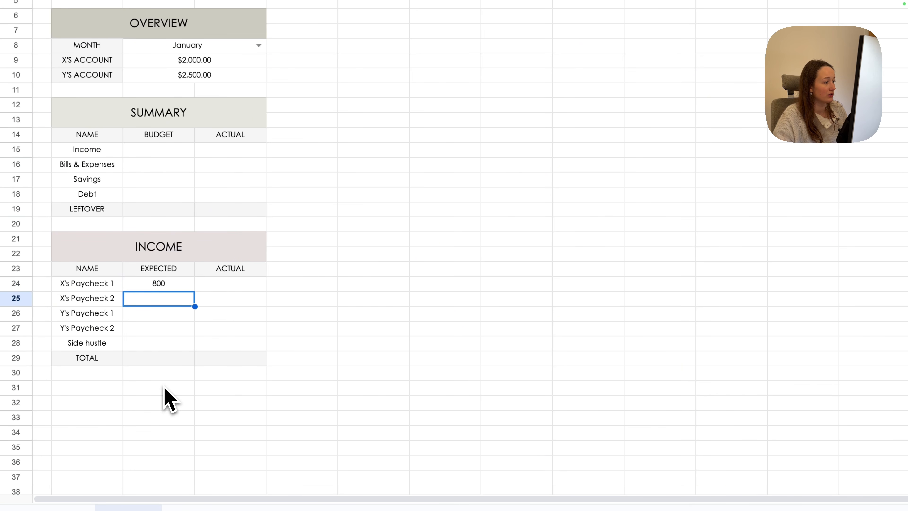
key("Return")
type("1000")
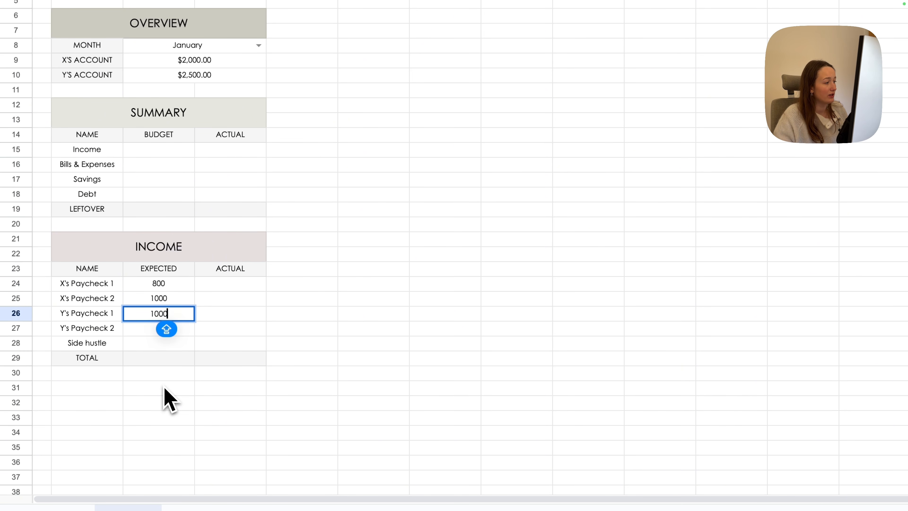
key("Return")
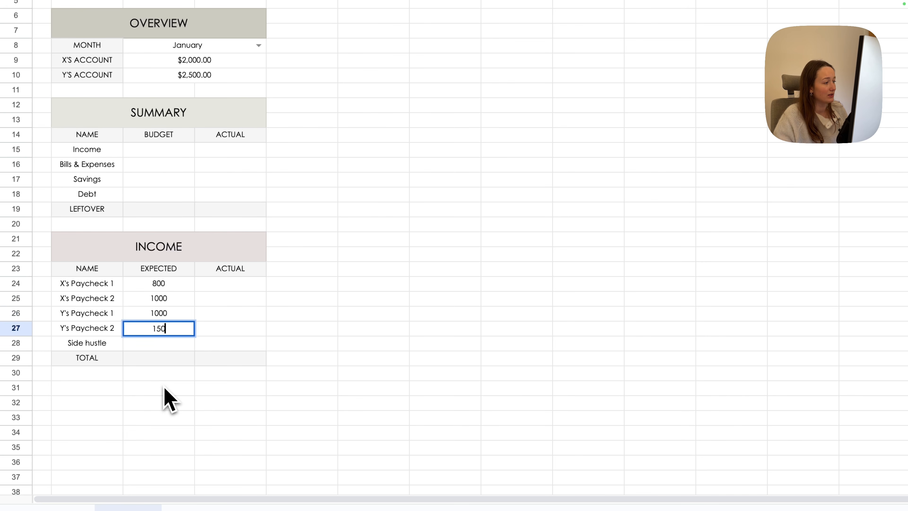
key("Return")
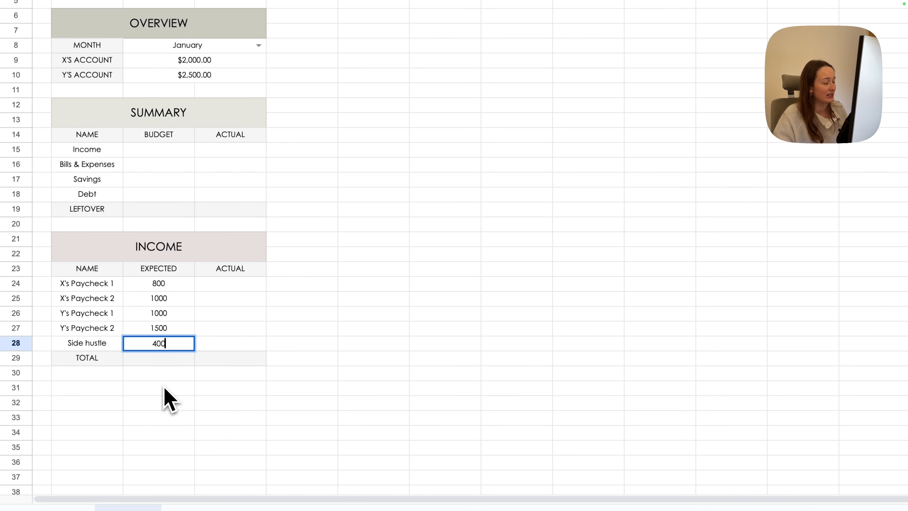
key("Return")
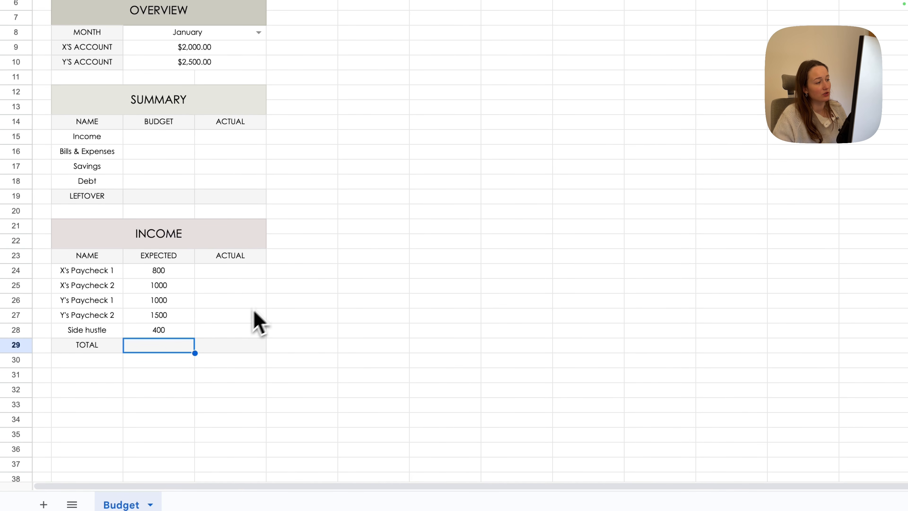
Total the EXPECTED column in C29 with =SUM(C24:C28) and copy the formula across to D29 for the ACTUAL column
type("=SUM(C24:C28)")
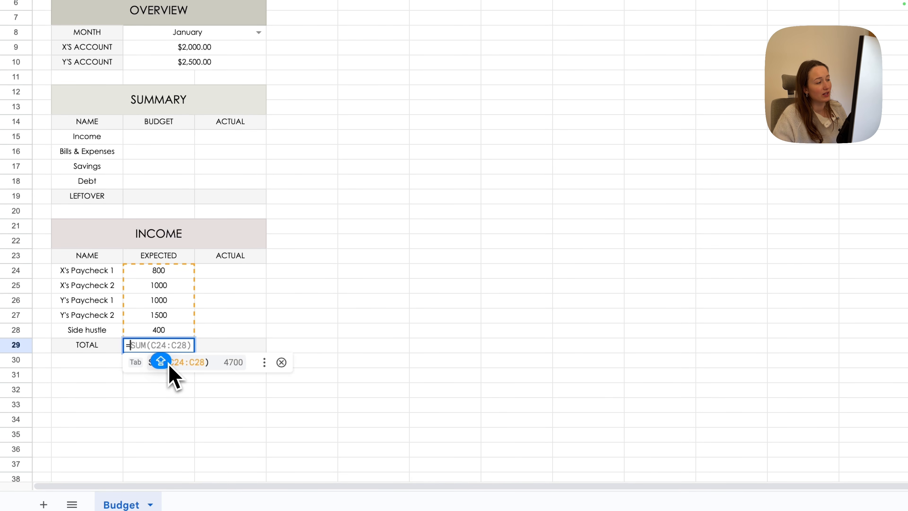
key("Tab")
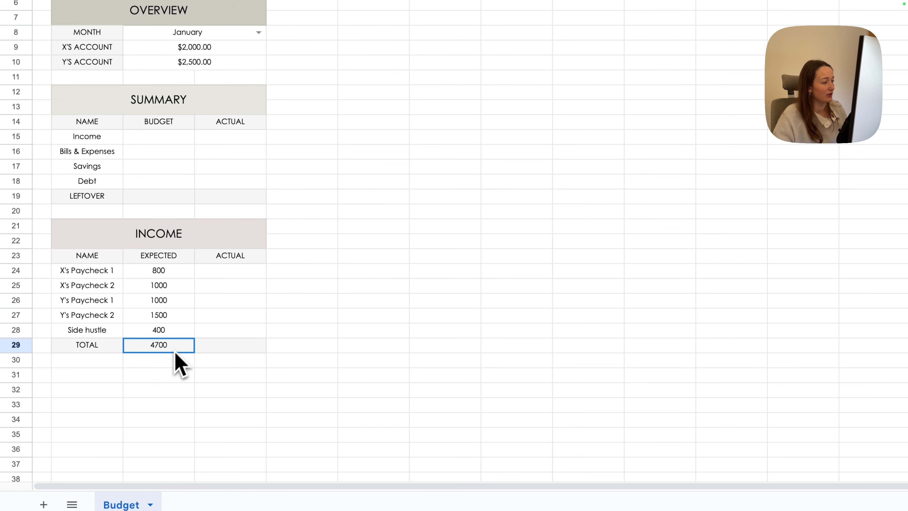
double_click(181, 350)
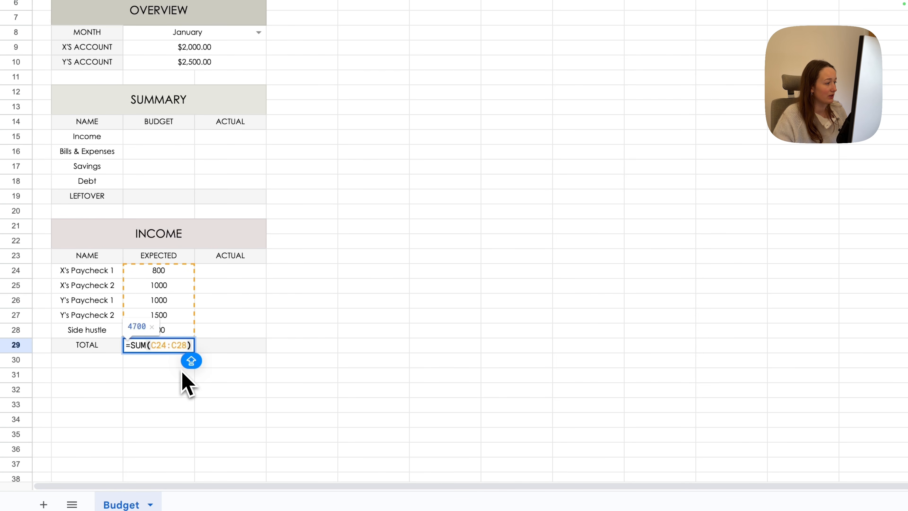
key("Escape")
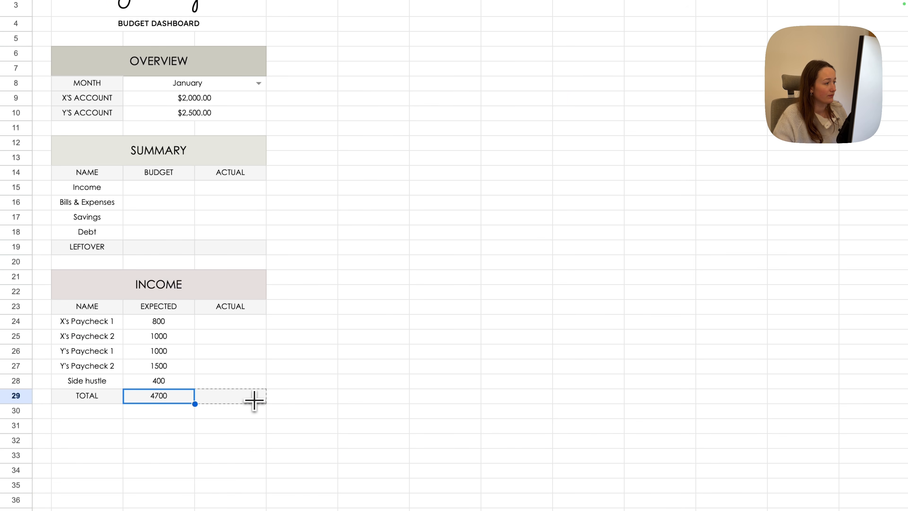
left_click_drag(254, 401, 237, 401)
double_click(236, 401)
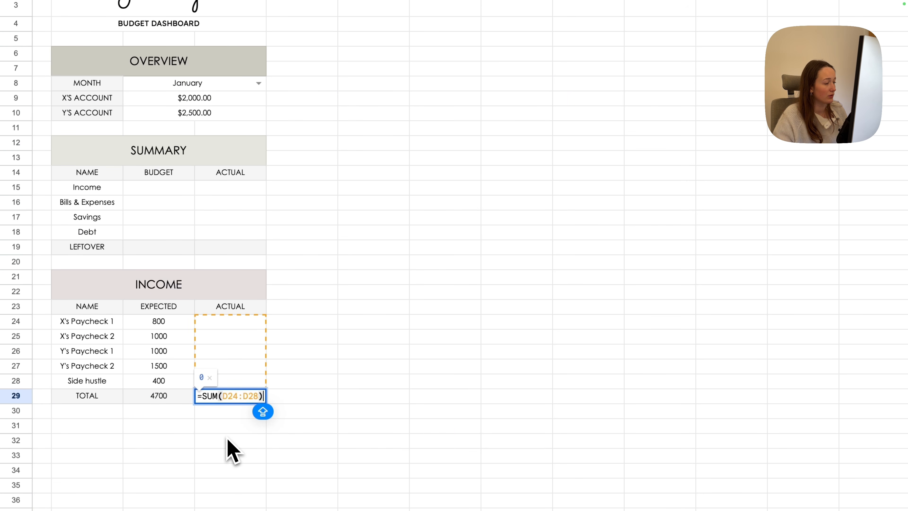
left_click(227, 426)
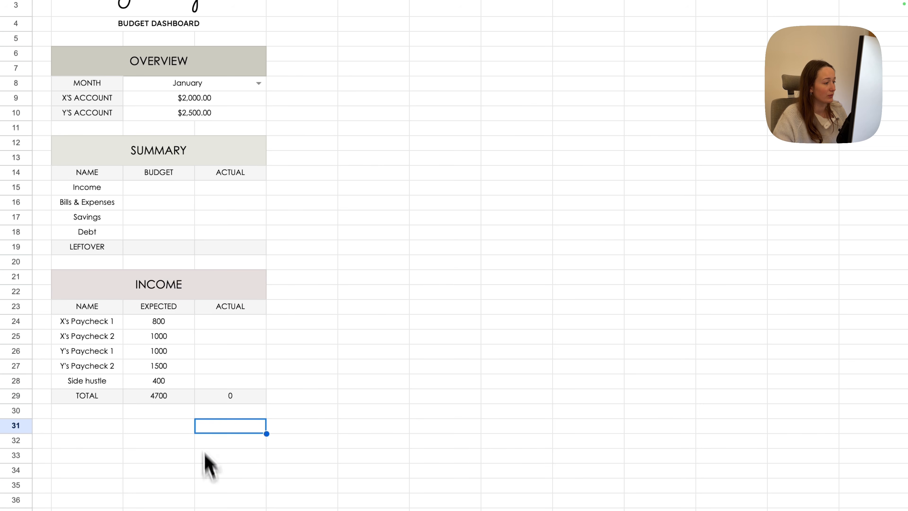
Format the income amounts and totals in C24:D29 as Australian Dollar
left_click_drag(183, 337, 236, 397)
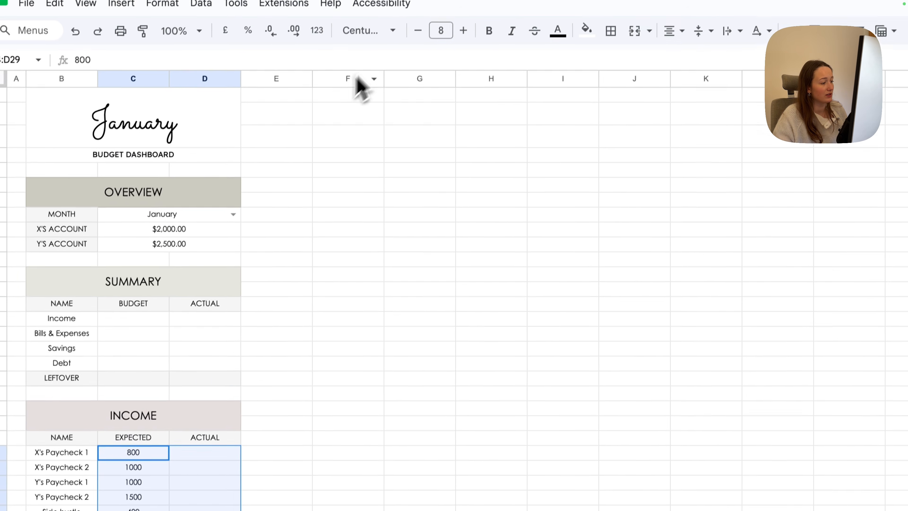
left_click(315, 37)
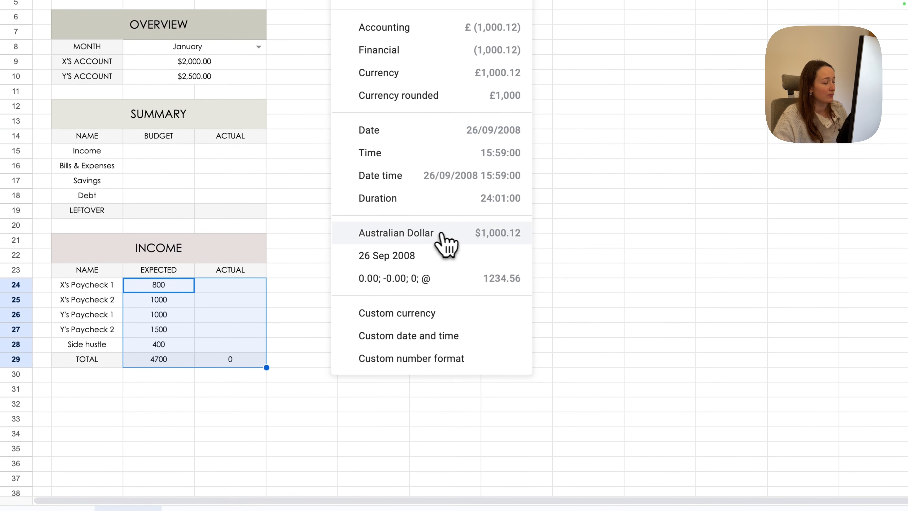
left_click(415, 412)
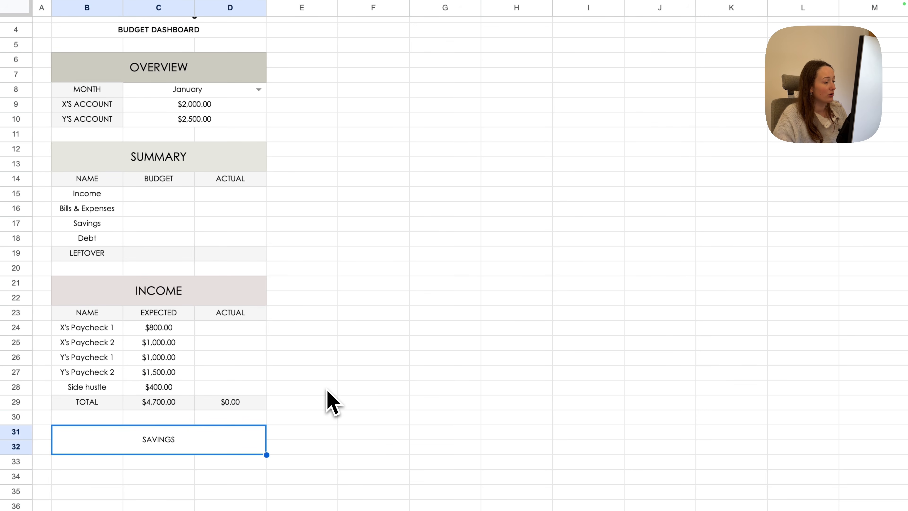
Increase the SAVINGS heading's font size to 12 and fill it with the middle of the three pink custom colours
left_click(439, 65)
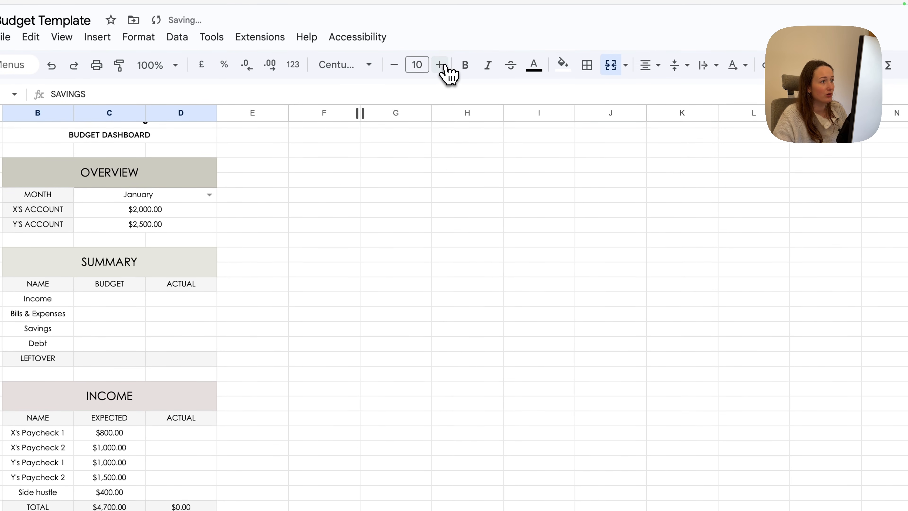
left_click(439, 65)
left_click(439, 65)
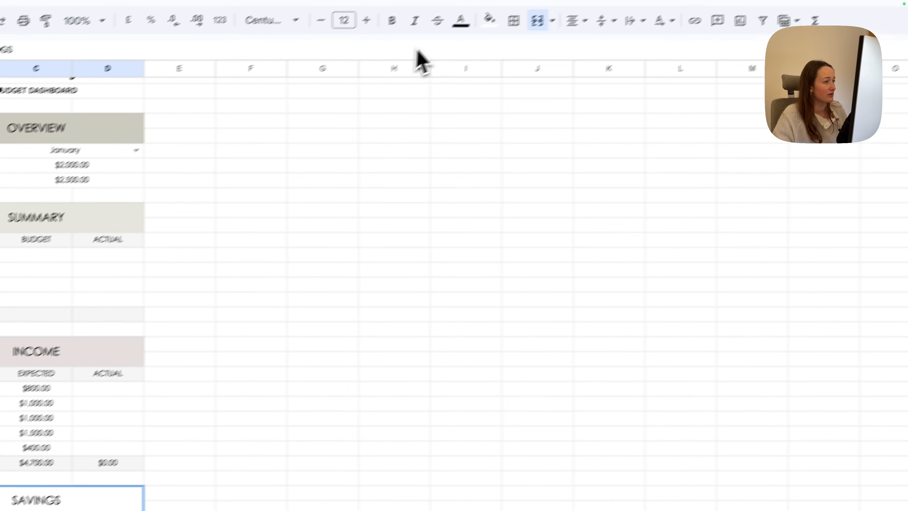
left_click(447, 42)
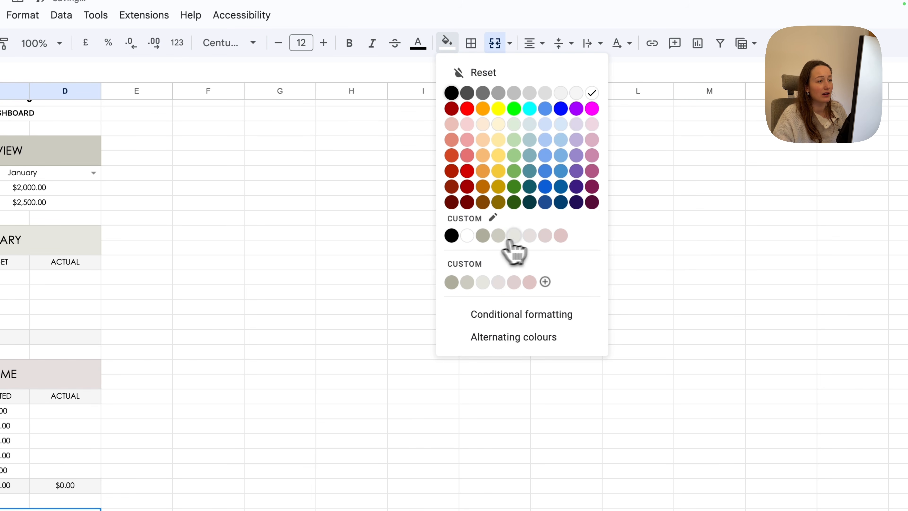
left_click(546, 236)
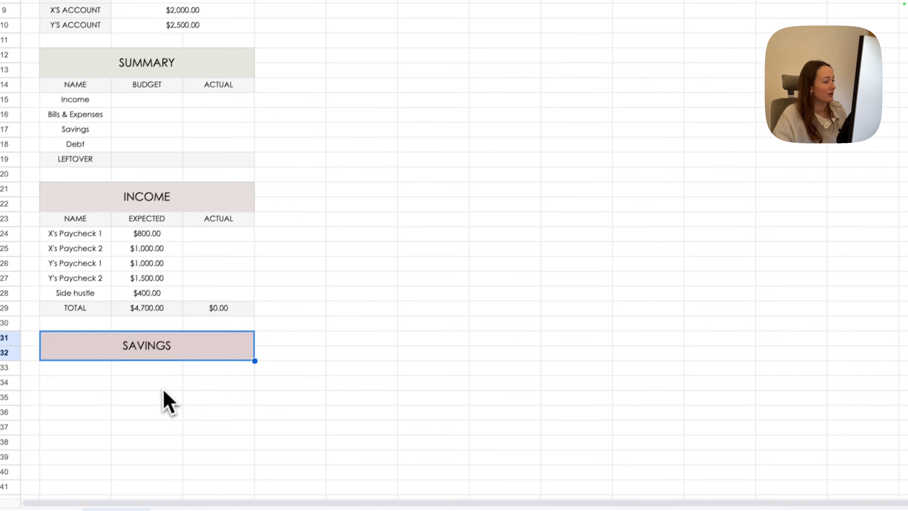
Enter headers NAME, BUDGET and ACTUAL in B33:D33, labels Emergency fund, Traveling and Car maintenance in B34:B36, and TOTAL in B39
left_click(172, 374)
left_click(109, 359)
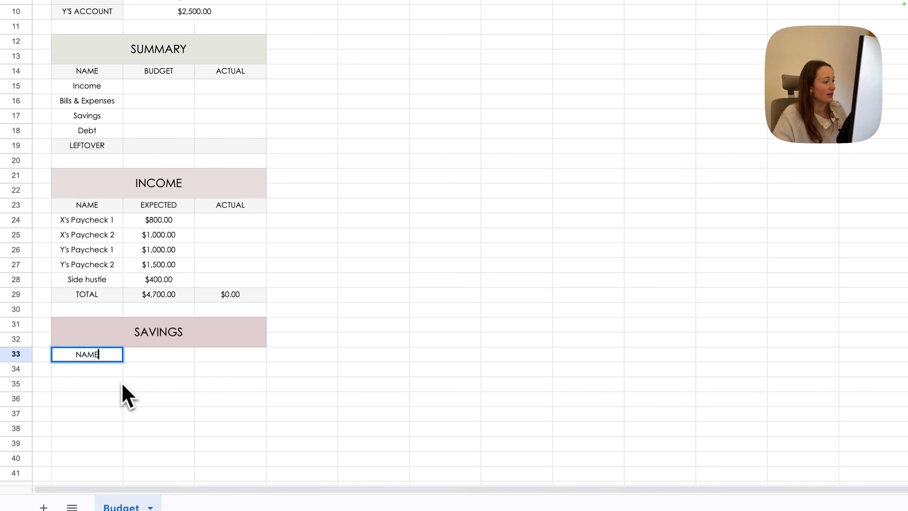
key("Tab")
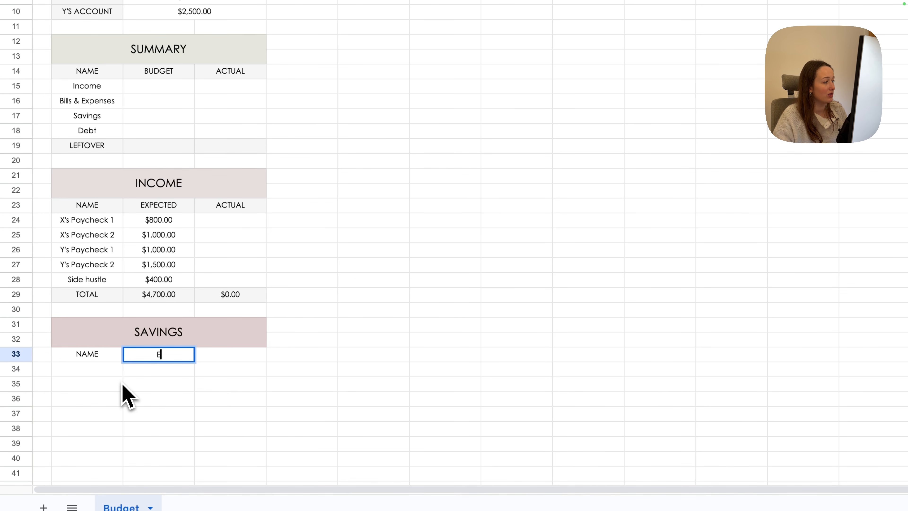
type("BUDGET")
key("Tab")
type("AC")
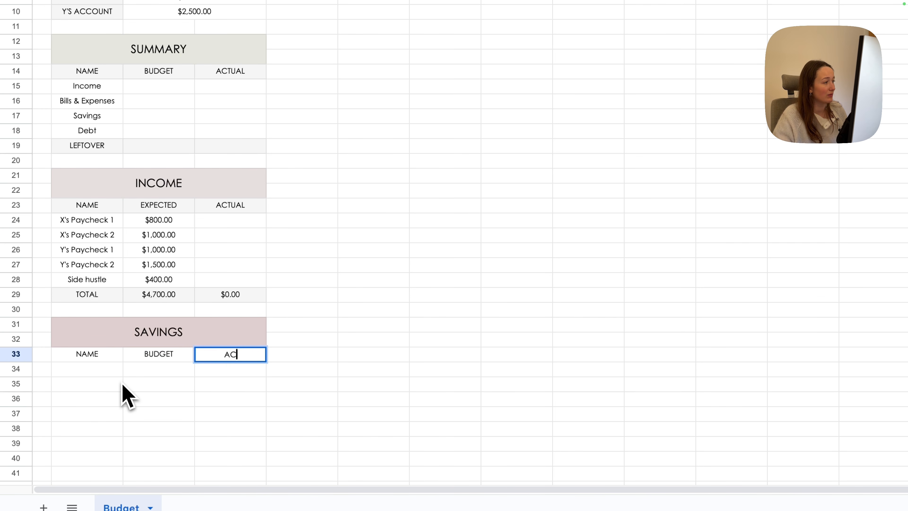
type("TUAL")
key("Return")
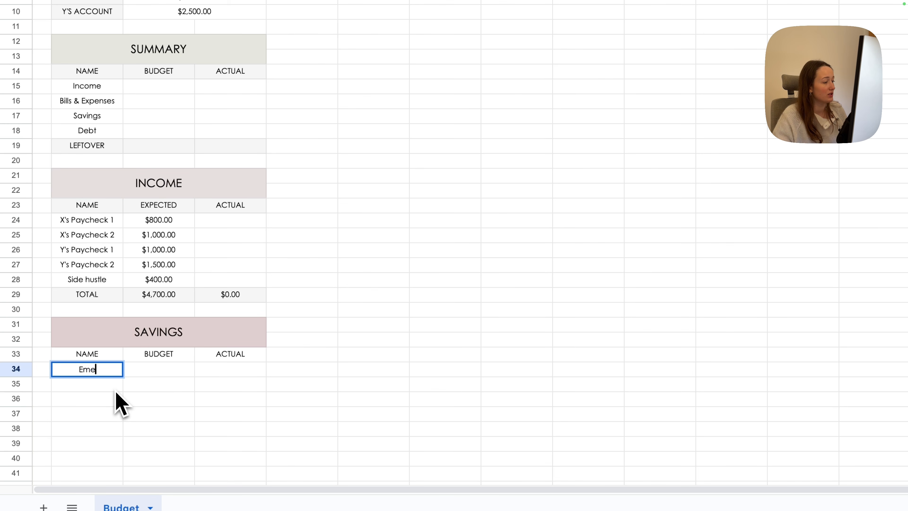
type("Emergency fund")
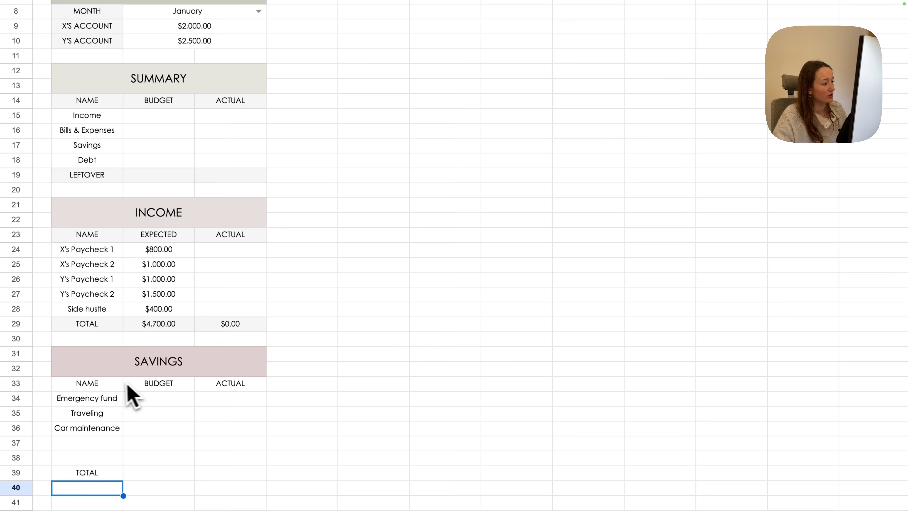
Fill the savings table's header row B33:D33 and TOTAL row B39:D39 together with the lightest standard grey
left_click_drag(108, 383, 222, 384)
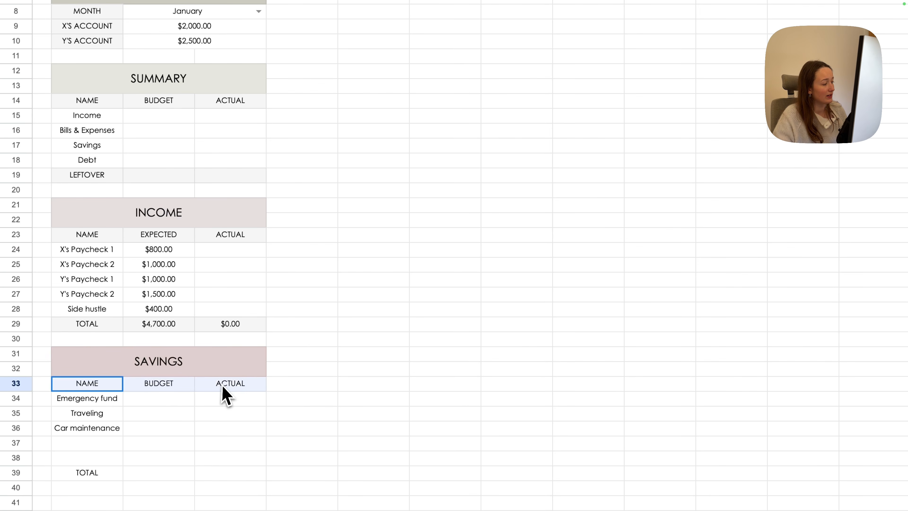
left_click_drag(115, 477, 234, 478)
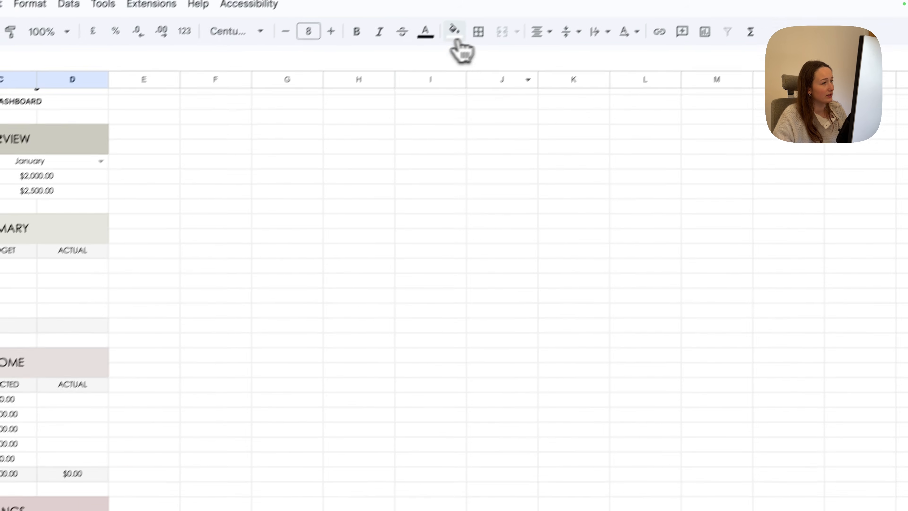
left_click(455, 33)
left_click(560, 102)
Enter the savings budget amounts 100 for Emergency fund, 50 for Traveling and 200 for Car maintenance in C34:C36
left_click(143, 365)
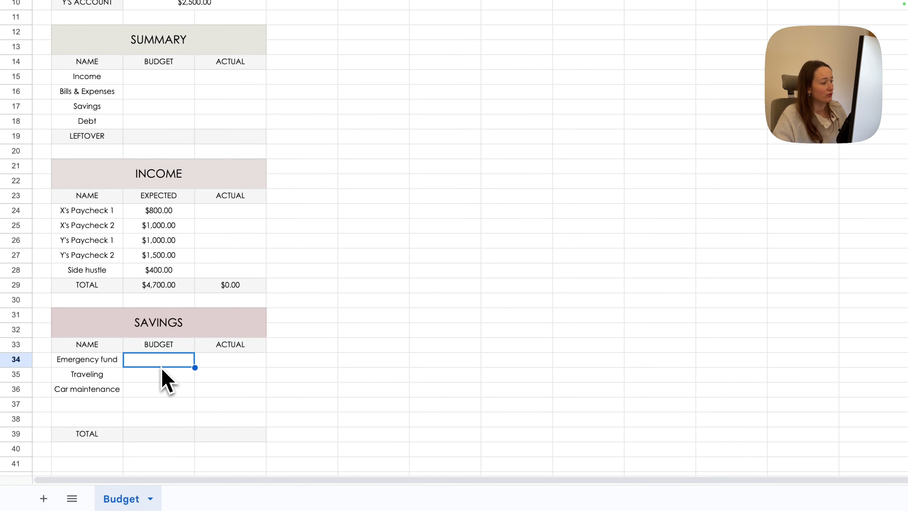
type("1")
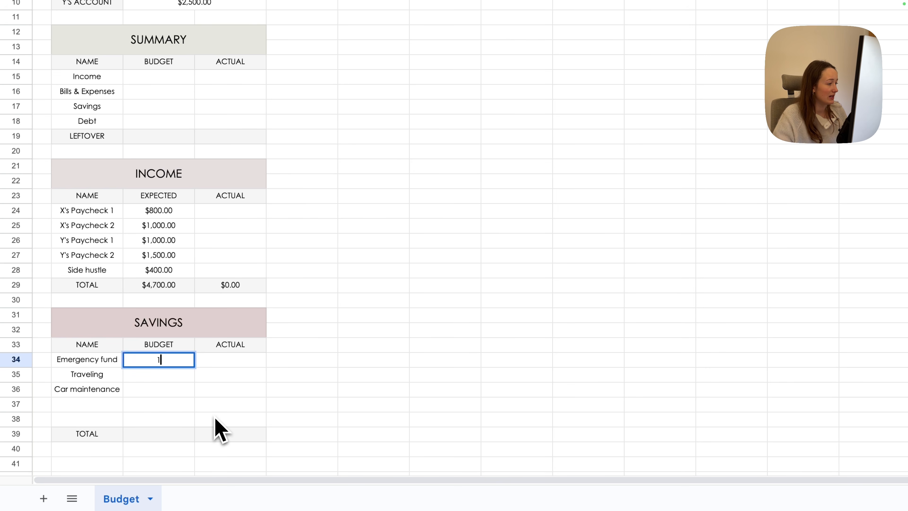
type("00")
key("Return")
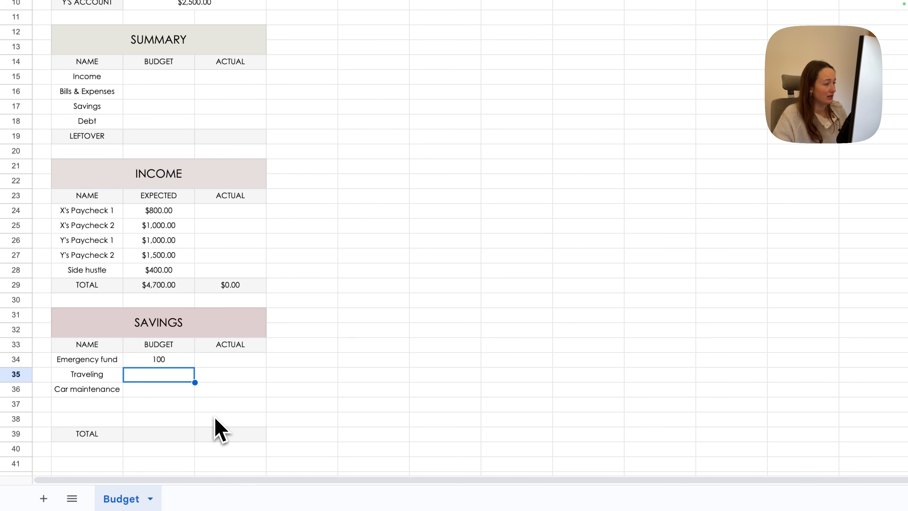
key("Return")
type("200")
key("Return")
Total the savings BUDGET column in C39 with =SUM(C34:C38) and copy the formula across to D39 for the ACTUAL column
left_click(183, 433)
type("=SUM(C34:C3")
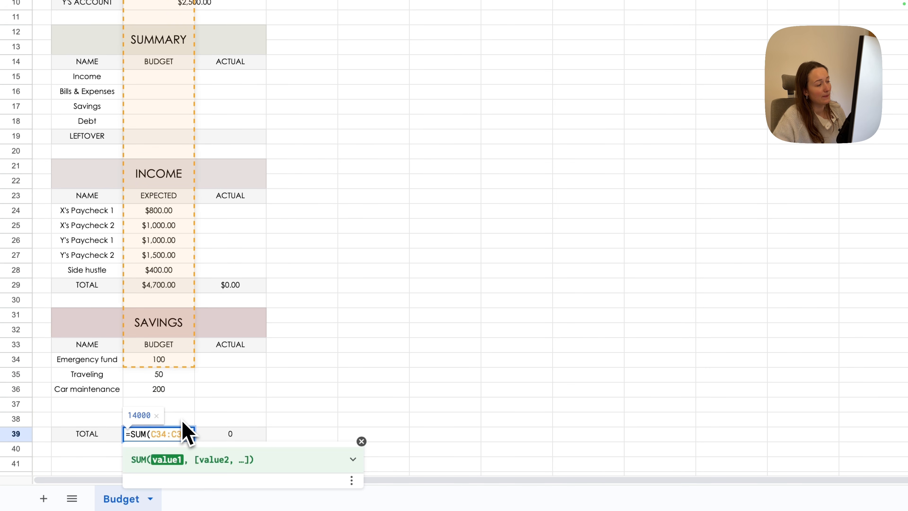
type("8")
key("Return")
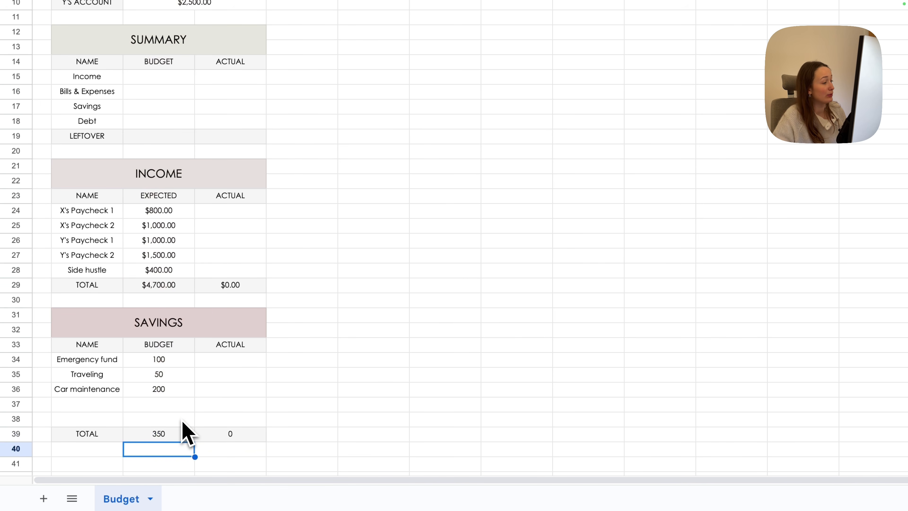
left_click_drag(184, 433, 221, 440)
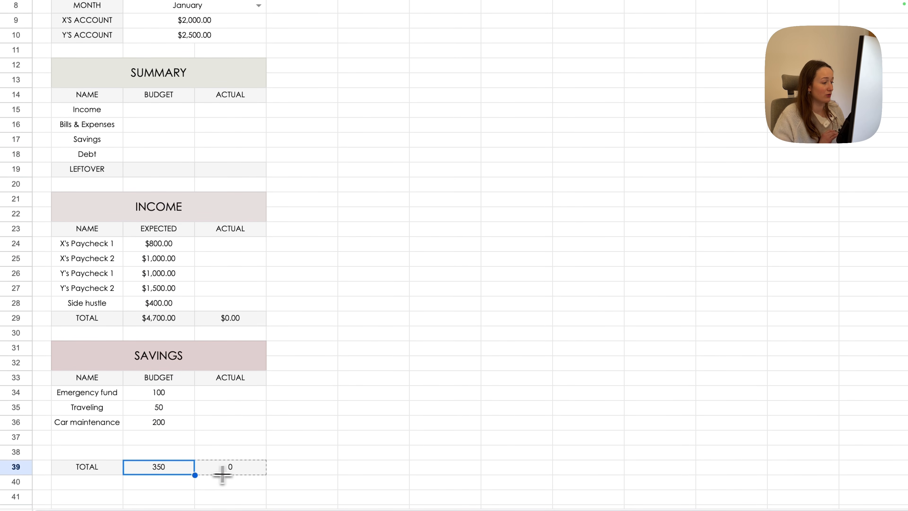
double_click(247, 471)
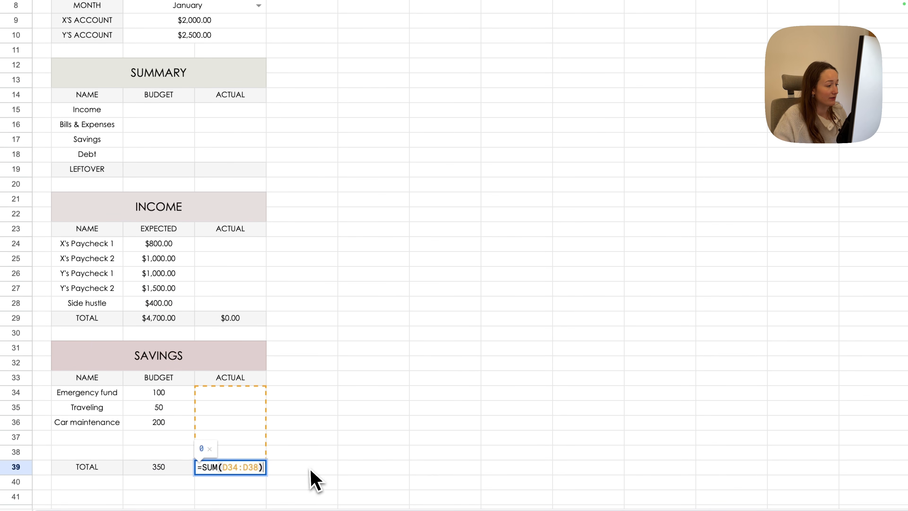
key("Tab")
Format the savings amounts and totals in C34:D39 as Australian Dollar currency
left_click_drag(159, 392, 251, 478)
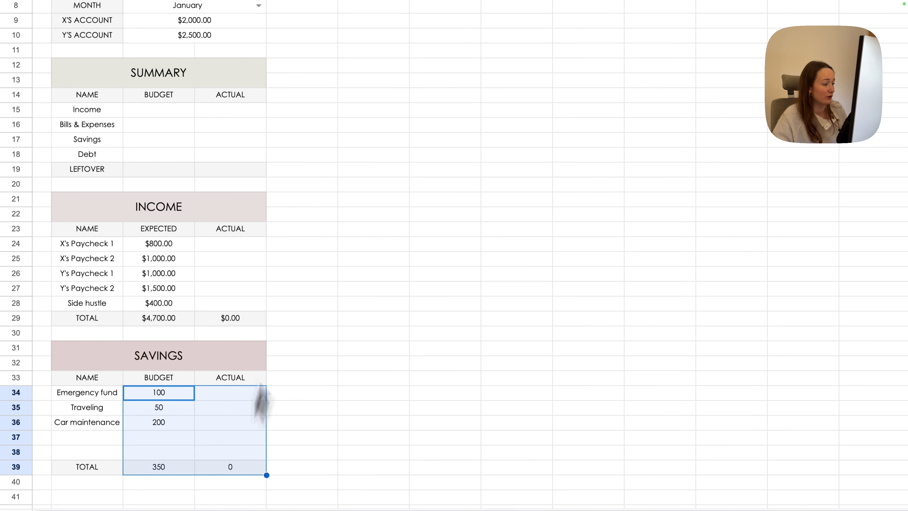
left_click(312, 38)
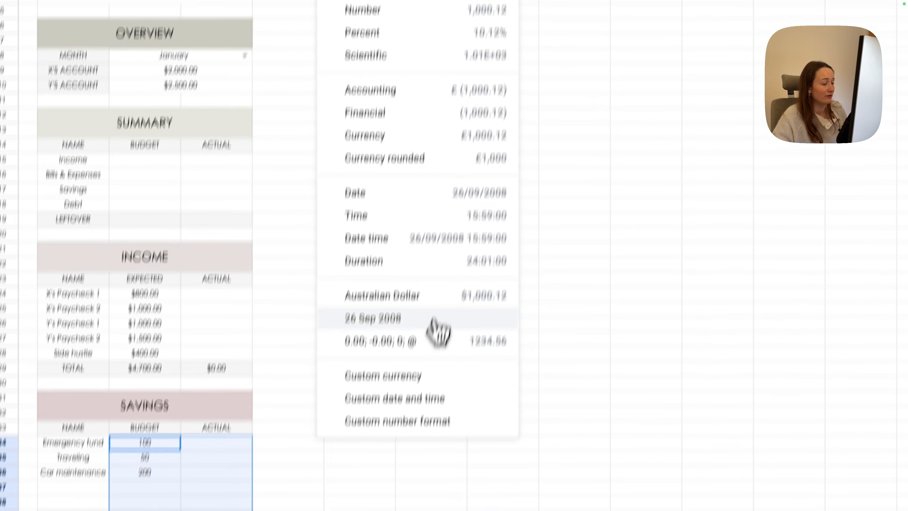
left_click(436, 297)
left_click(279, 462)
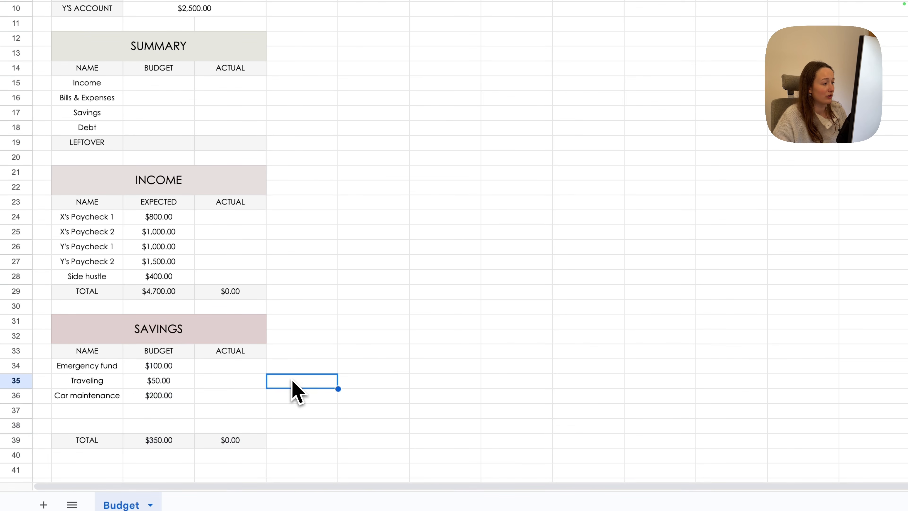
Narrow column E to a slim spacer and merge cells F12:J13 for a new section title
left_click_drag(273, 92, 221, 95)
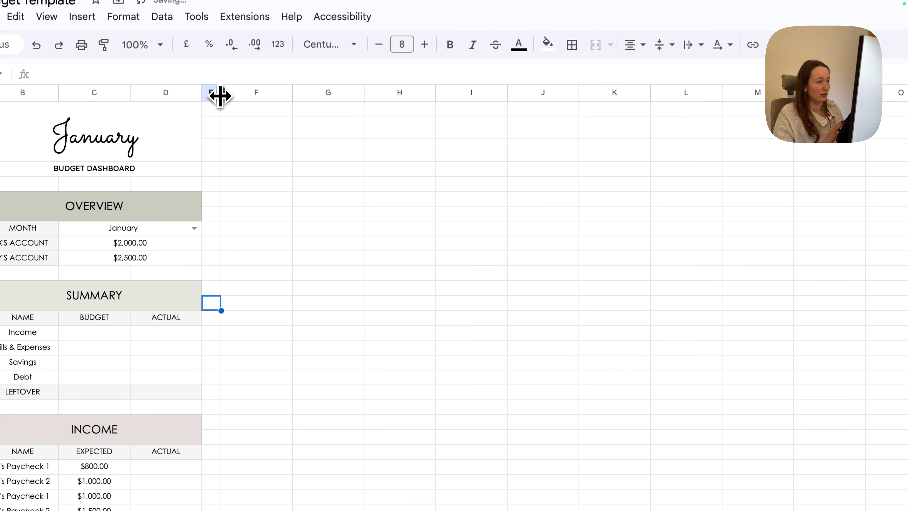
left_click(258, 293)
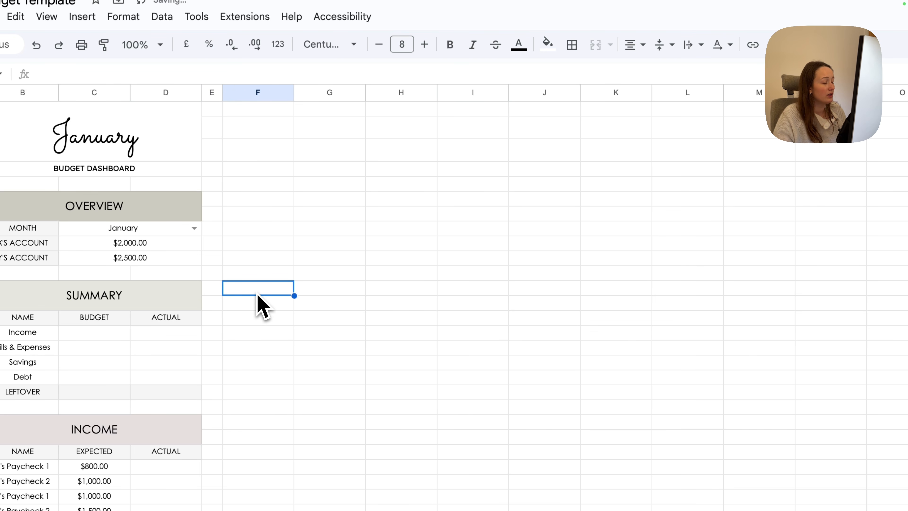
mouse_move(274, 291)
left_mouse_down()
mouse_move(273, 305)
mouse_move(547, 304)
left_mouse_up()
left_click(595, 44)
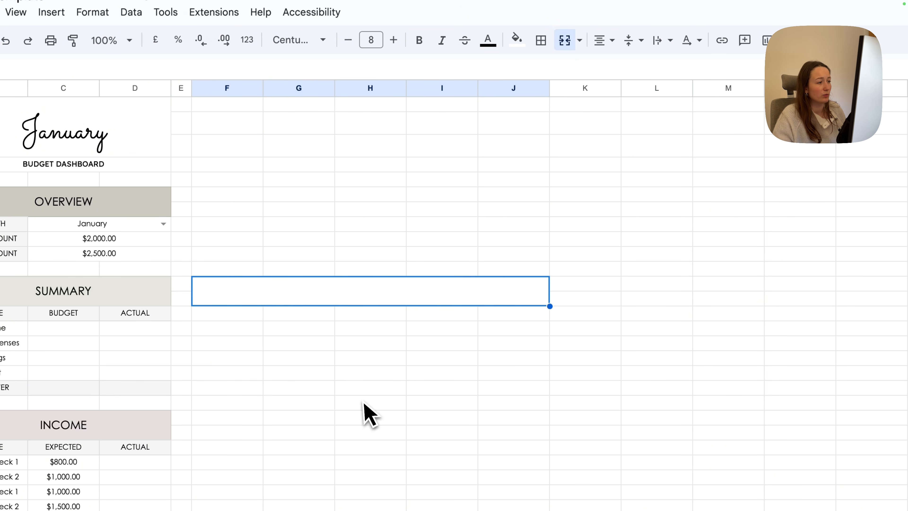
Enter the title BILLS in the merged cell F12:J13 and set its font size to 12
type("BILLS")
key("Return")
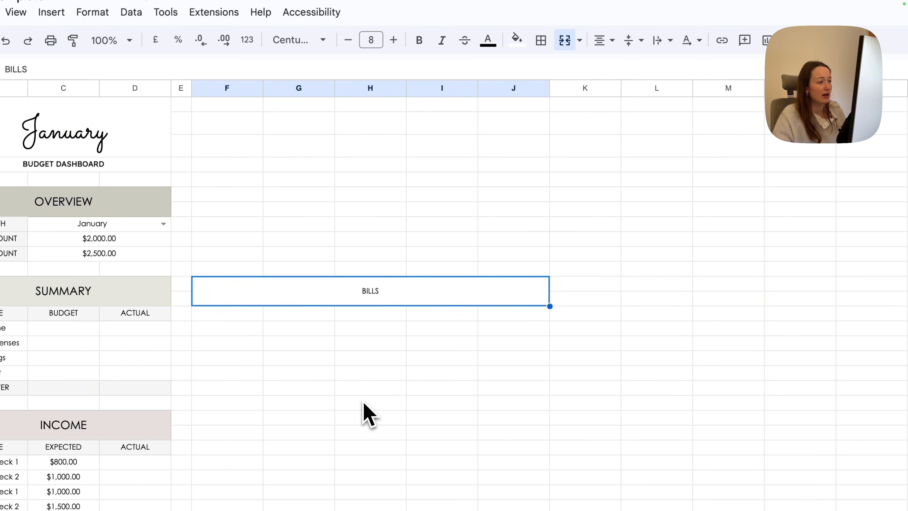
left_click(394, 40)
left_click(393, 40)
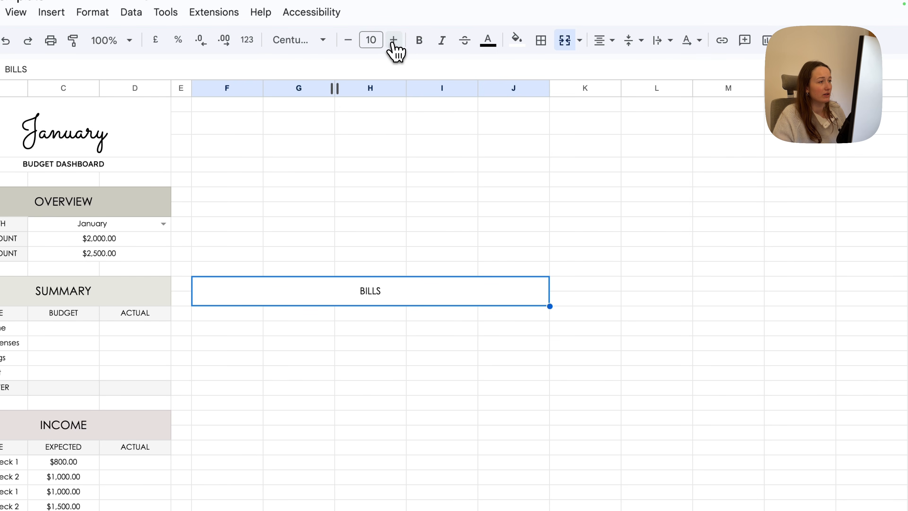
left_click(393, 40)
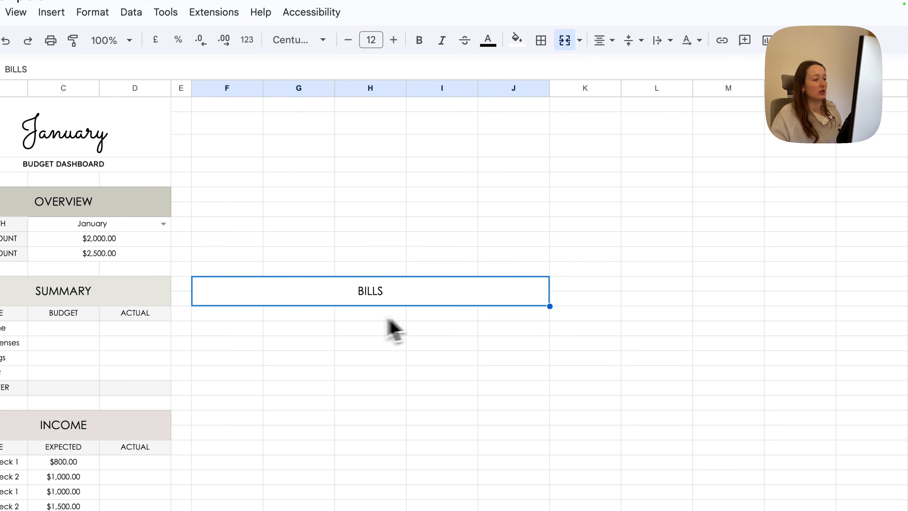
Narrow columns F and H to about a third of their width
left_click(323, 315)
left_click(253, 89)
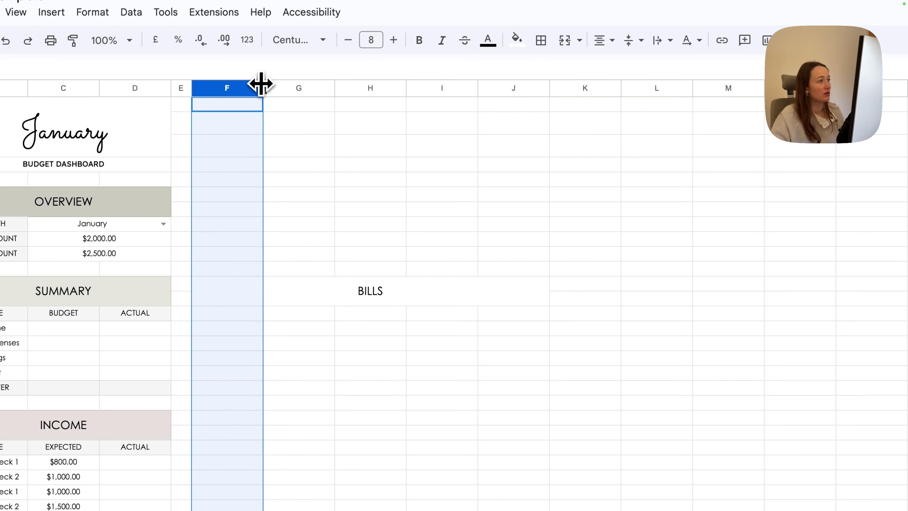
left_click_drag(260, 85, 212, 92)
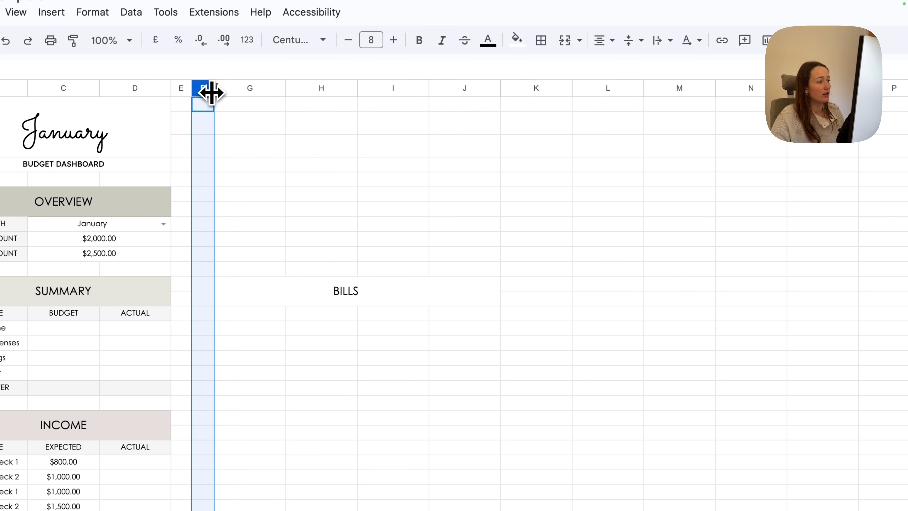
left_click(310, 312)
left_click(333, 88)
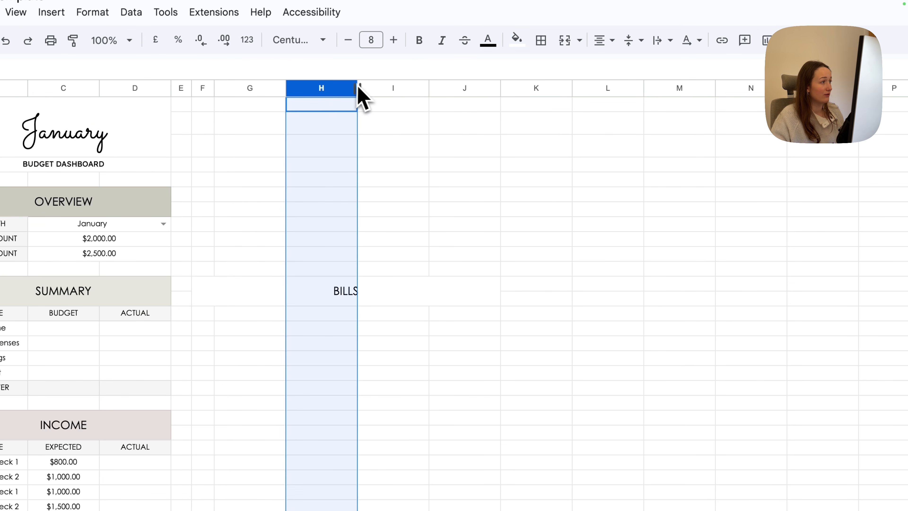
left_click_drag(357, 88, 310, 93)
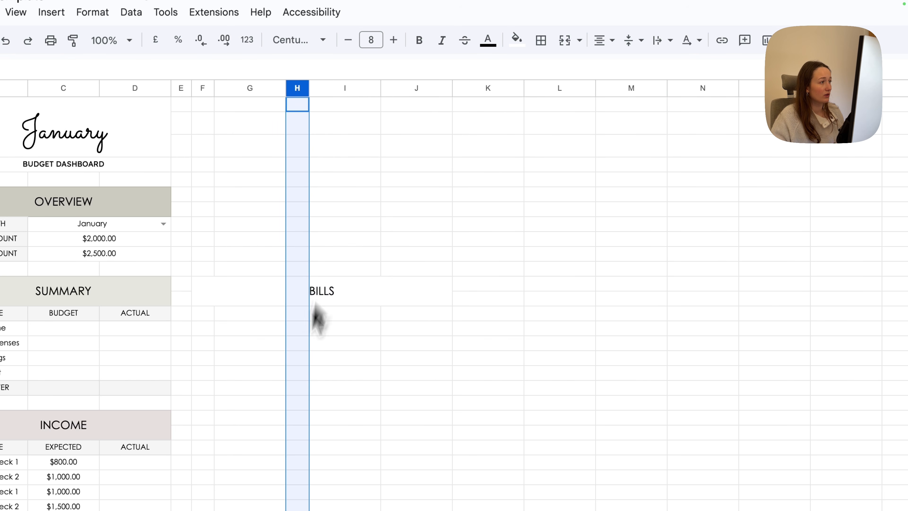
left_click(338, 318)
Merge F14:G14 and enter the bills table headers NAME, DUE, BUDGET and ACTUAL across row 14
left_click_drag(204, 316, 245, 320)
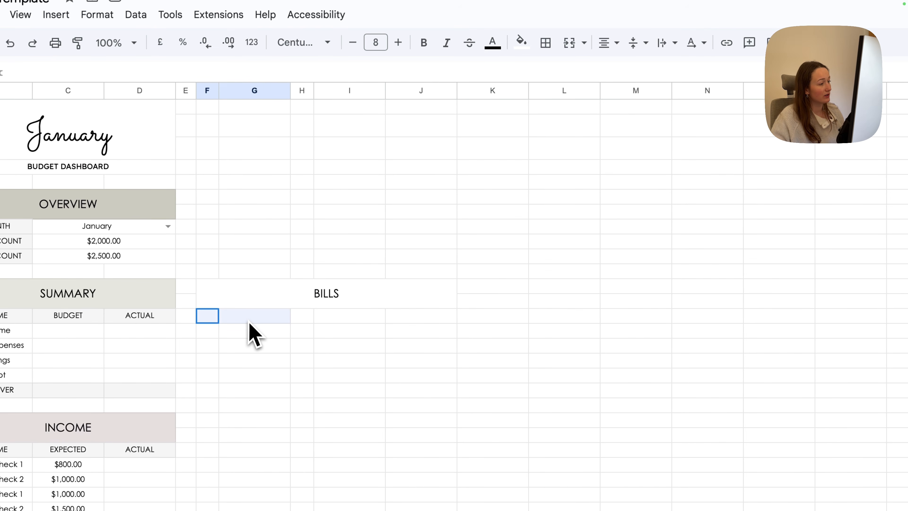
left_click(568, 43)
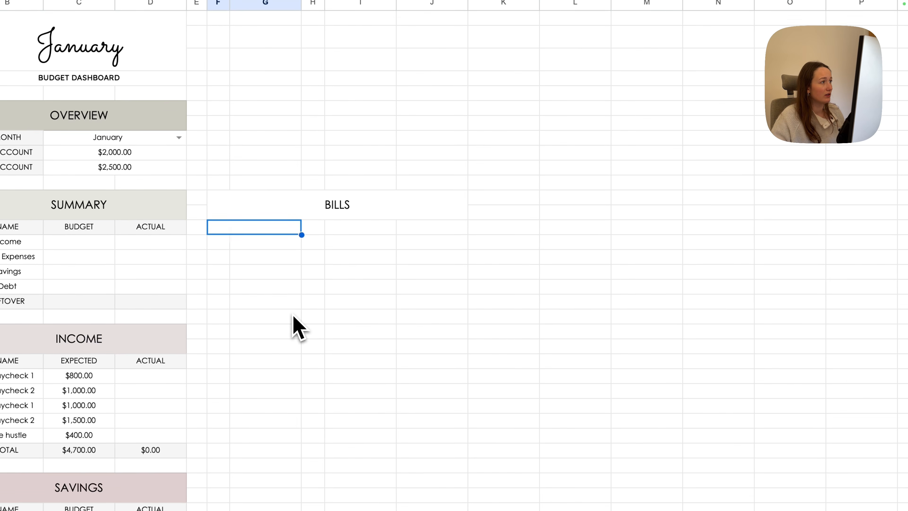
type("NAME")
key("Tab")
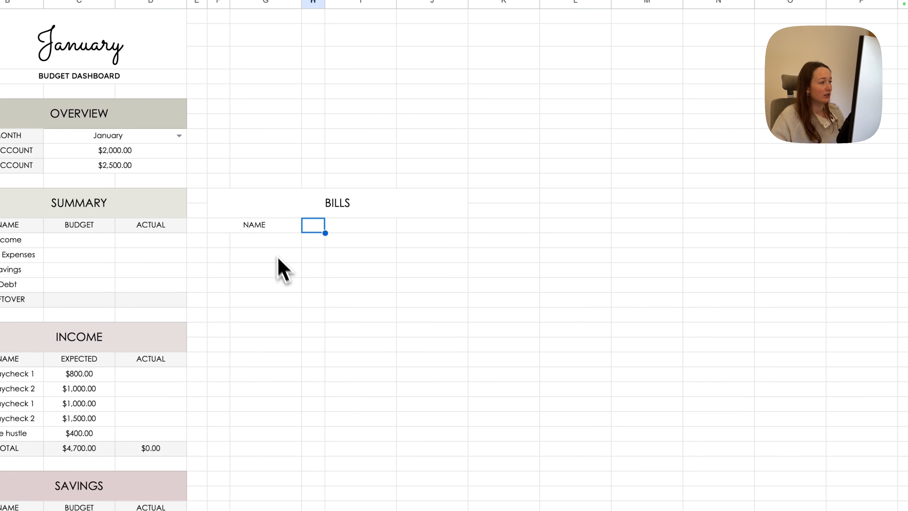
left_click(285, 232)
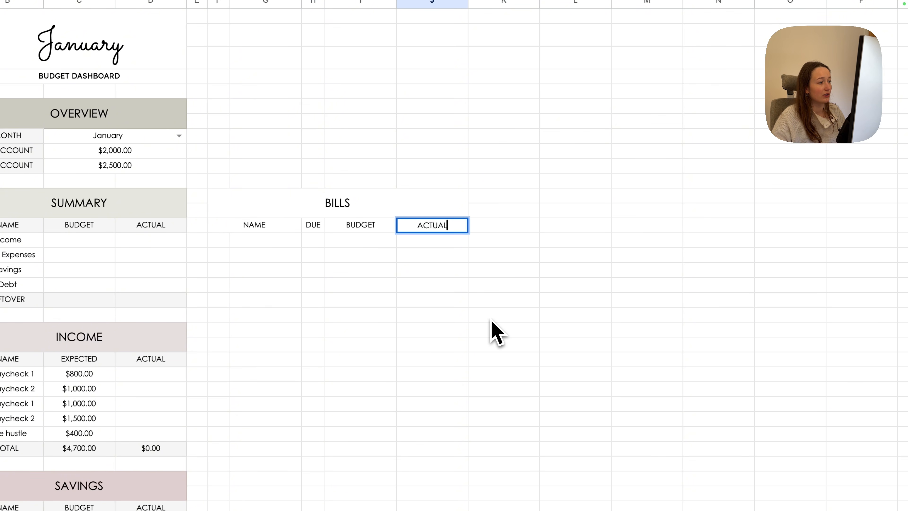
key("Return")
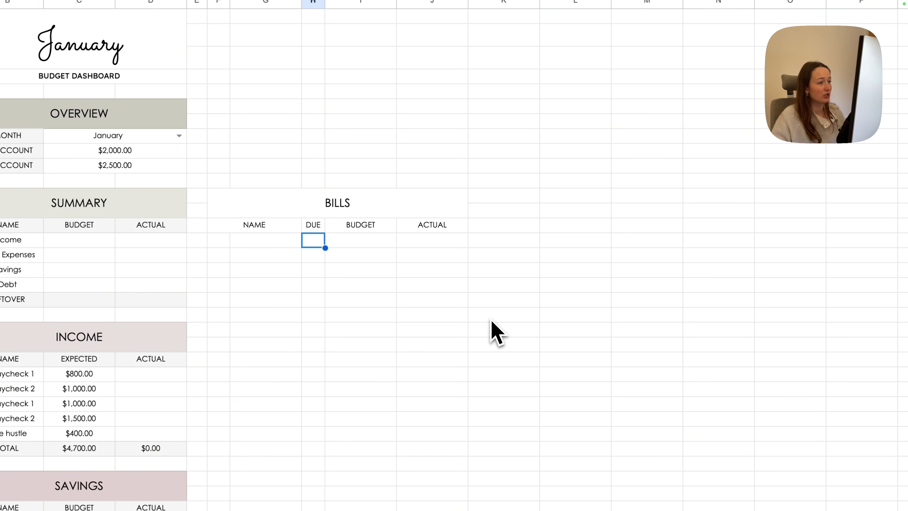
Fill the BILLS title cell with the same pale grey-green custom colour as the SUMMARY title
left_click(418, 215)
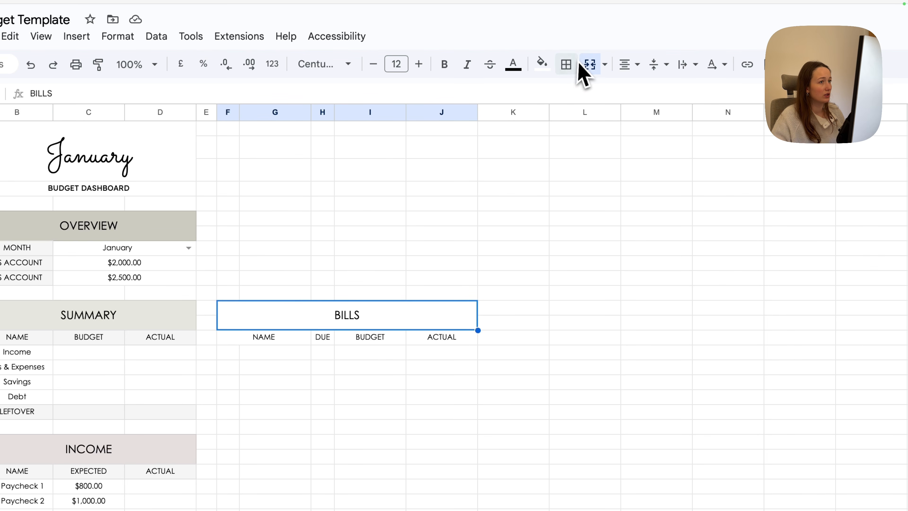
left_click(542, 63)
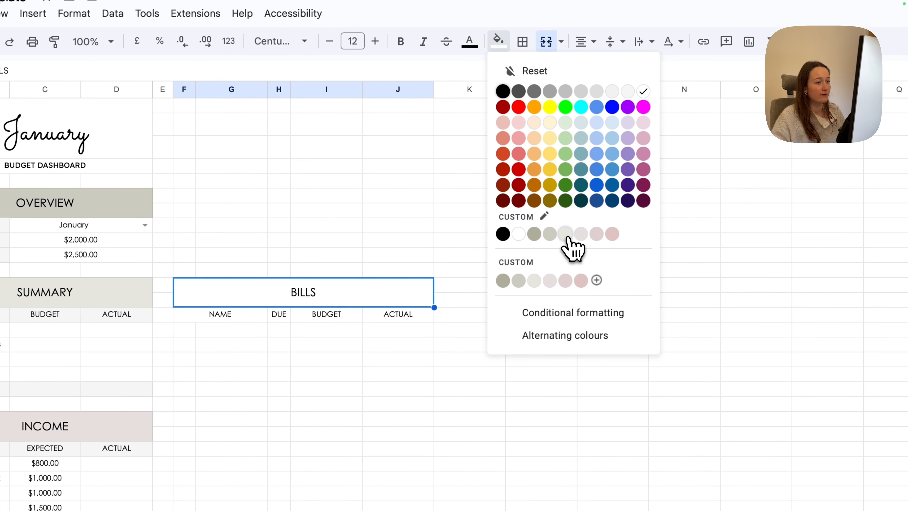
left_click(567, 237)
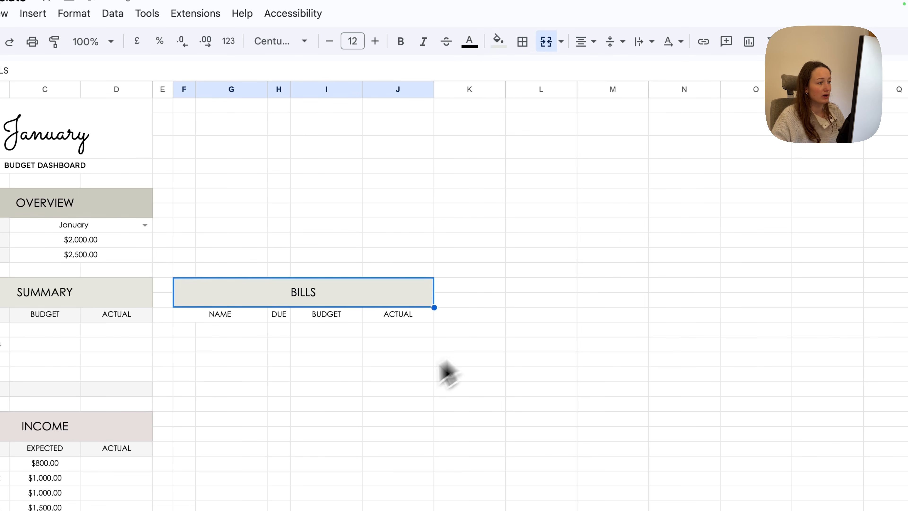
Fill the bills table's header row F14:J14 with the lightest standard grey
left_click(231, 321)
left_click_drag(231, 320, 378, 315)
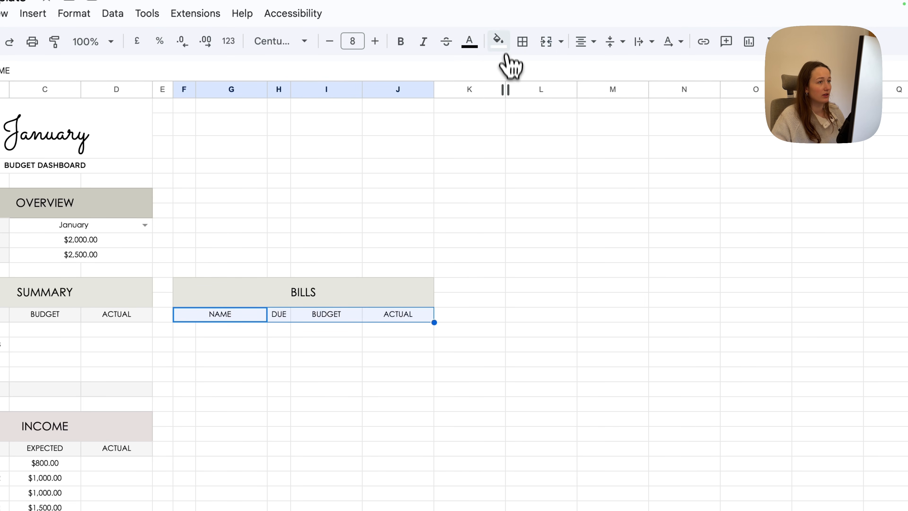
left_click(499, 42)
left_click(627, 91)
Enter TOTAL in the merged cell F39:G39 and fill the bills total row F39:J39 with the lightest standard grey
left_click(258, 375)
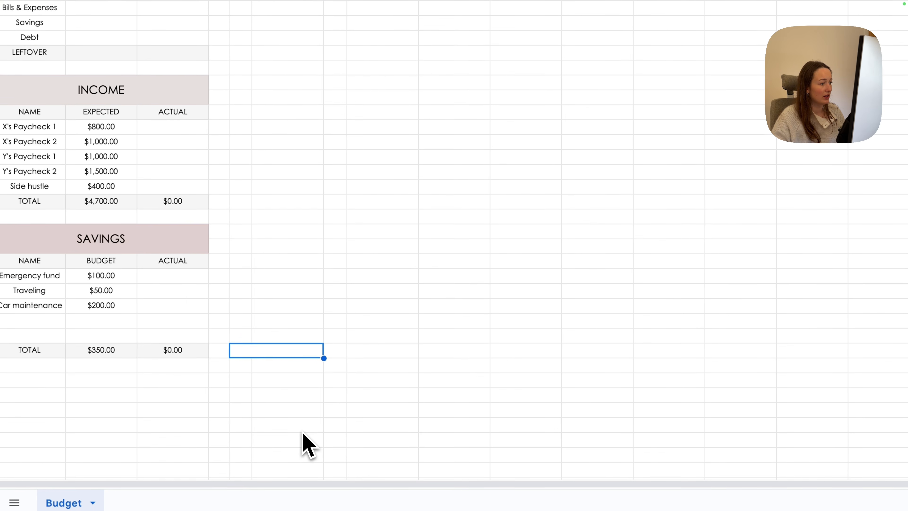
type("TOTAL")
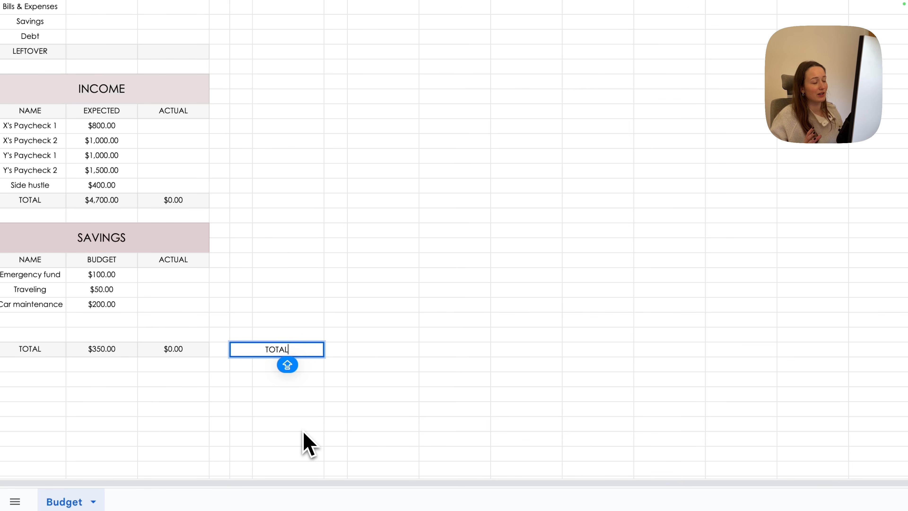
key("Tab")
left_click_drag(289, 350, 441, 350)
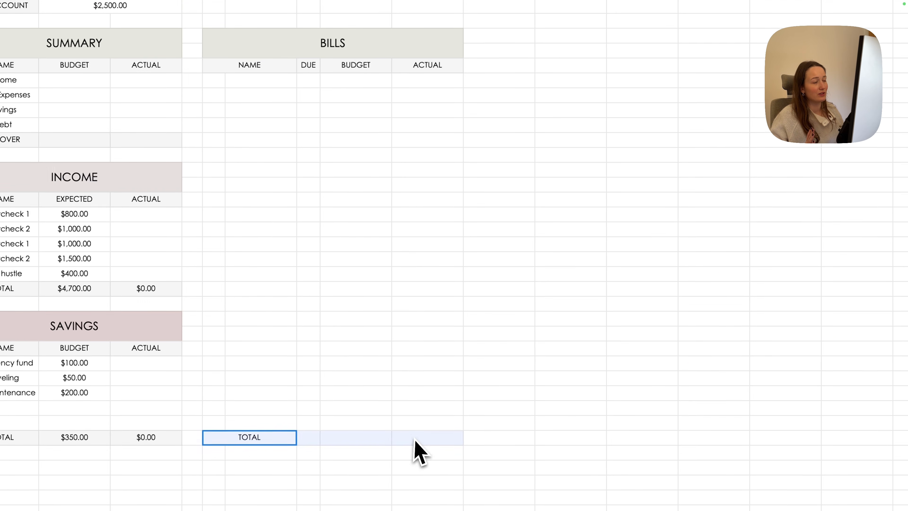
left_click(441, 36)
left_click(562, 86)
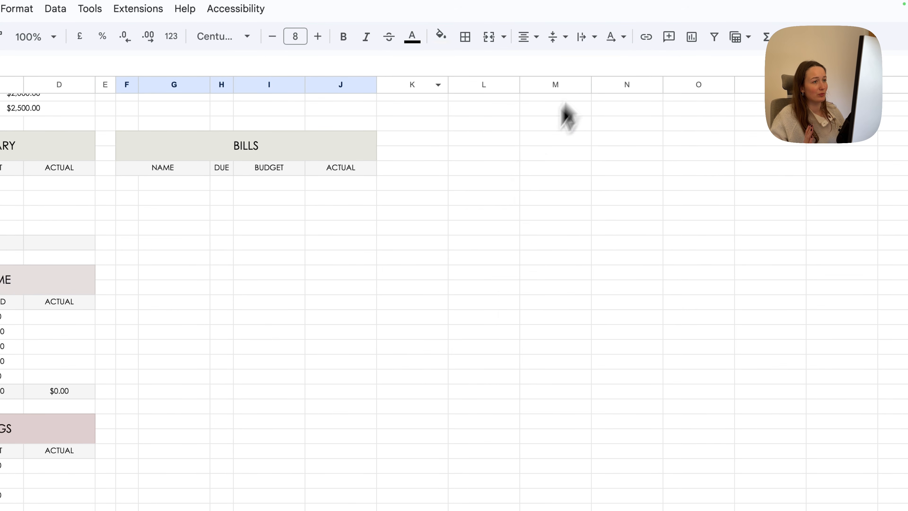
left_click(222, 450)
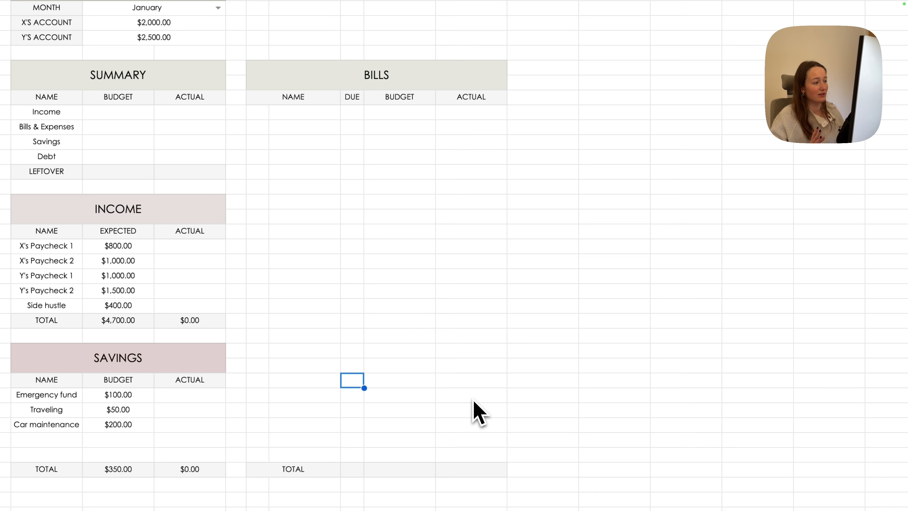
Insert checkboxes in F15:F38 of the bills table and test the first one by ticking and unticking it
scroll(480, 413, "up", 2)
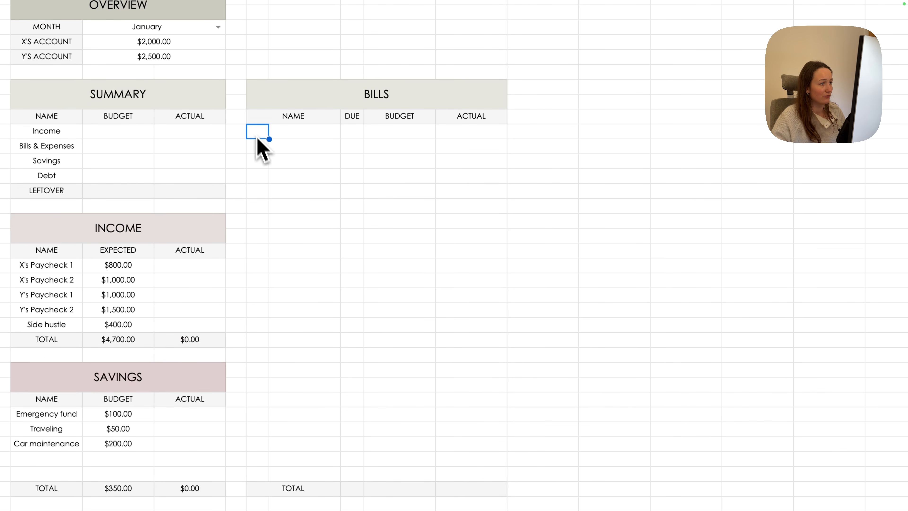
left_click_drag(262, 140, 260, 481)
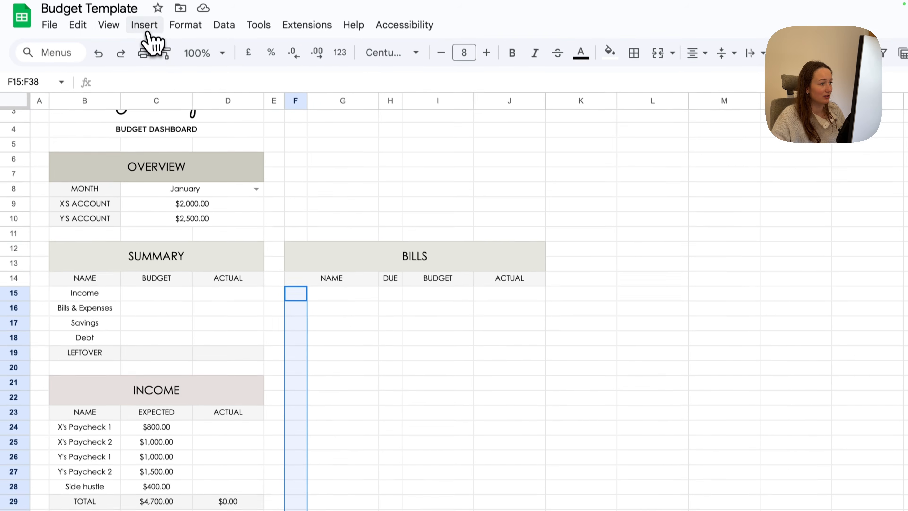
left_click(148, 26)
left_click(229, 357)
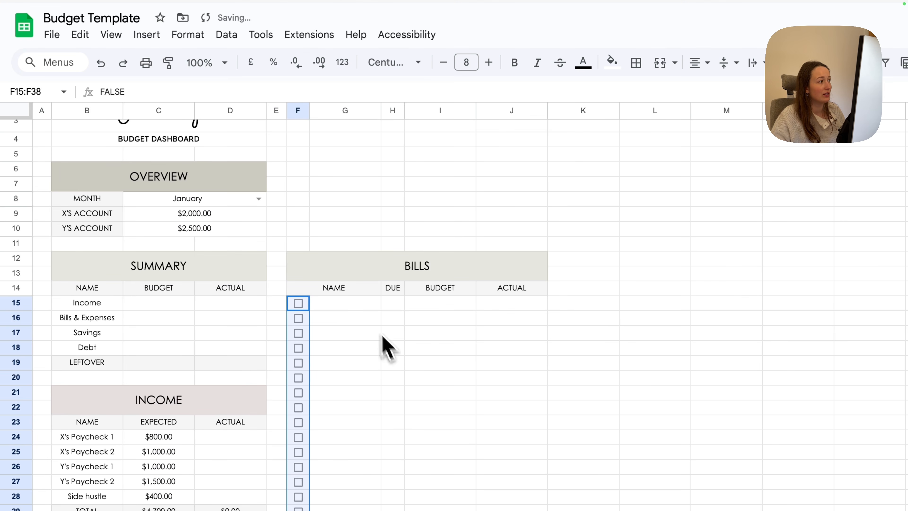
key("Right")
left_click(299, 304)
left_click(299, 304)
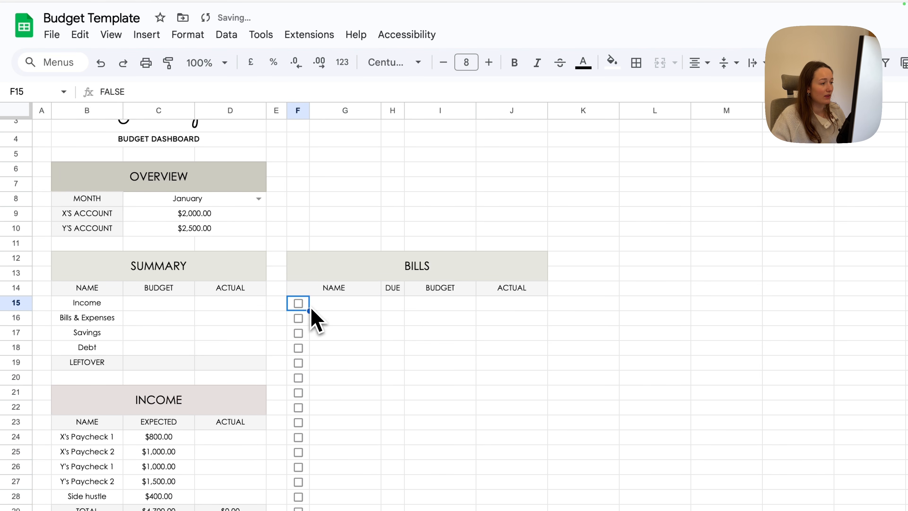
Change the colour of the checkboxes in F15:F38 to the darkest grey-green custom colour
left_click_drag(307, 306, 268, 477)
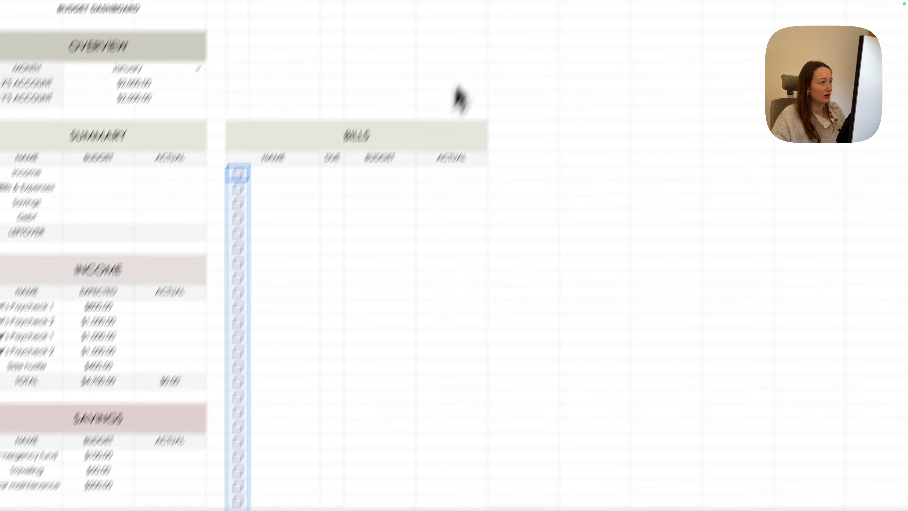
left_click(452, 43)
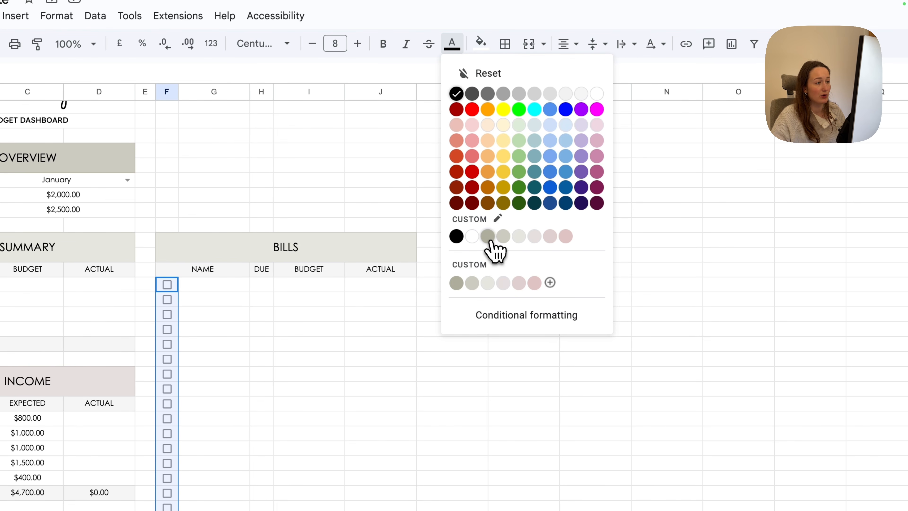
left_click(488, 238)
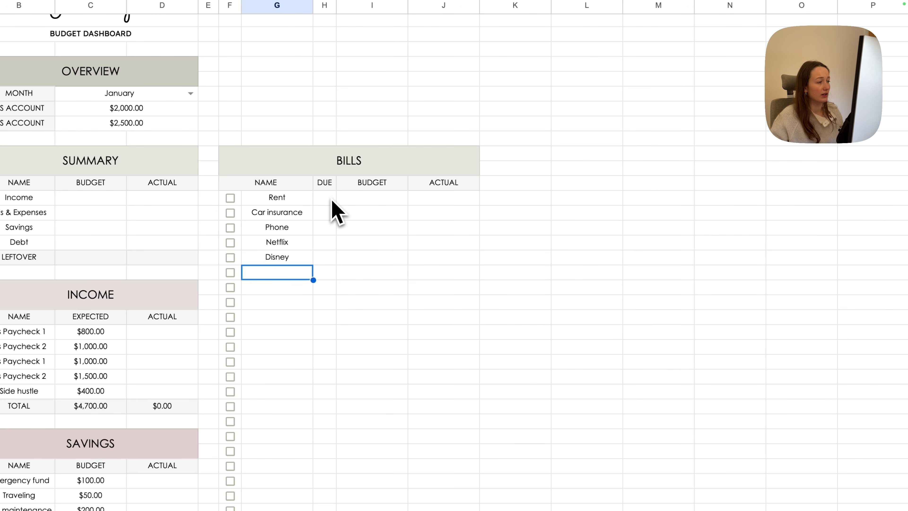
Enter the due days 1, 5, 10, 12 and 14 in H15:H19 for Rent, Car insurance, Phone, Netflix and Disney
left_click(329, 198)
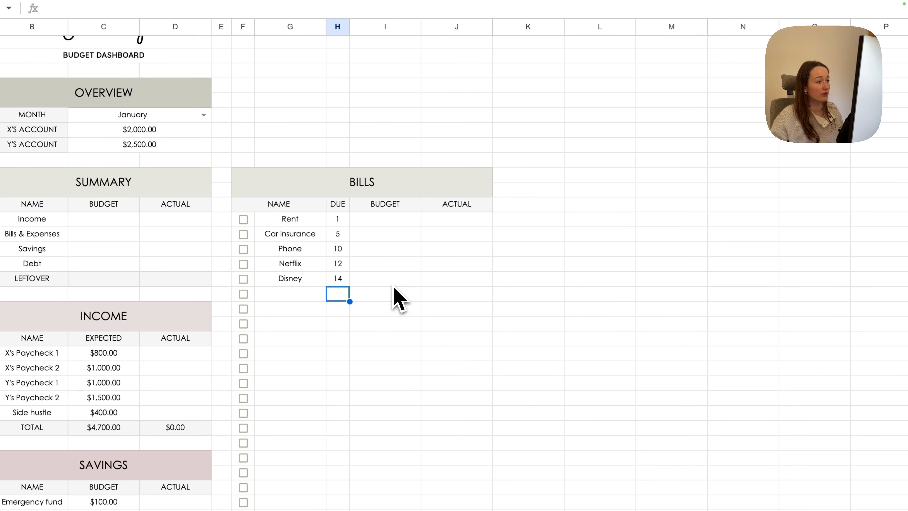
Enter 2000, 200, 50, 15 and 12 as the bills' budget and actual amounts and total the budgets in I39 with =sum(I15:I38)
left_click(337, 220)
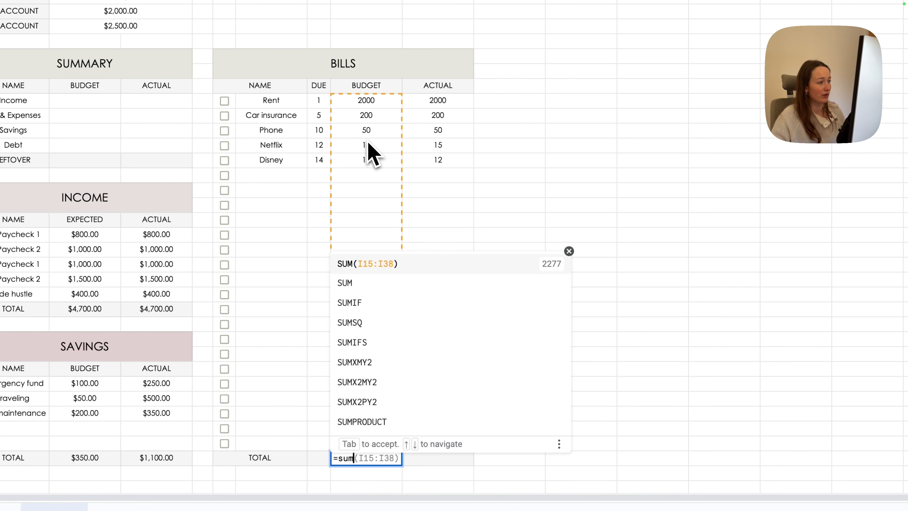
type("(")
left_click_drag(366, 101, 393, 444)
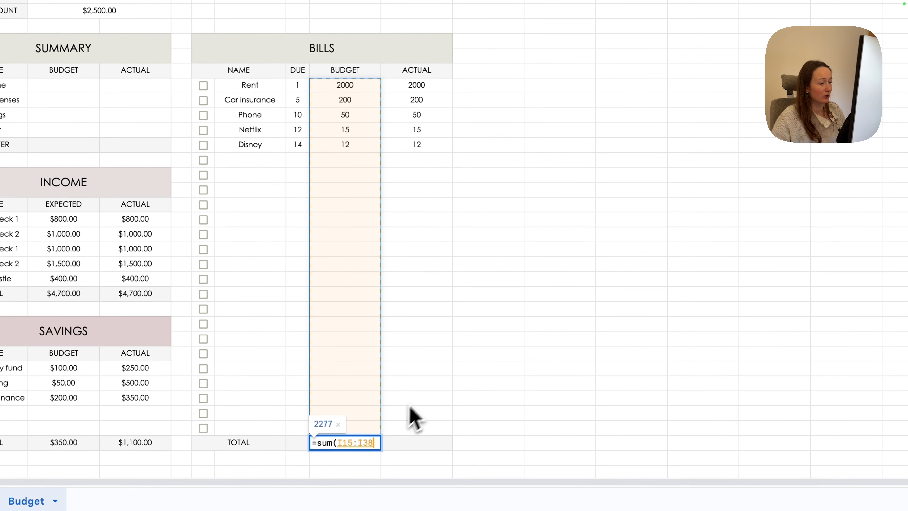
type(")")
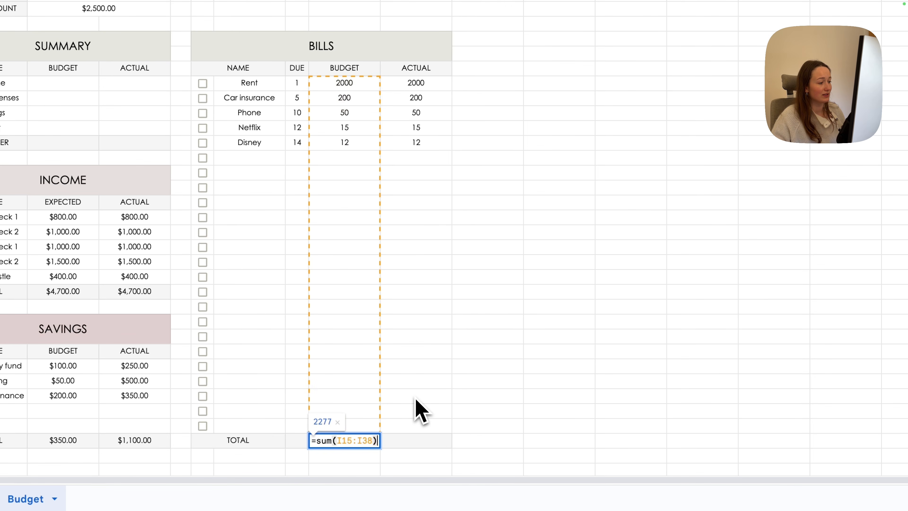
key("Return")
Copy the bills budget total formula from I39 to J39 and check both total cells
left_click(322, 481)
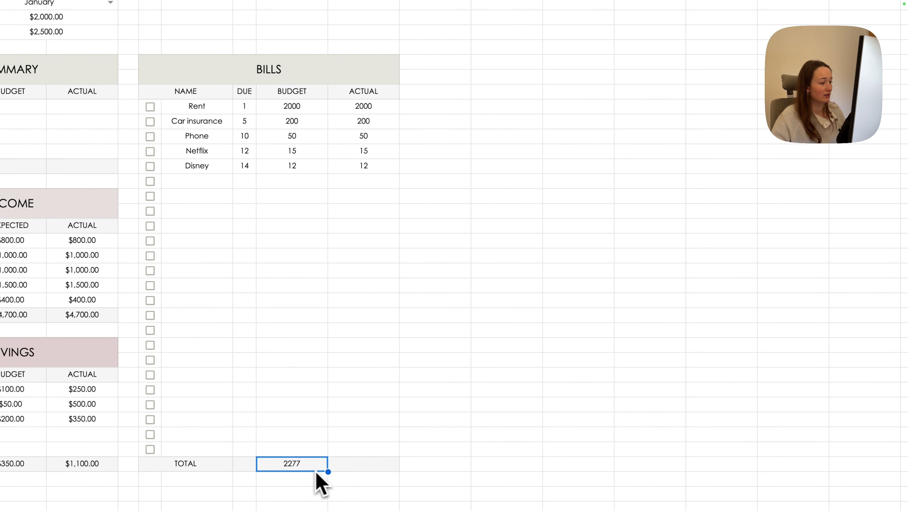
left_click_drag(347, 478, 372, 476)
double_click(372, 468)
left_click(454, 455)
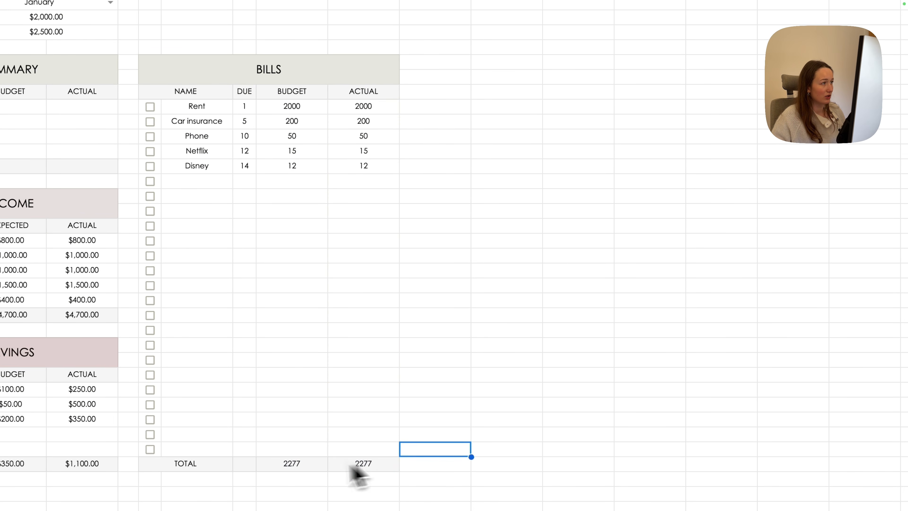
double_click(304, 467)
left_click(533, 426)
Format the bills amounts and totals in I15:J39 as Australian Dollar
left_click_drag(292, 106, 373, 462)
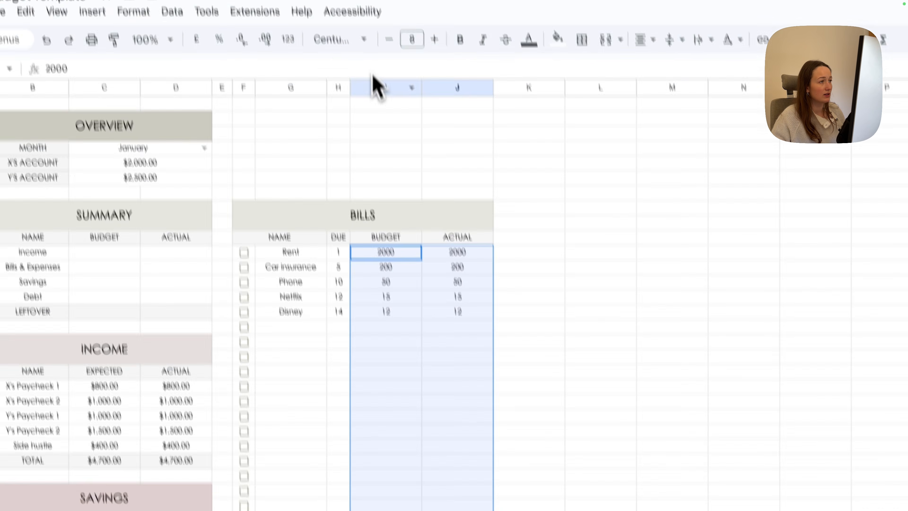
left_click(245, 71)
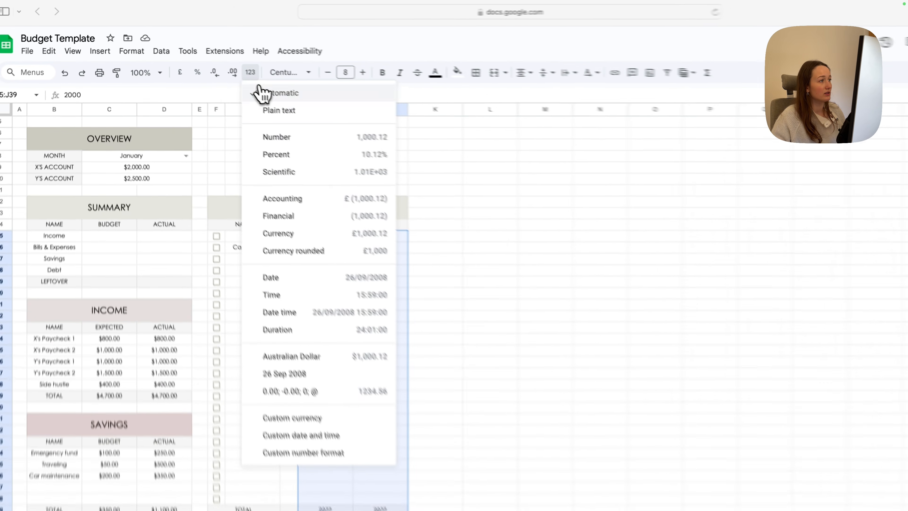
left_click(306, 315)
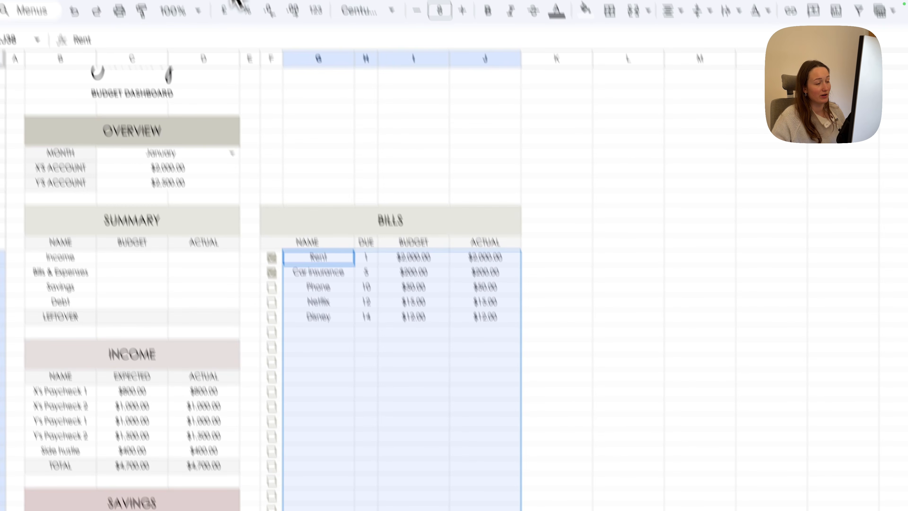
Create a conditional formatting rule for G15:J38 using the custom formula =$F15=true
left_click(179, 51)
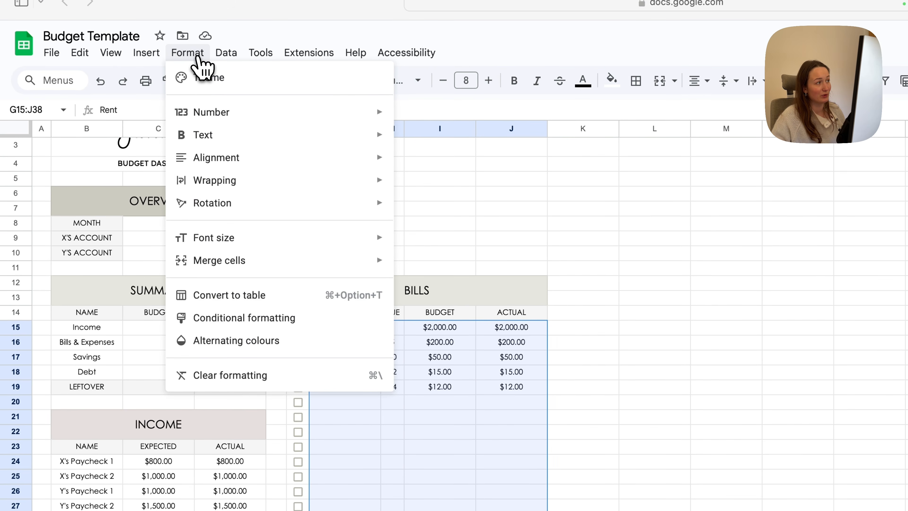
mouse_move(250, 197)
left_click(311, 323)
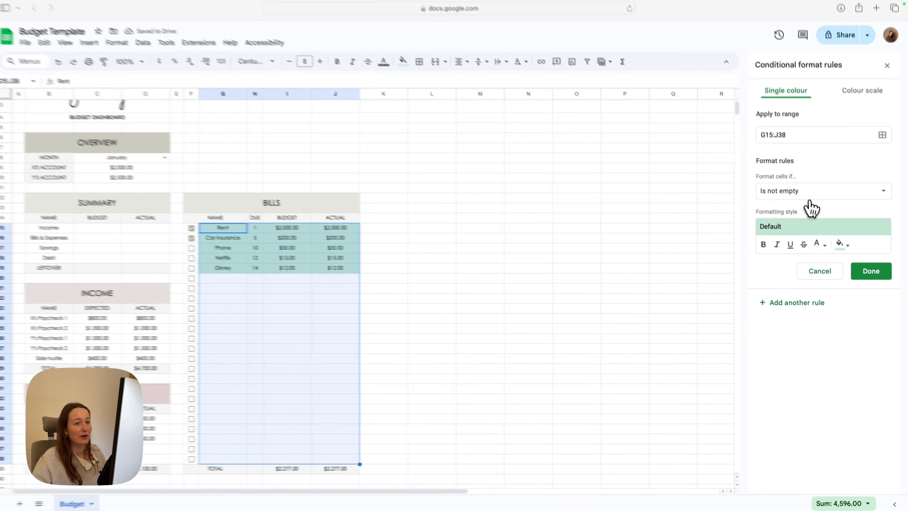
left_click(811, 193)
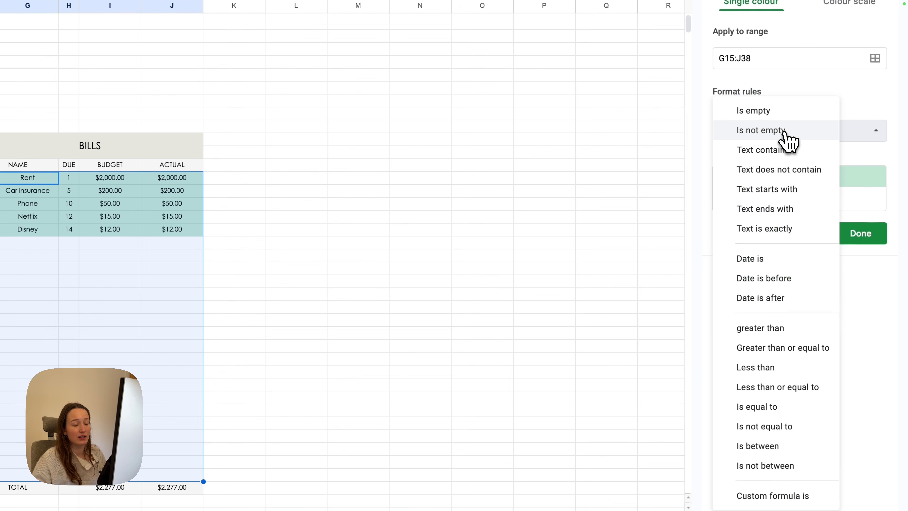
left_click(811, 495)
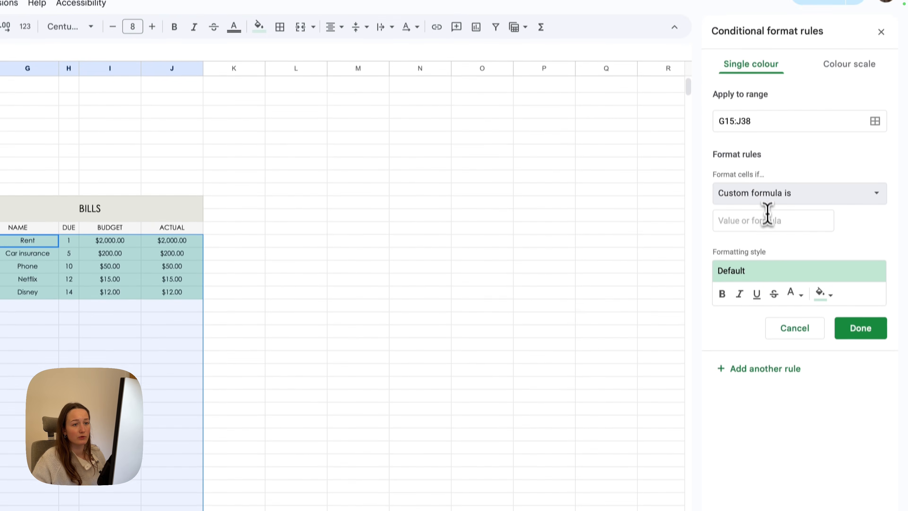
left_click(769, 155)
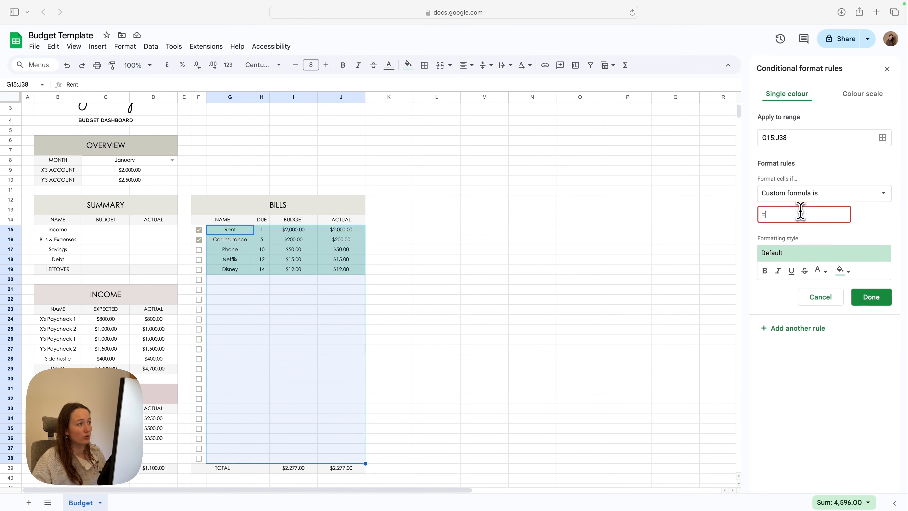
type("F15=true")
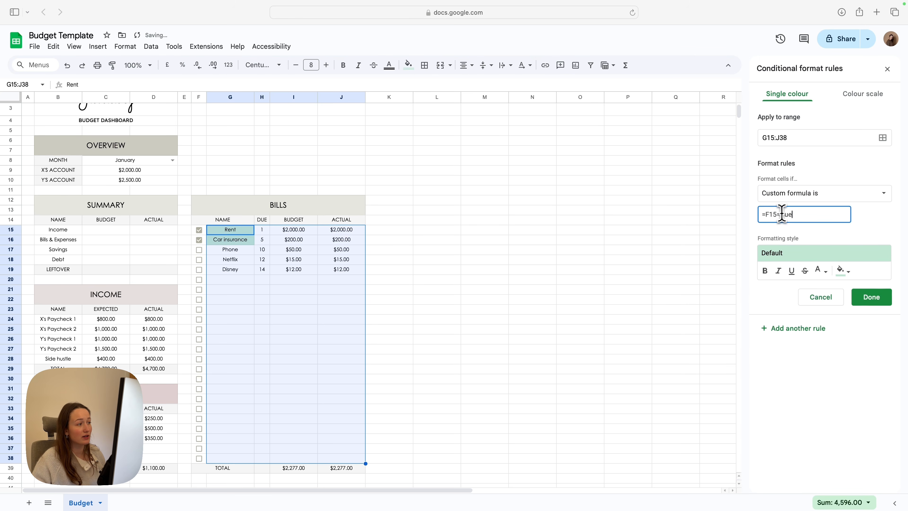
left_click(766, 214)
type("$")
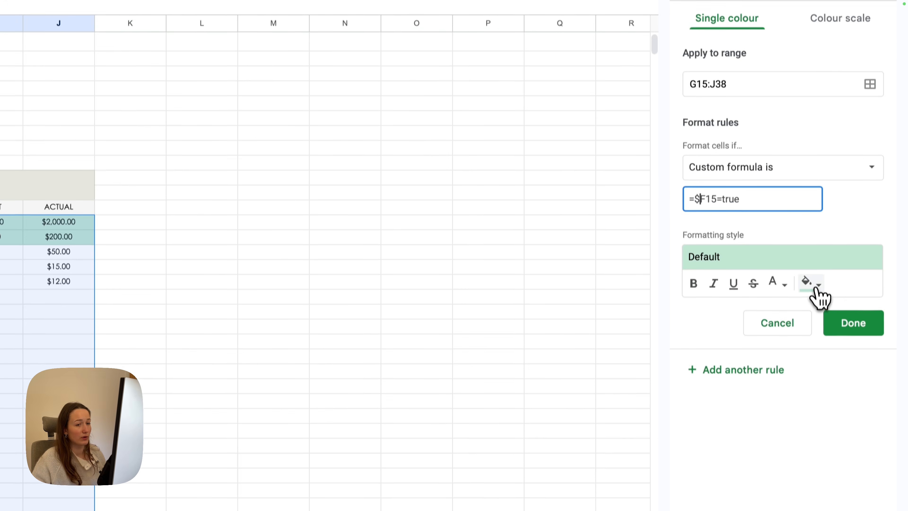
Set the rule's formatting style to strikethrough with no fill colour and save the rule
left_click(809, 295)
left_click(805, 298)
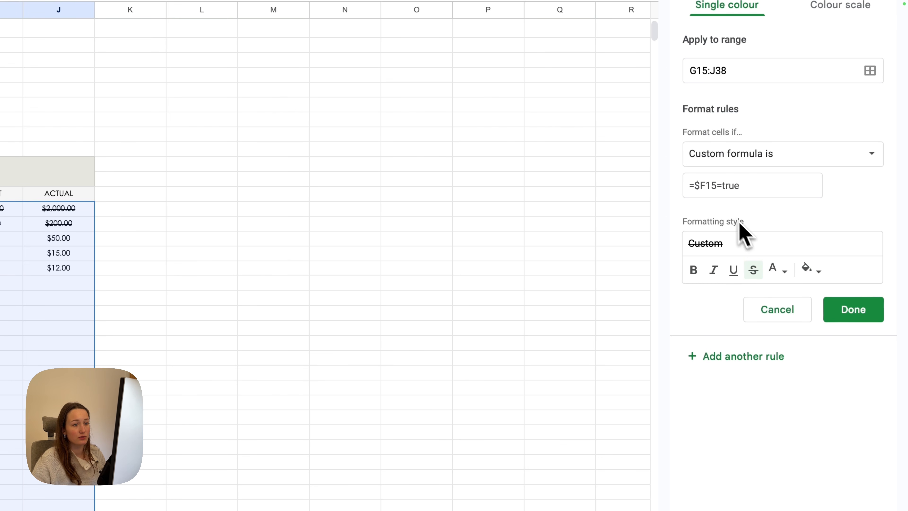
left_click(854, 310)
left_click(198, 174)
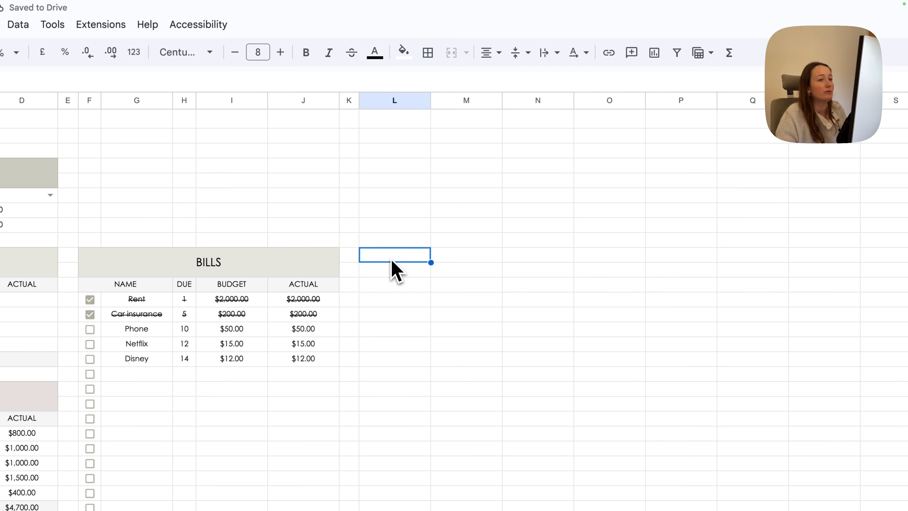
Merge L12:O13 beside the bills table and enter the heading EXPENSES
left_click_drag(391, 262, 606, 275)
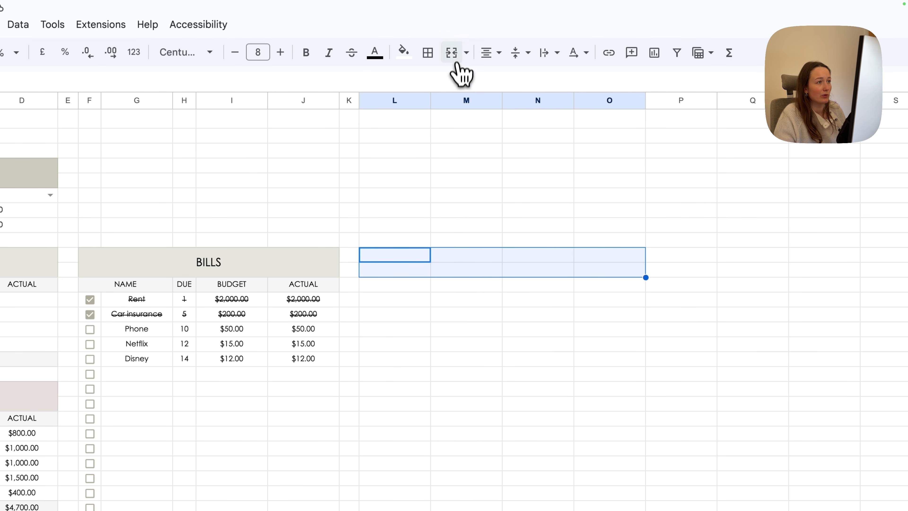
left_click(451, 53)
type("EXP")
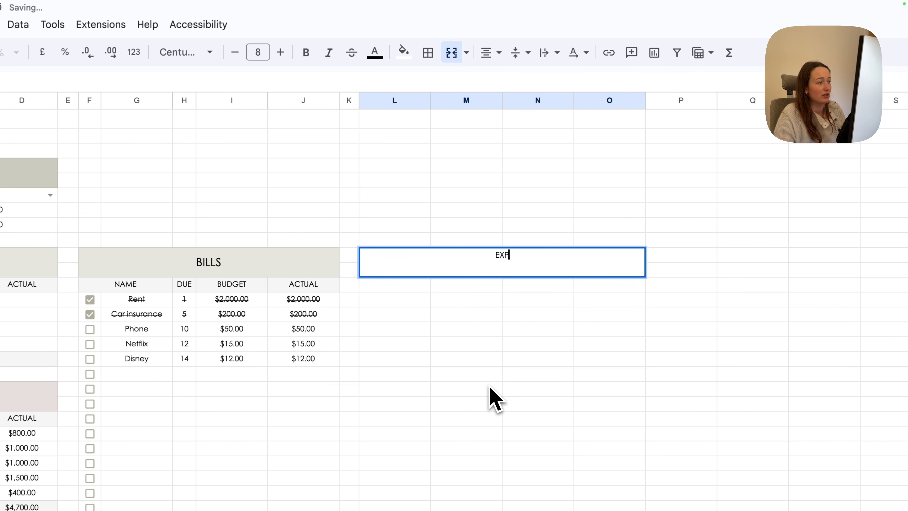
type("ENSES")
key("Return")
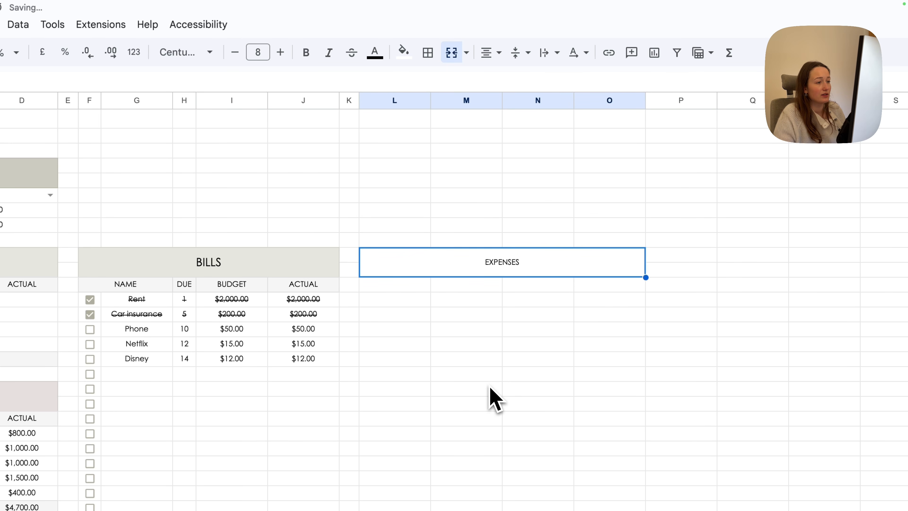
Set the EXPENSES heading to font size 12 and fill it with the lightest grey-green custom colour
left_click(286, 53)
left_click(286, 53)
left_click(286, 53)
left_click(286, 53)
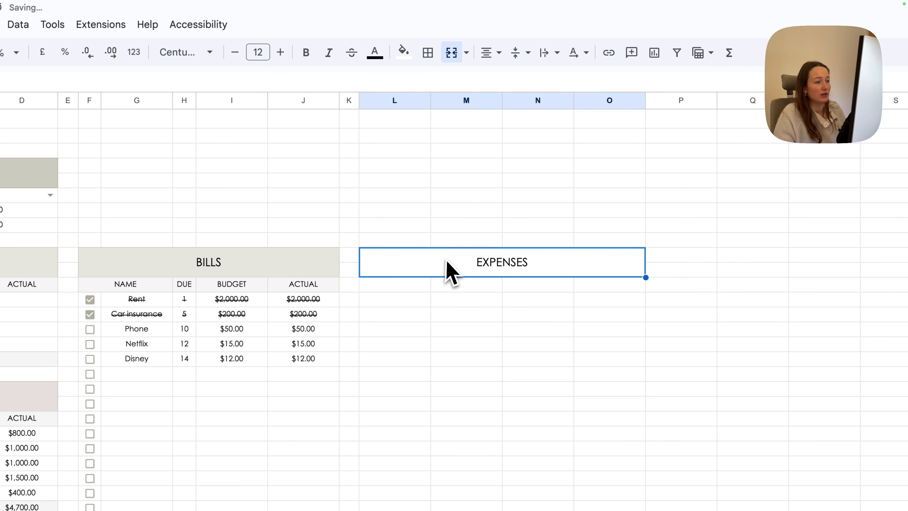
left_click(405, 53)
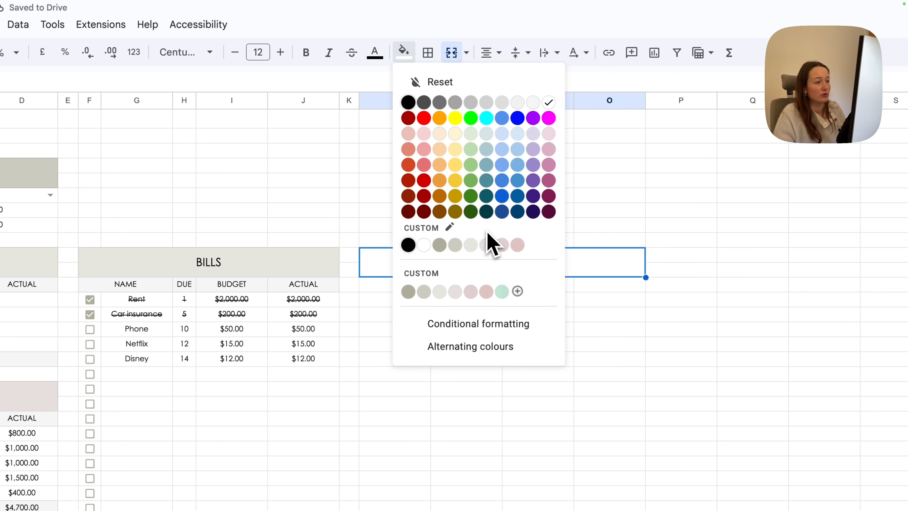
left_click(472, 246)
Enter the column headers NAME, BUDGET, ACTUAL and LEFT in L14:O14 of the expenses table
left_click(409, 288)
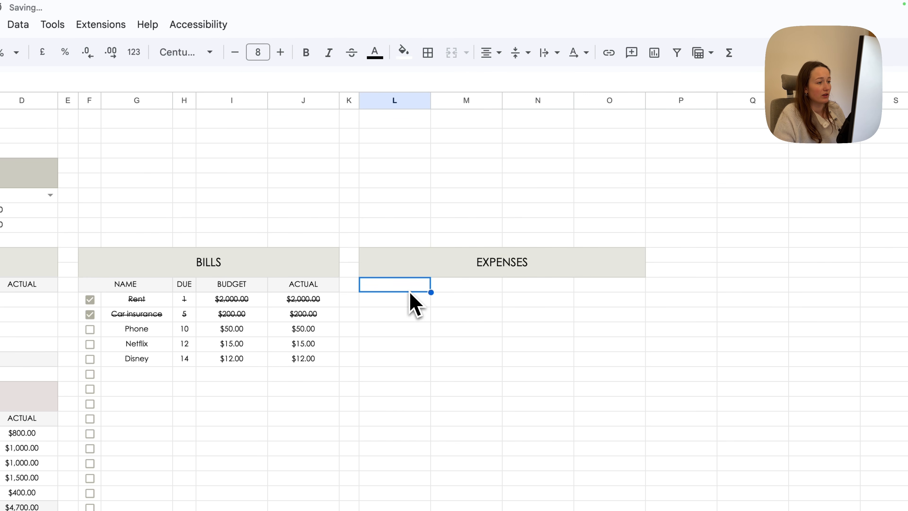
type("NAME")
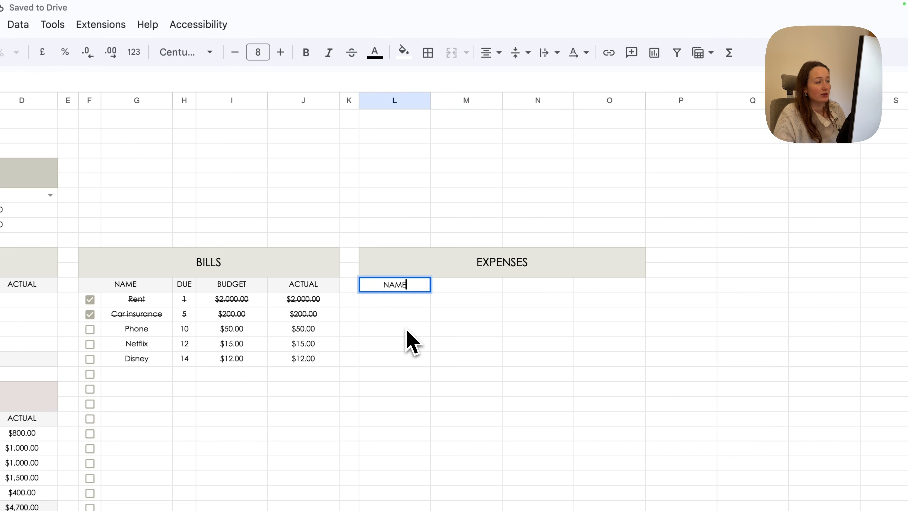
key("Tab")
type("BUDGET")
key("Tab")
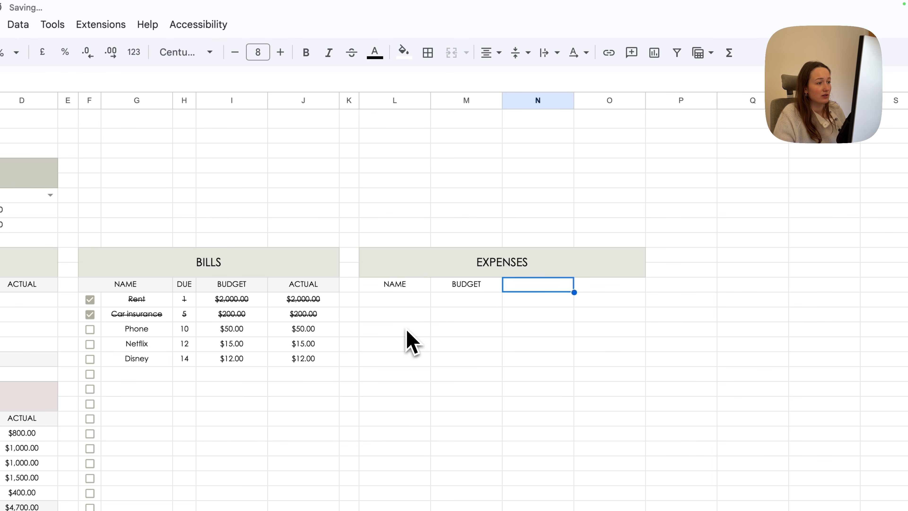
key("Tab")
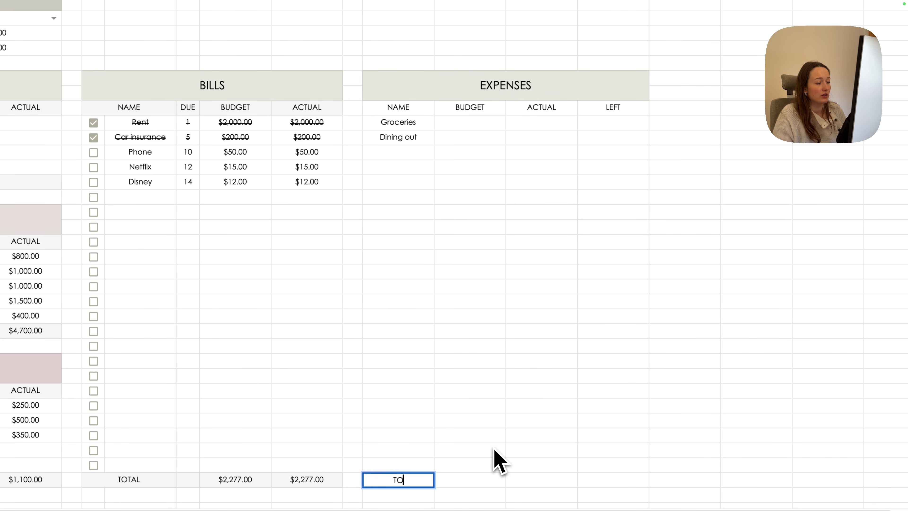
Enter TOTAL in L39, sum the expenses budget in M39 with =SUM(M15:M38), and copy the formula to N39
key("Tab")
type("=SUM")
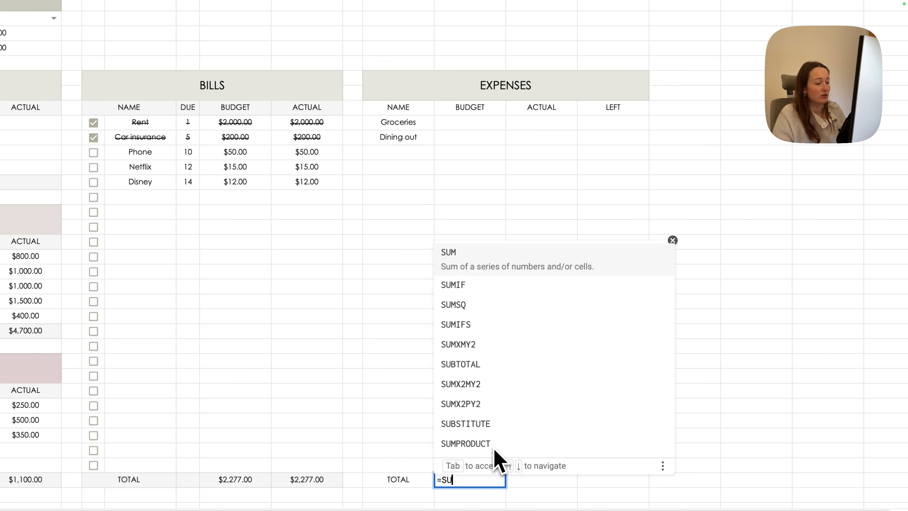
type("(")
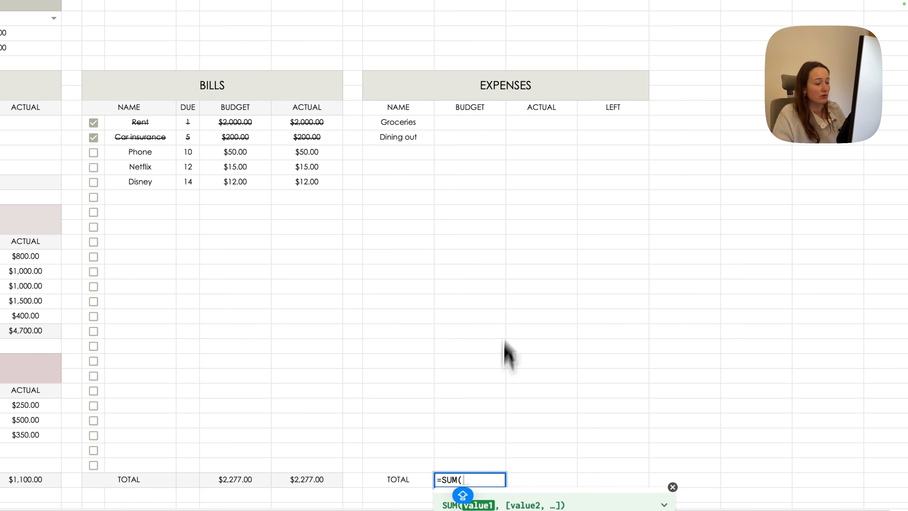
left_click_drag(486, 123, 502, 361)
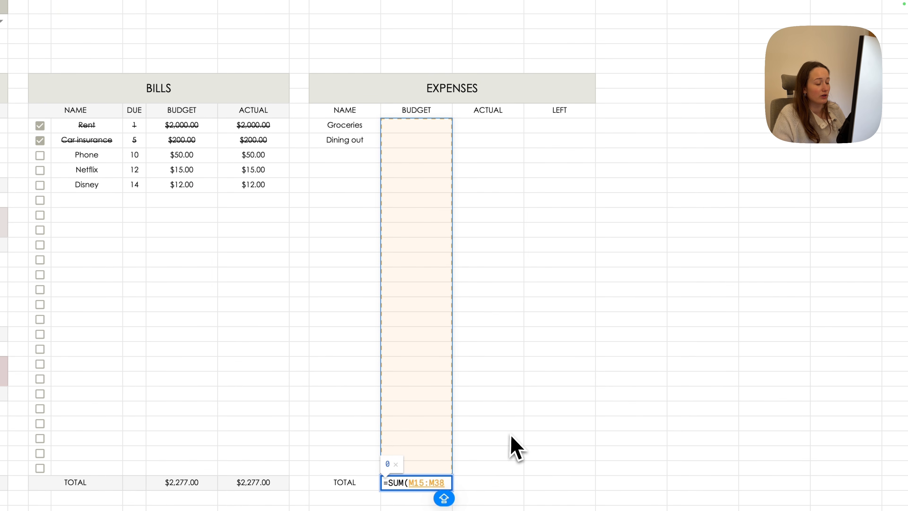
key("Return")
left_click(440, 484)
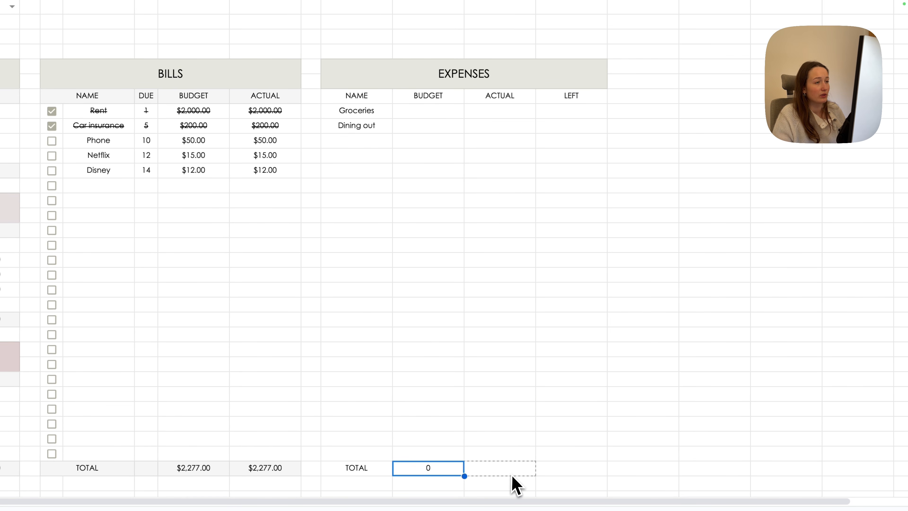
left_click_drag(516, 485, 518, 484)
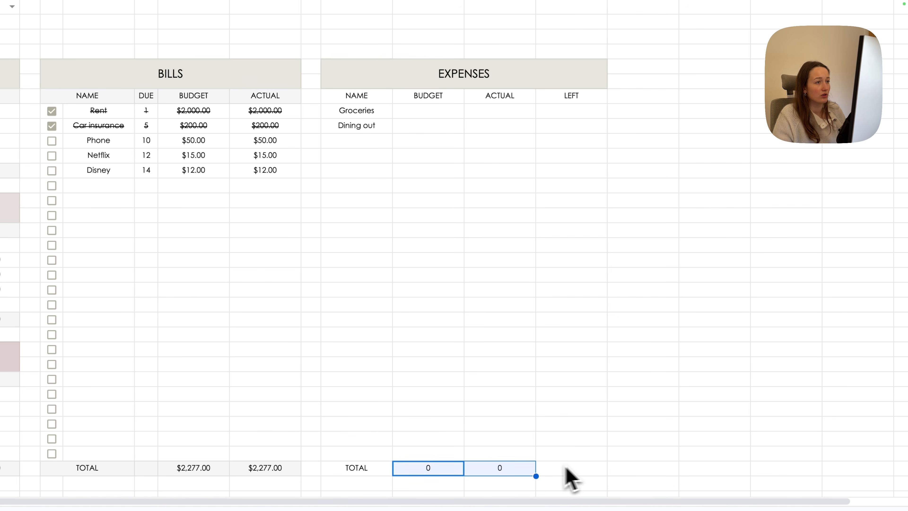
Format the expenses amounts and totals in M15:O39 as Australian Dollar
left_click(436, 476)
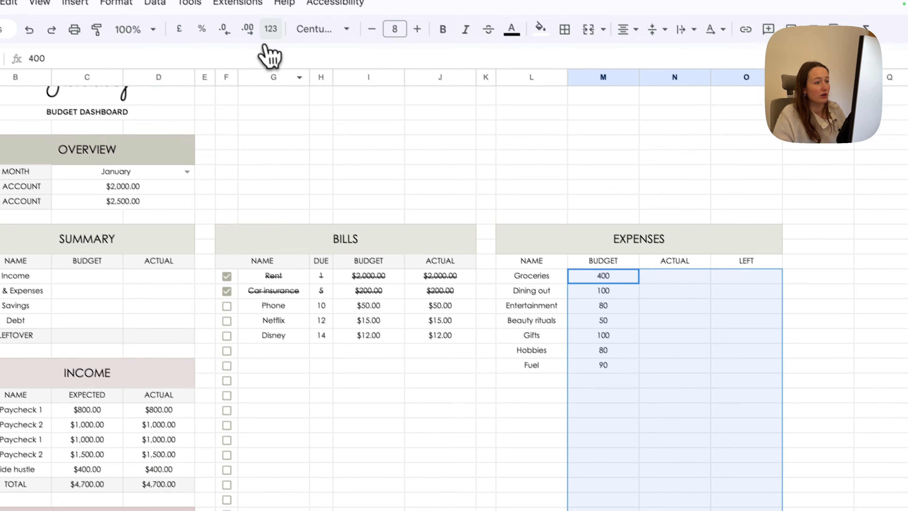
left_click(271, 30)
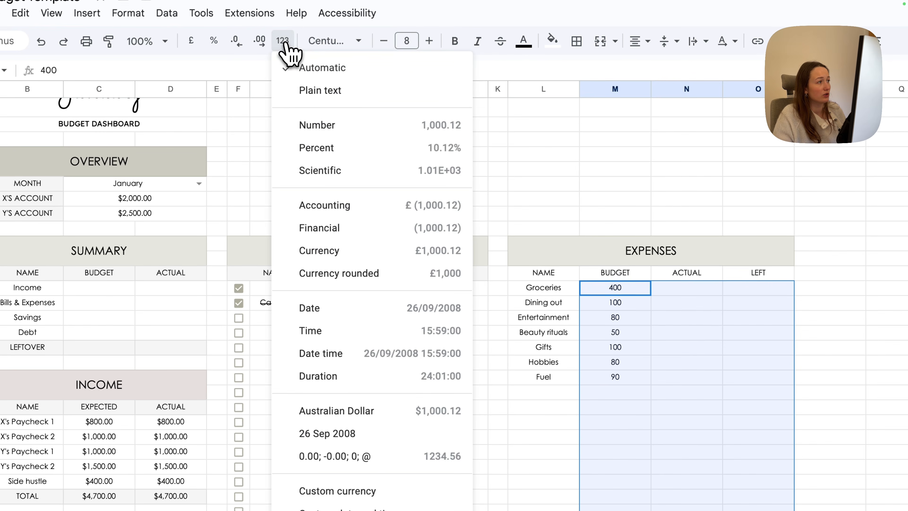
left_click(355, 399)
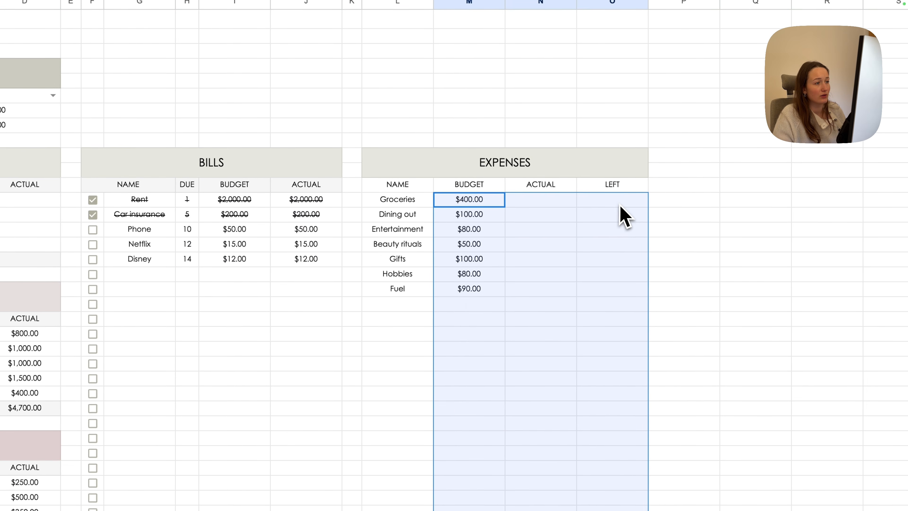
left_click(624, 207)
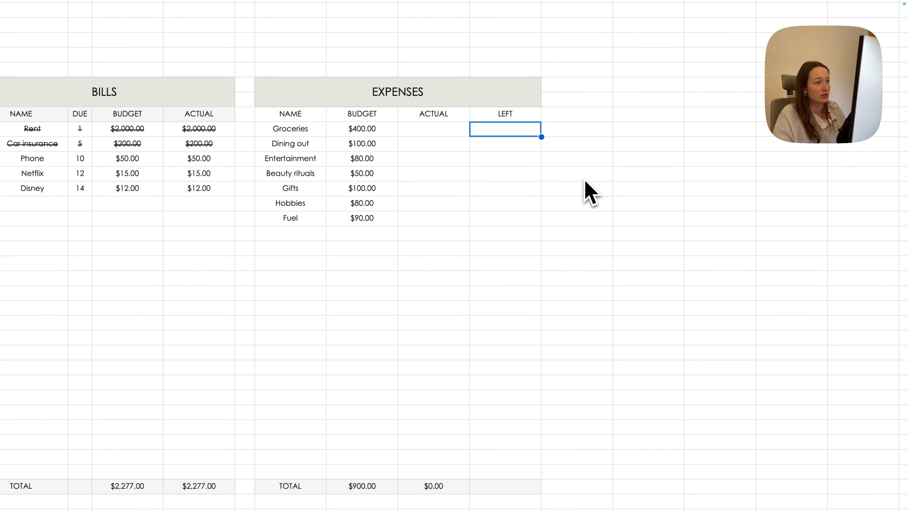
Enter the formula =M15-N15 in O15 to calculate the amount left for Groceries
type("=")
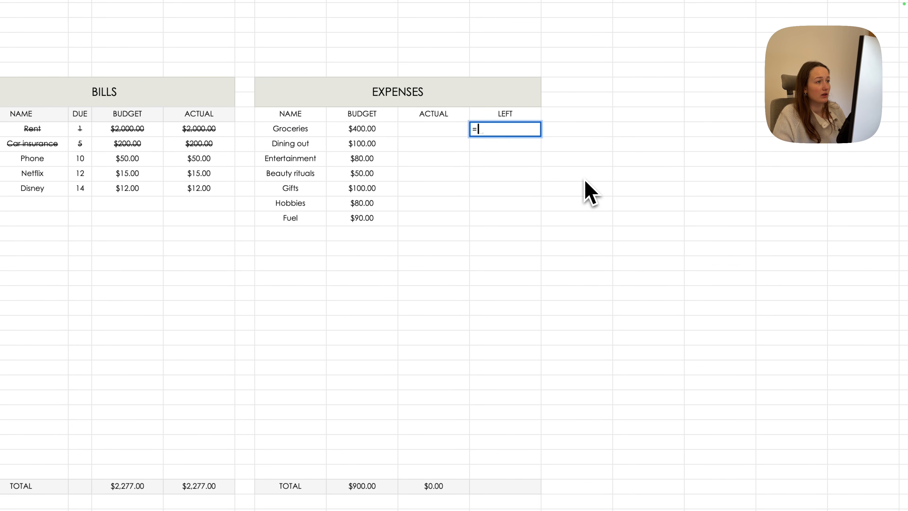
left_click(377, 131)
type("-")
left_click(432, 130)
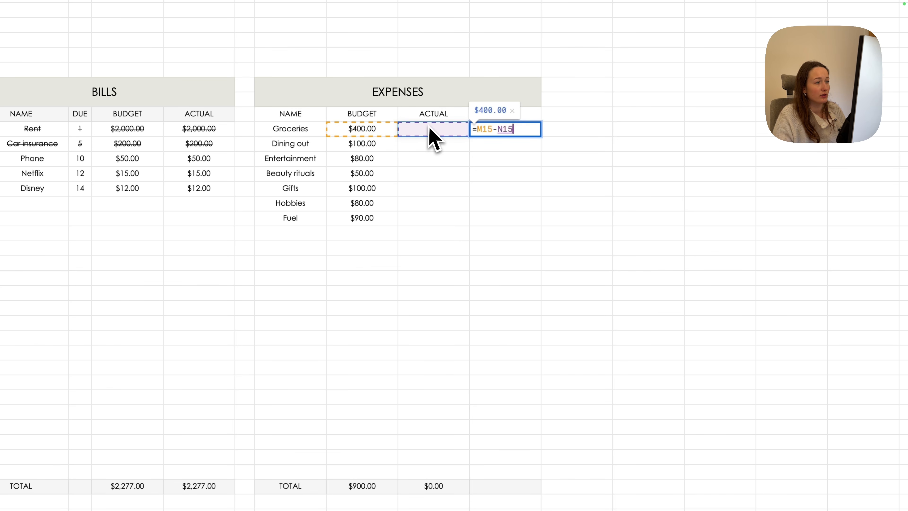
key("Return")
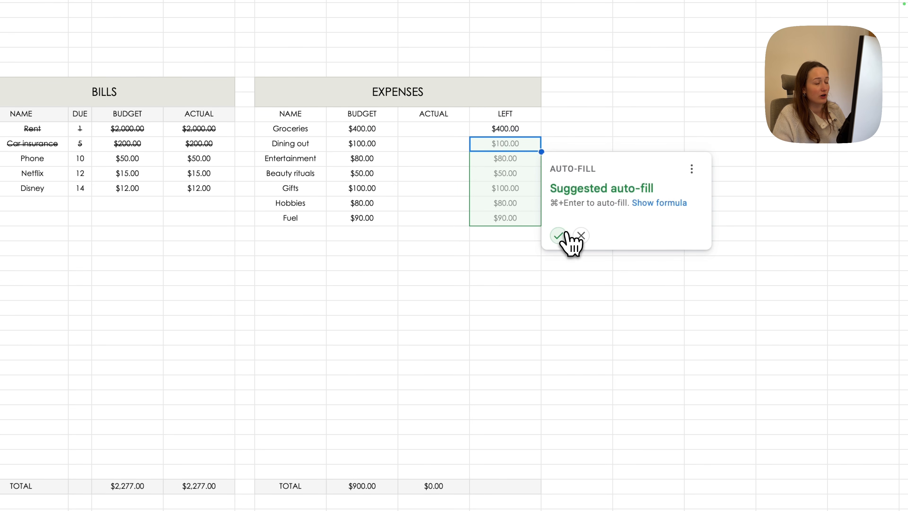
Copy the subtraction formula down the expenses LEFT column through O38
left_click(558, 236)
left_click(529, 223)
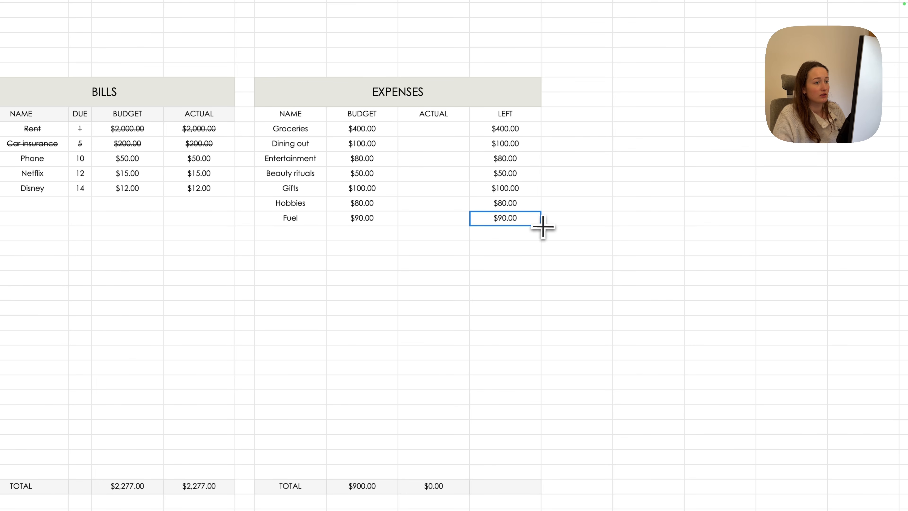
left_click_drag(520, 425, 512, 474)
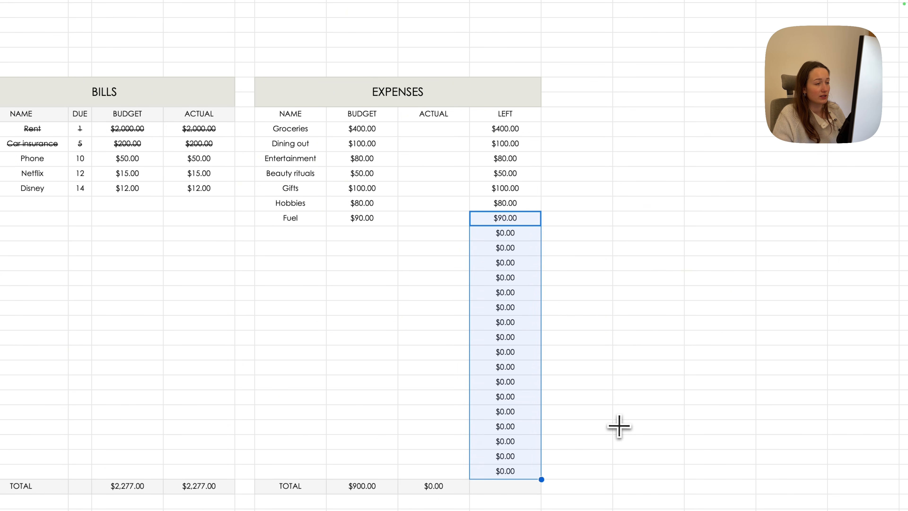
left_click(536, 368)
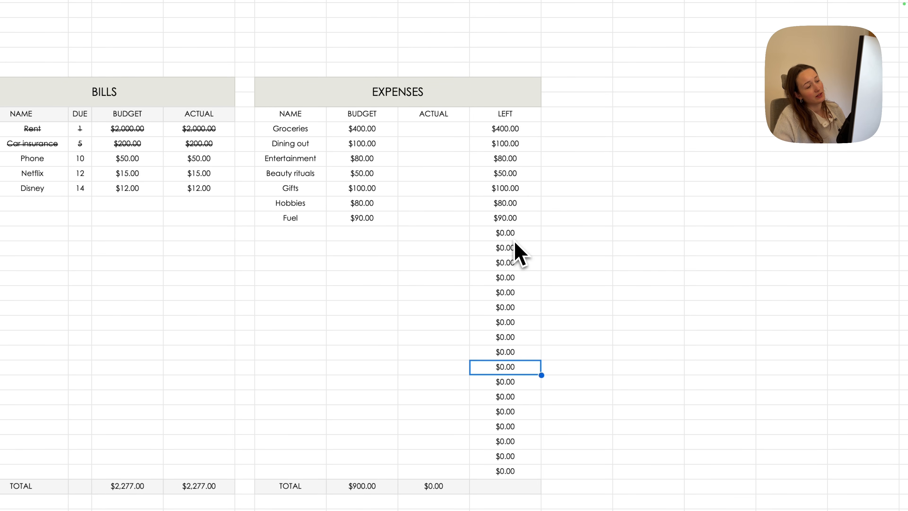
left_click_drag(512, 235, 528, 474)
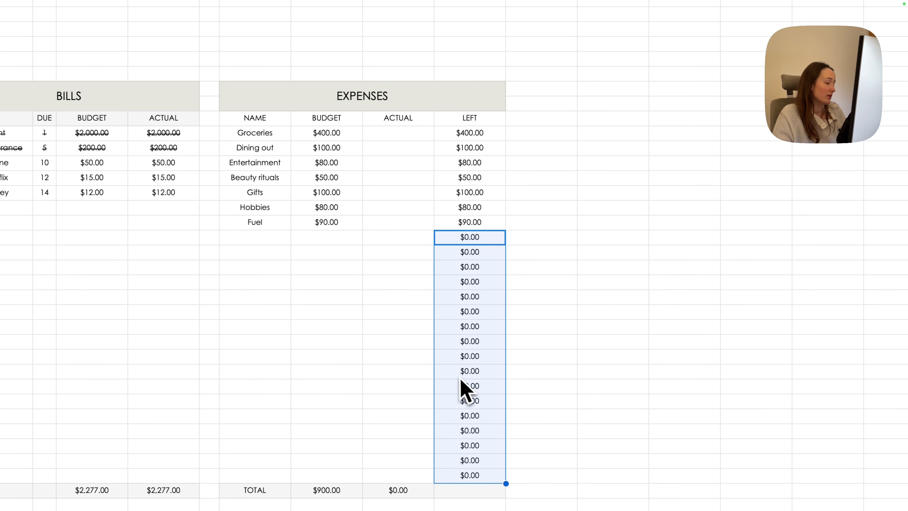
Change the Groceries LEFT formula in O15 to =if(M15-N15=0,"",M15-N15) so zero results stay blank
left_click(459, 135)
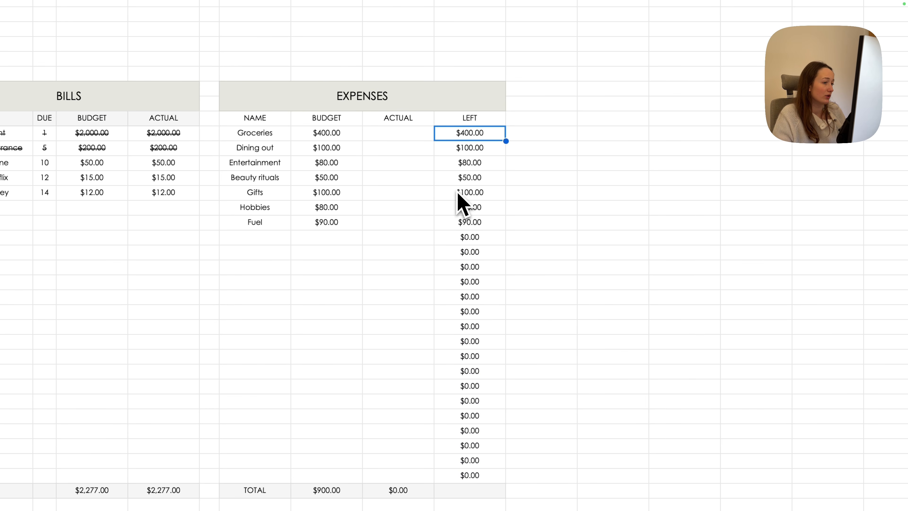
double_click(449, 139)
left_click(442, 134)
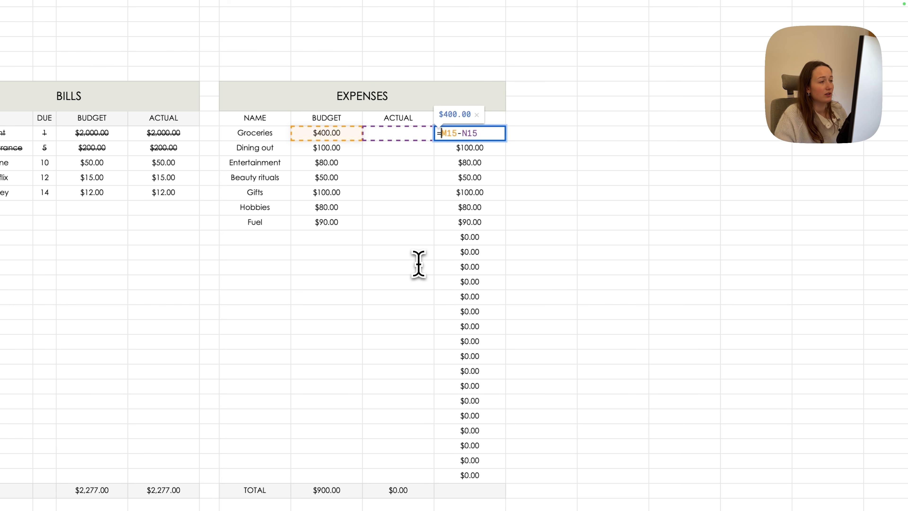
type("if(")
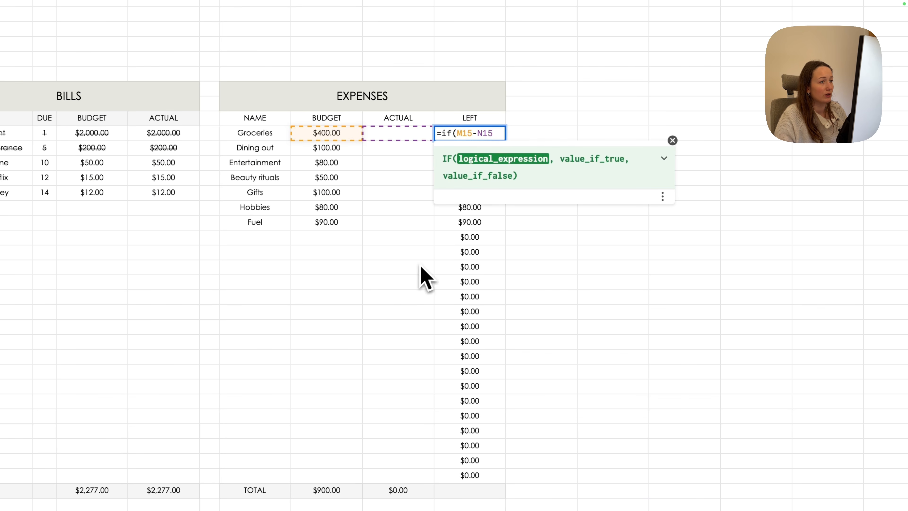
left_click(491, 134)
type("= ")
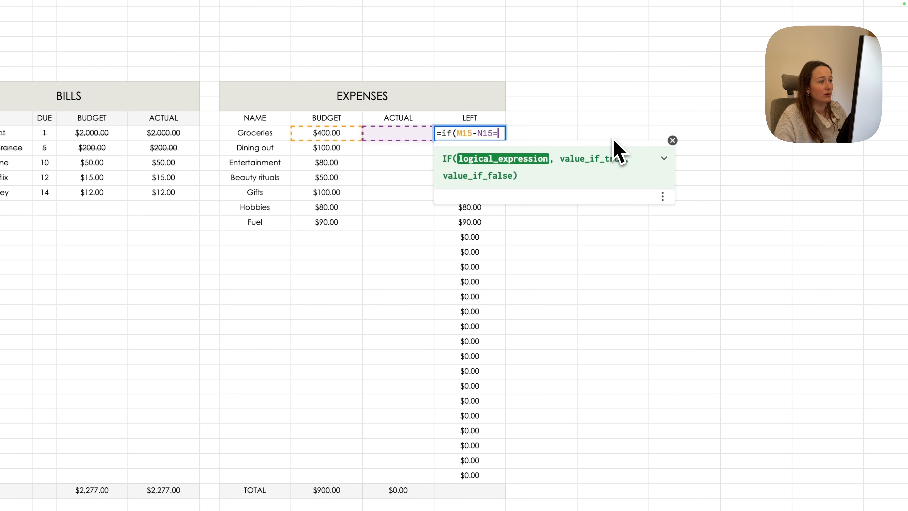
type(",")
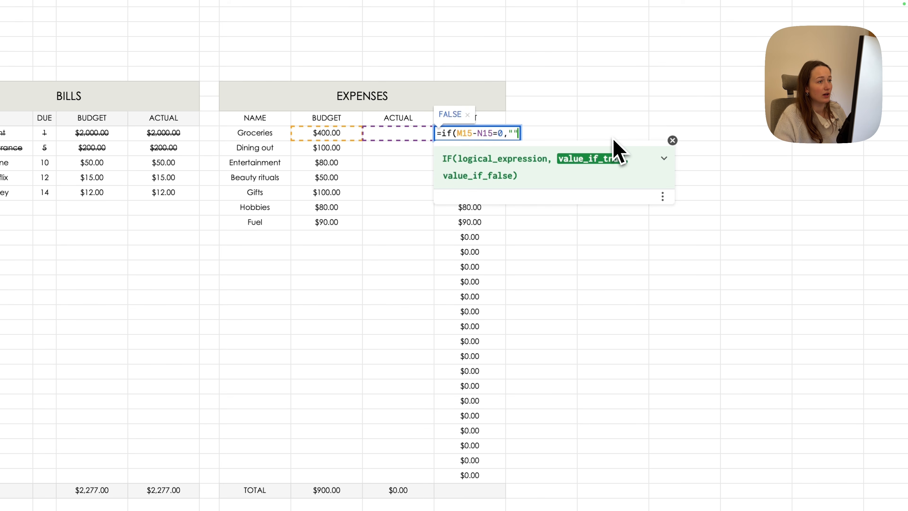
type("\"\",")
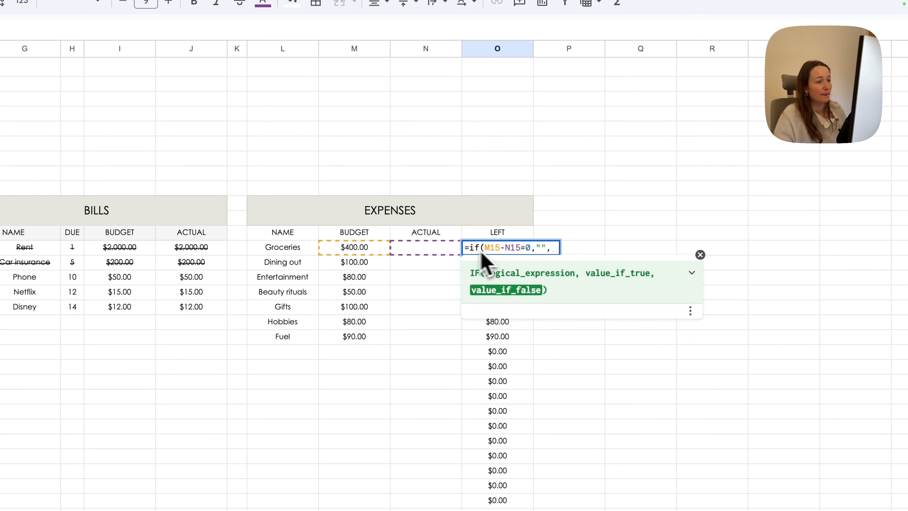
left_click(375, 247)
type("-")
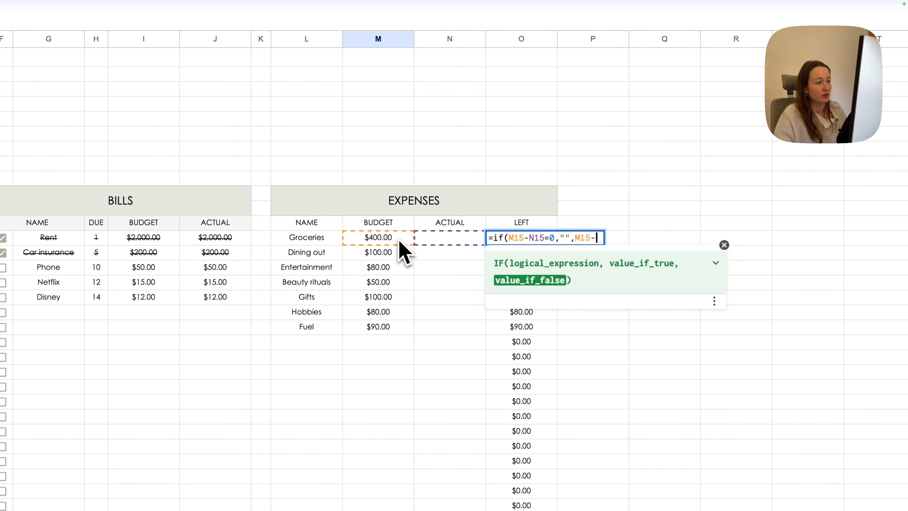
left_click(433, 242)
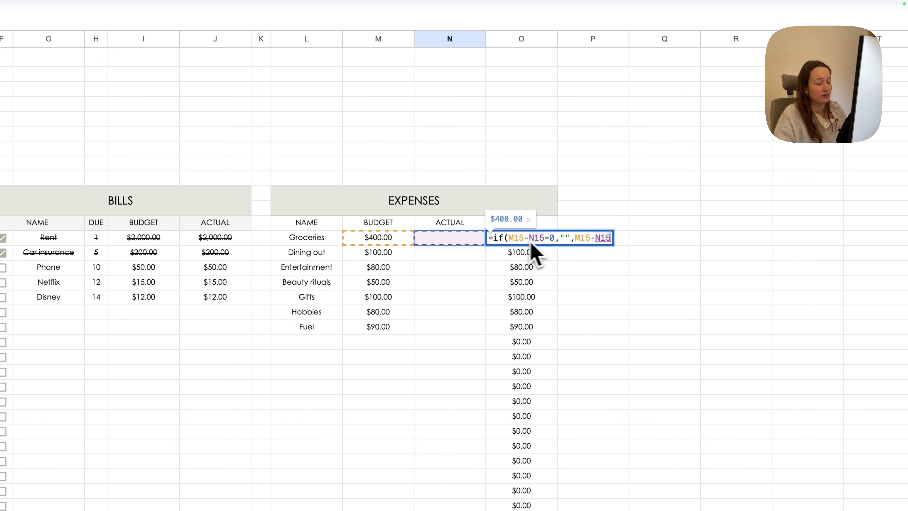
type(")")
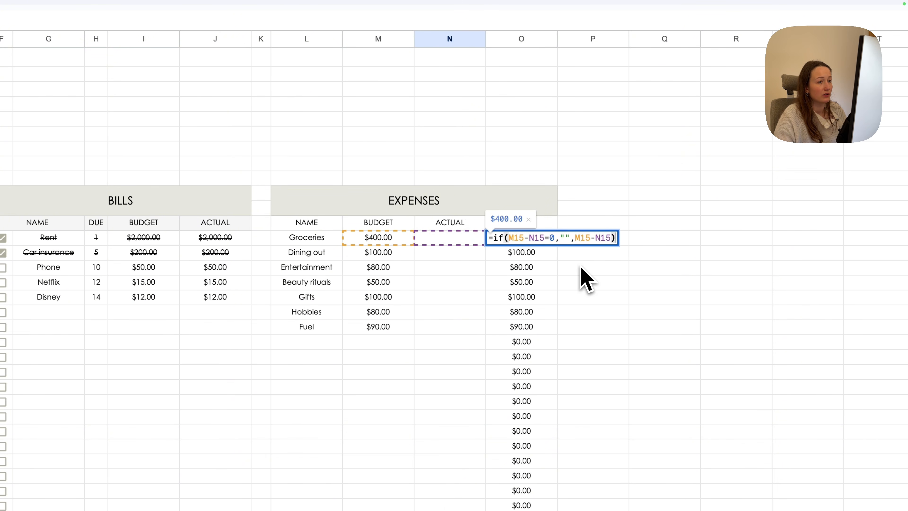
key("Return")
Copy the IF formula from O15 down the LEFT column through O38
key("Up")
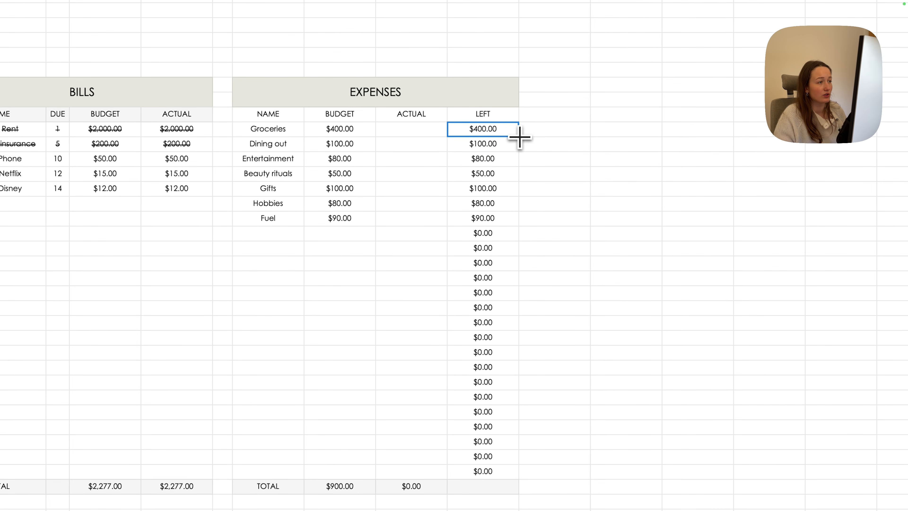
left_click_drag(559, 246, 551, 510)
left_click_drag(511, 461, 513, 471)
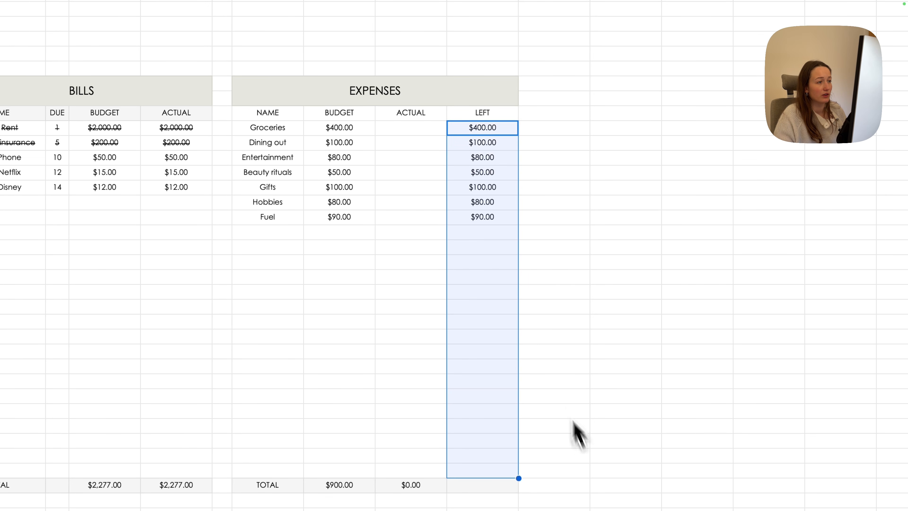
left_click(472, 237)
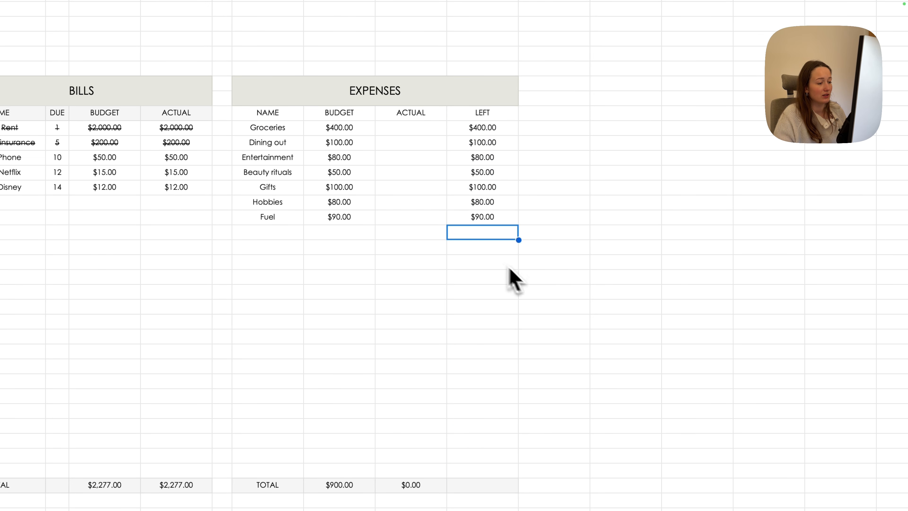
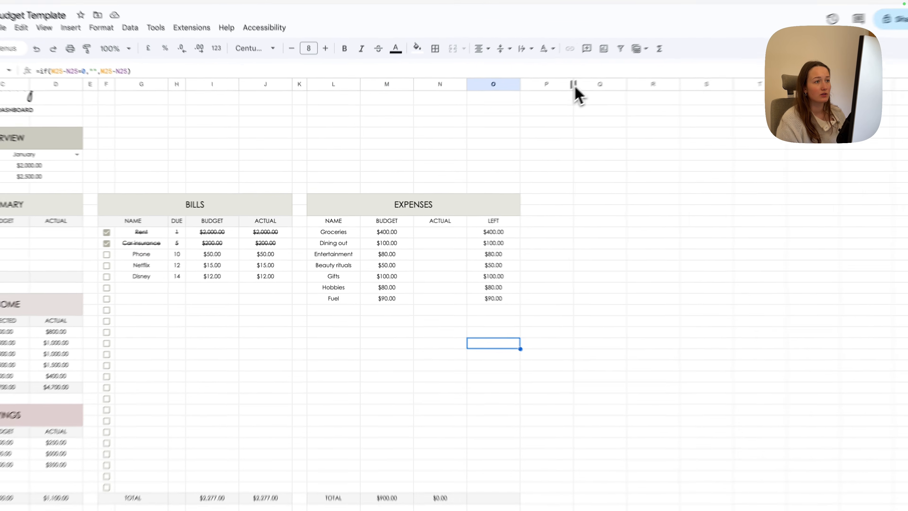
Narrow column P to a spacer and paste a copy of the bills table F12:J39 at Q12
mouse_move(571, 86)
left_mouse_down()
mouse_move(535, 94)
mouse_move(567, 76)
left_mouse_up()
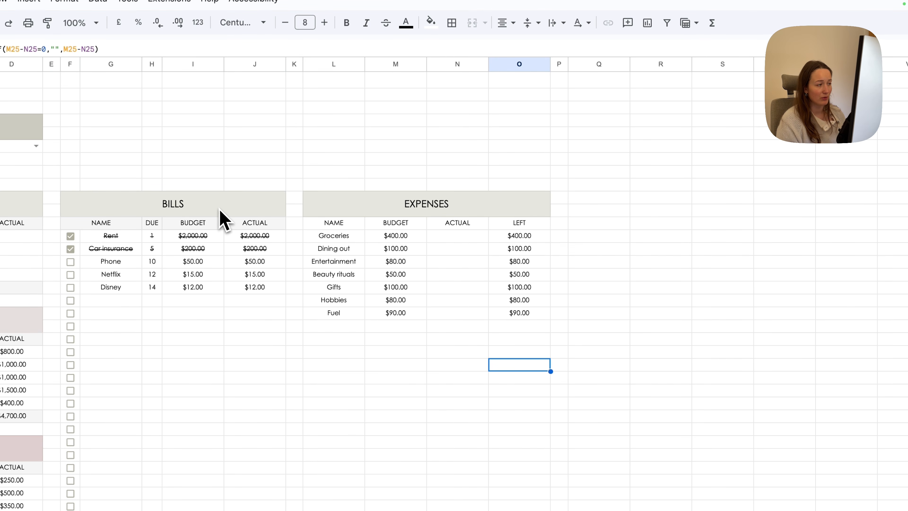
left_click_drag(211, 207, 212, 493)
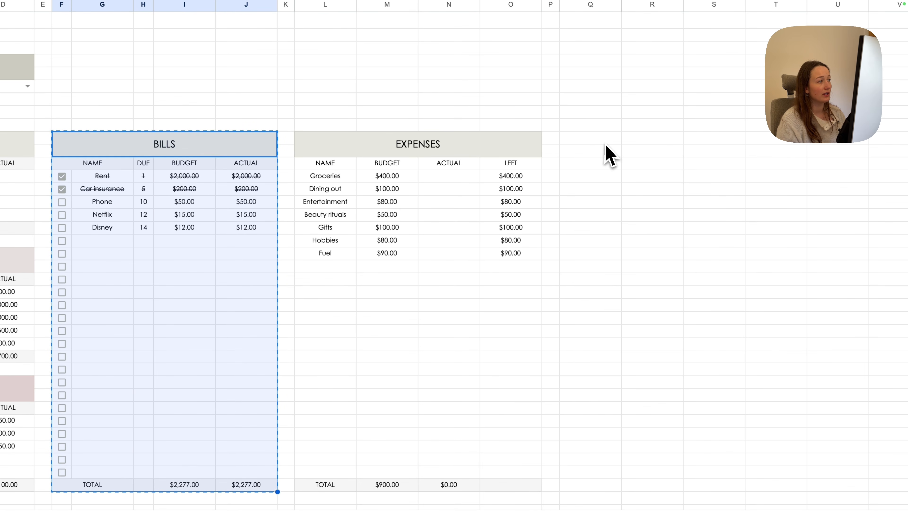
left_click(595, 143)
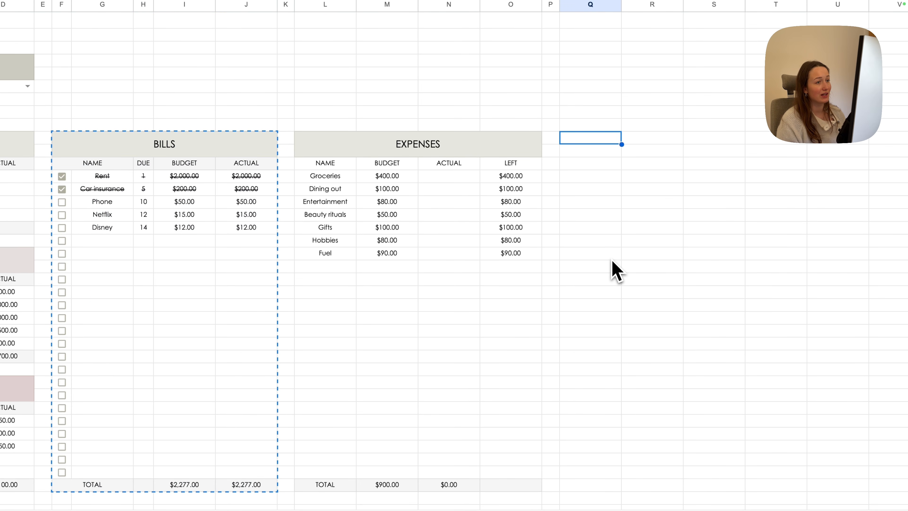
key("ctrl+v")
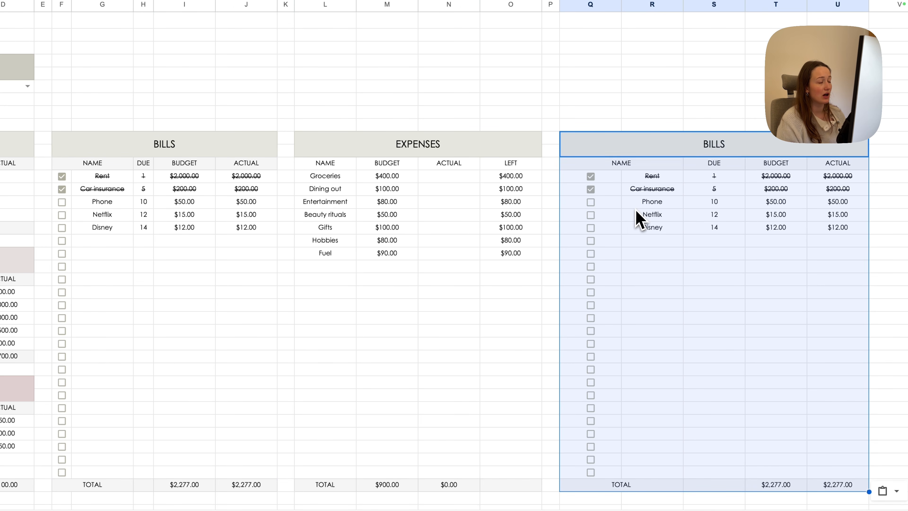
Narrow columns Q and S of the copied table to match the bills table and retitle it DEBT
left_click(643, 203)
left_click_drag(622, 4, 589, 8)
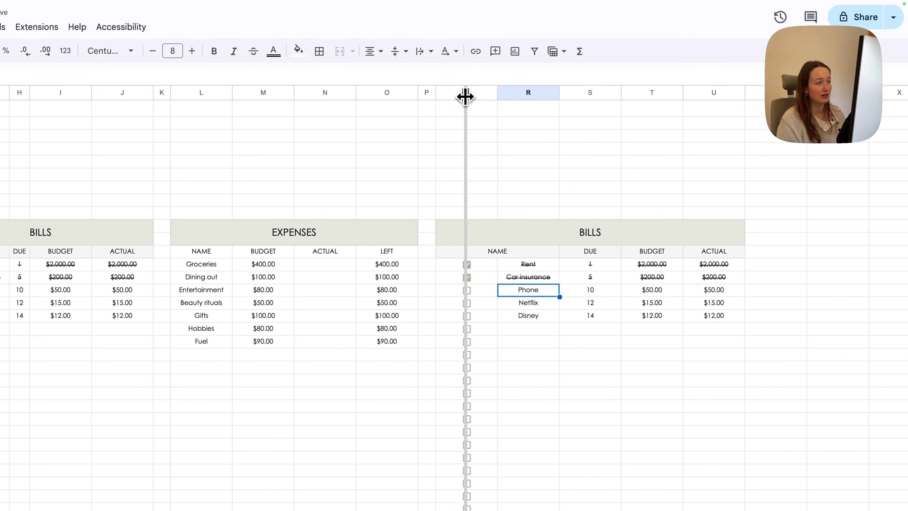
left_click_drag(465, 96, 458, 96)
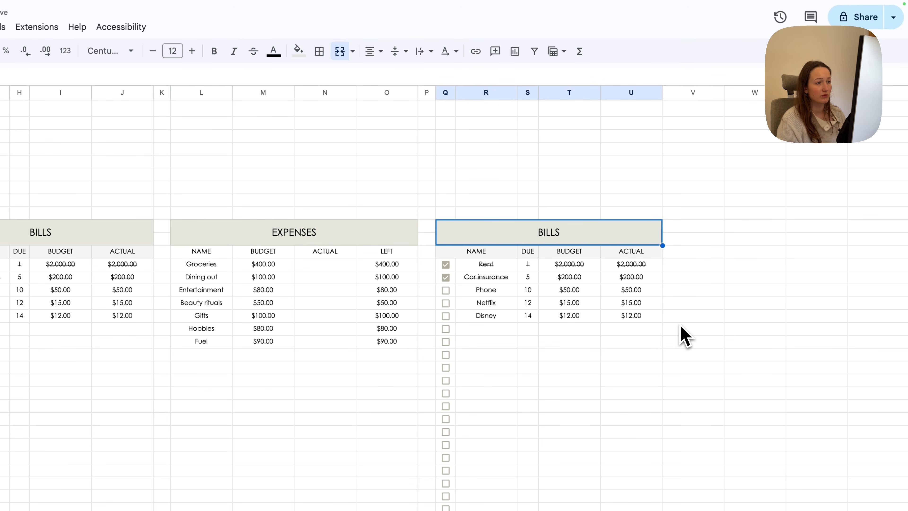
type("de")
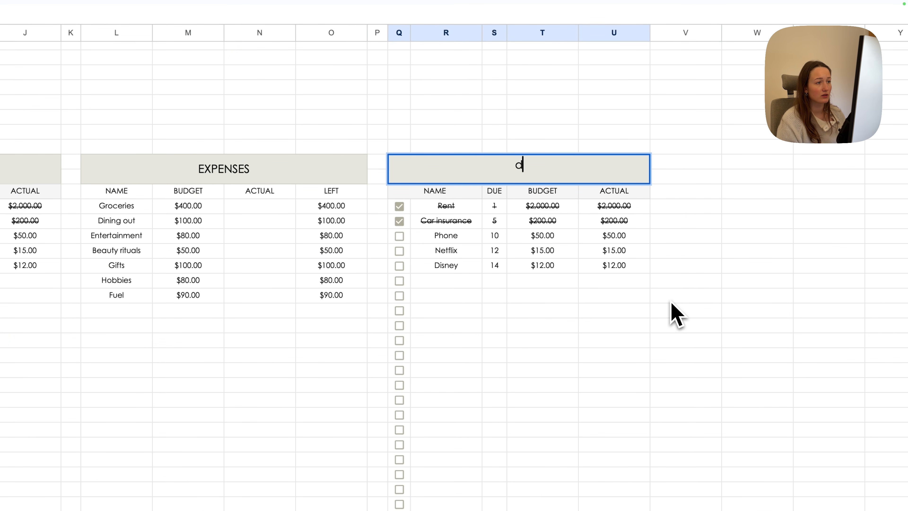
Untick the Rent and Car insurance checkboxes in Q15 and Q16 of the debt table
left_click(401, 208)
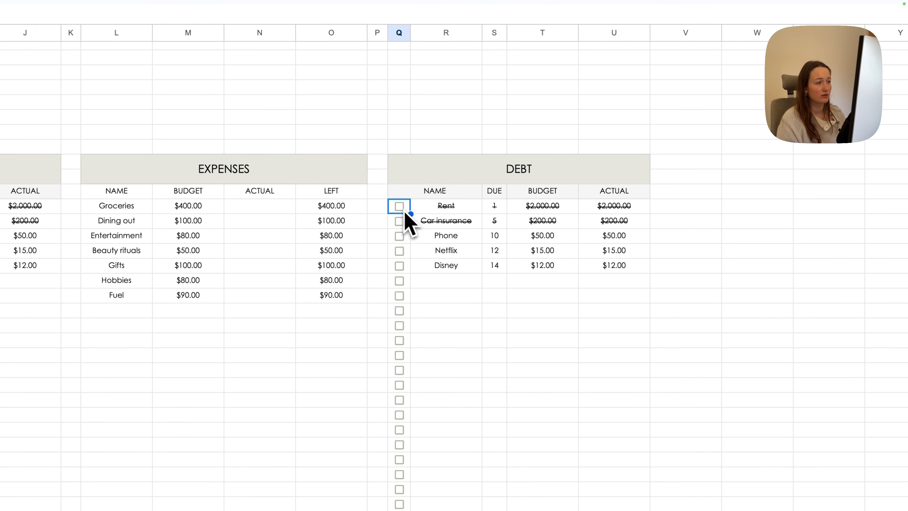
left_click(399, 207)
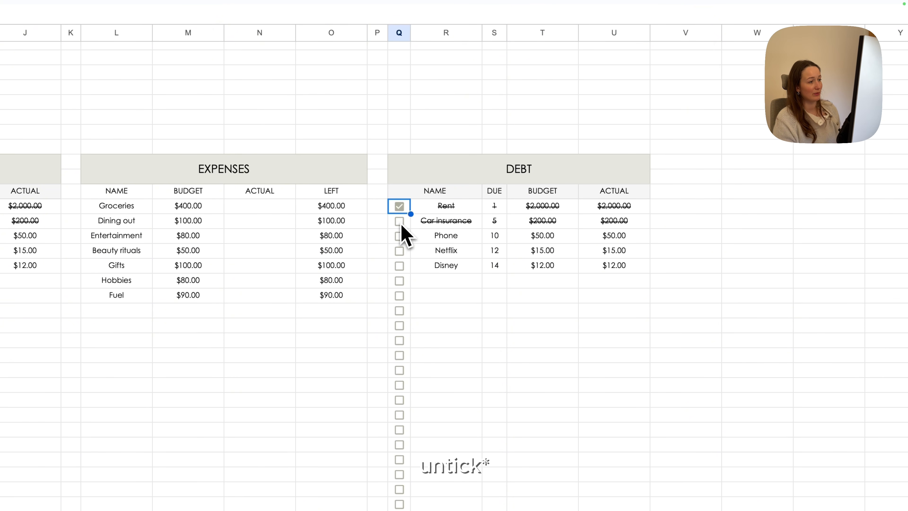
left_click(400, 221)
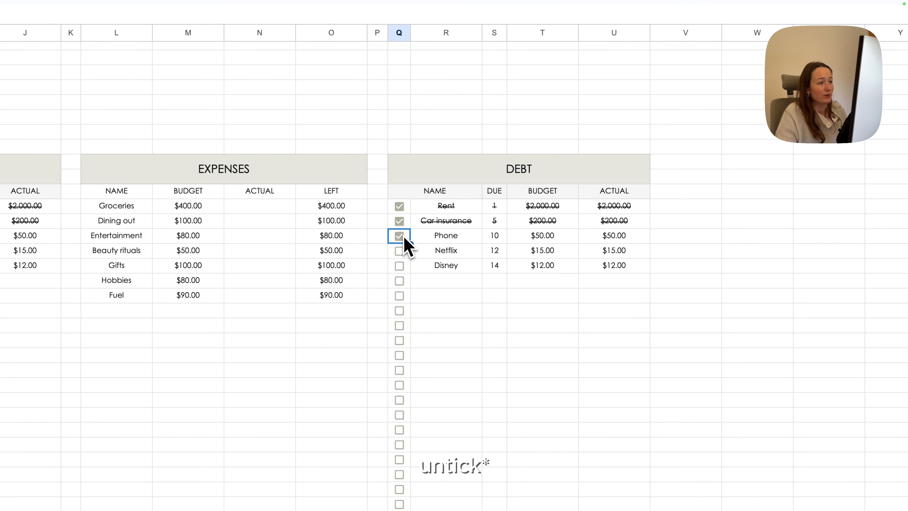
left_click(404, 224)
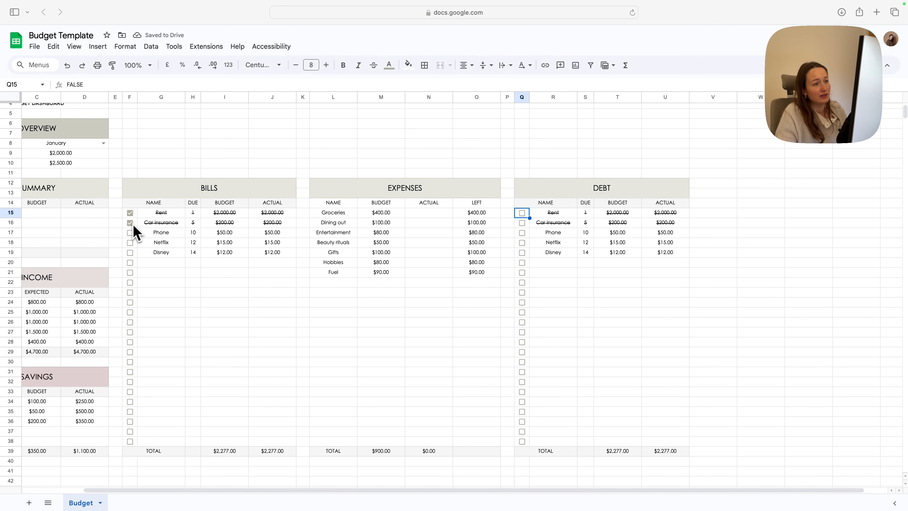
Untick and re-tick the Car insurance bill and tick the Phone bill to test the debt table's strikethrough
left_click(132, 223)
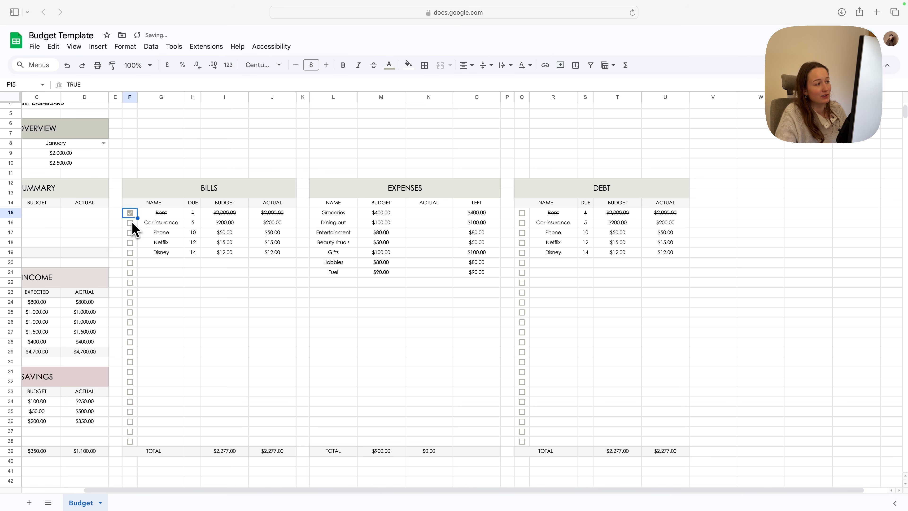
left_click(132, 224)
left_click(133, 232)
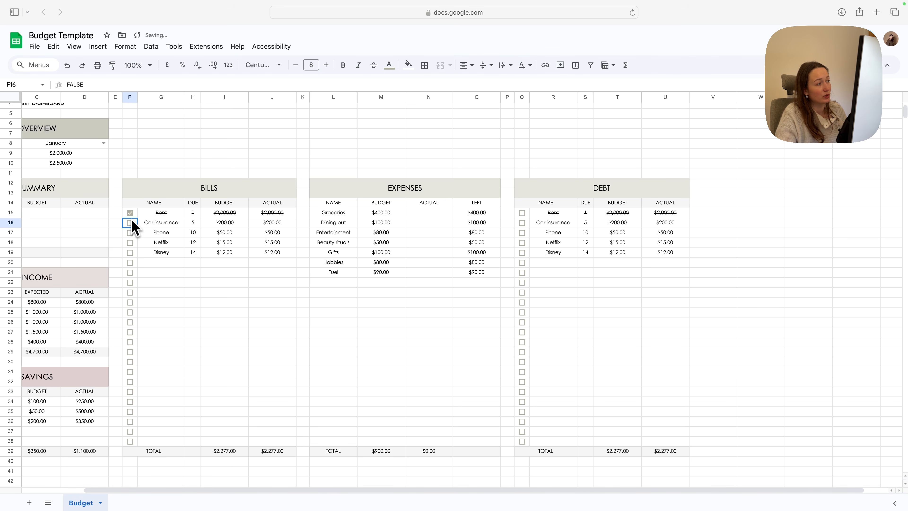
left_click(130, 223)
left_click(131, 233)
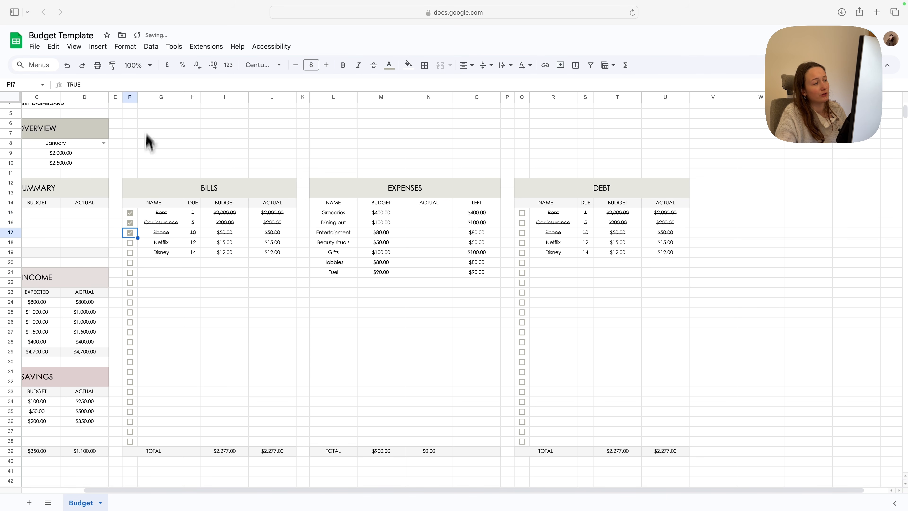
Remove the range R15:U38 from the =$F15=true conditional formatting rule so it applies only to G15:J38
left_click(133, 51)
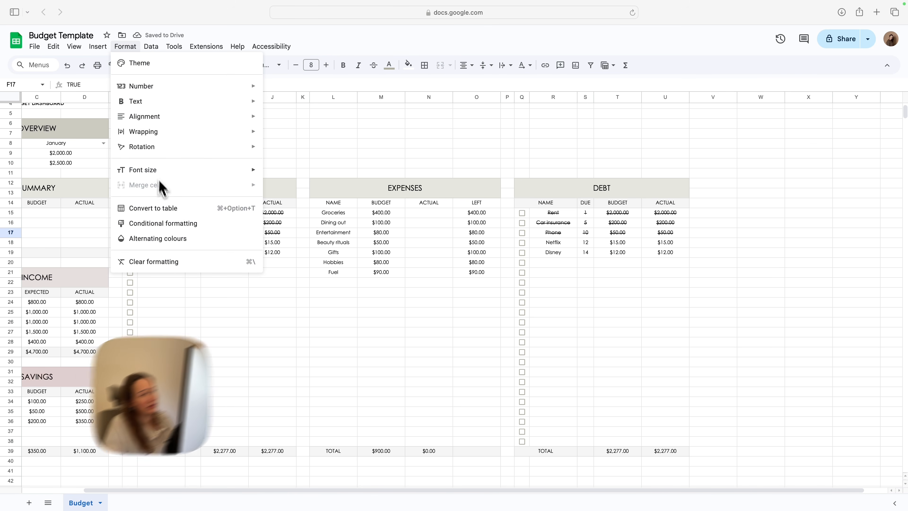
left_click(182, 229)
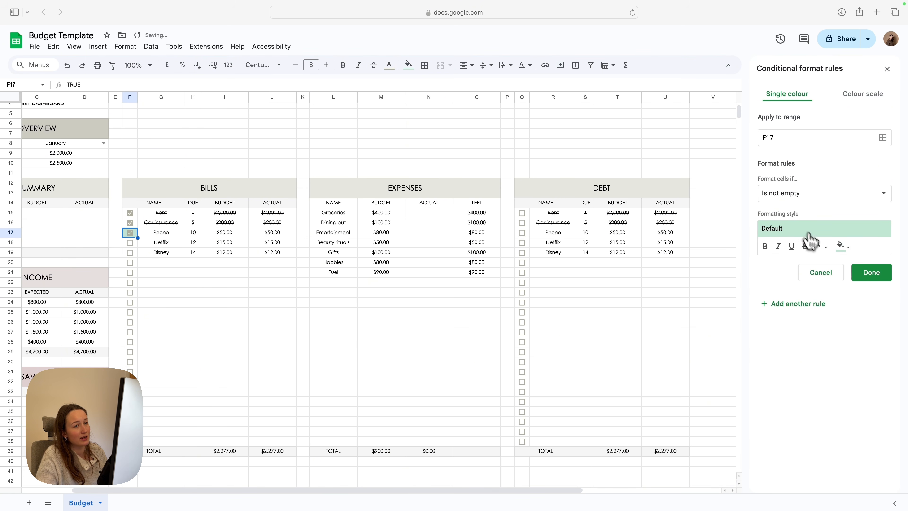
left_click(821, 272)
left_click(226, 227)
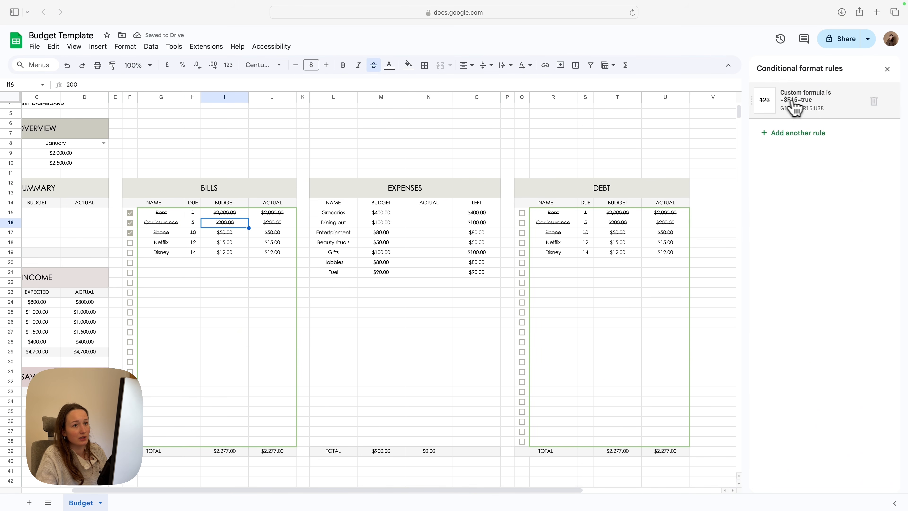
left_click(795, 104)
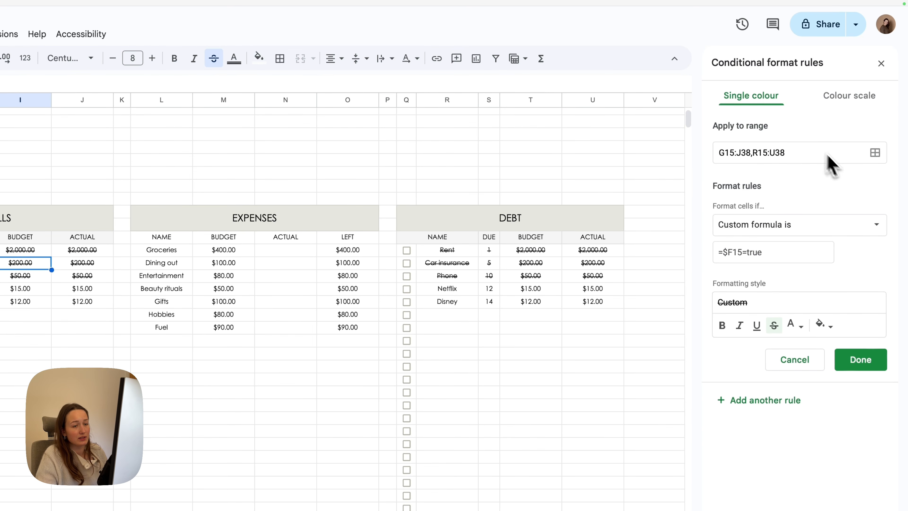
left_click(875, 153)
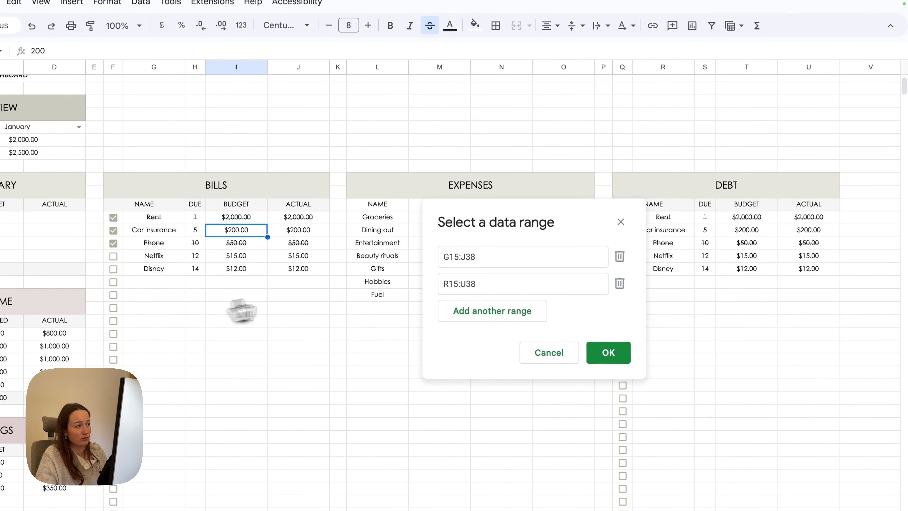
left_click_drag(488, 284, 437, 284)
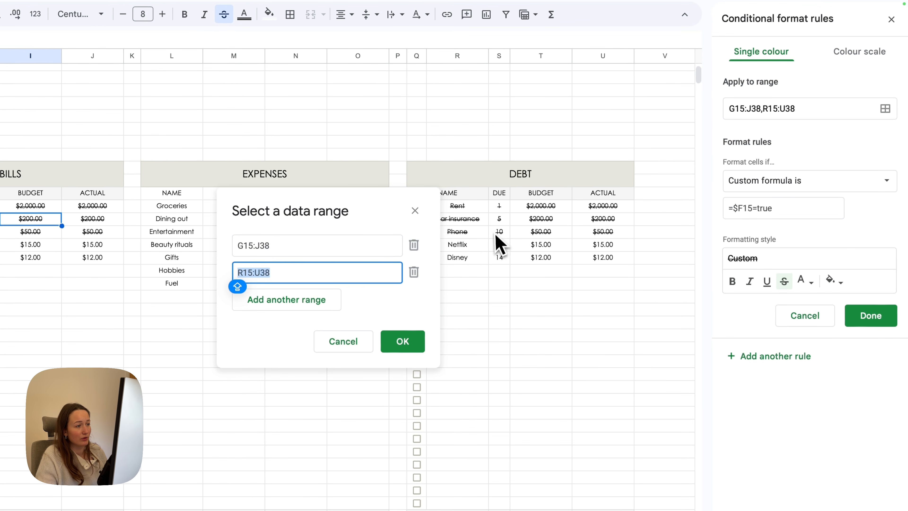
left_click(414, 274)
left_click(412, 314)
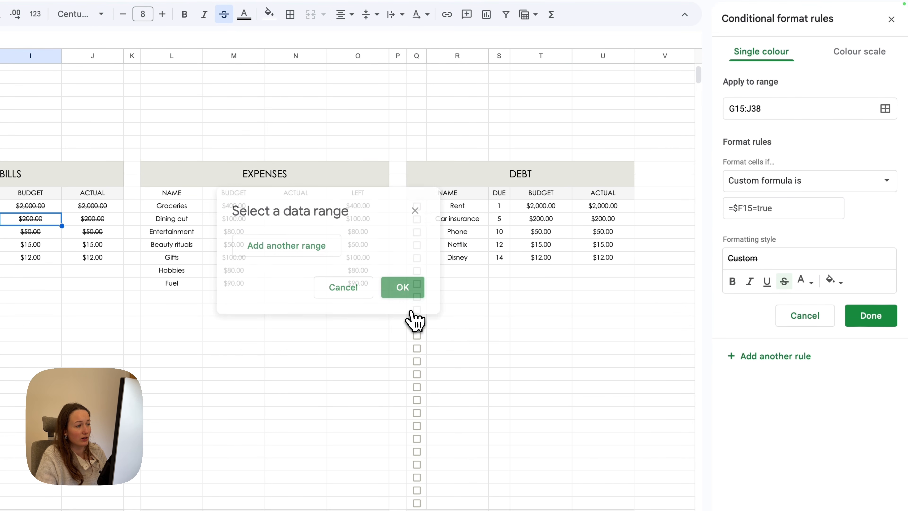
left_click(869, 316)
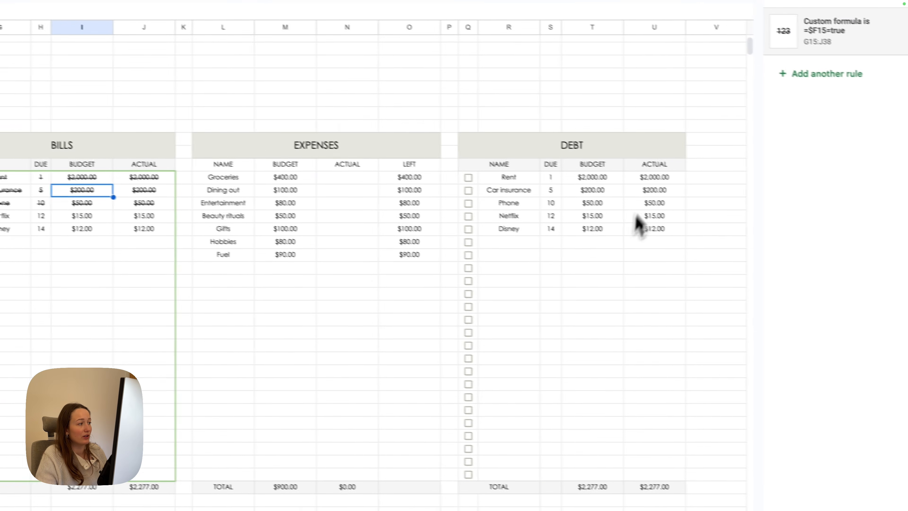
Add a conditional formatting rule for R15:U38 in the debt table with the custom formula =$Q15=TRUE
left_click(486, 187)
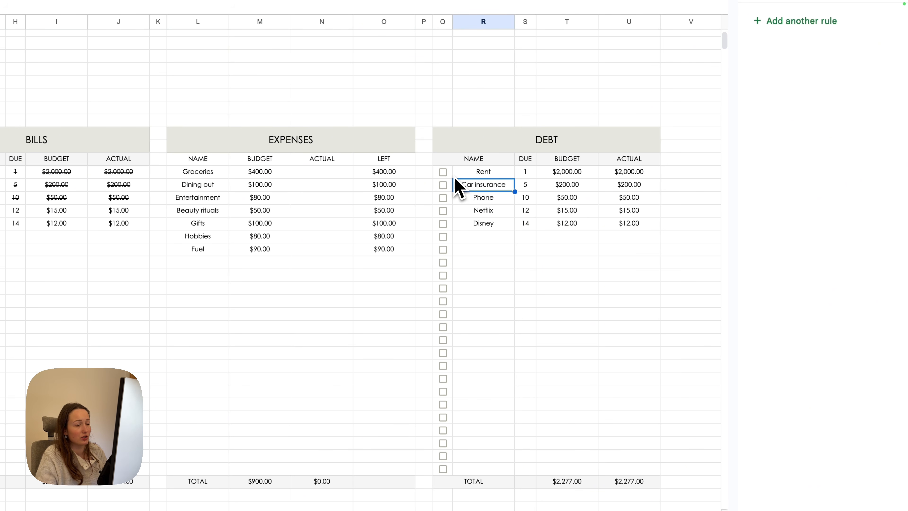
left_click_drag(461, 172, 641, 479)
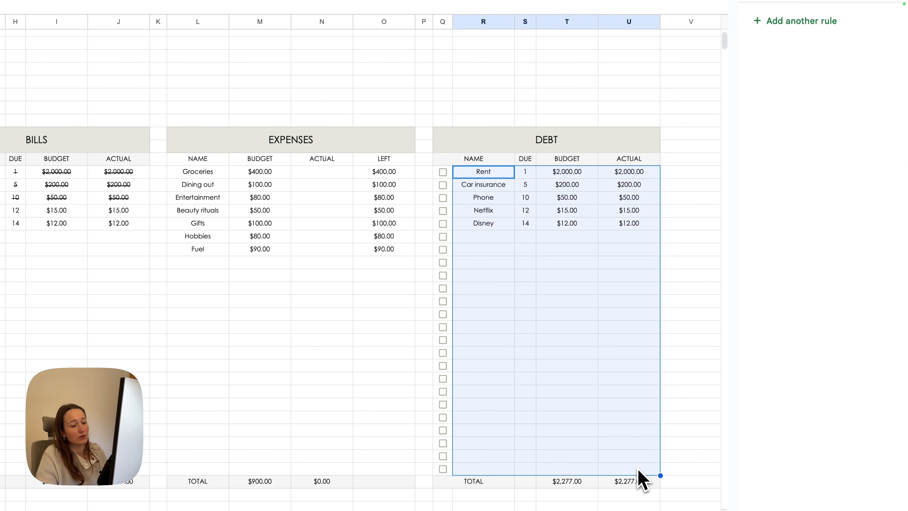
left_click(776, 42)
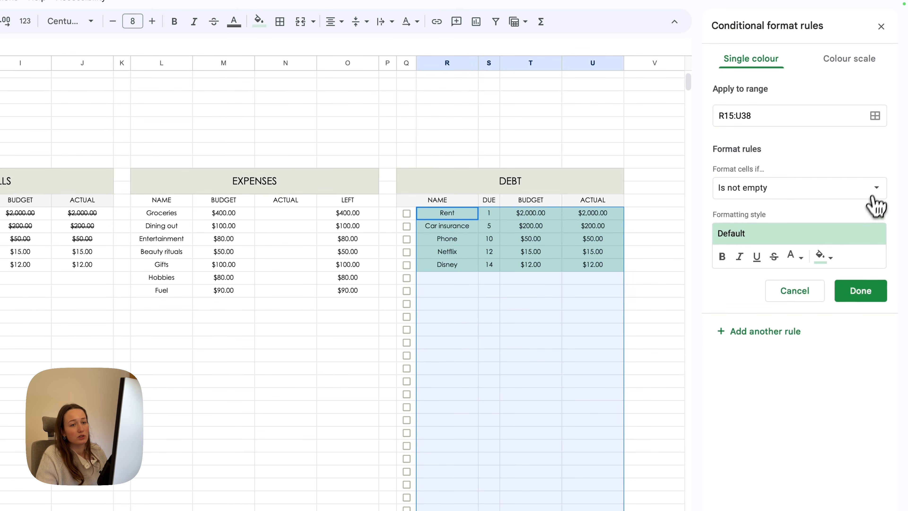
left_click(894, 175)
left_click(805, 502)
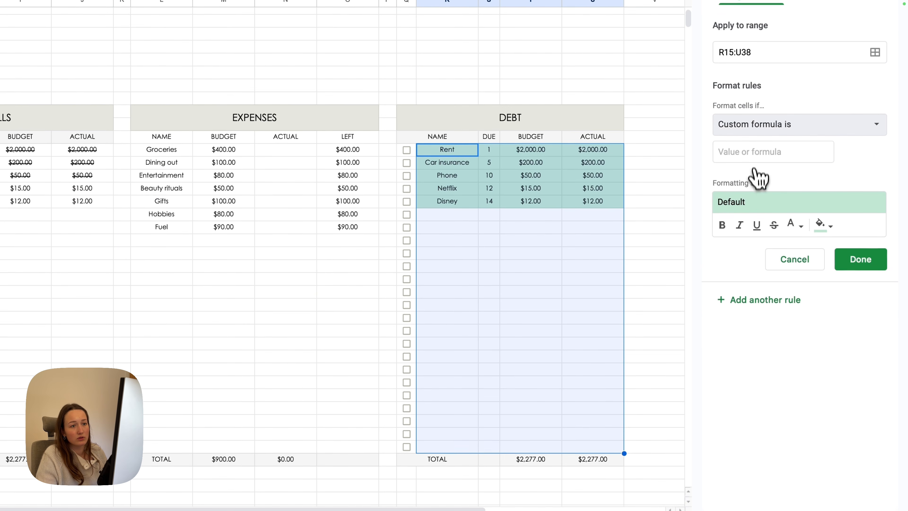
left_click(761, 155)
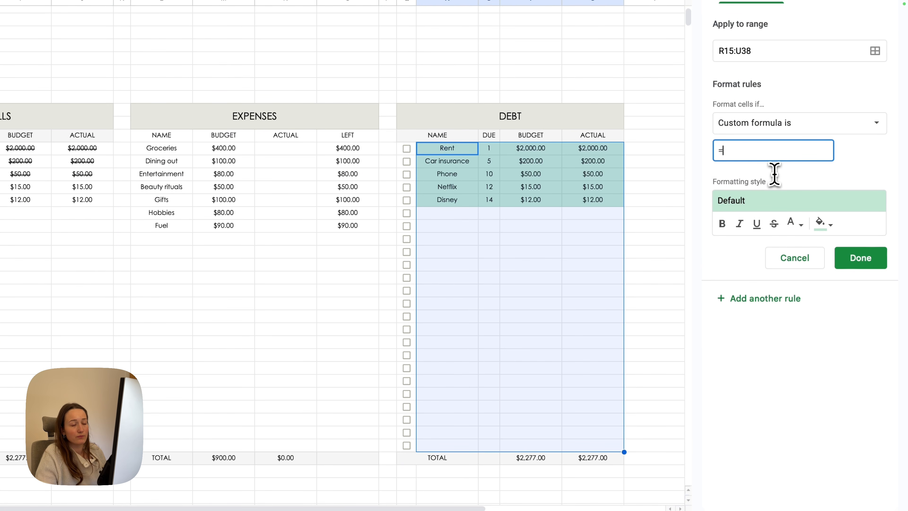
key("Caps_Lock")
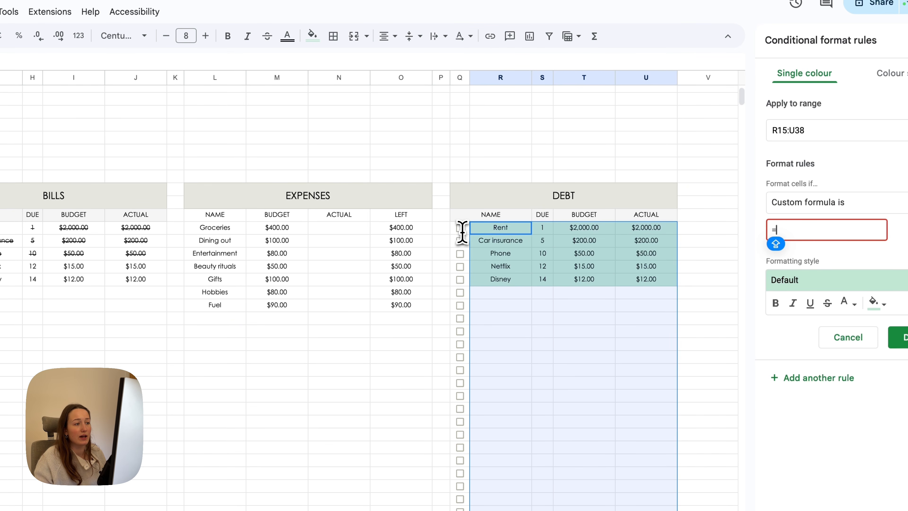
type("$Q15=TRUE")
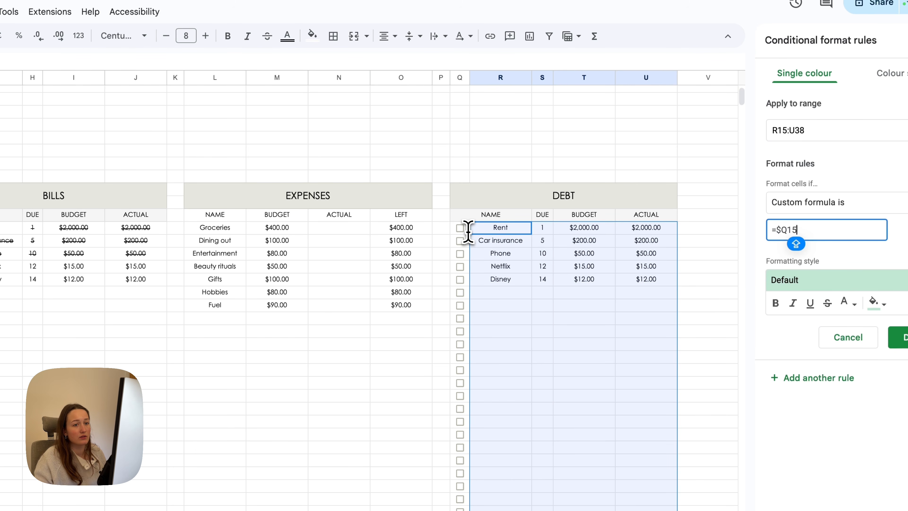
left_click(455, 226)
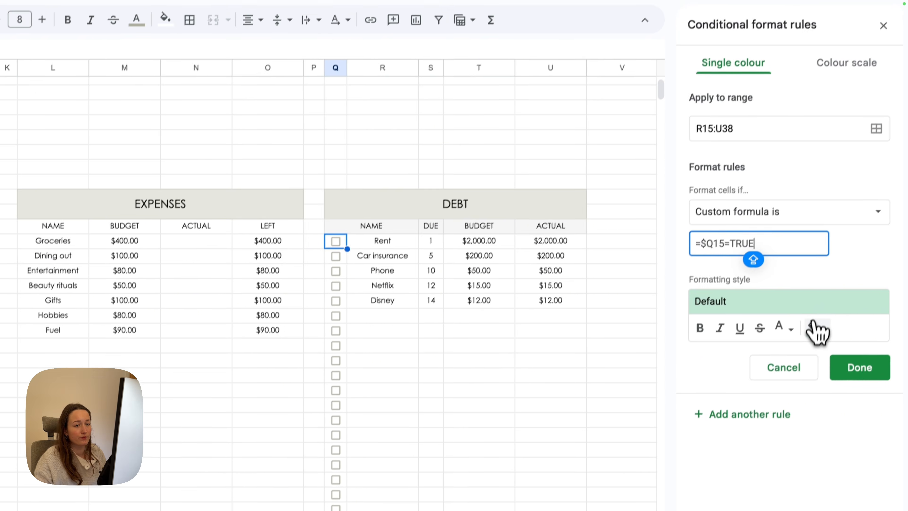
Format the debt rule with strikethrough text and no fill colour, save it and close the conditional formatting rules
left_click(875, 303)
left_click(780, 369)
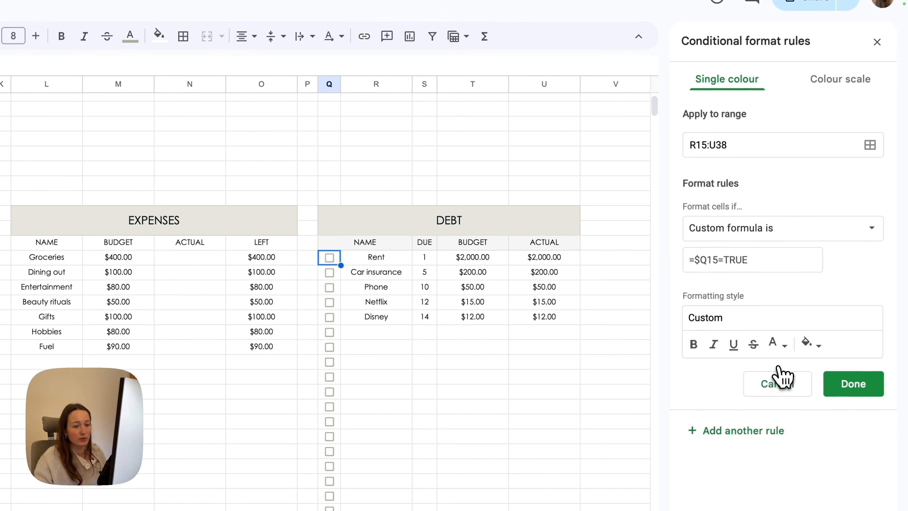
left_click(753, 345)
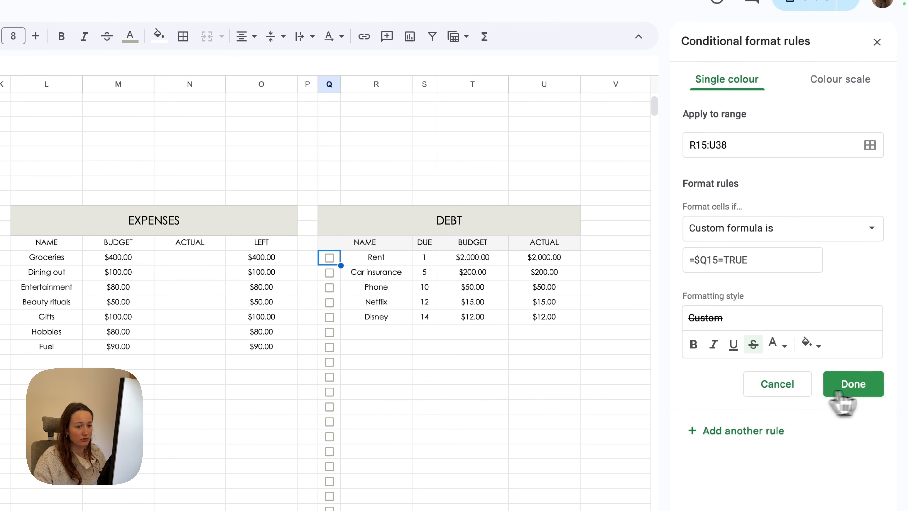
left_click(857, 390)
left_click(877, 41)
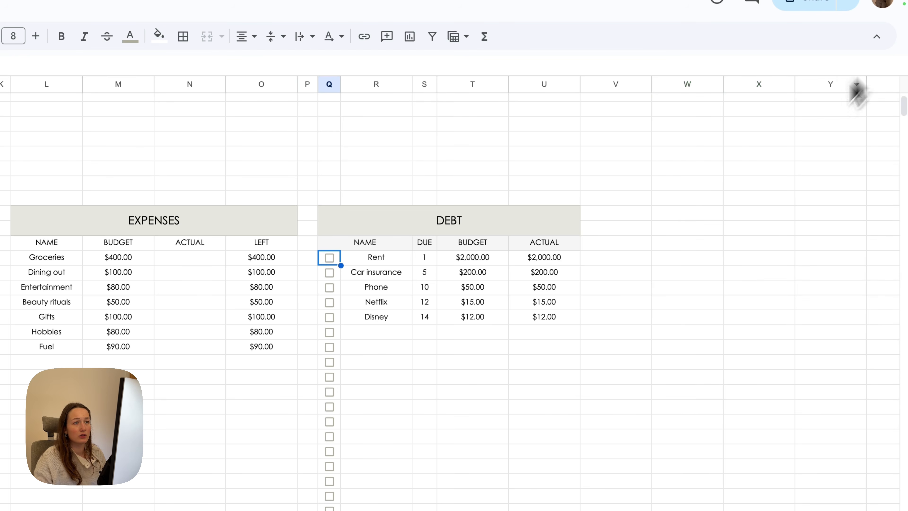
Tick and untick the first three checkboxes of the debt table to test its strikethrough rule
left_click(371, 233)
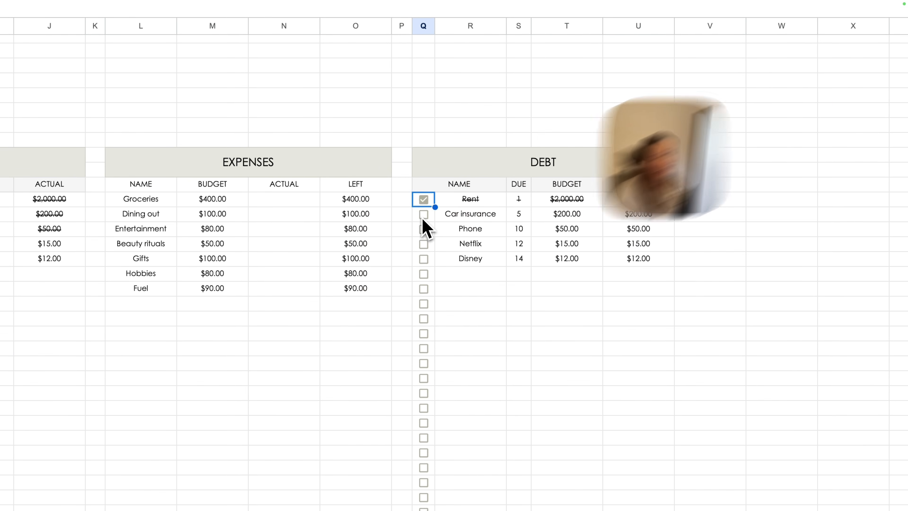
left_click(371, 248)
left_click(371, 263)
left_click(423, 229)
left_click(424, 214)
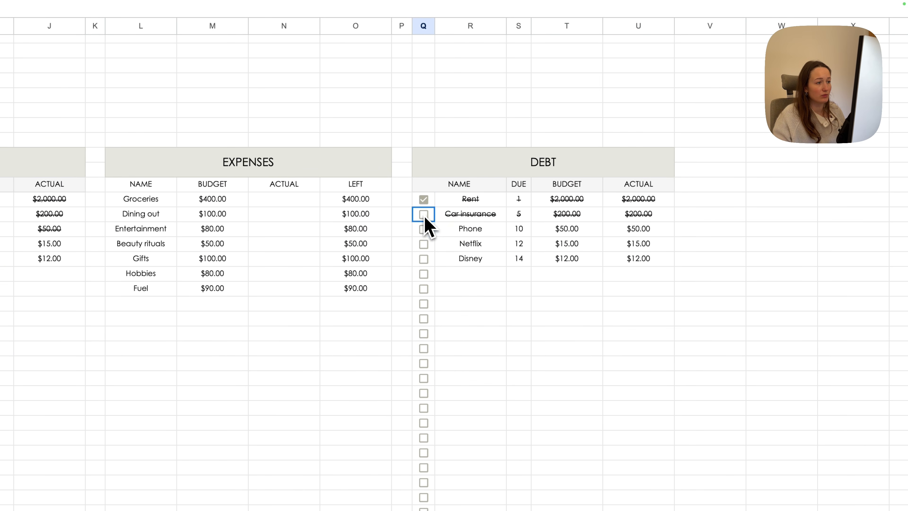
left_click(424, 200)
Clear the copied bill entries from R15:U19 of the debt table and select its first name cell
left_click_drag(476, 200, 612, 259)
key("Delete")
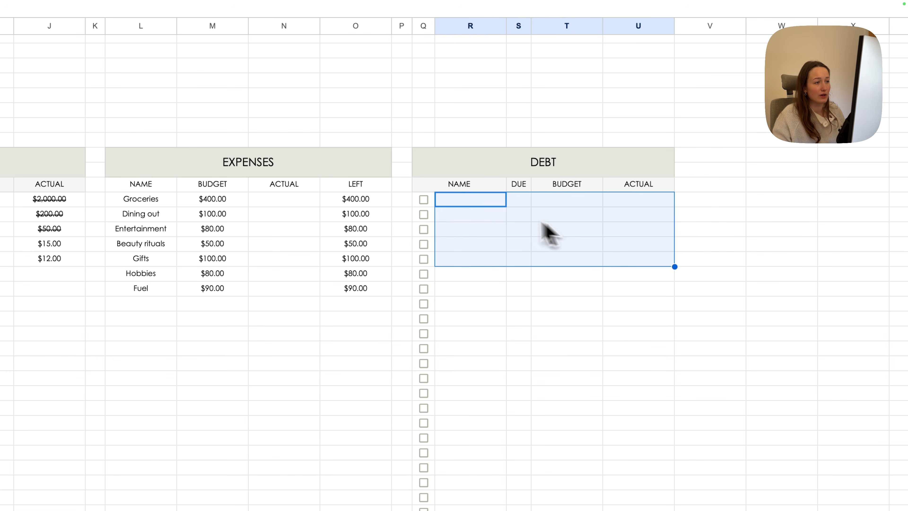
left_click(493, 202)
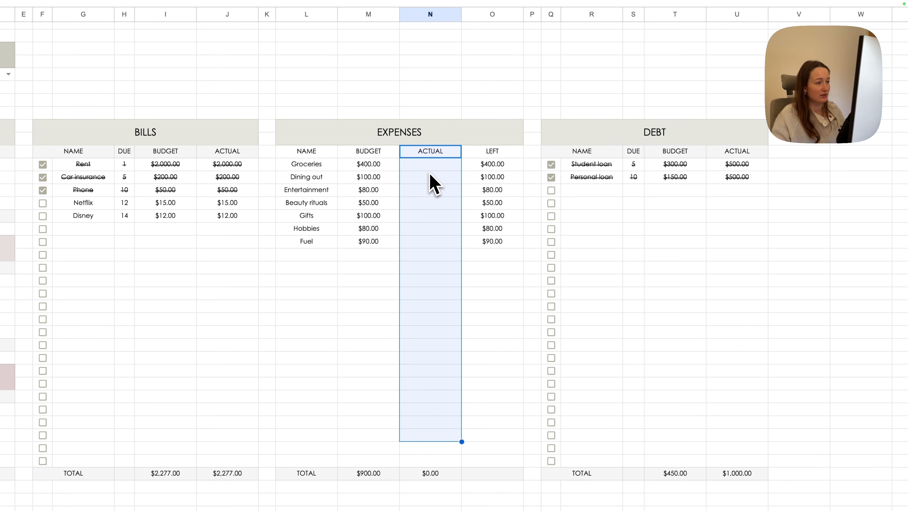
key("Down")
type("=")
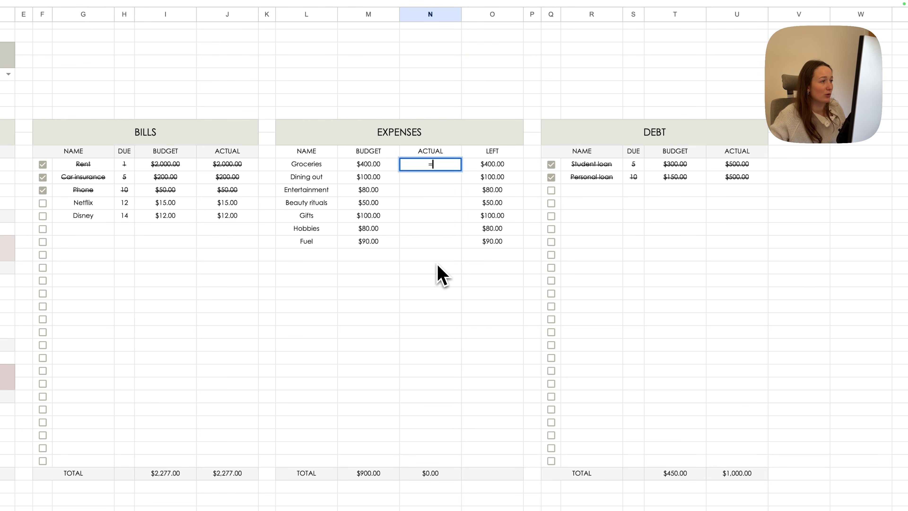
type("400+2")
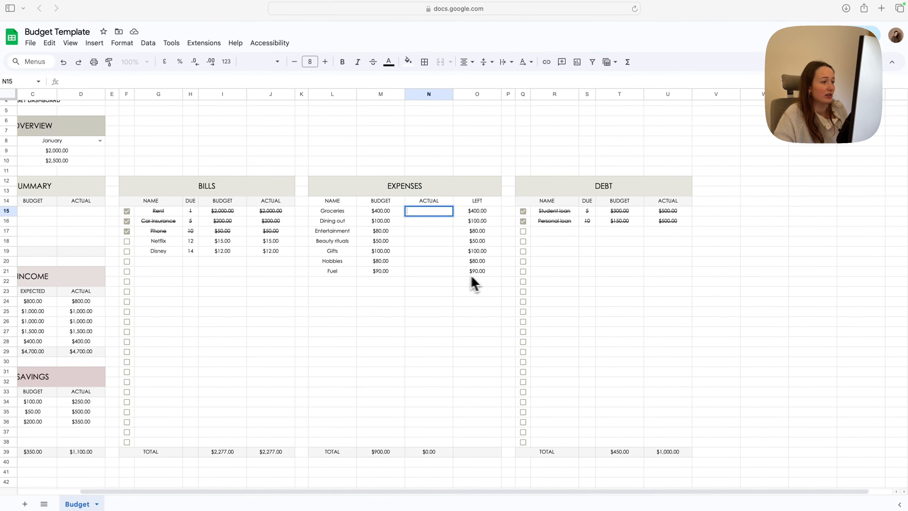
left_click(486, 243)
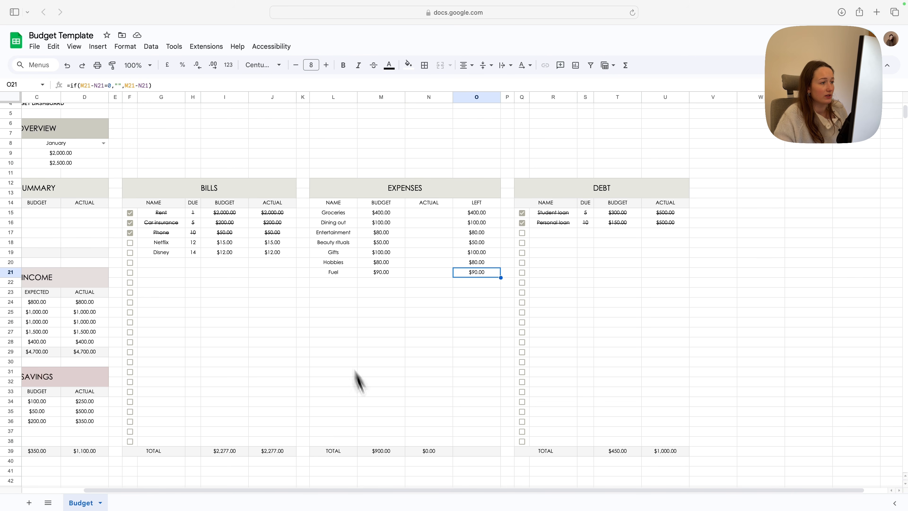
Merge B41:O42 below the budget tables and enter the title EXPENSE TRACKER in the merged cell
left_click_drag(406, 491, 307, 499)
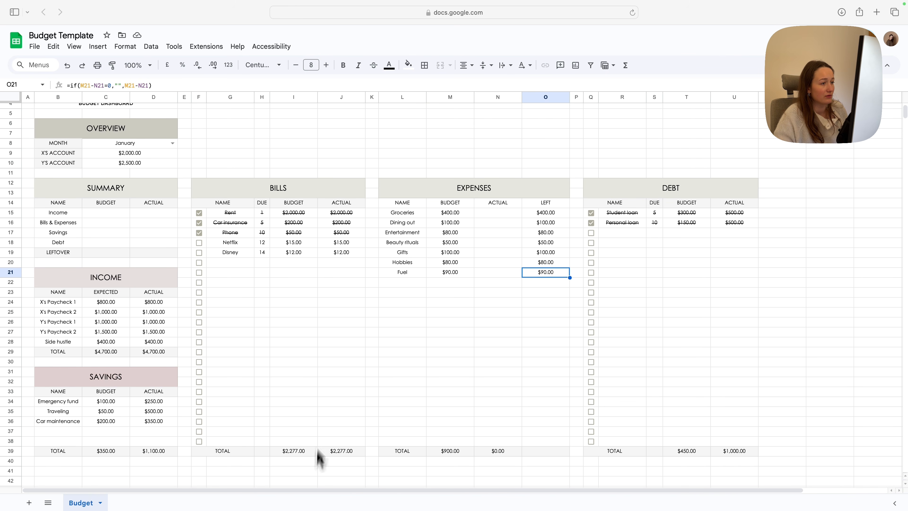
scroll(324, 425, "down", 5)
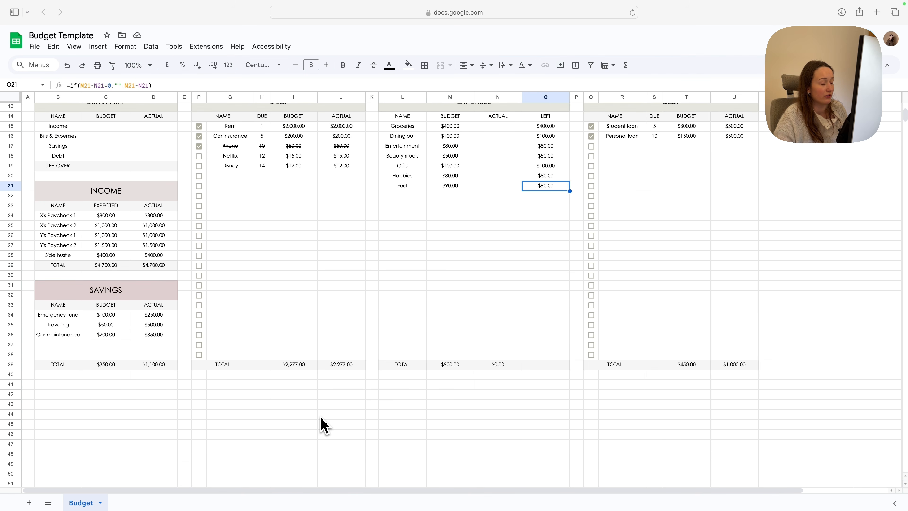
scroll(324, 425, "down", 1)
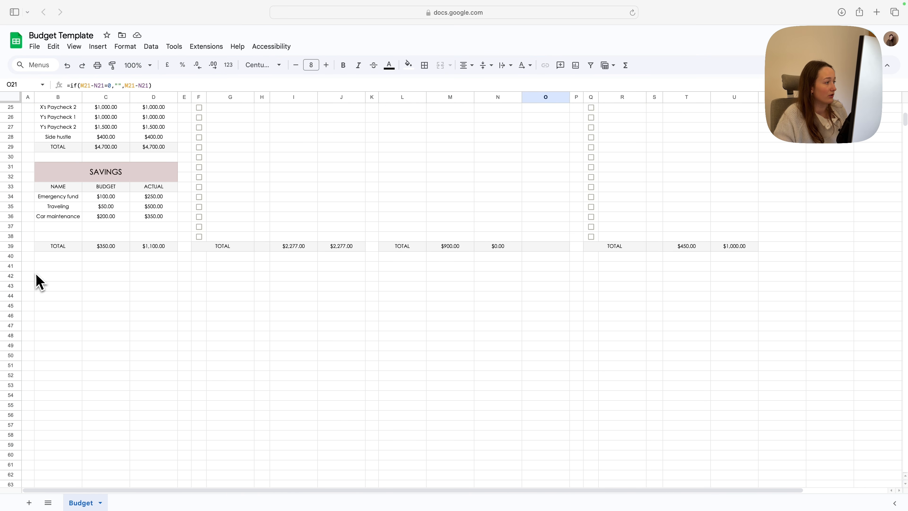
left_click(54, 270)
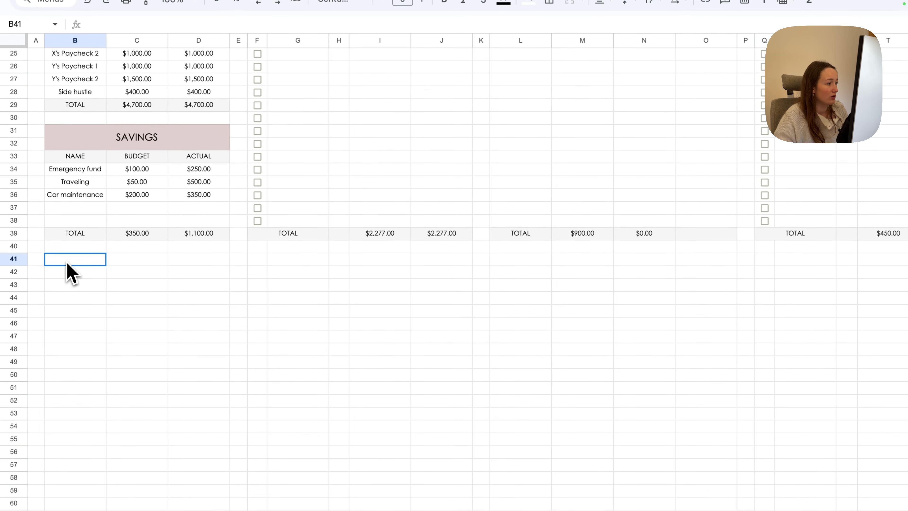
left_click_drag(54, 270, 505, 281)
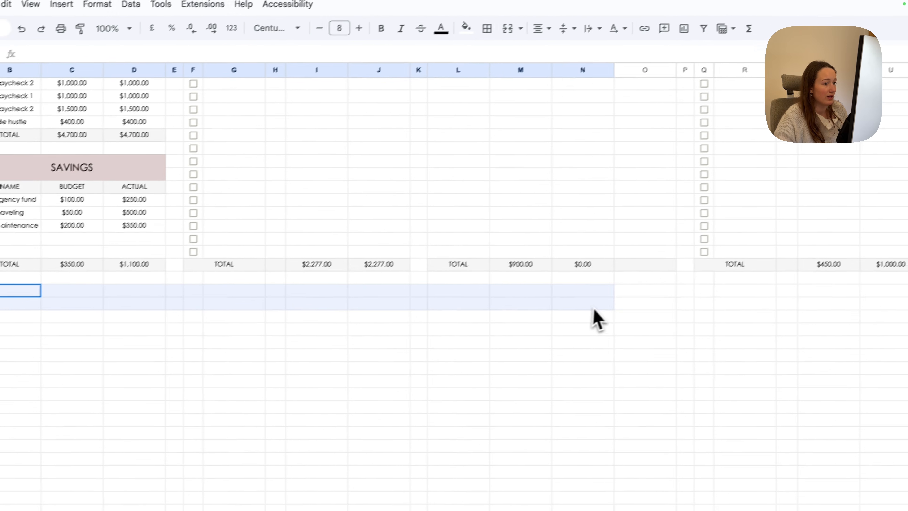
left_click_drag(598, 320, 638, 306)
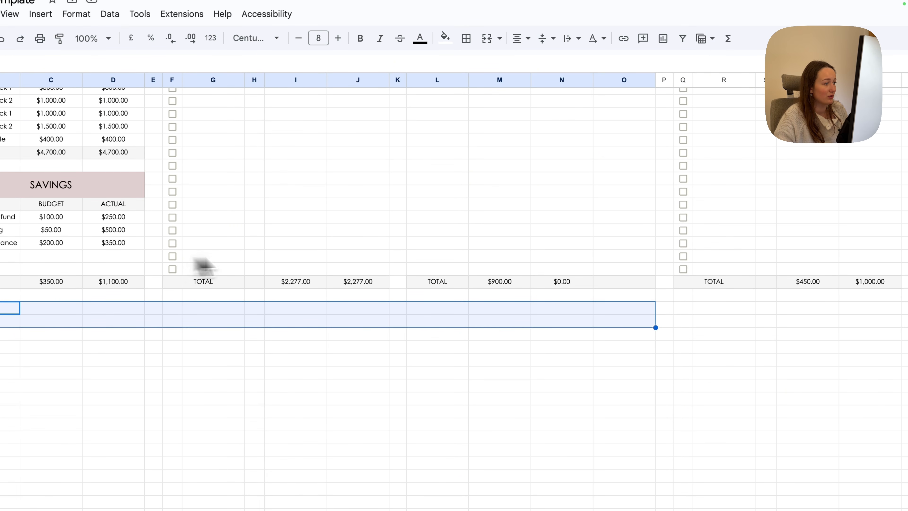
left_click(487, 38)
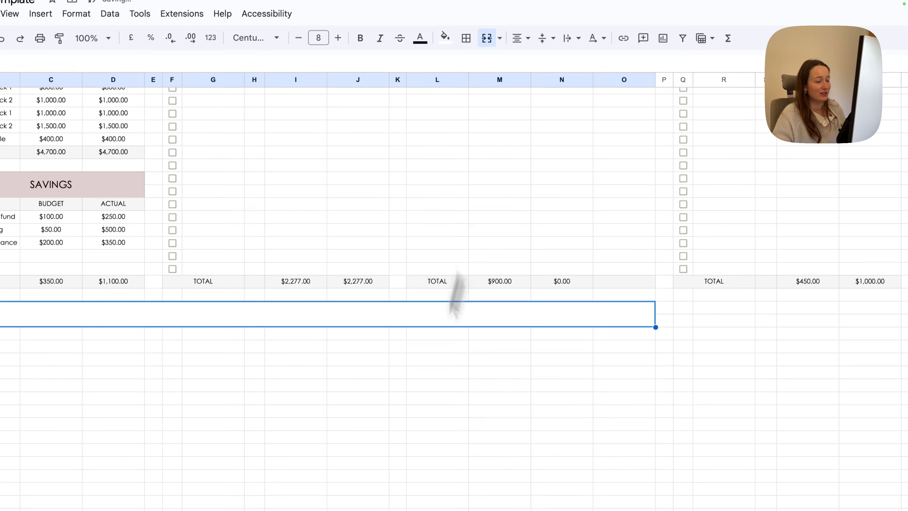
type("EXPE")
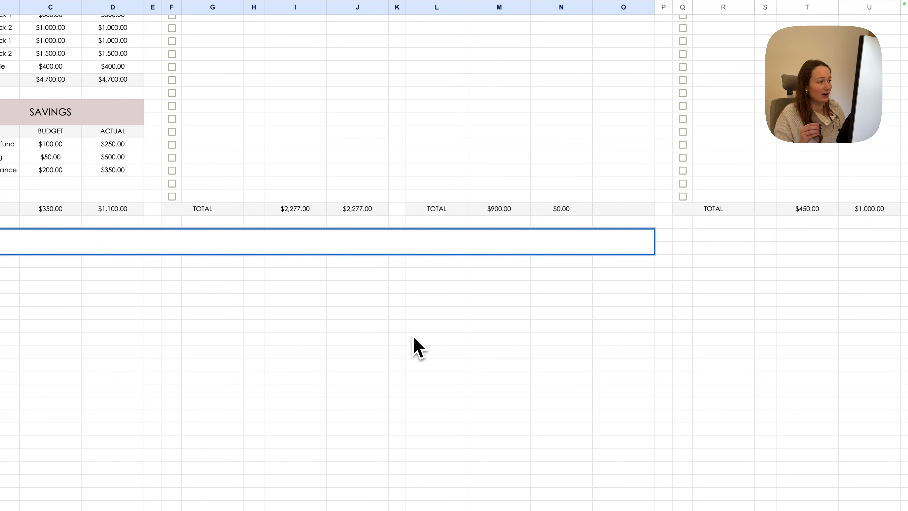
type("NSE TRACKER")
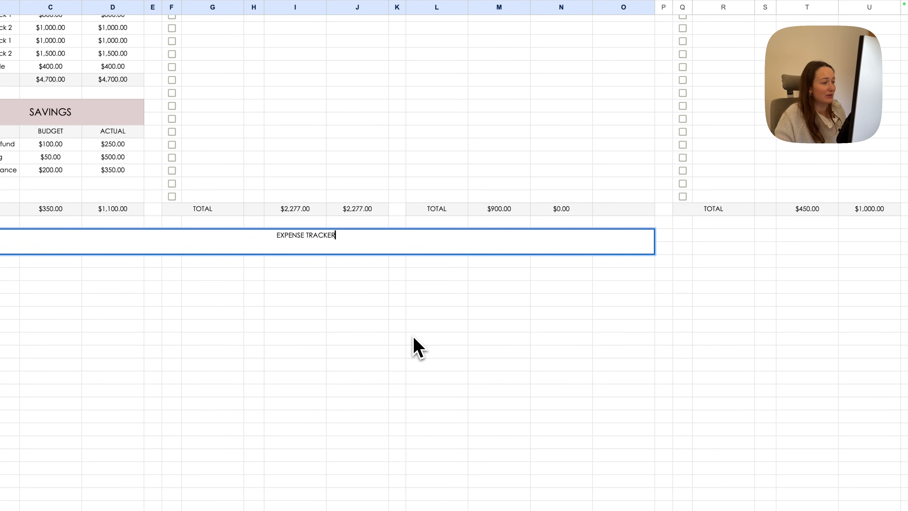
Set the EXPENSE TRACKER title to font size 12 and fill its merged cell with the darkest custom dusty pink
key("Return")
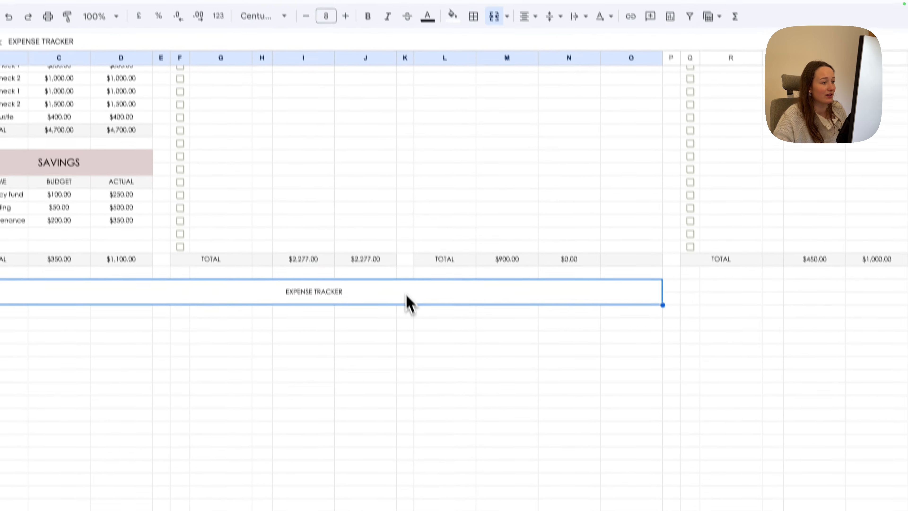
left_click(351, 49)
left_click(350, 50)
left_click(351, 50)
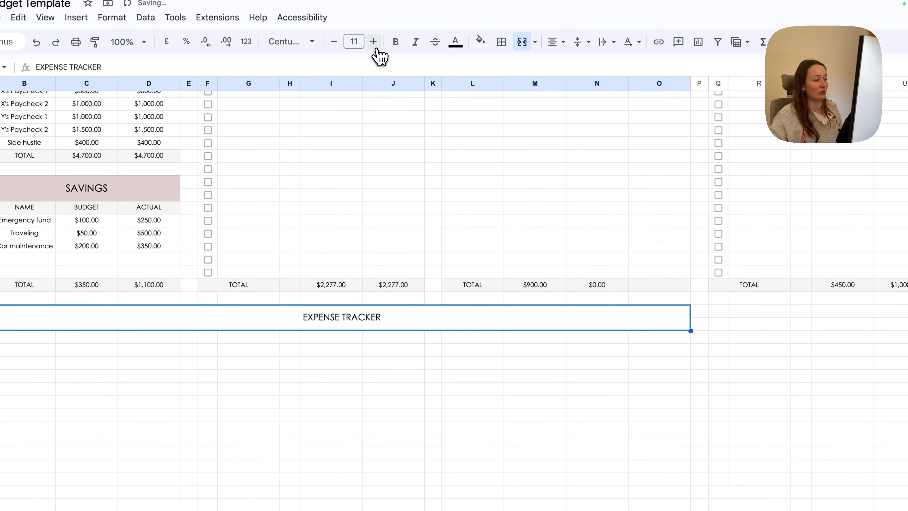
left_click(351, 50)
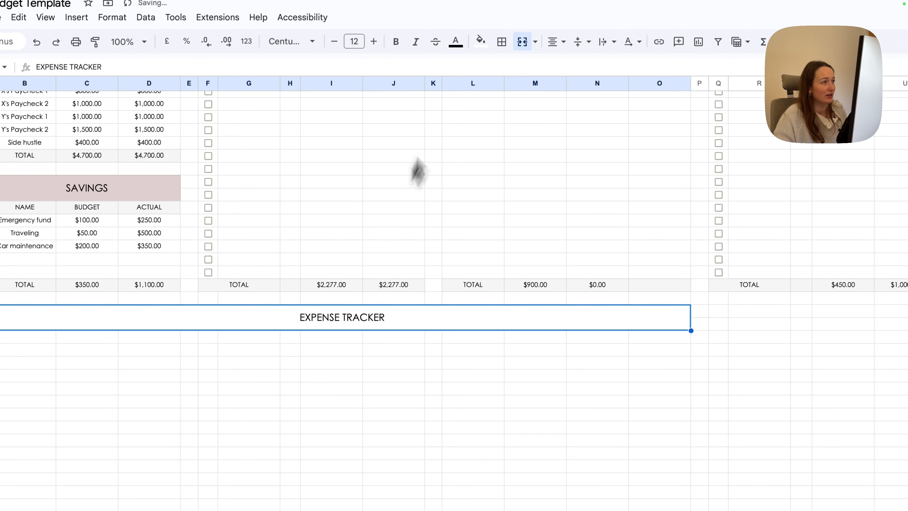
left_click(480, 41)
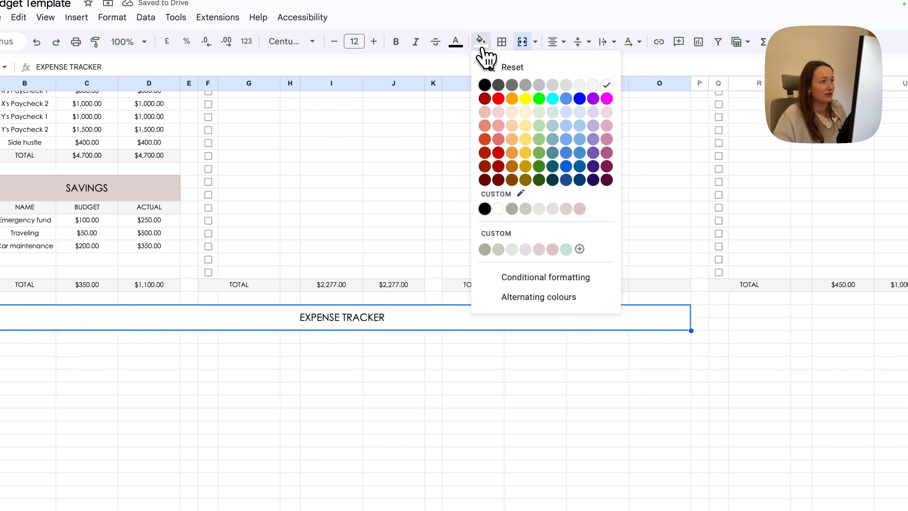
left_click(579, 209)
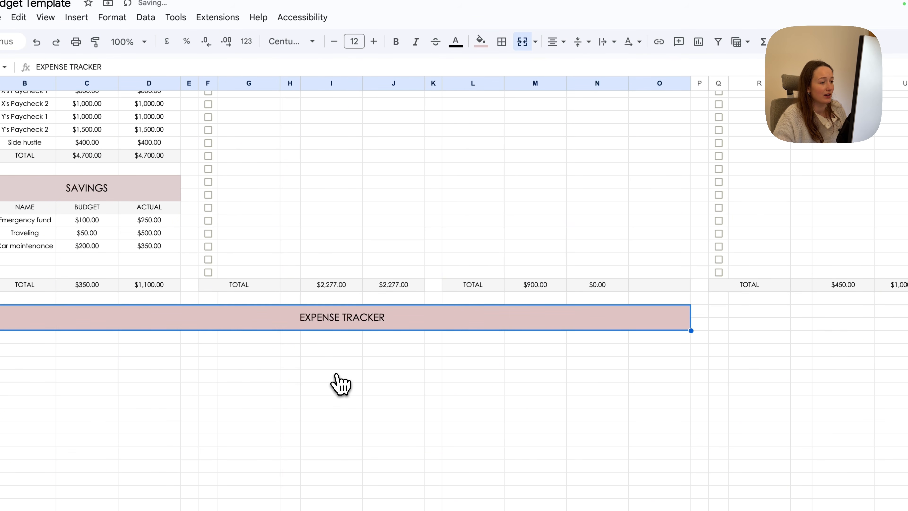
Enter the column headers DATE in B43 and AMOUNT in C43 below the EXPENSE TRACKER title
left_click(102, 255)
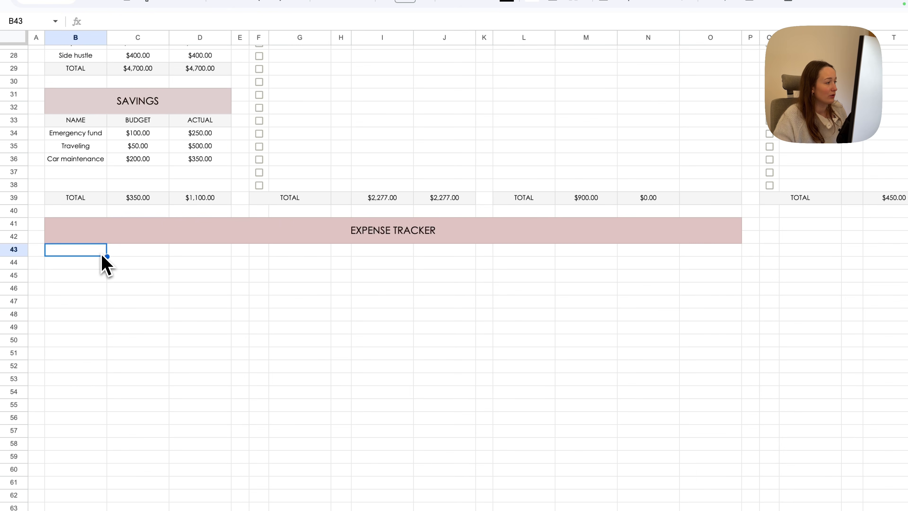
scroll(106, 264, "down", 2)
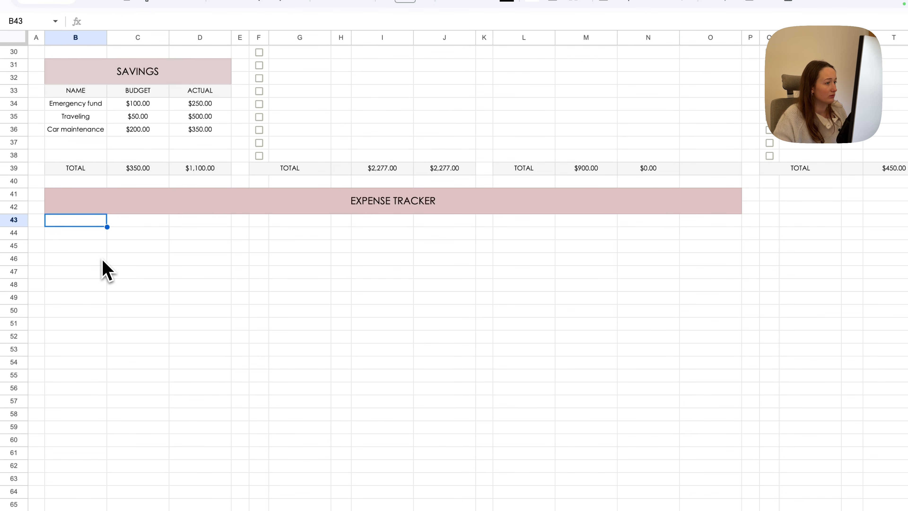
key("Tab")
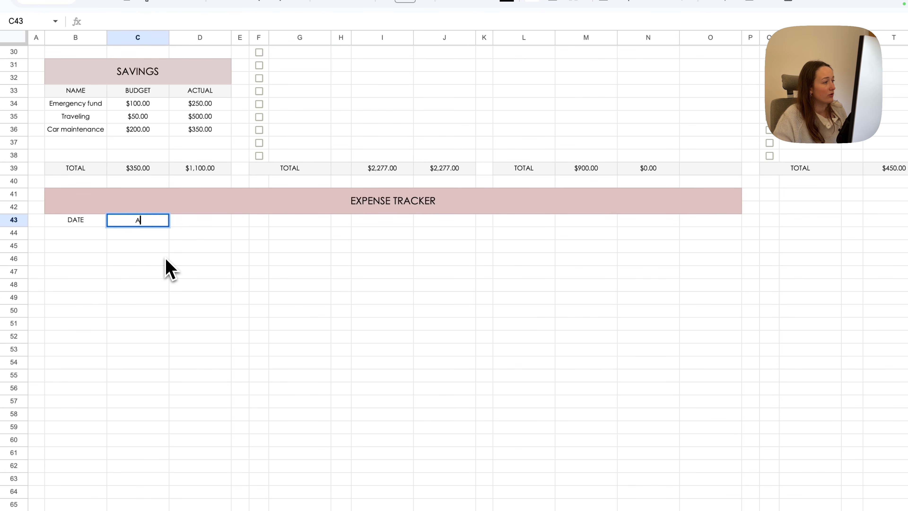
type("AMOUNT")
key("Tab")
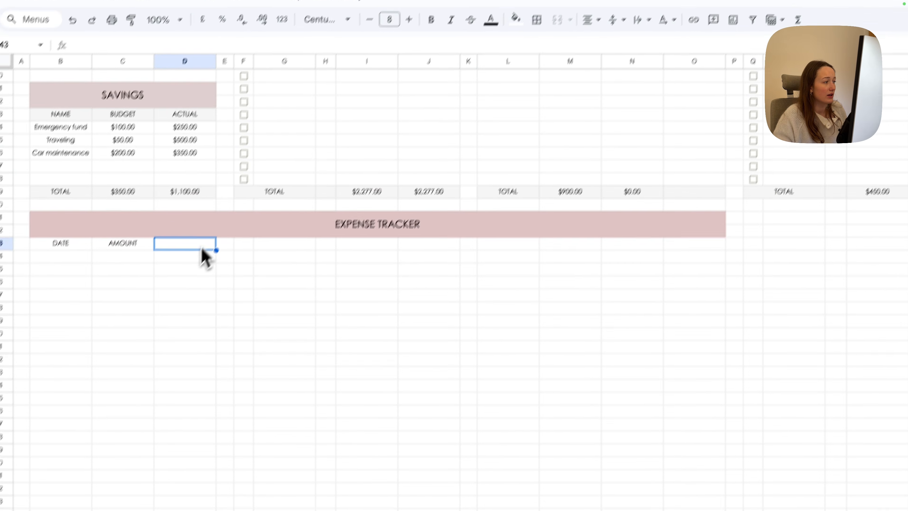
Merge D43:F43 for the header CATEGORY and G43:O43 for the header NOTES
left_click_drag(216, 222, 258, 225)
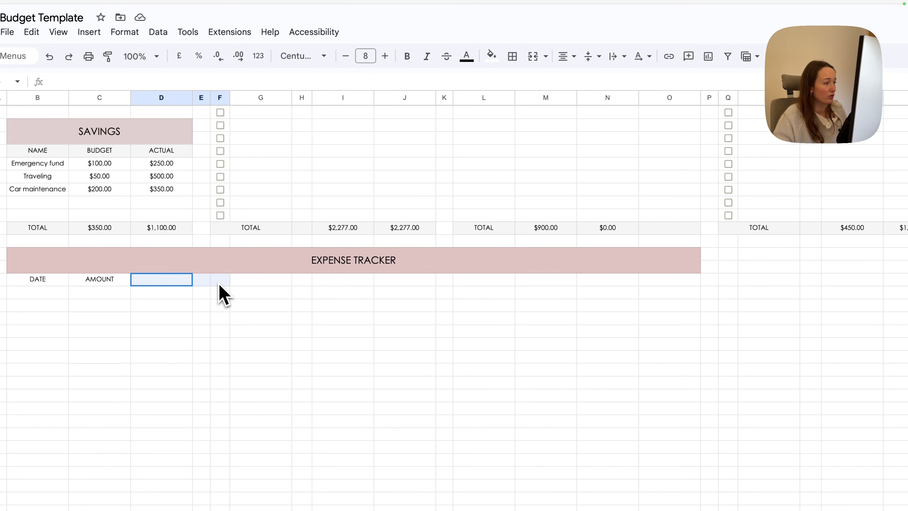
left_click(533, 56)
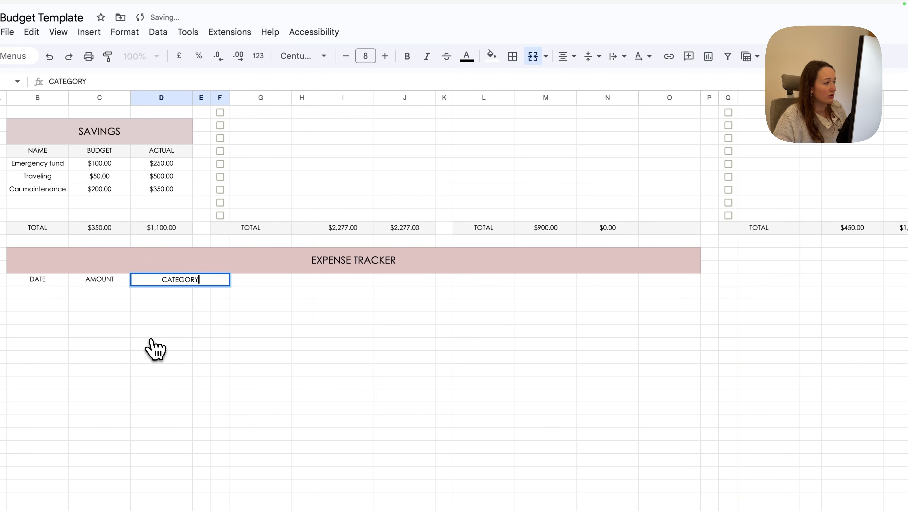
key("Tab")
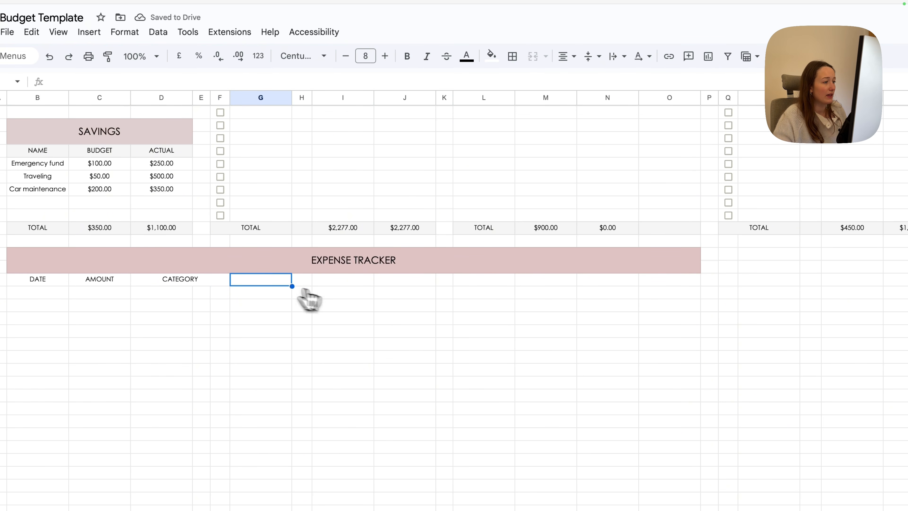
left_click_drag(250, 280, 610, 286)
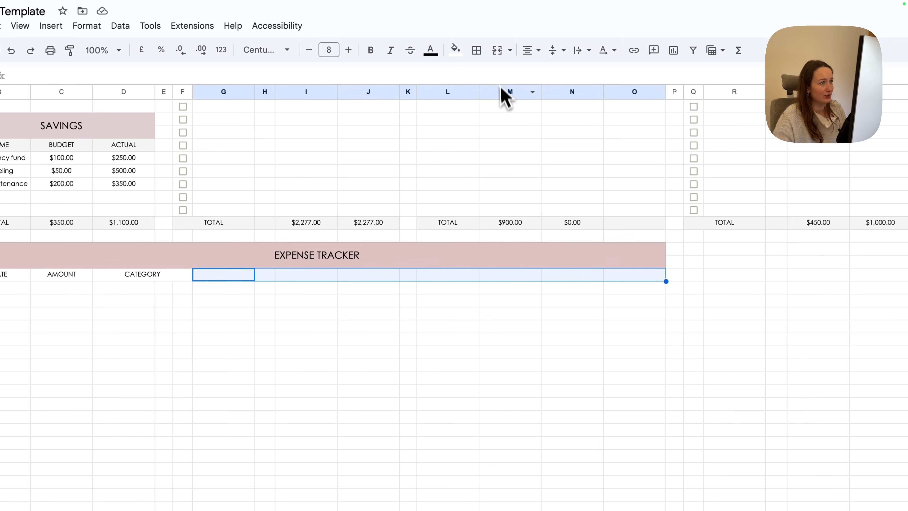
left_click(498, 50)
type("NOTES")
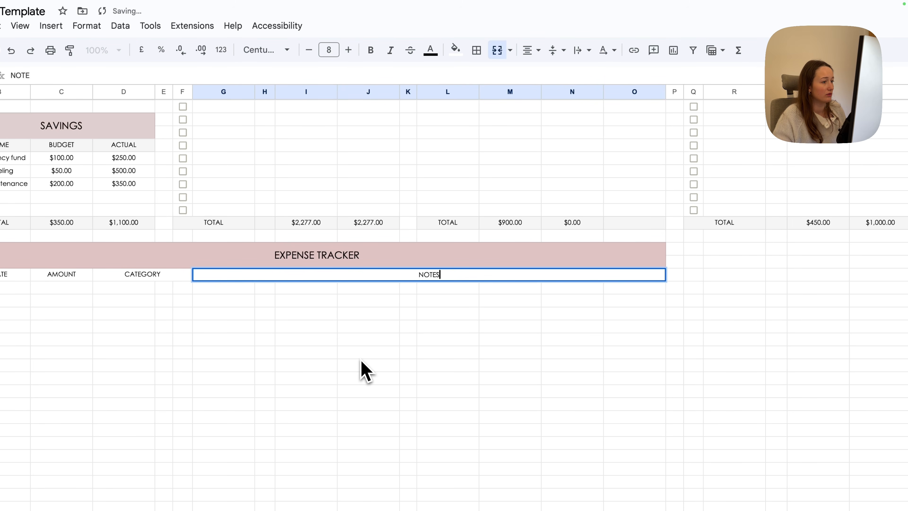
key("Return")
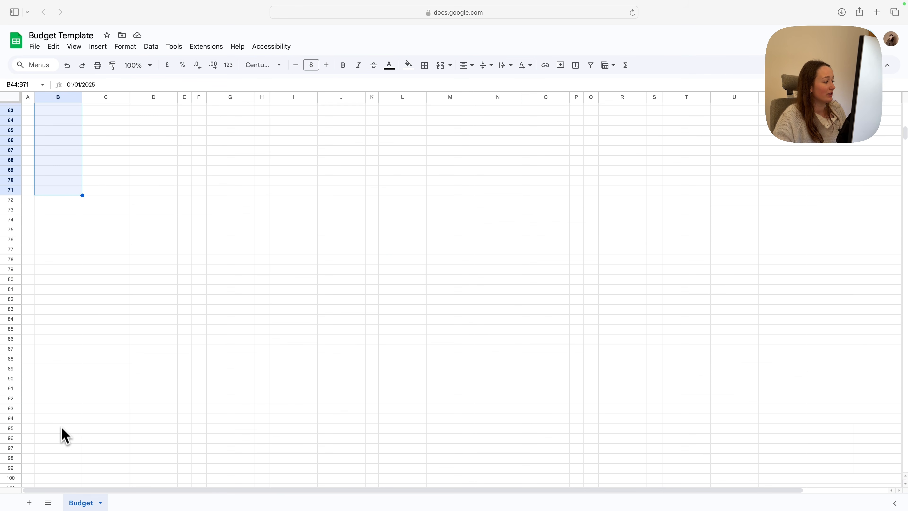
Add a data validation rule to the date column B44:B96 that requires a valid date
left_click(62, 449, "shift")
scroll(156, 392, "down", 1)
left_click(64, 450, "shift")
scroll(161, 379, "up", 6)
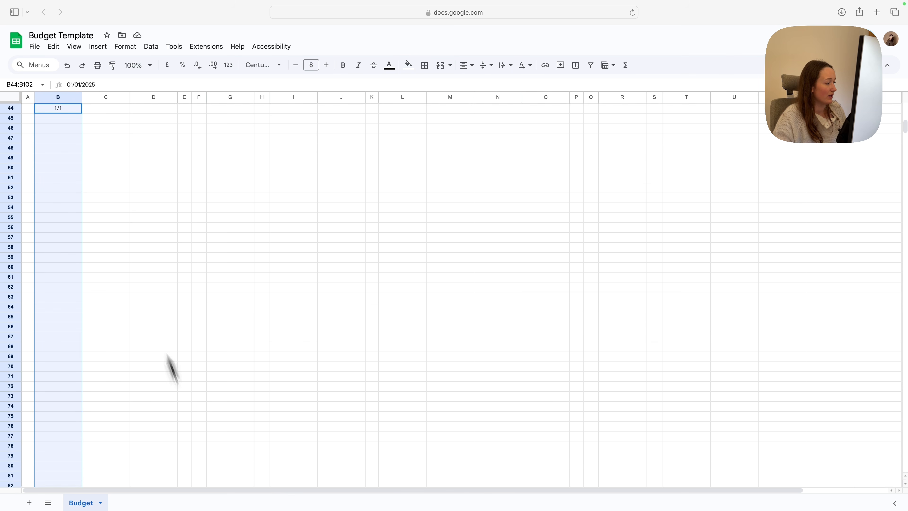
scroll(150, 208, "up", 5)
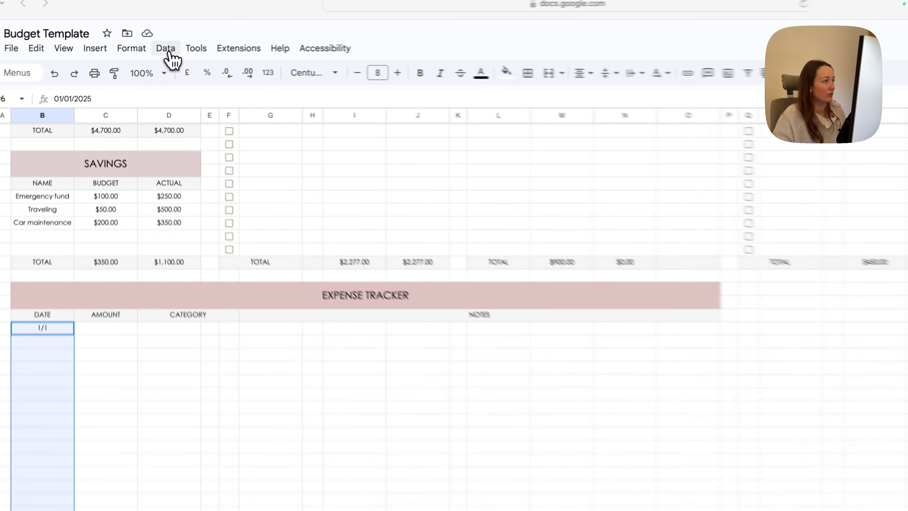
left_click(151, 46)
left_click(195, 273)
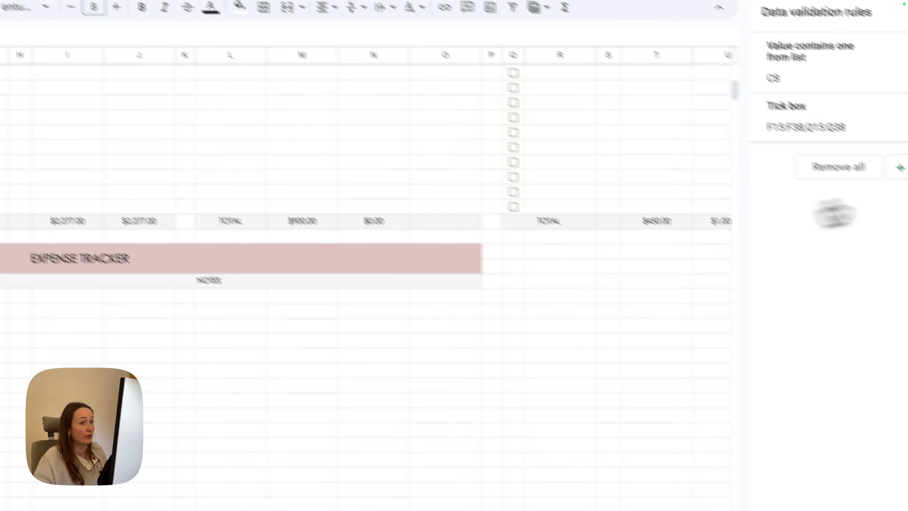
left_click(875, 133)
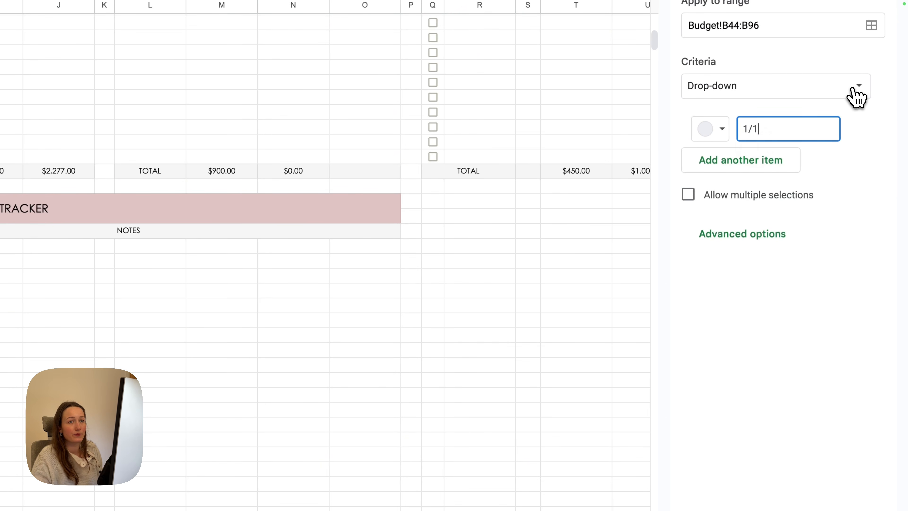
left_click(858, 94)
left_click(786, 266)
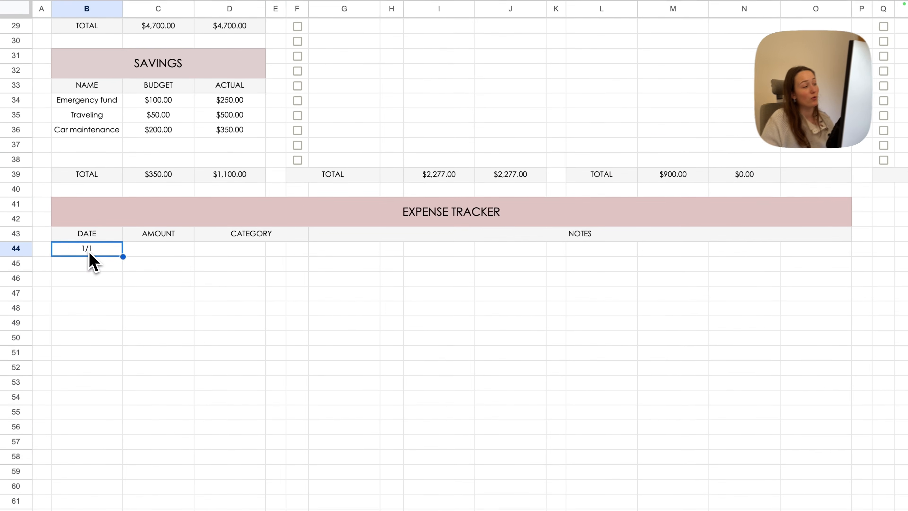
Choose 1 January 2025 for B44 and 2 January 2025 for B45 with the date picker
double_click(89, 253)
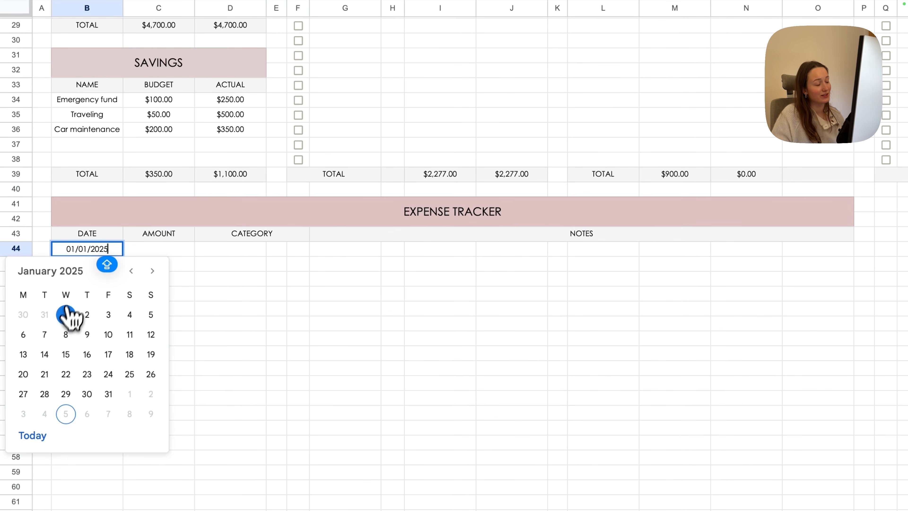
left_click(68, 315)
double_click(100, 267)
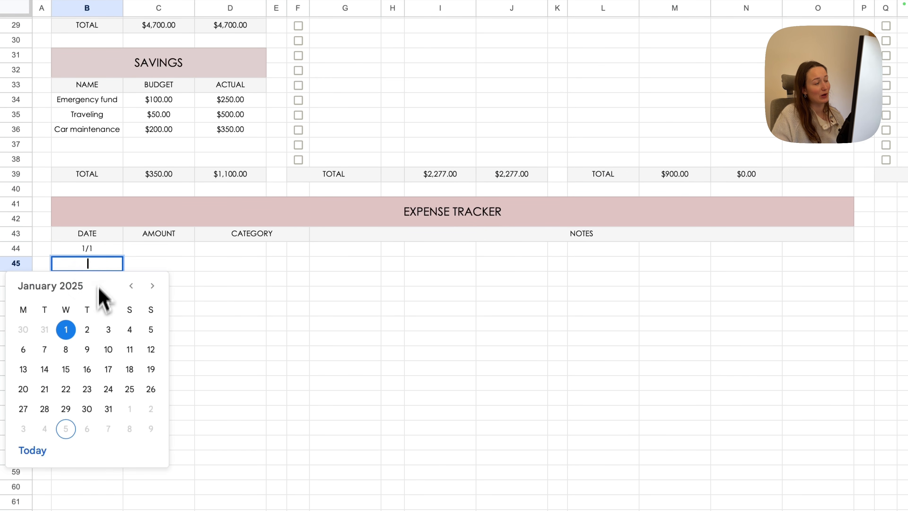
left_click(91, 315)
left_click(109, 254)
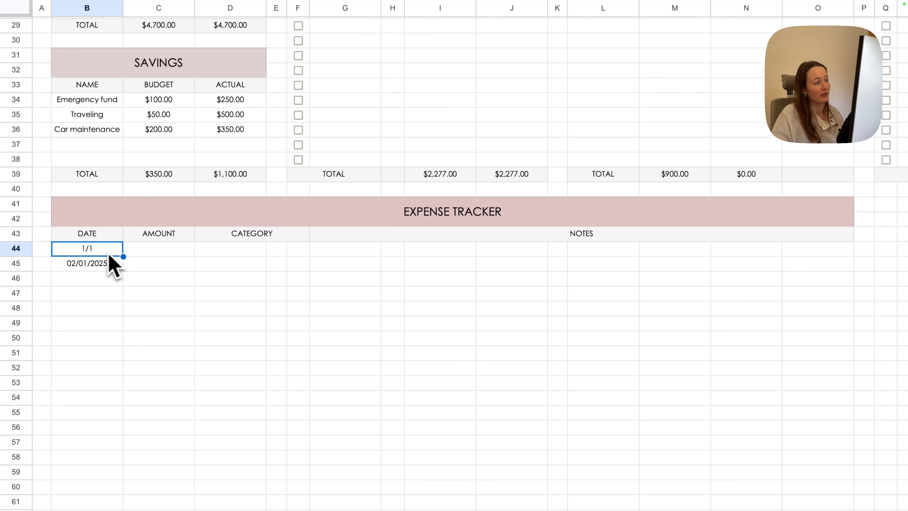
Apply the custom date format "5 Aug 1930" (day, abbreviated month, year) to the date column B44:B96
scroll(118, 372, "down", 15)
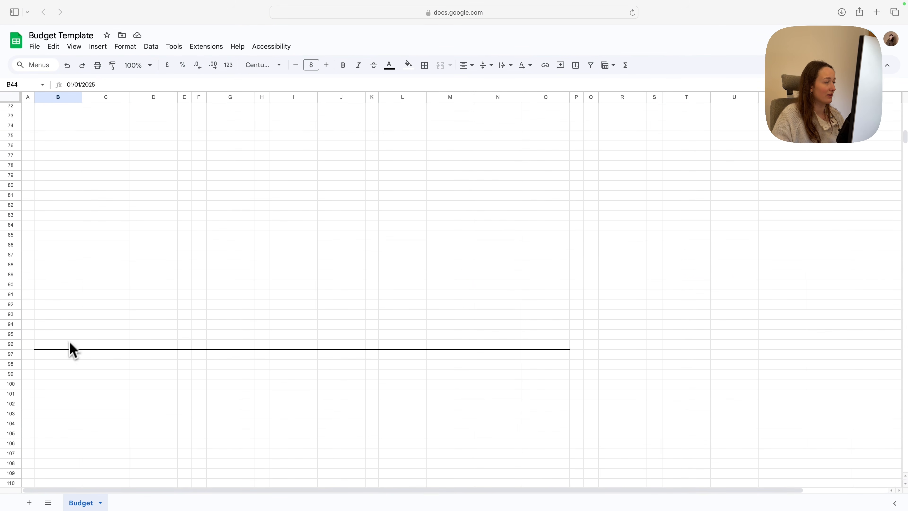
left_click(68, 348, "shift")
scroll(100, 336, "up", 14)
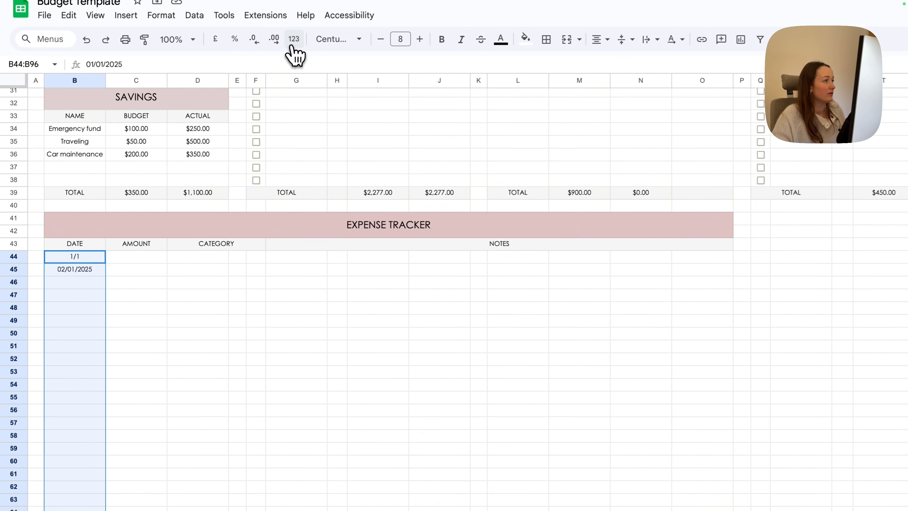
left_click(228, 64)
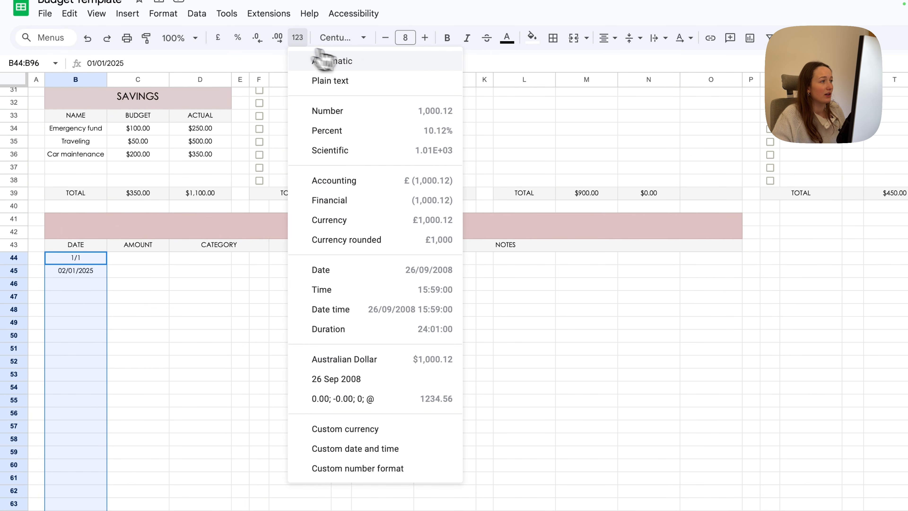
left_click(401, 450)
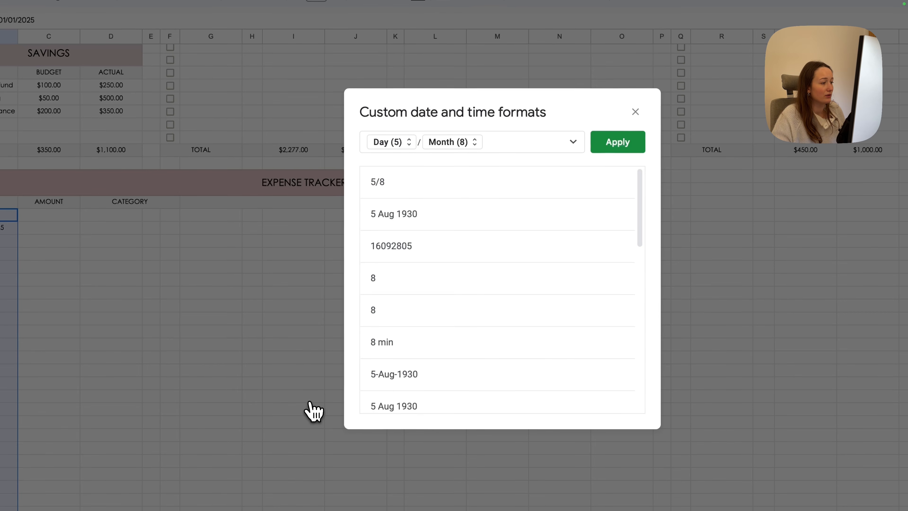
left_click(430, 216)
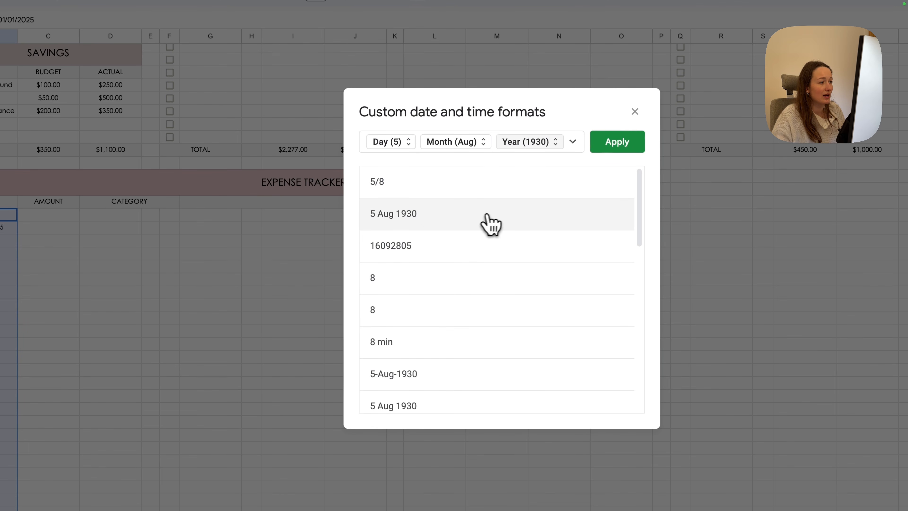
left_click(624, 142)
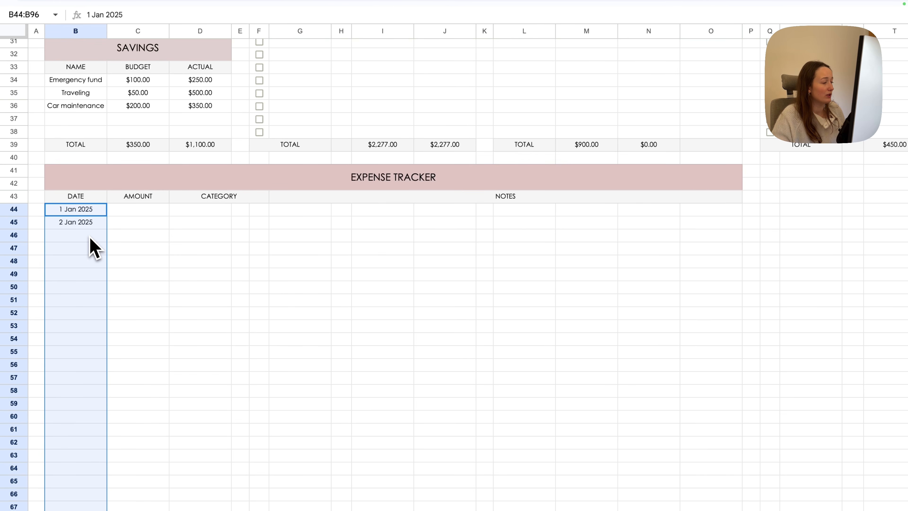
Choose 3, 4 and 5 January 2025 for cells B46, B47 and B48 with the date picker
double_click(91, 237)
left_click(95, 294)
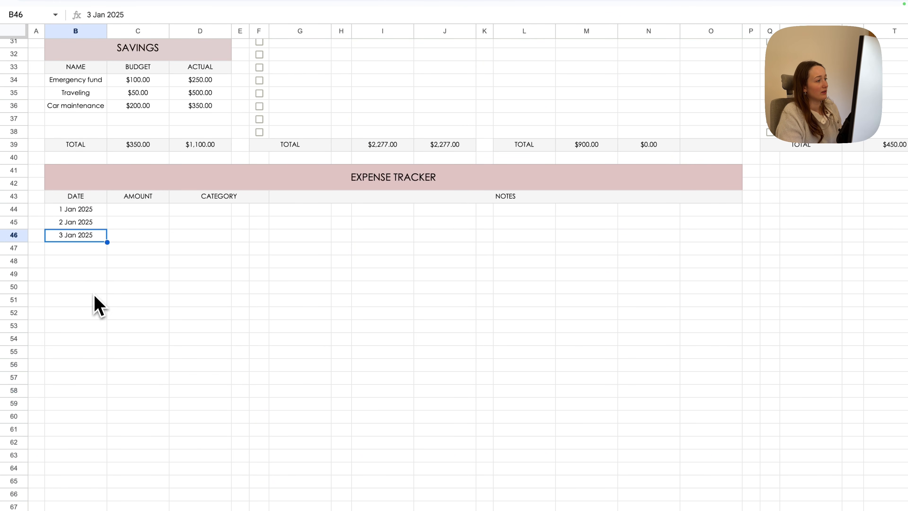
double_click(94, 251)
left_click(111, 304)
left_click(93, 265)
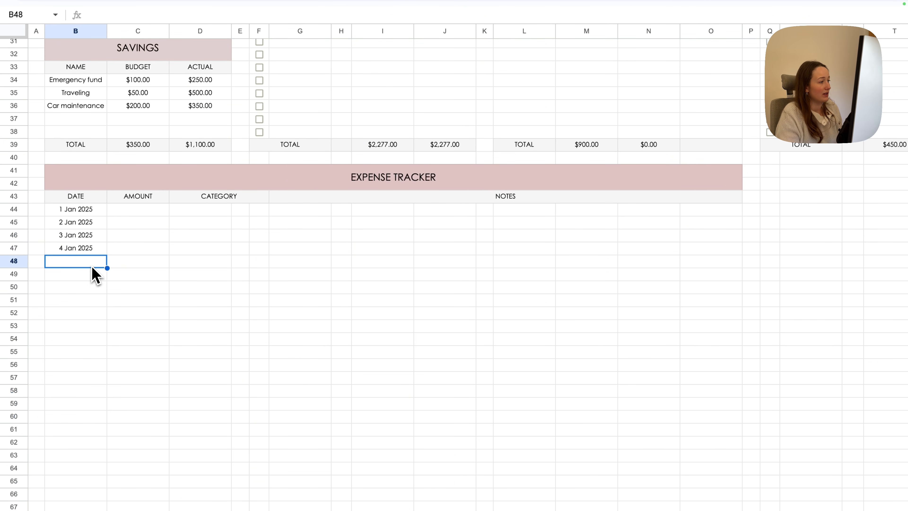
double_click(92, 265)
left_click(129, 317)
Enter the dates 6 to 10 January 2025 in cells B49 to B53 of the expense tracker
left_click(92, 276)
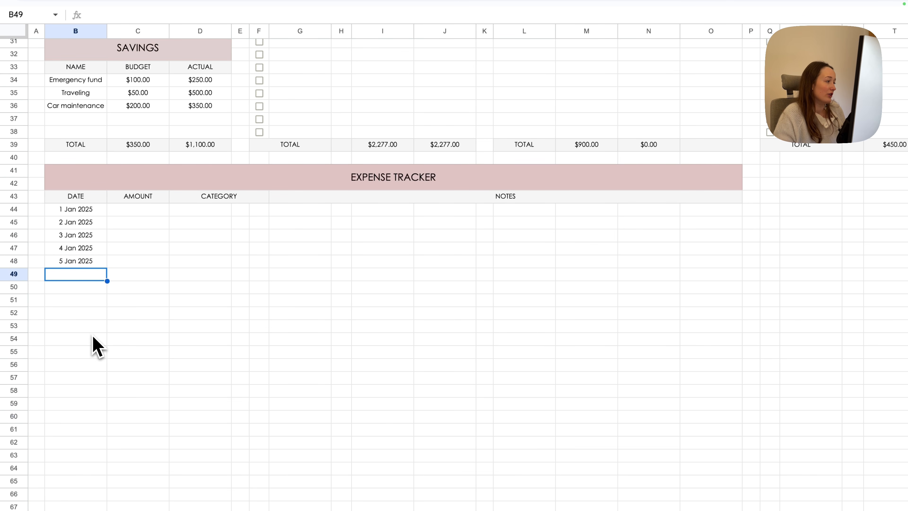
type("6/")
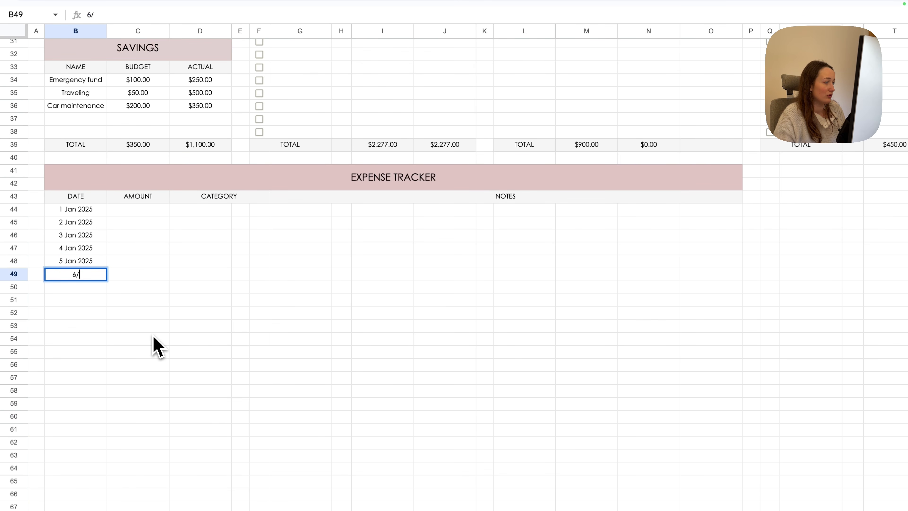
type("1")
key("Return")
type("7/1")
key("Return")
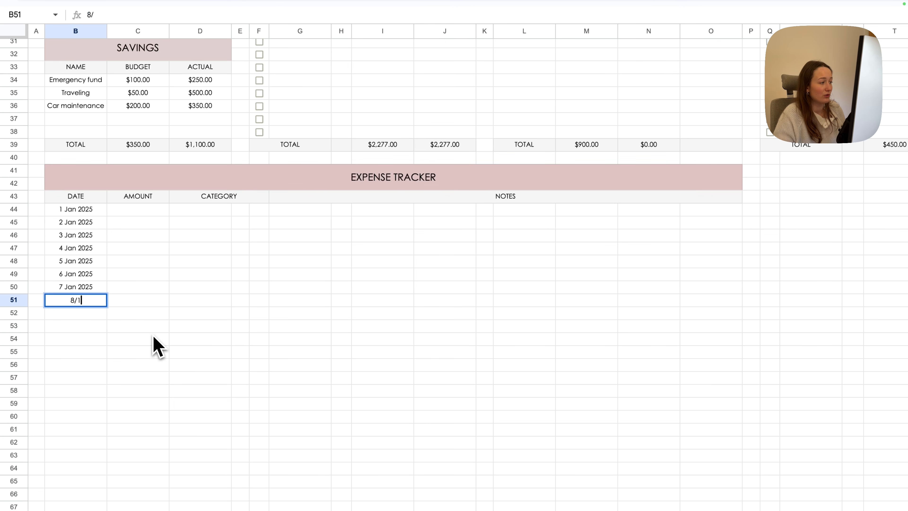
type("8/1")
key("Return")
type("9/")
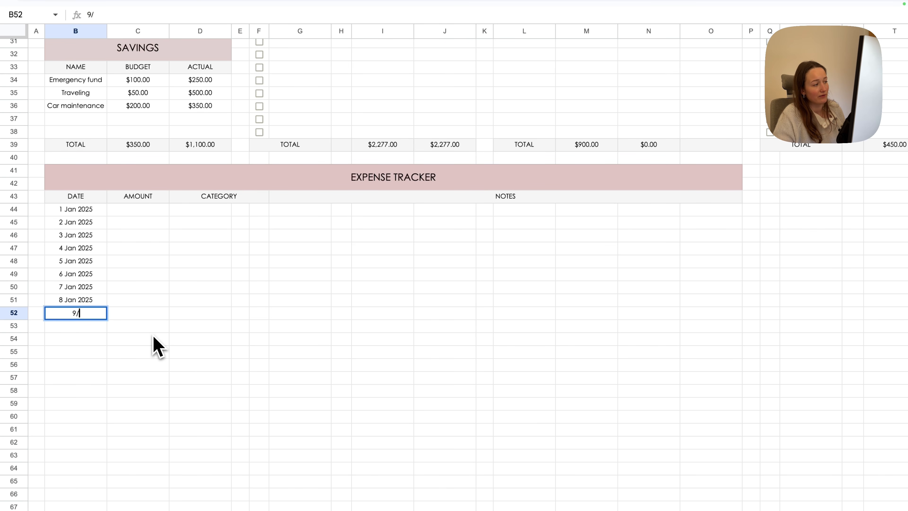
type("1")
key("Return")
type("10/1")
key("Return")
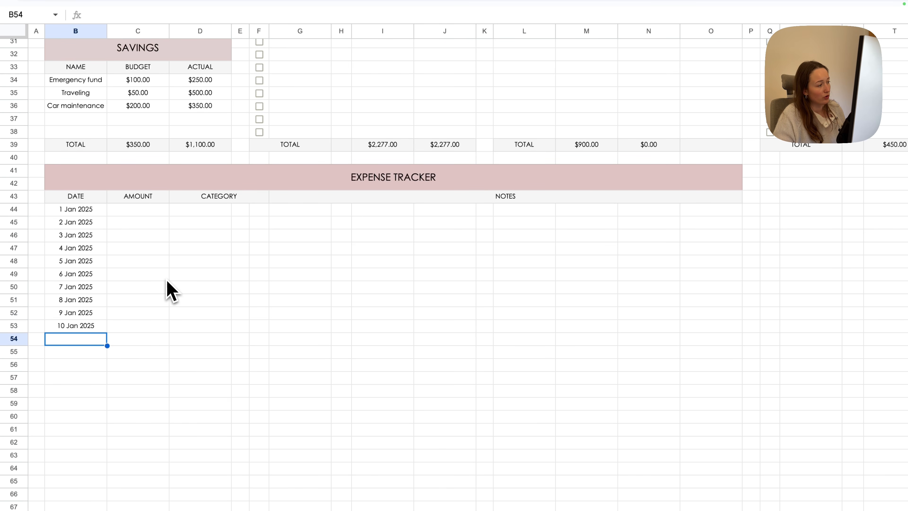
Enter the expense tracker amounts 20, 150, 20, 25, 50, 100, 50, 100, 80 and 50 in C44:C53
left_click(158, 210)
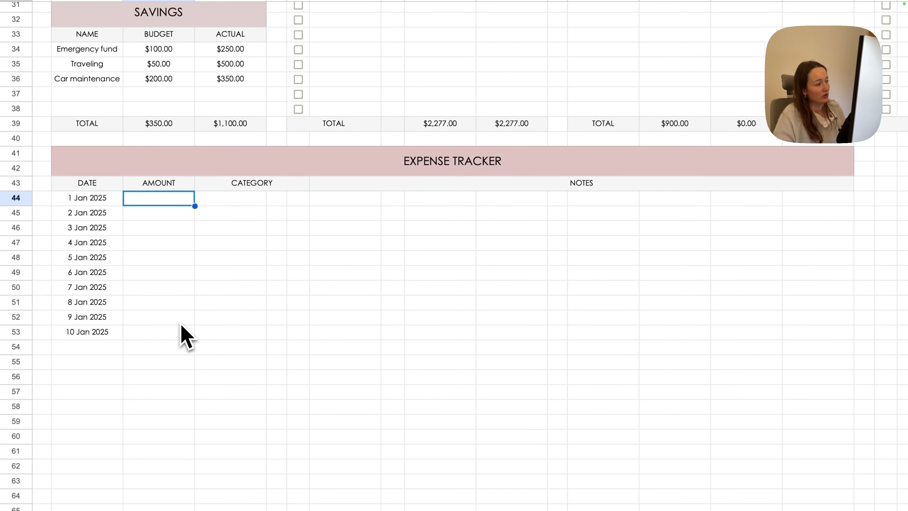
type("20")
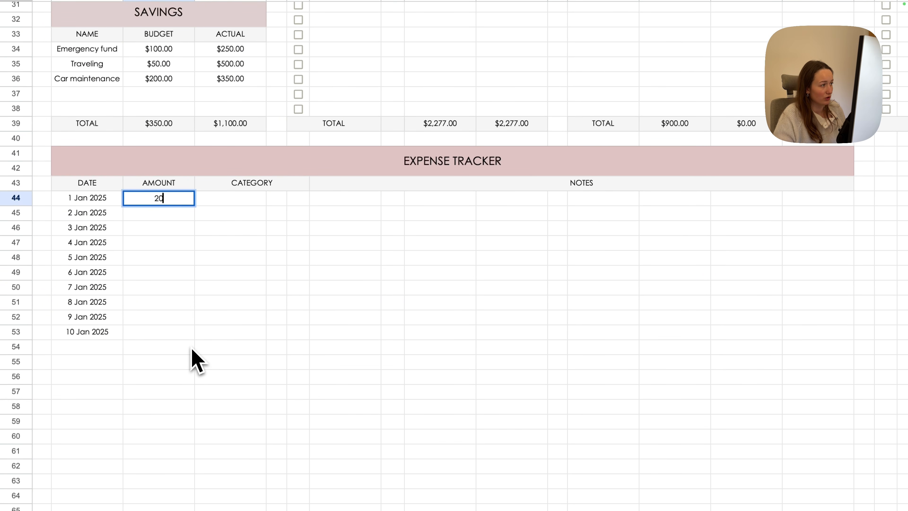
key("Return")
type("150")
key("Return")
type("20")
key("Return")
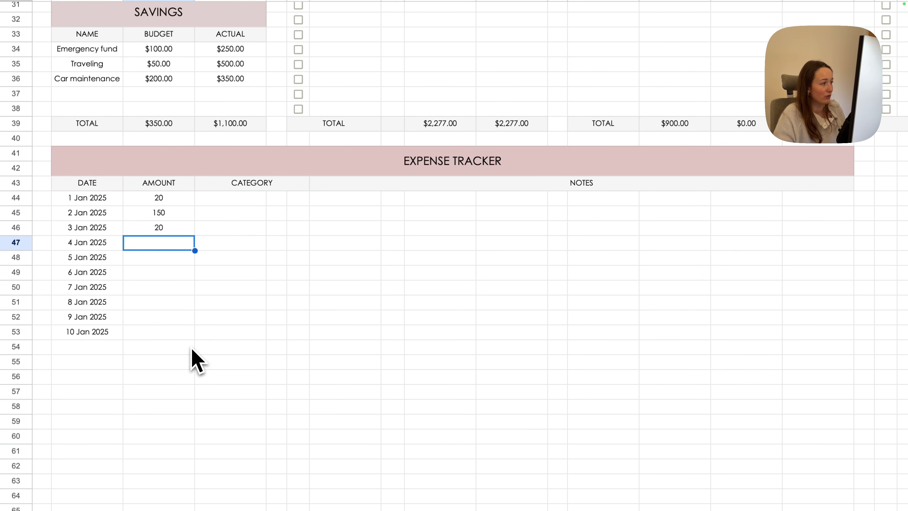
Merge columns D to F horizontally, row by row, under the expense tracker's Category header from row 44 down
left_click(161, 273)
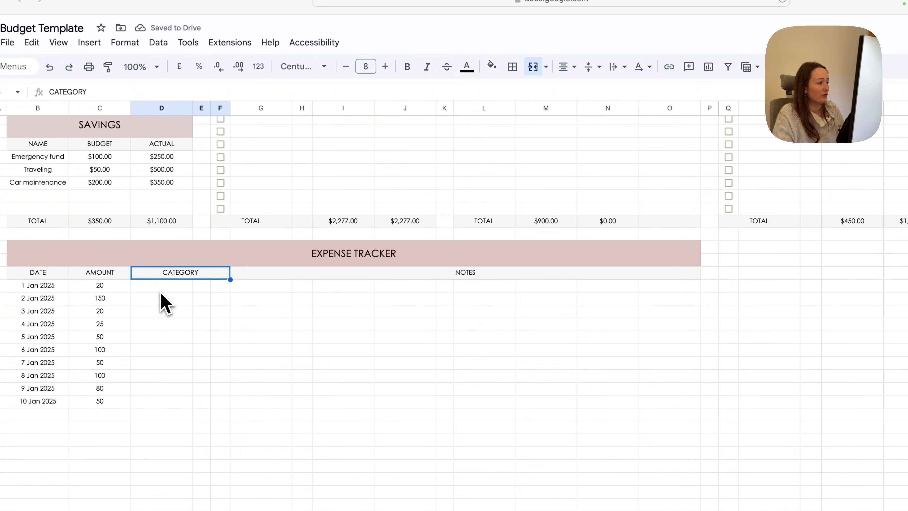
left_click_drag(161, 291, 222, 290)
left_click(533, 67)
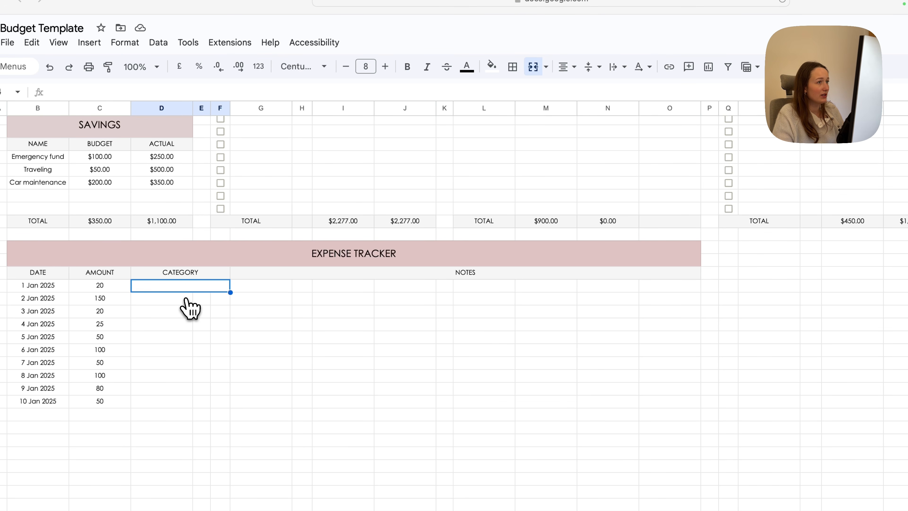
left_click_drag(186, 300, 212, 510)
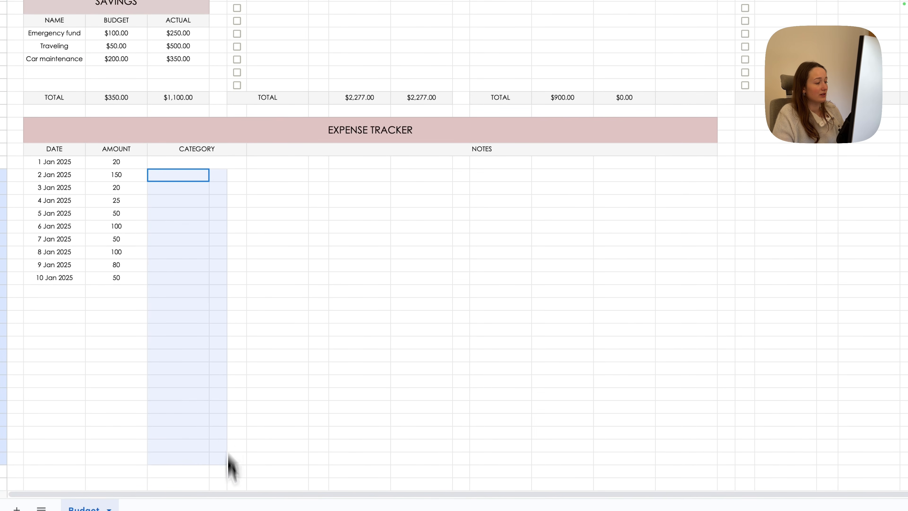
left_click_drag(231, 465, 229, 499)
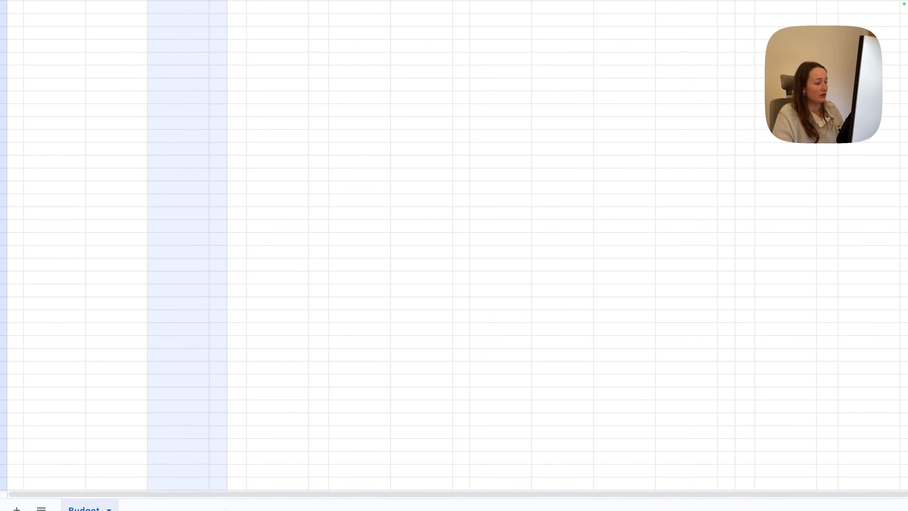
left_click(492, 43)
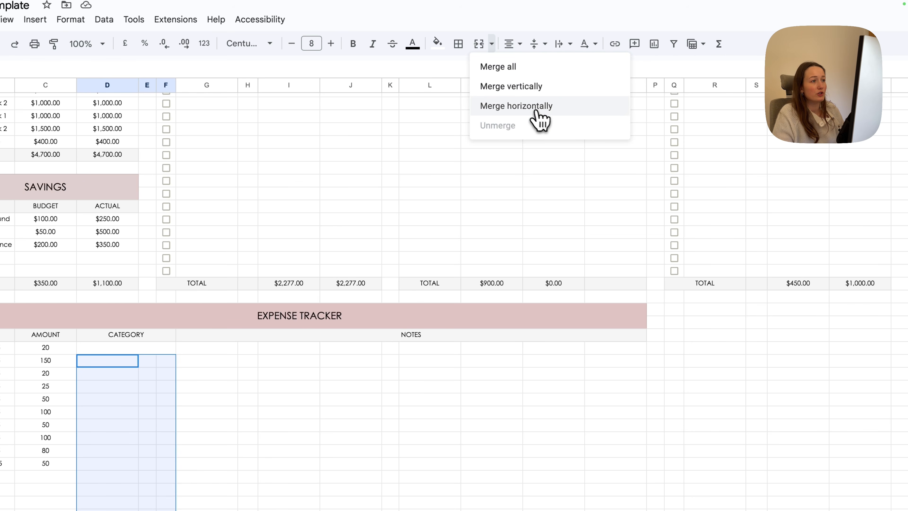
left_click(571, 118)
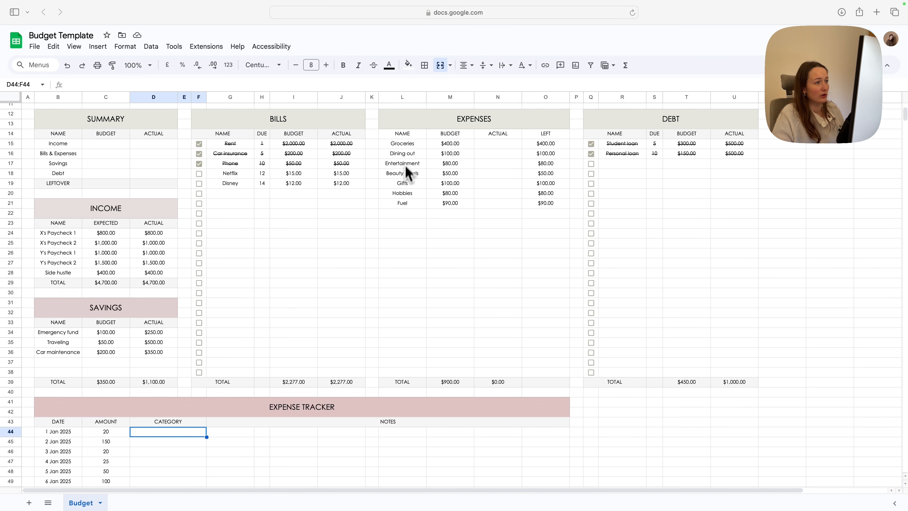
Add a data validation rule to the category cells D44:F96 with the Drop-down (from a range) criterion
scroll(183, 415, "down", 5)
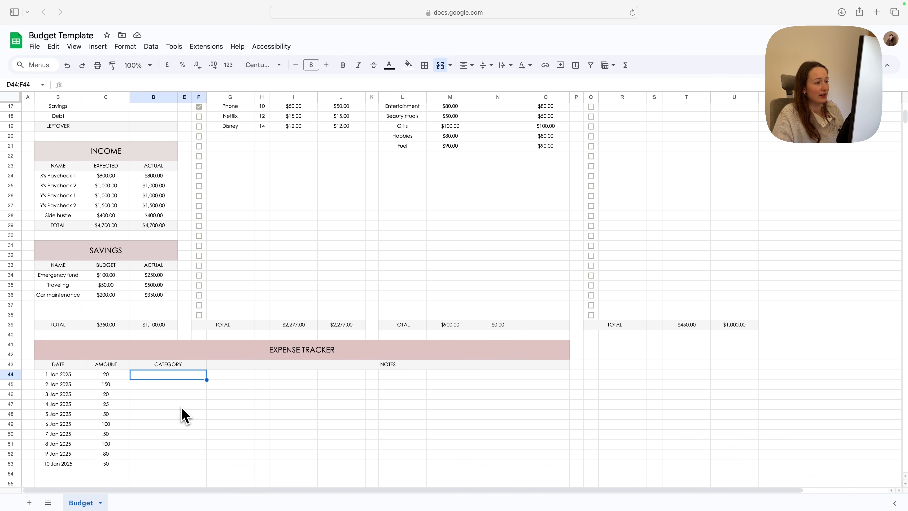
scroll(187, 350, "down", 15)
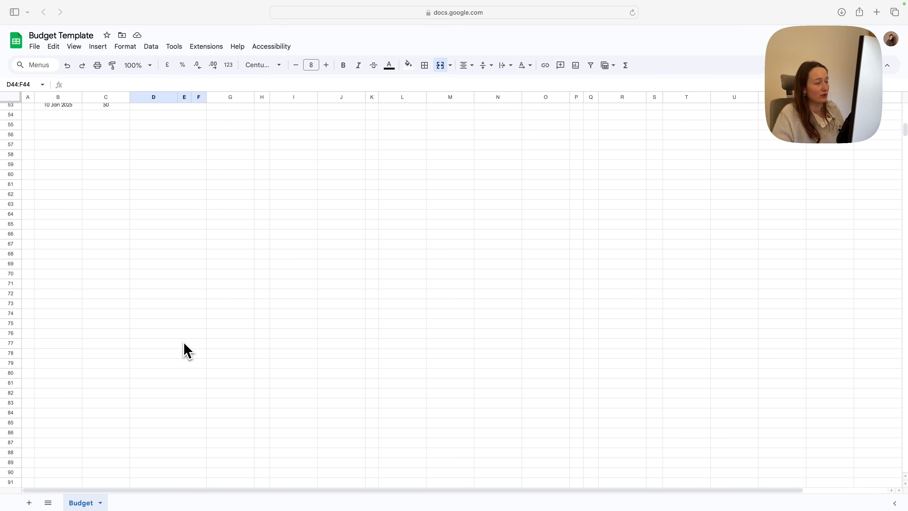
left_click(187, 317, "shift")
scroll(211, 326, "up", 12)
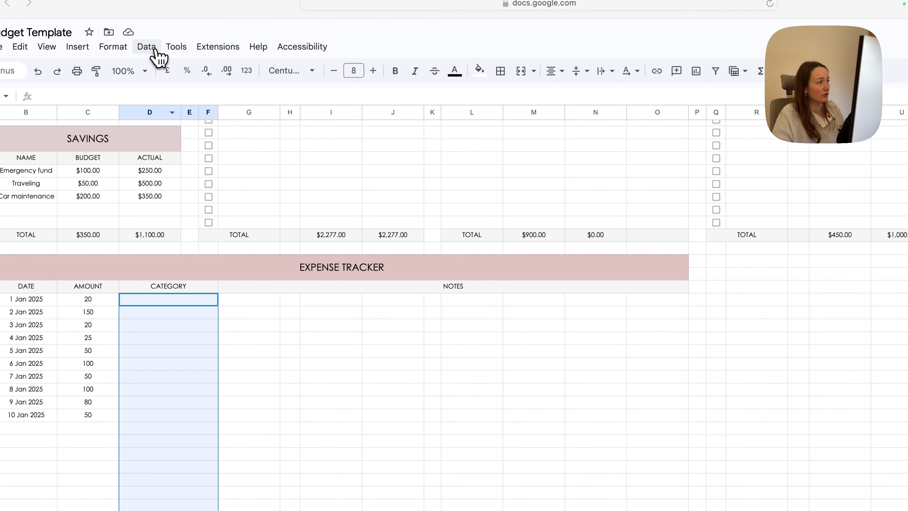
left_click(156, 57)
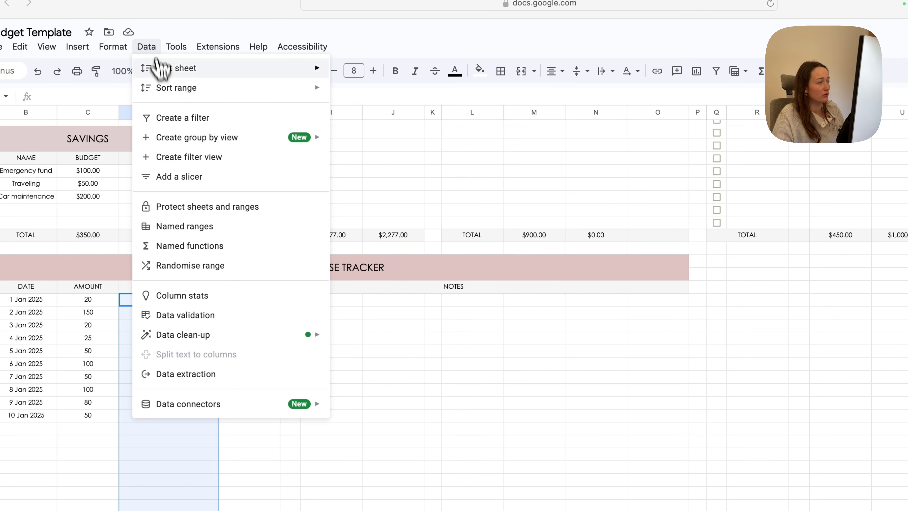
left_click(217, 313)
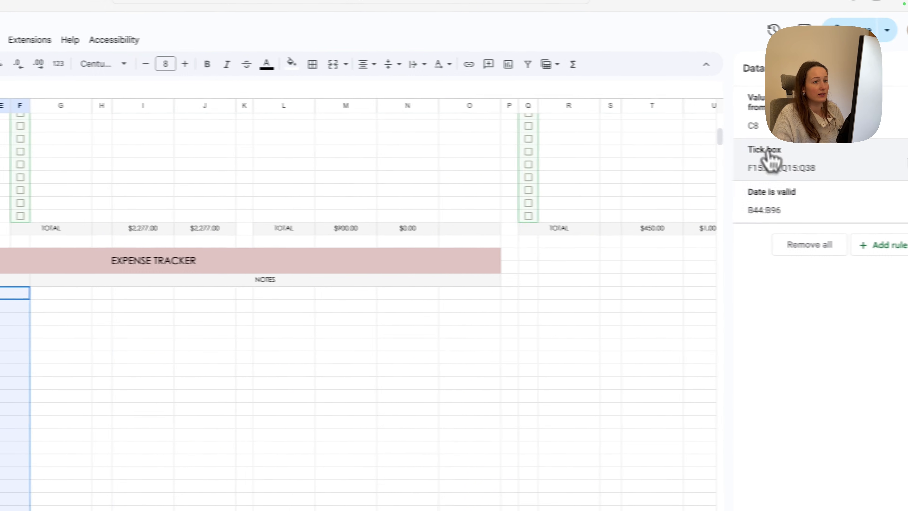
left_click(847, 250)
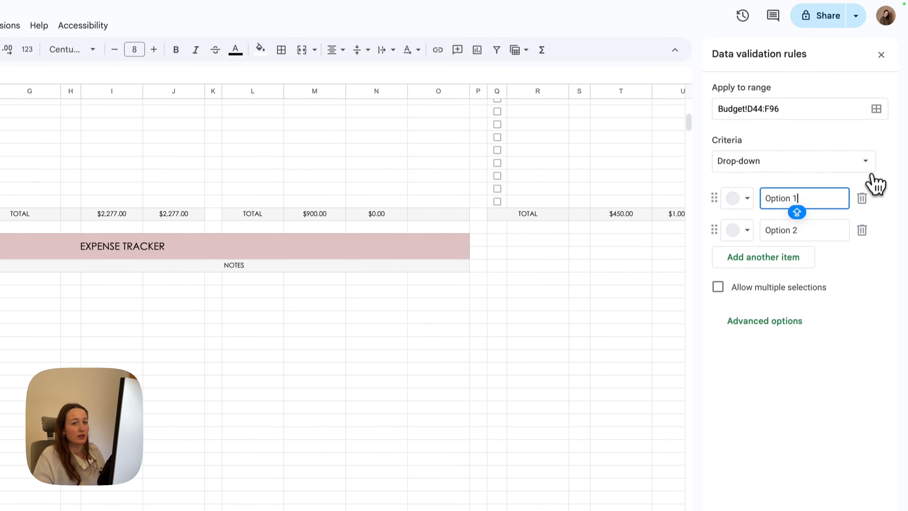
left_click(865, 175)
left_click(829, 175)
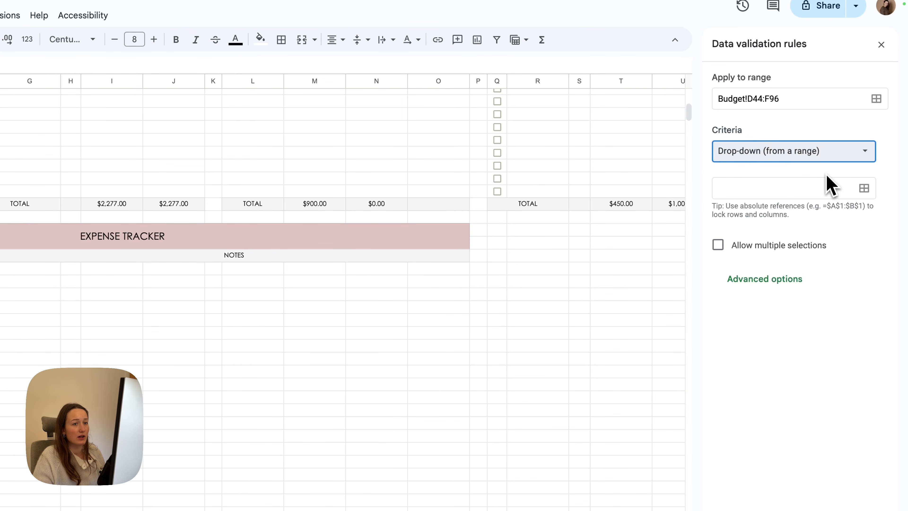
Set the Expenses names in Budget!L15:L38 as the source range for the category drop-down rule
left_click(803, 195)
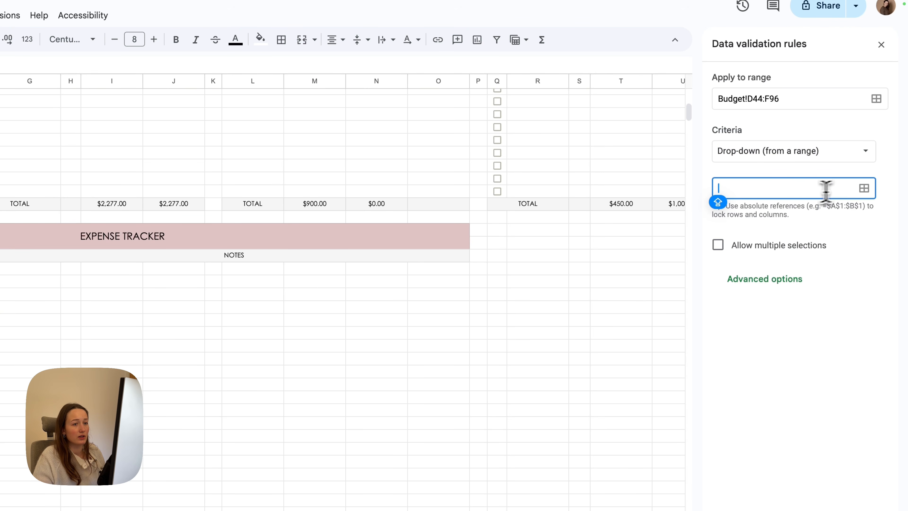
left_click(864, 189)
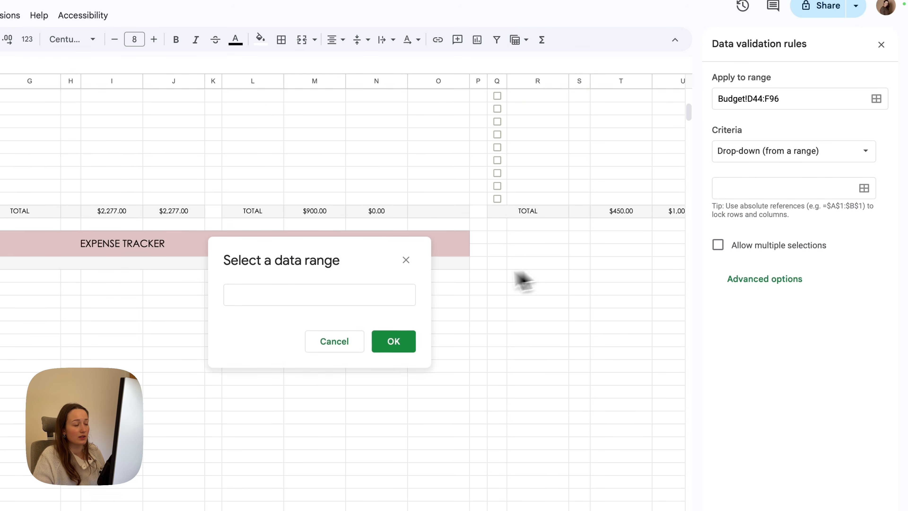
left_click_drag(448, 217, 275, 174)
scroll(457, 248, "up", 6)
left_click_drag(383, 113, 397, 408)
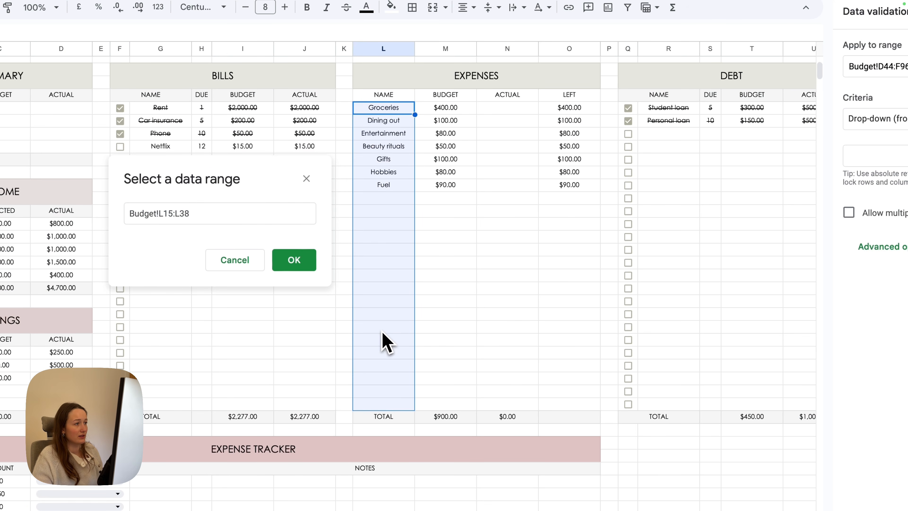
left_click(294, 260)
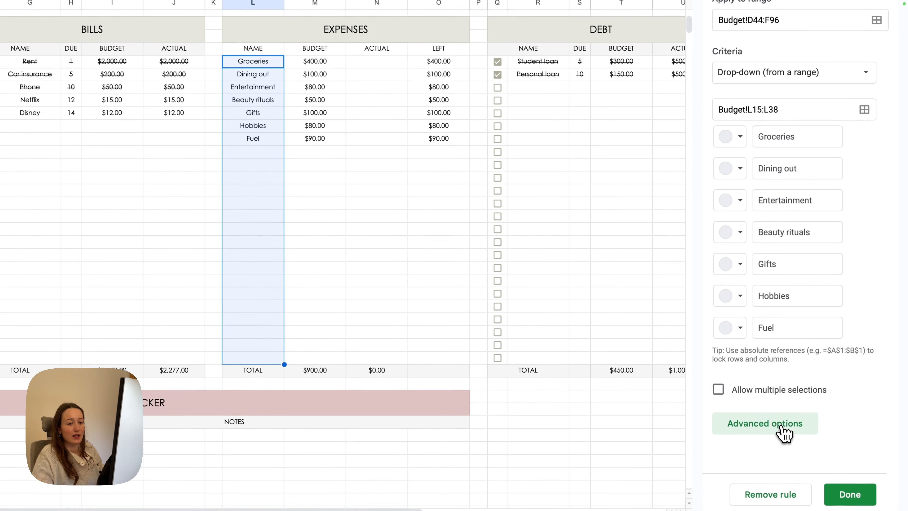
Set the drop-down's display style to Arrow, then save the validation rule and close the rules
scroll(806, 399, "down", 5)
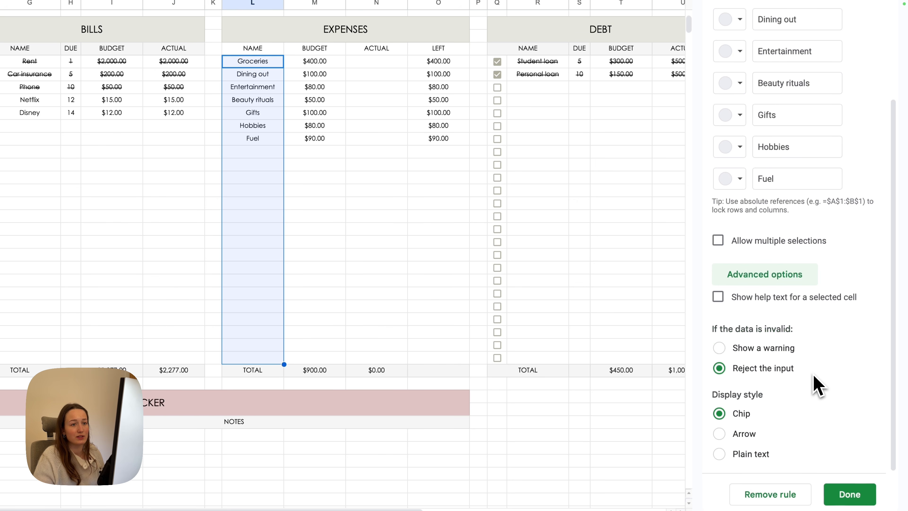
left_click(720, 434)
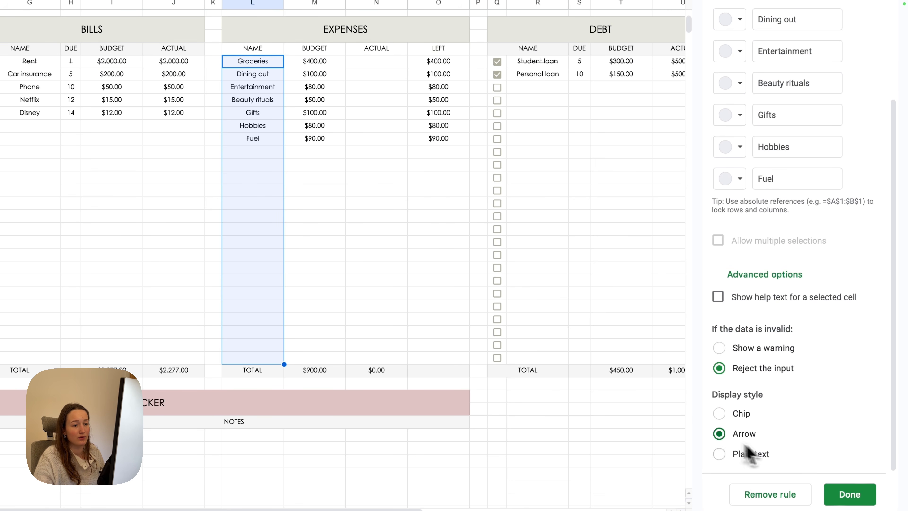
left_click(866, 494)
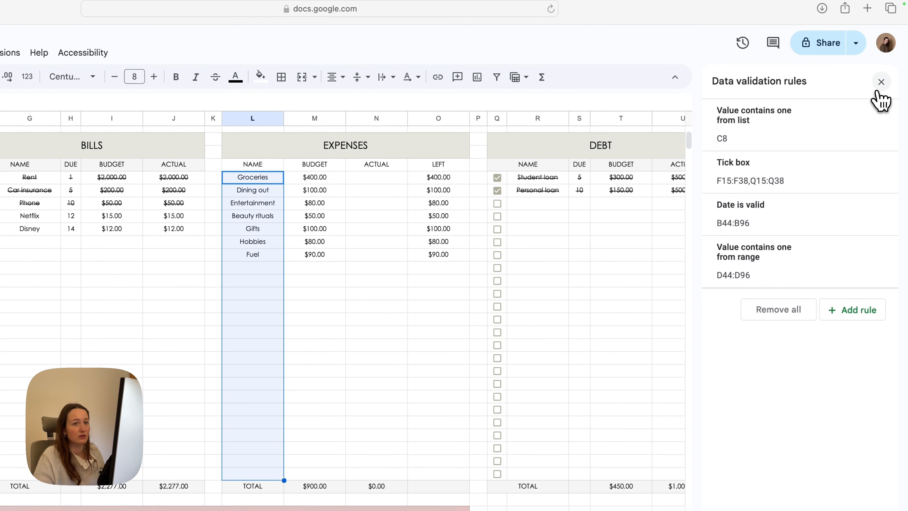
left_click(879, 92)
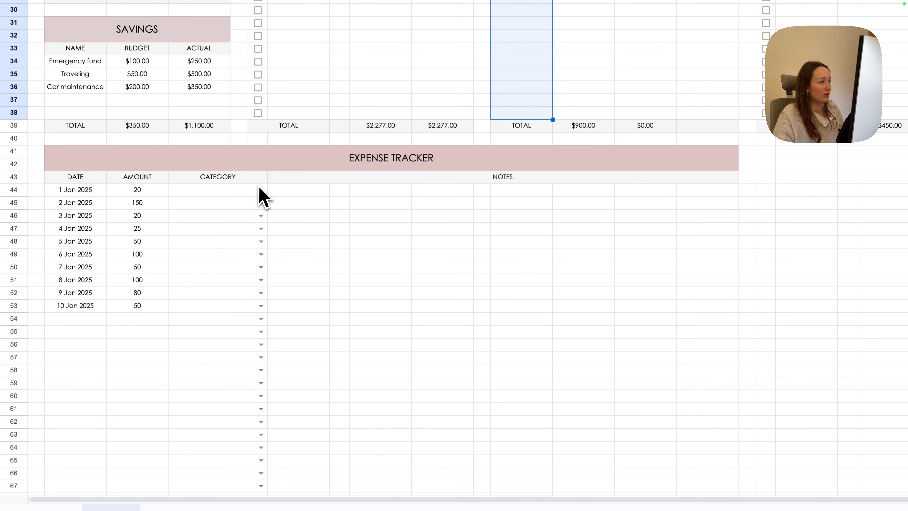
Set the expense tracker categories for 1 to 4 Jan 2025 to Groceries, Dining out, Entertainment and Beauty rituals
left_click(261, 191)
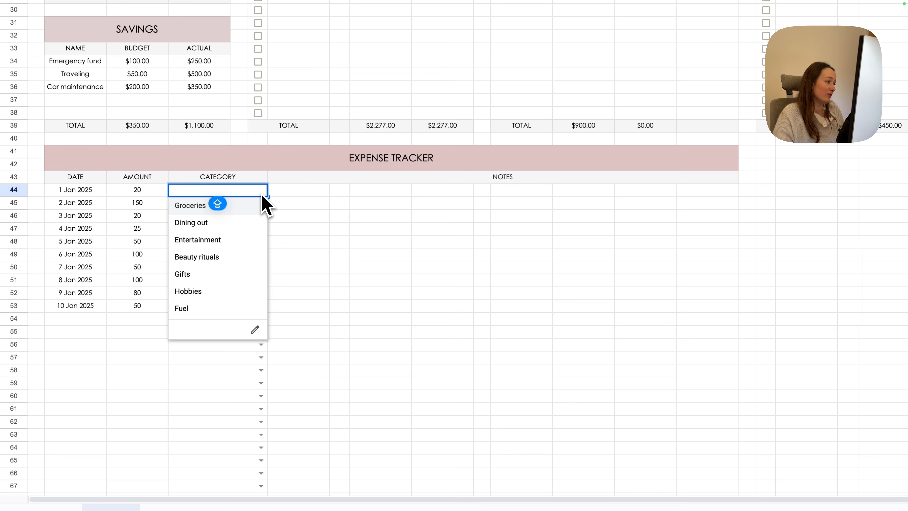
left_click(255, 209)
left_click(261, 203)
left_click(253, 234)
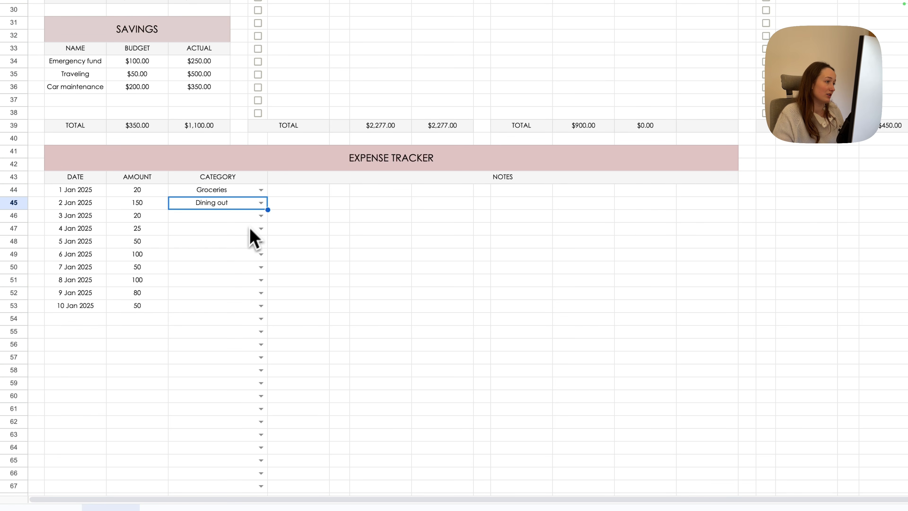
left_click(261, 217)
left_click(246, 265)
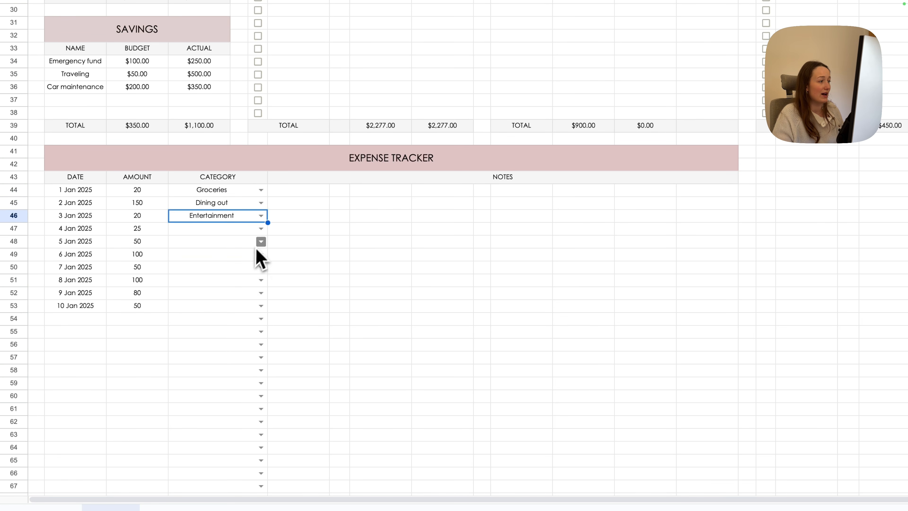
left_click(261, 229)
left_click(236, 296)
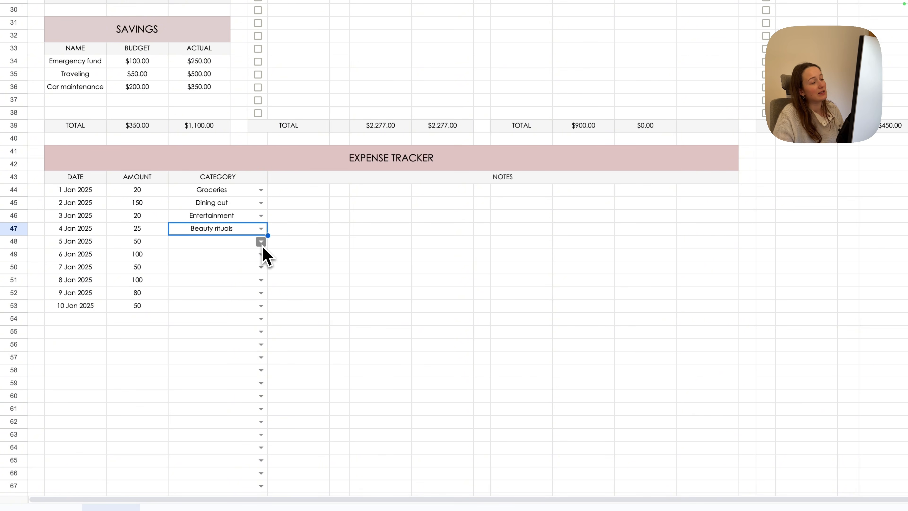
Set the expense tracker categories for 5 to 10 Jan 2025 to Gifts, Hobbies, Fuel, Groceries, Hobbies and Gifts
left_click(262, 243)
left_click(227, 327)
left_click(261, 254)
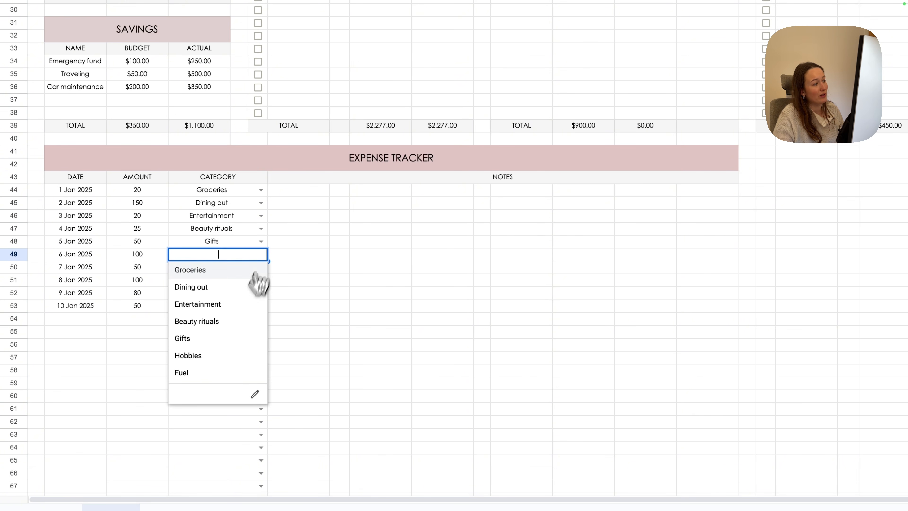
left_click(219, 357)
left_click(261, 267)
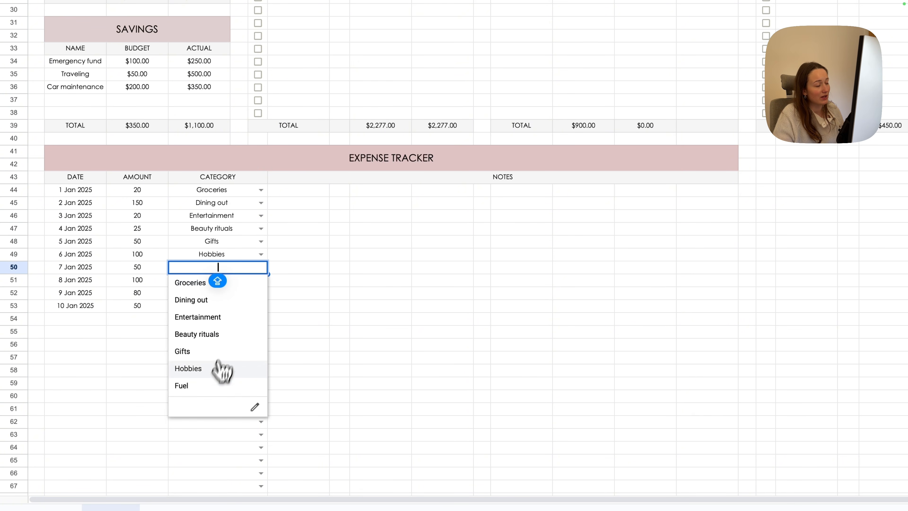
left_click(212, 385)
left_click(259, 280)
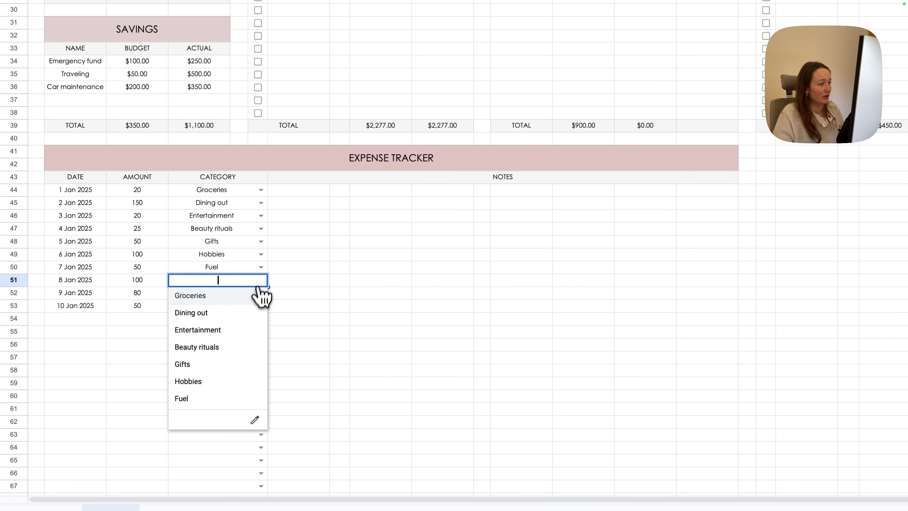
left_click(256, 297)
left_click(261, 293)
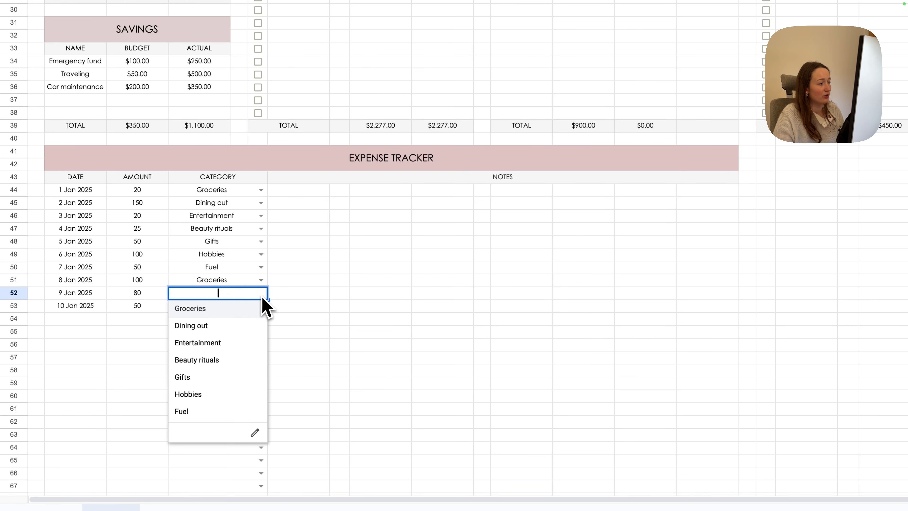
left_click(215, 395)
Merge the Notes cells across columns G to O horizontally in every expense tracker row, from row 44 to the tracker's end
left_click_drag(208, 284, 593, 293)
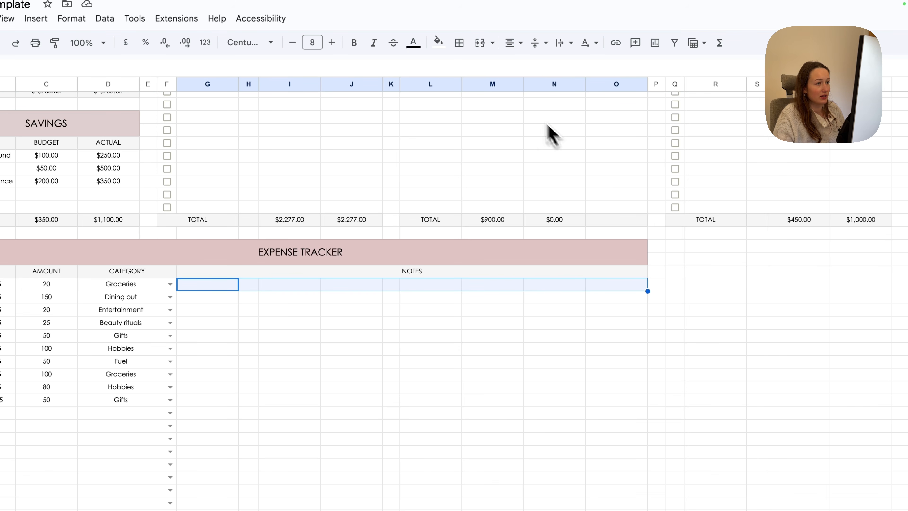
left_click(480, 42)
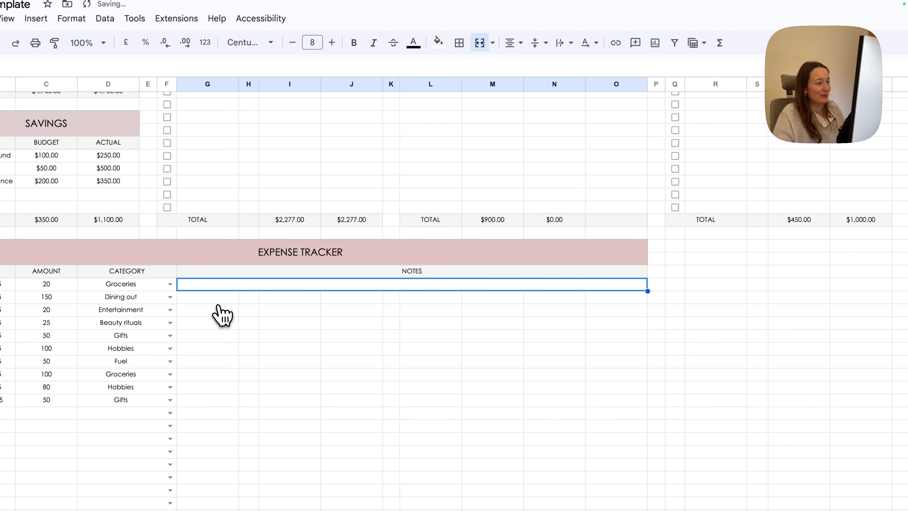
left_click_drag(214, 296, 587, 371)
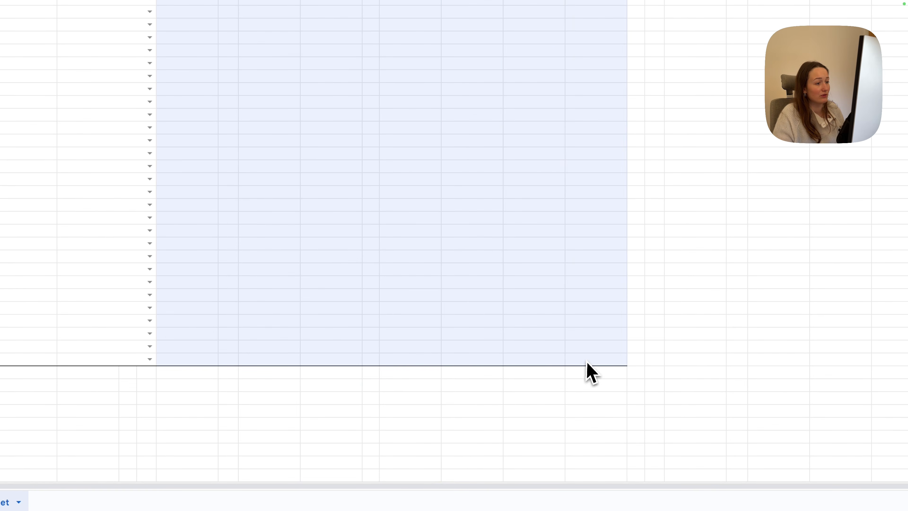
scroll(448, 377, "up", 5)
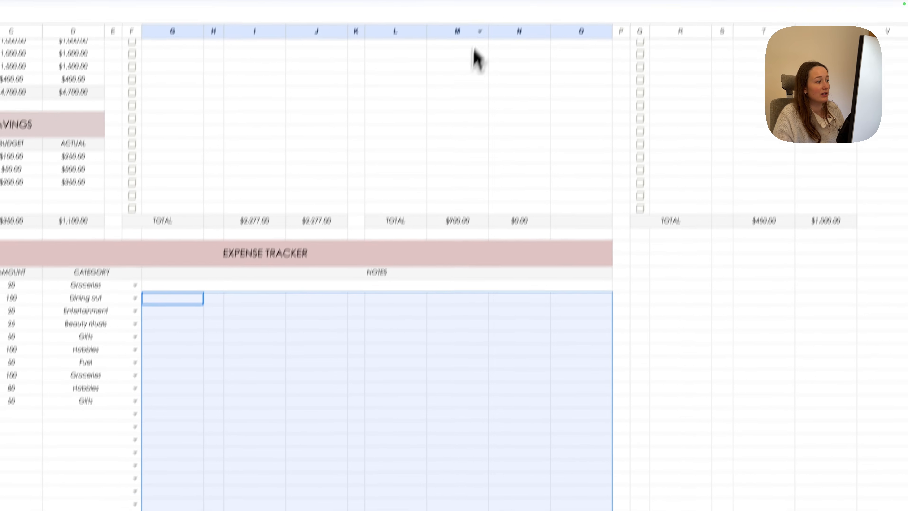
left_click(443, 43)
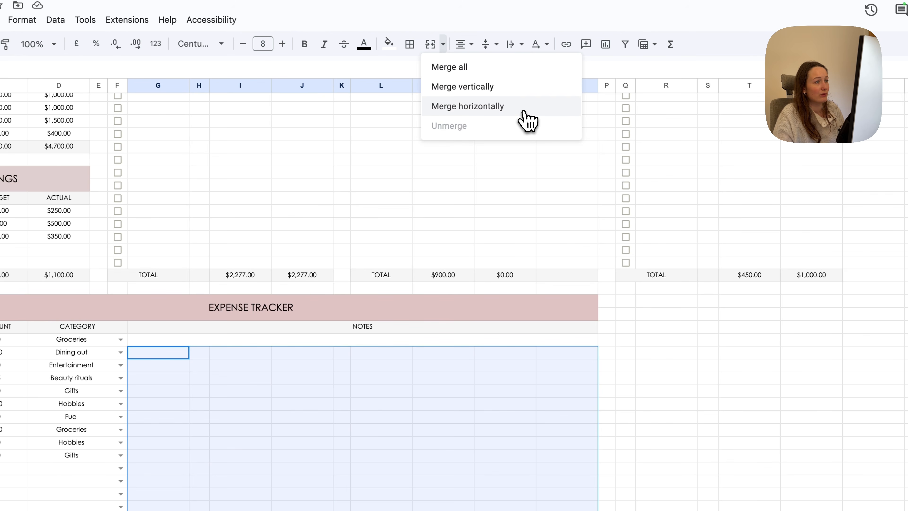
left_click(528, 122)
Examine the Groceries row in the Expenses table and the matching Groceries categories and amounts in the expense tracker
scroll(494, 375, "up", 8)
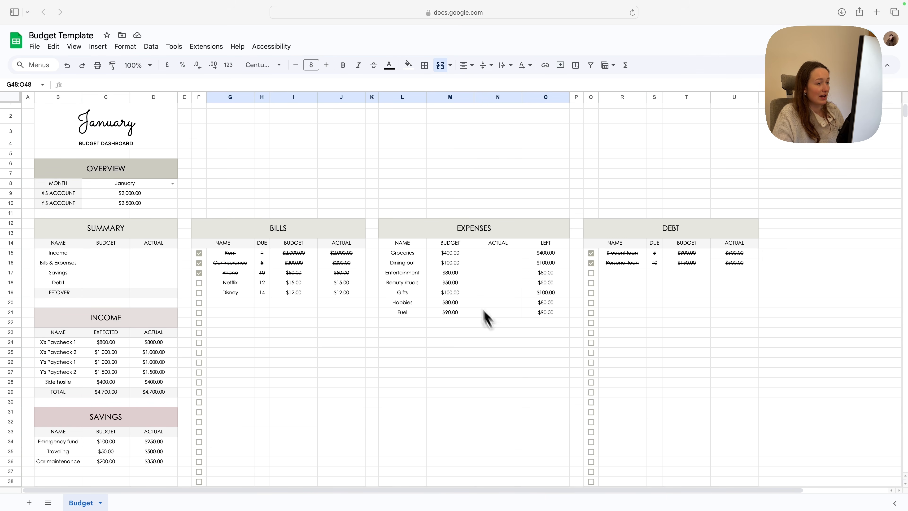
scroll(490, 336, "down", 1)
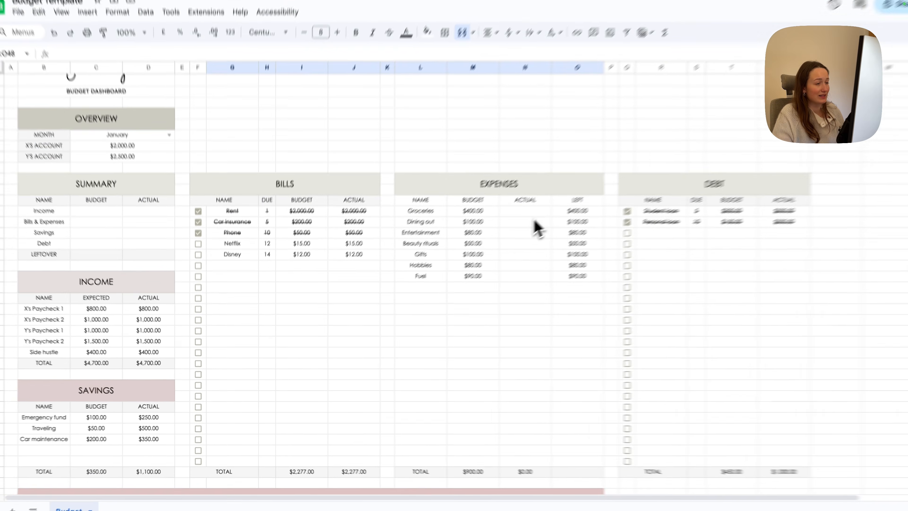
left_click(504, 229)
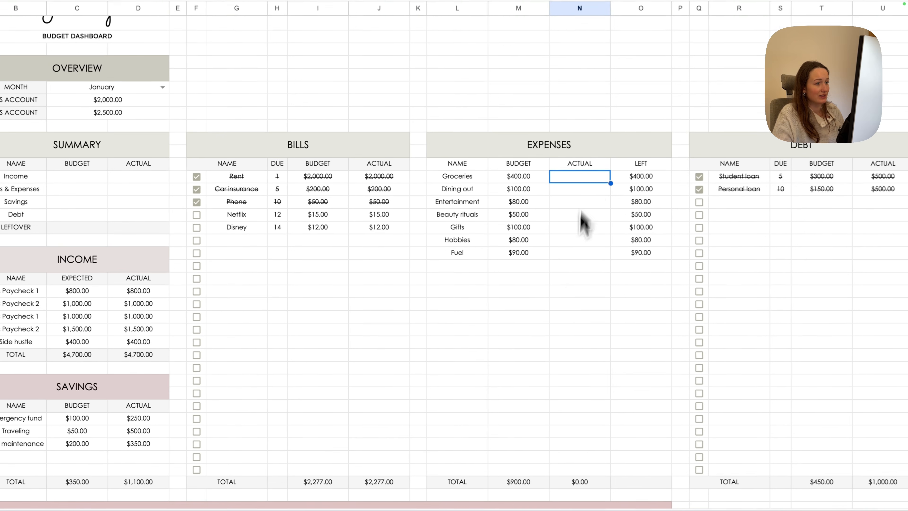
scroll(503, 281, "down", 1)
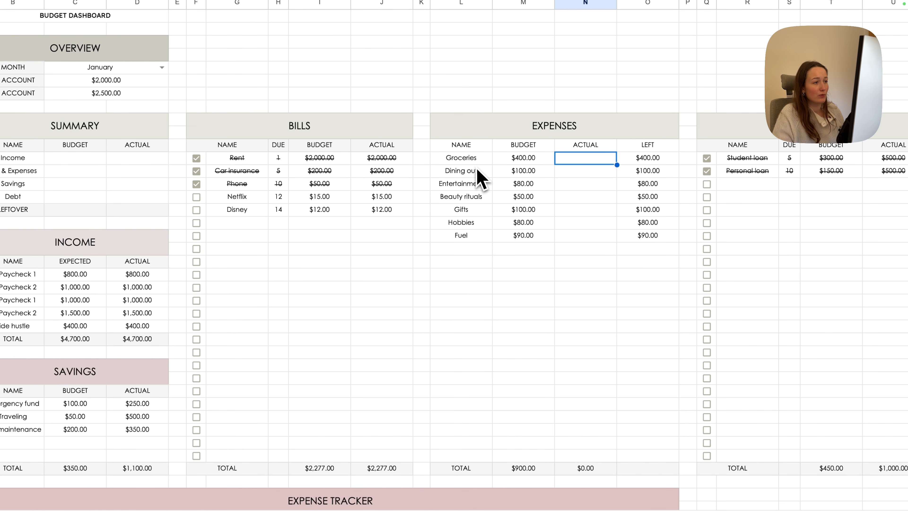
key("Left")
key("Left")
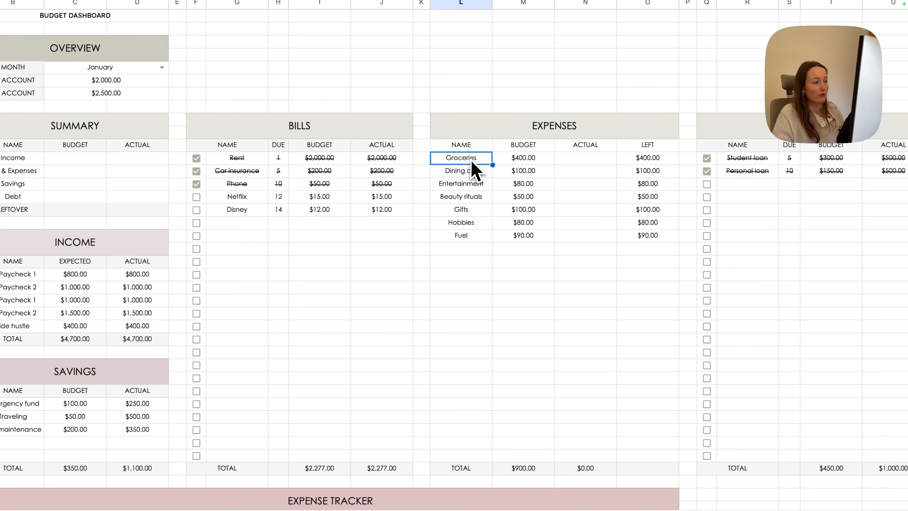
scroll(428, 251, "down", 10)
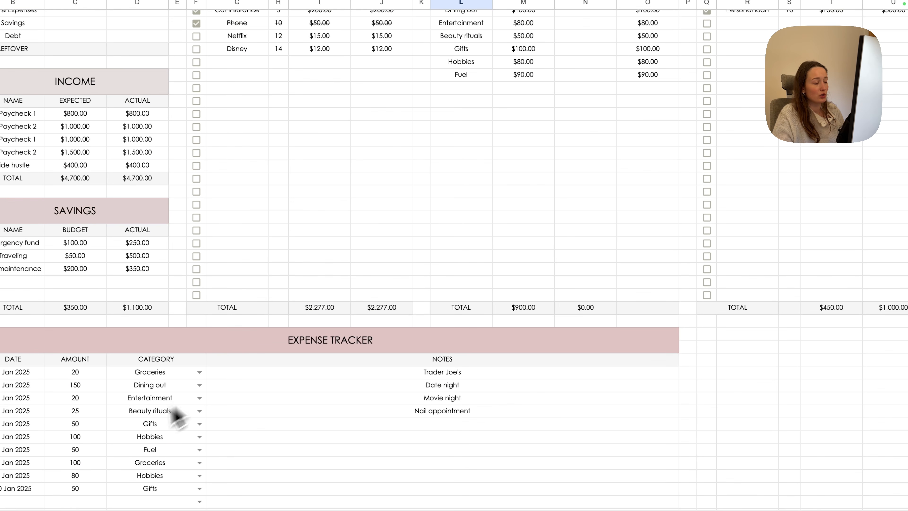
left_click(159, 377)
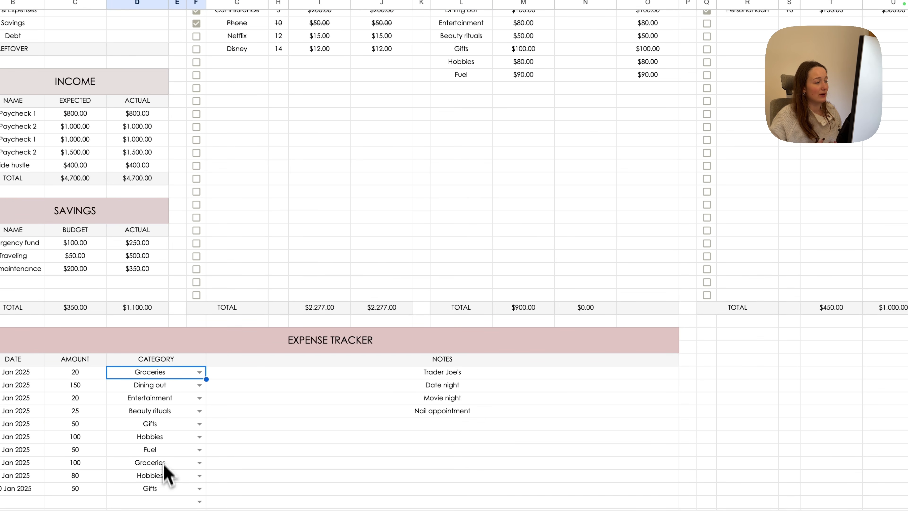
left_click(171, 466, "super")
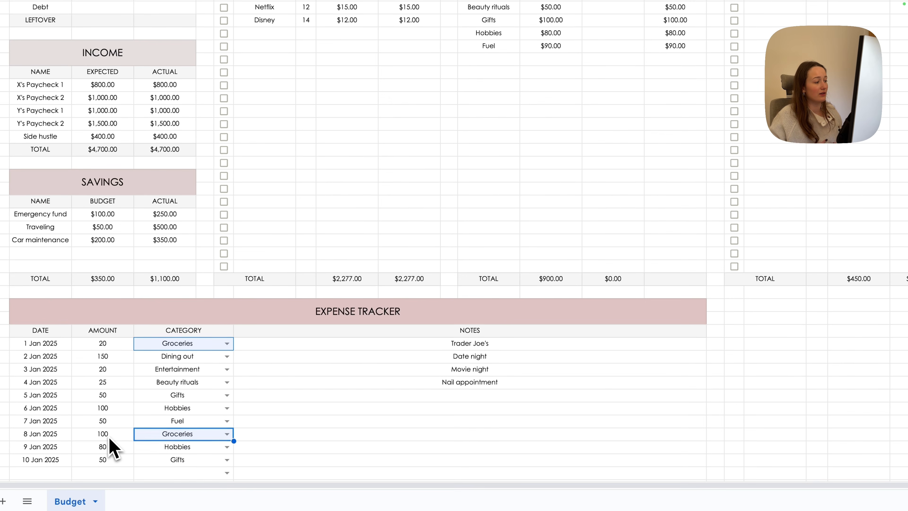
left_click(82, 467)
left_click(121, 346, "super")
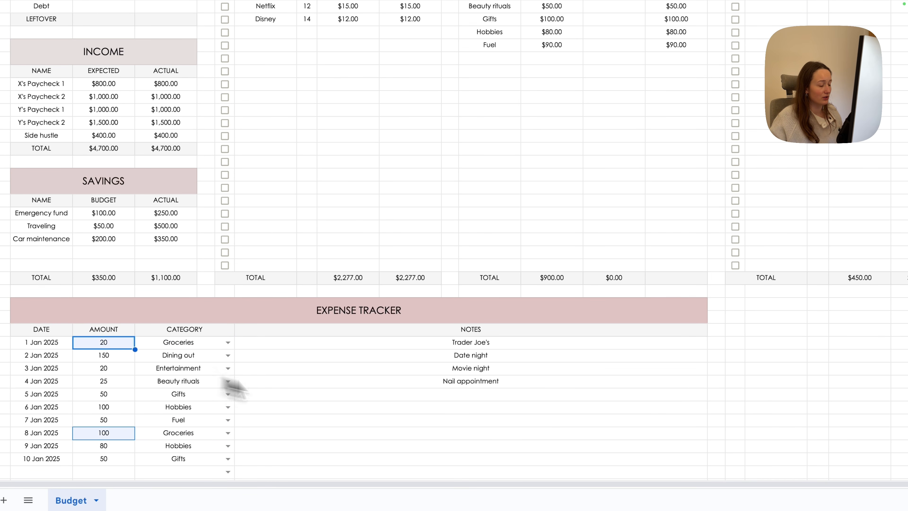
left_click(306, 402)
scroll(435, 411, "up", 5)
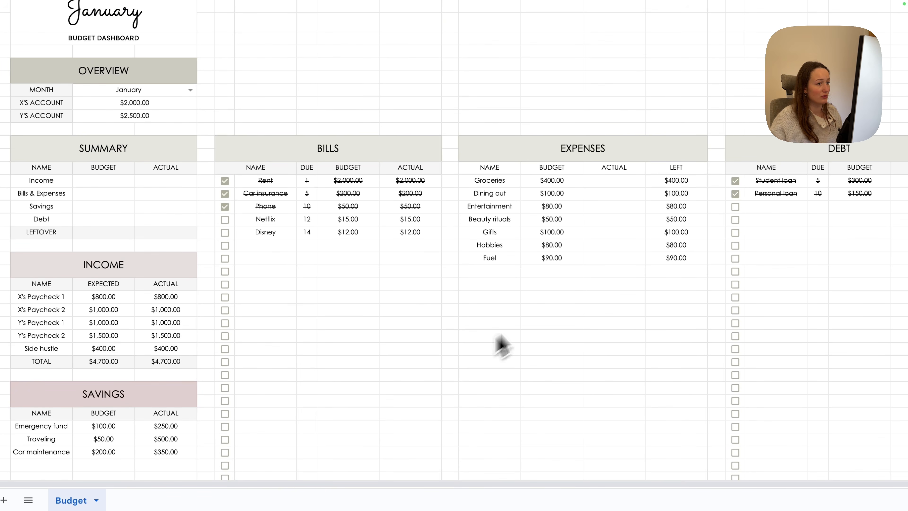
Start a SUMIF formula in the Groceries Actual cell with the expense tracker's category cells D44:F96 as the range
scroll(502, 343, "down", 1)
left_click(614, 180)
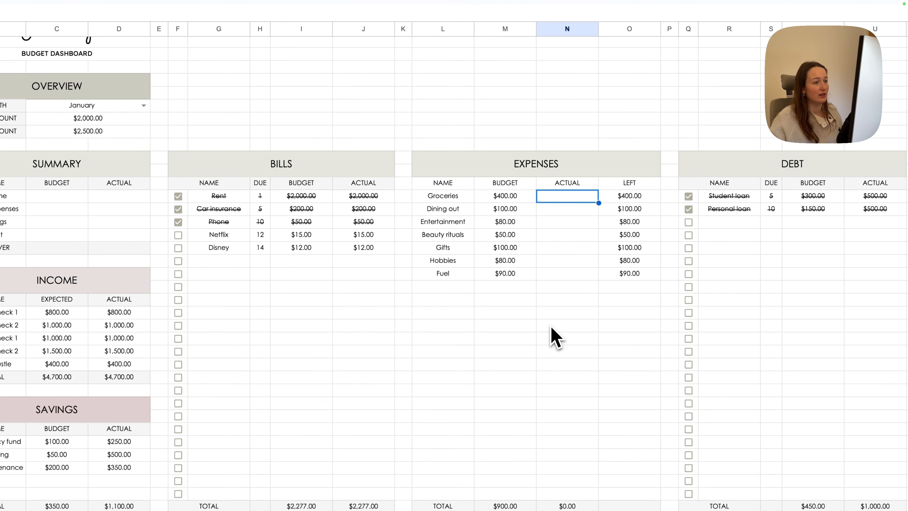
type("=sumif")
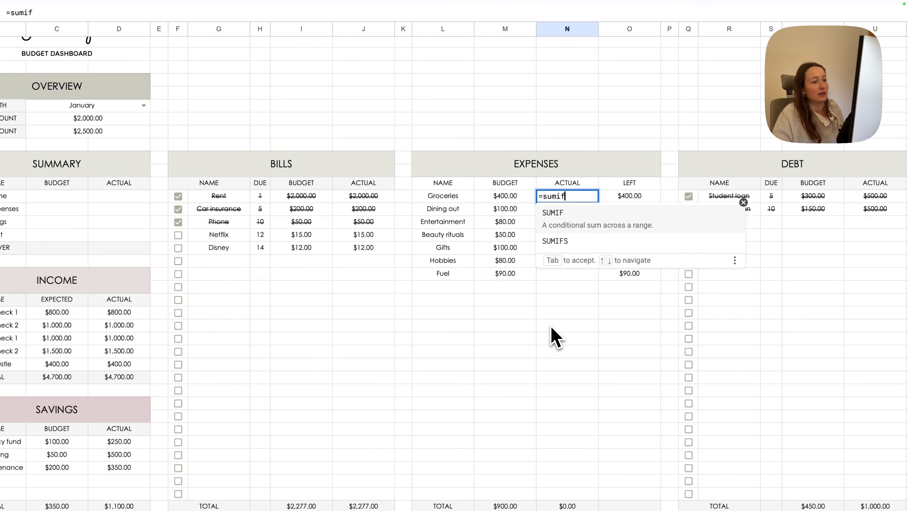
key("Tab")
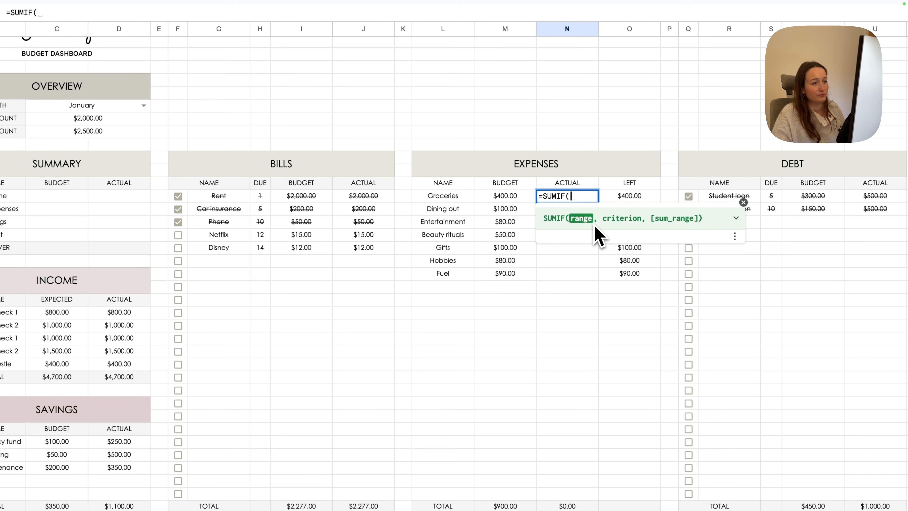
scroll(411, 266, "down", 10)
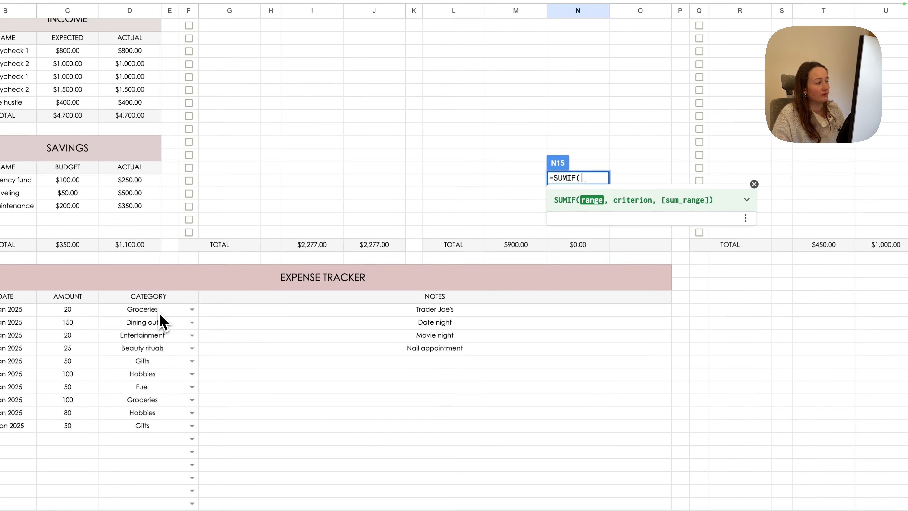
left_click(161, 308)
scroll(167, 387, "down", 10)
scroll(162, 383, "down", 5)
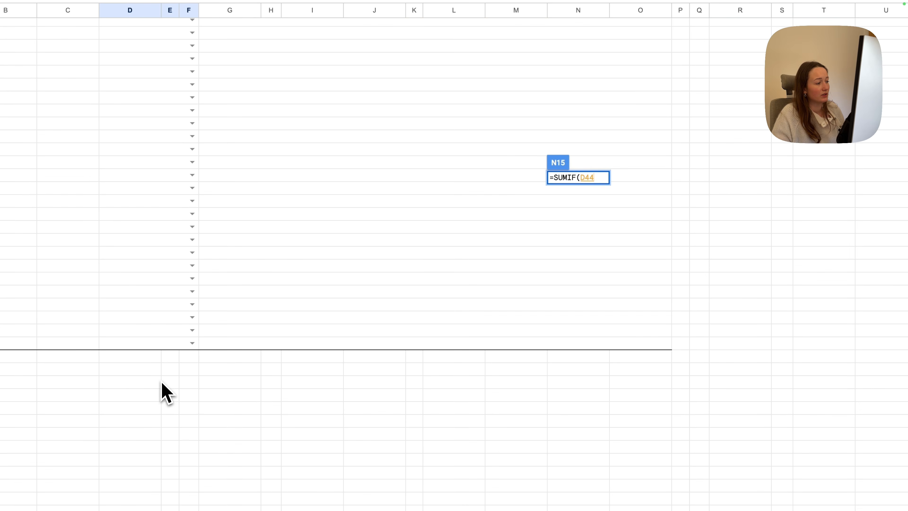
left_click(159, 348, "shift")
scroll(290, 343, "up", 15)
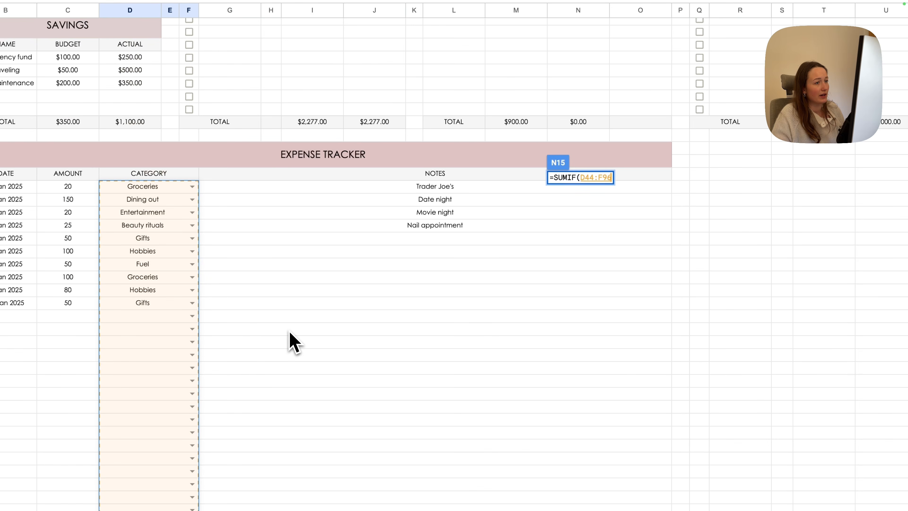
scroll(291, 341, "up", 3)
type(",")
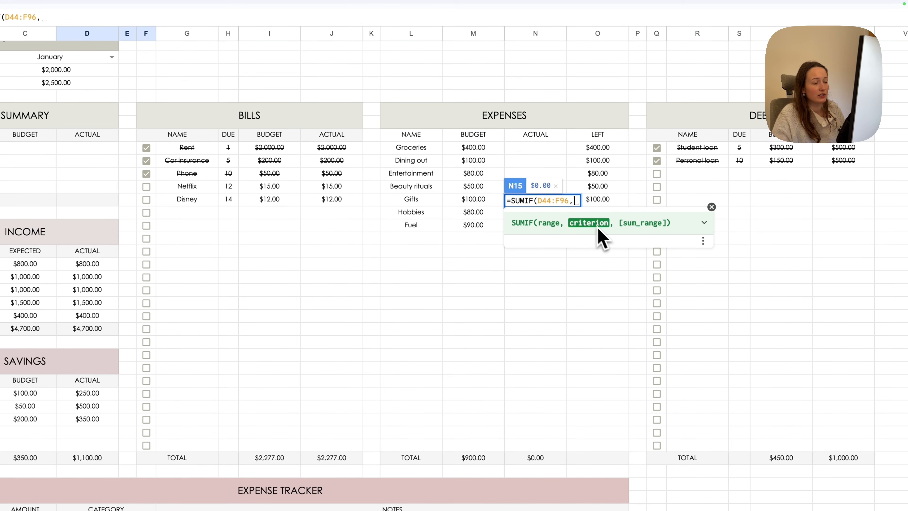
Complete the Groceries SUMIF with L15 as criterion and C44:C96 as sum range, declining the suggested auto-fill
left_click(431, 151)
type(",")
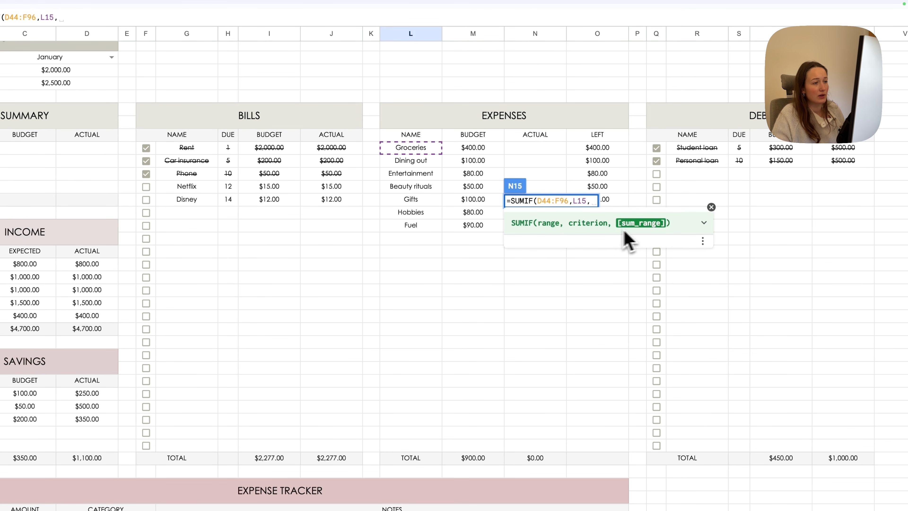
scroll(229, 391, "down", 7)
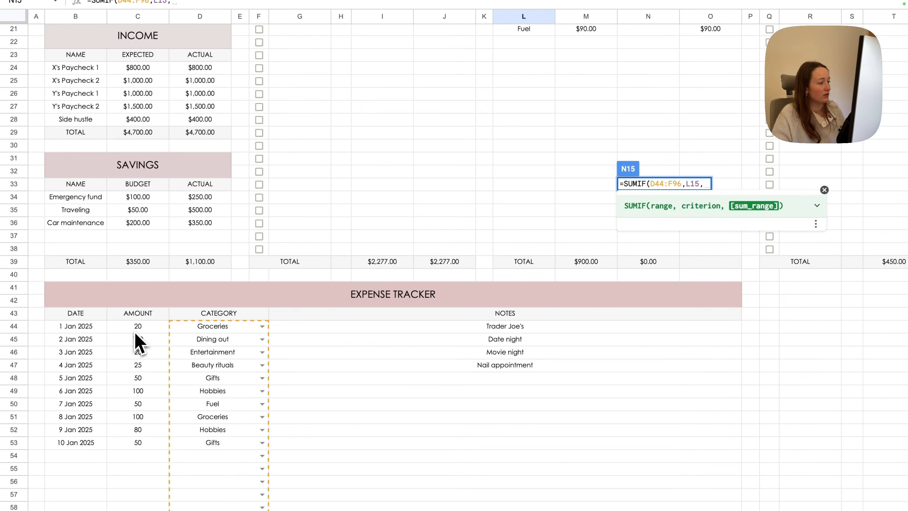
left_click_drag(136, 332, 159, 462)
scroll(146, 381, "down", 10)
type(")")
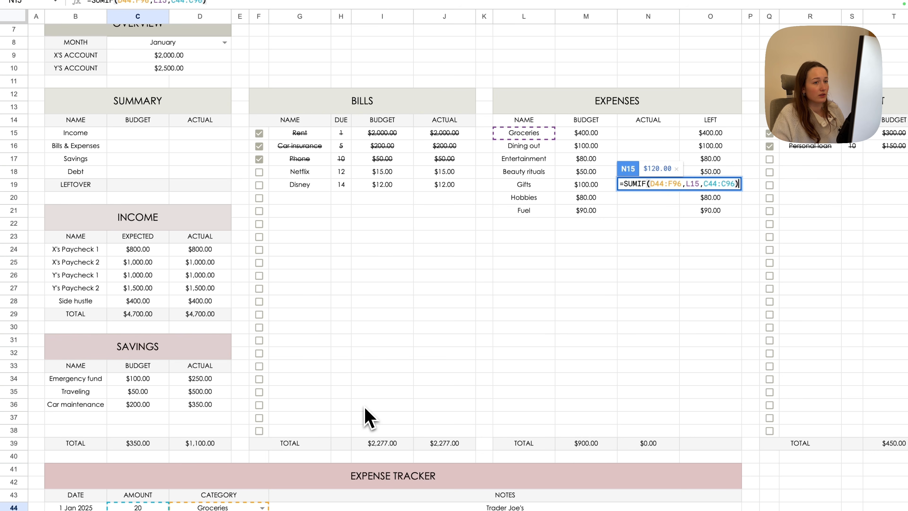
key("Return")
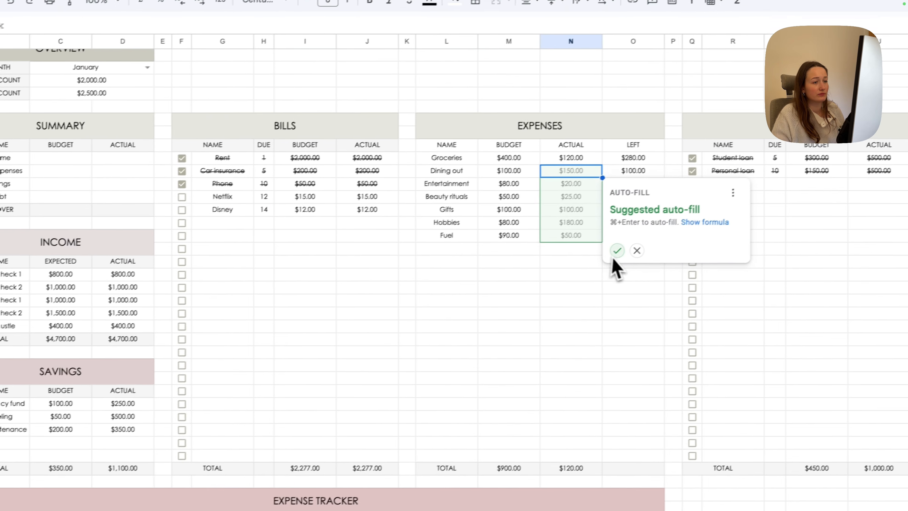
left_click(714, 226)
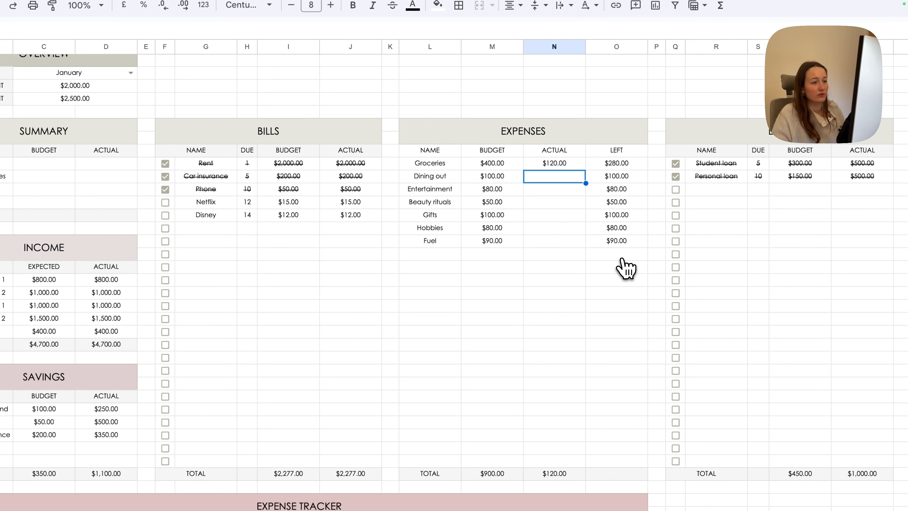
Copy the Groceries Actual formula down to the Dining out row and check which tracker cells the copy references
double_click(572, 167)
left_click(562, 207)
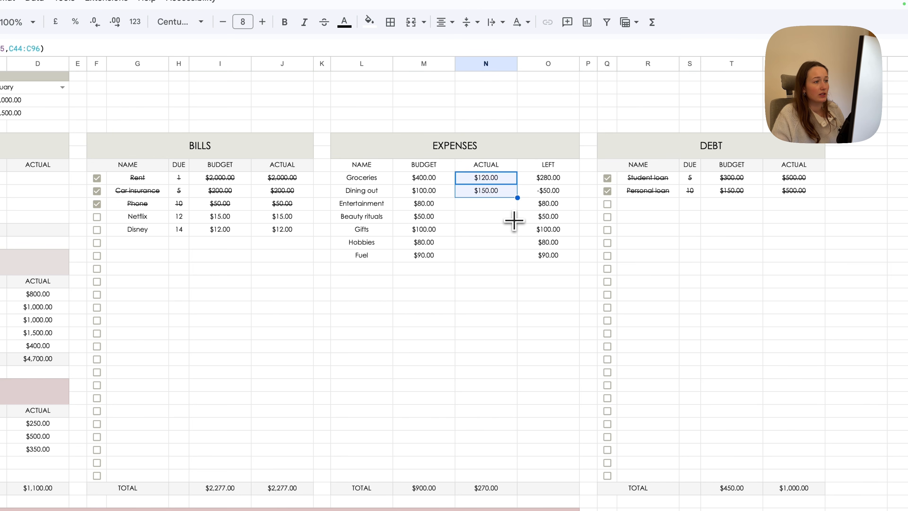
double_click(507, 195)
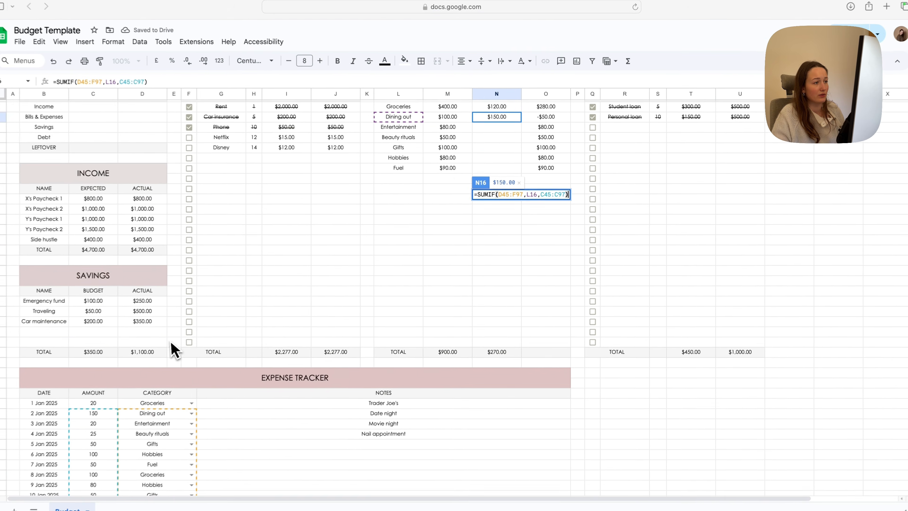
scroll(181, 345, "down", 3)
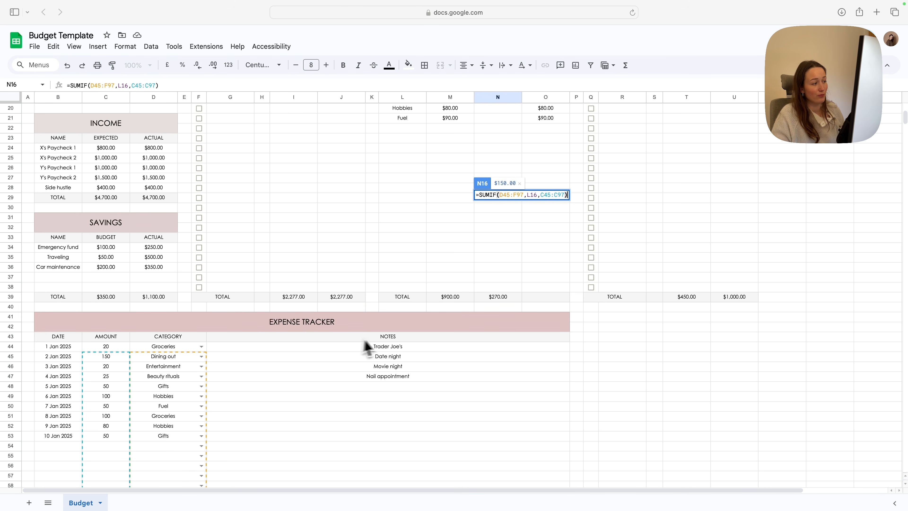
scroll(374, 347, "up", 5)
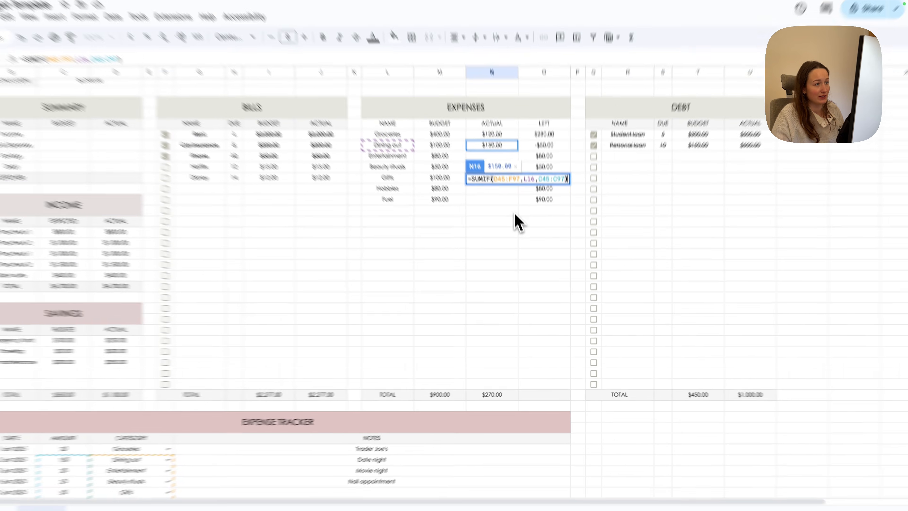
left_click(504, 154)
Make the Groceries formula's ranges absolute as $D$44:$F$96 and $C$44:$C$96, and fill it down the Expenses Actual column
double_click(473, 111)
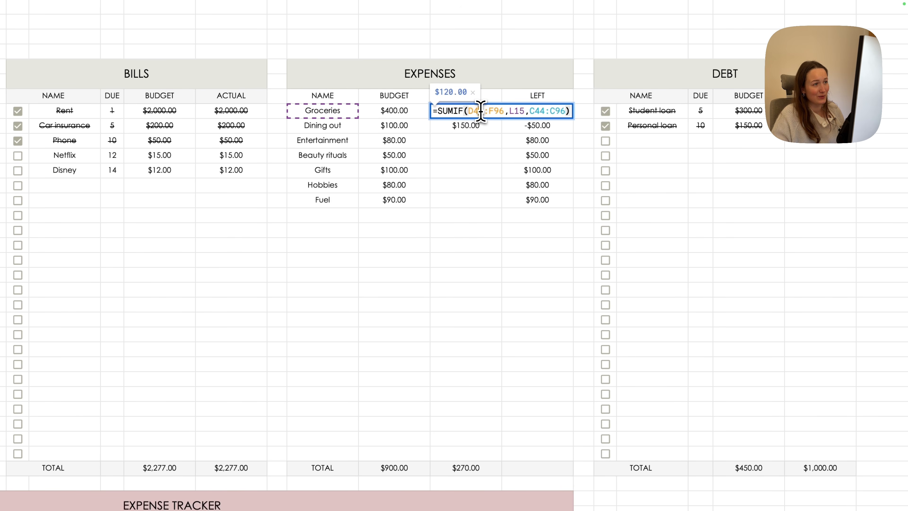
left_click(481, 110)
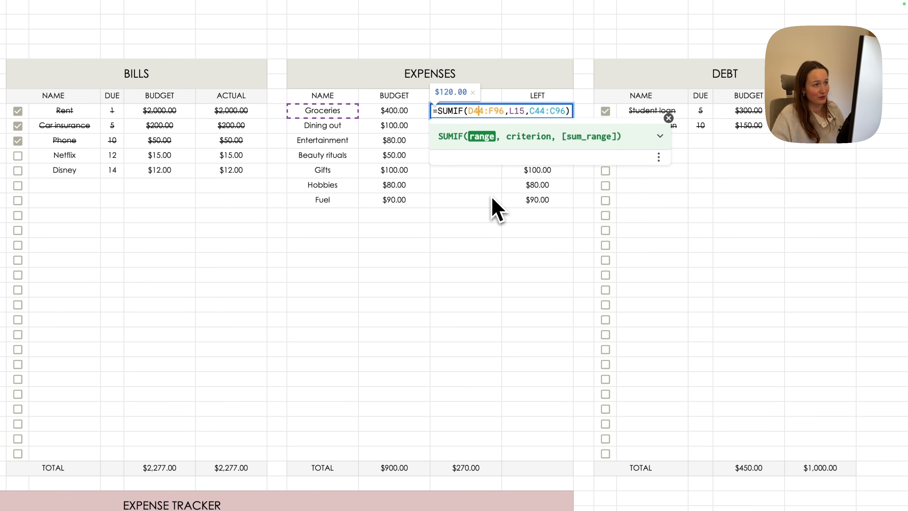
key("F4")
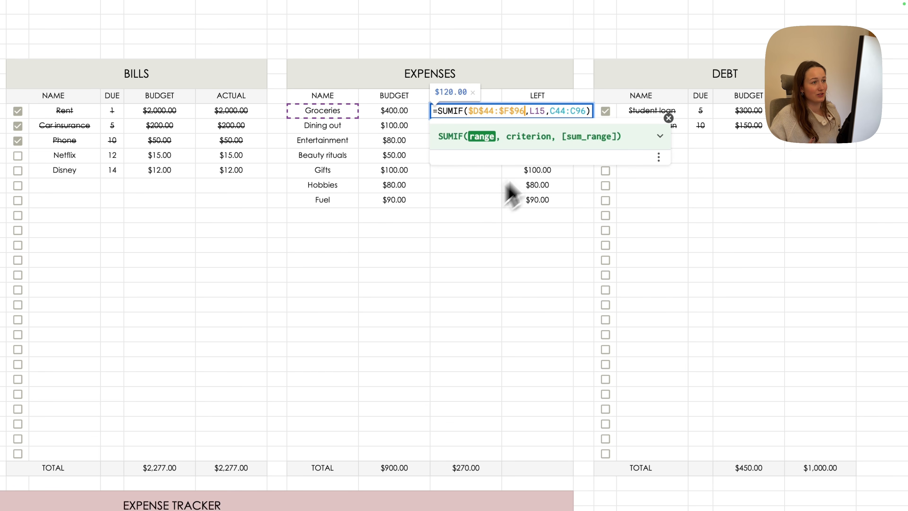
left_click(578, 112)
key("F4")
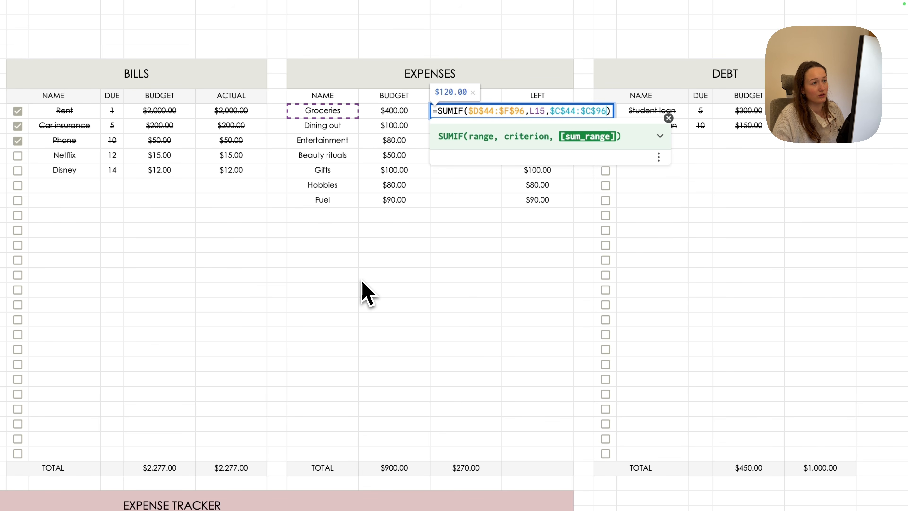
key("Return")
key("Up")
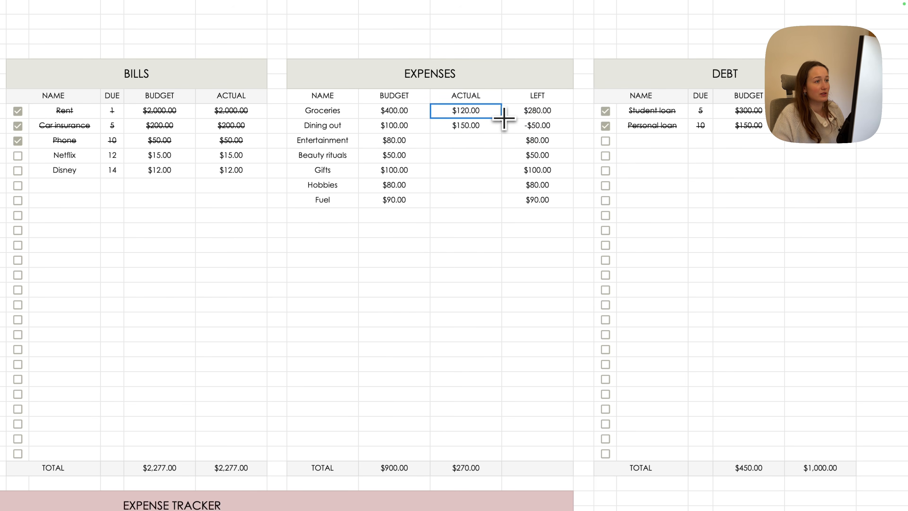
left_click_drag(497, 269, 478, 461)
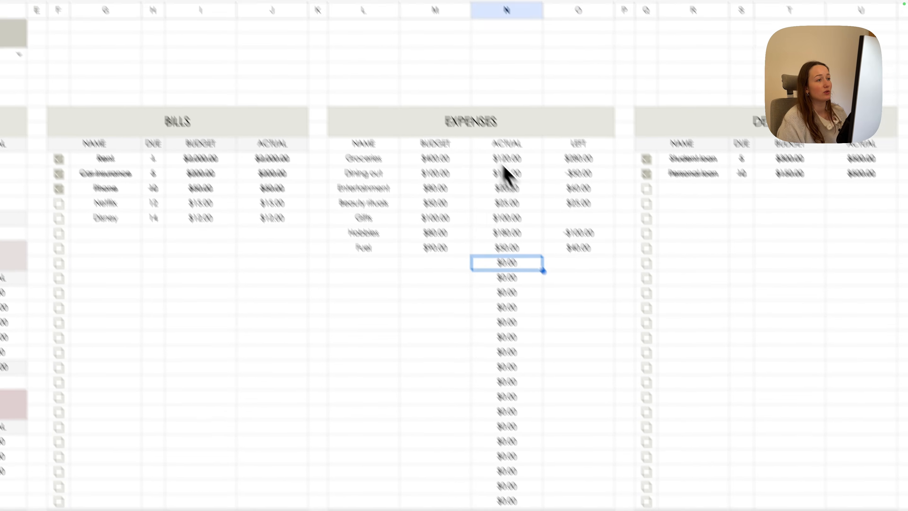
Wrap the Groceries SUMIF in an IF that tests whether the sum equals 0 and returns an empty string if true
left_click(466, 113)
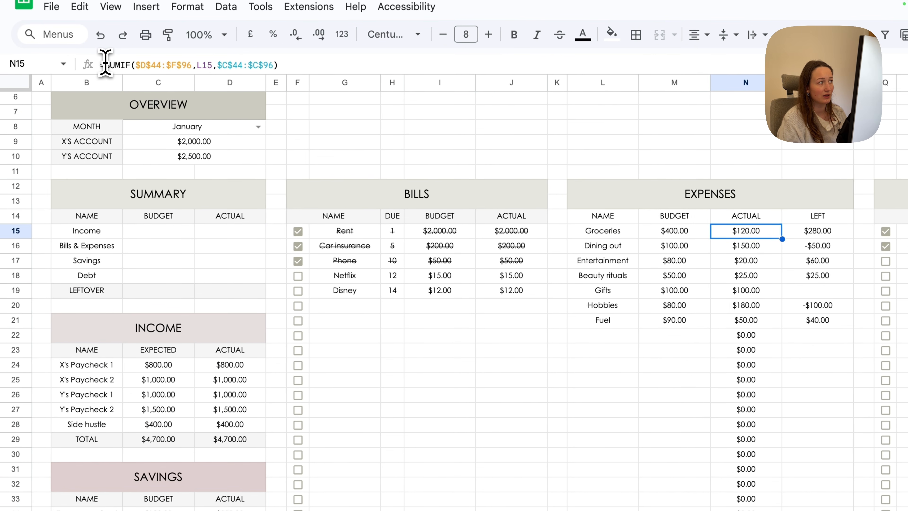
left_click(105, 64)
type("if")
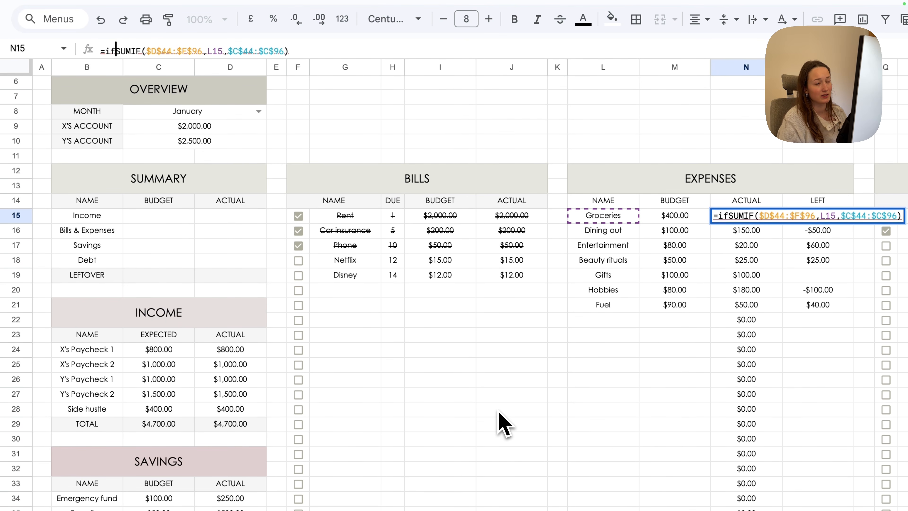
type("(")
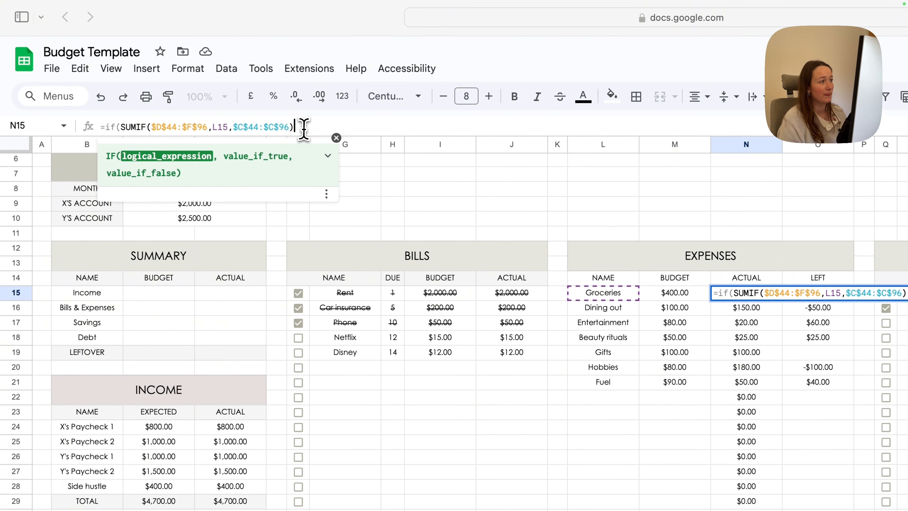
left_click(304, 51)
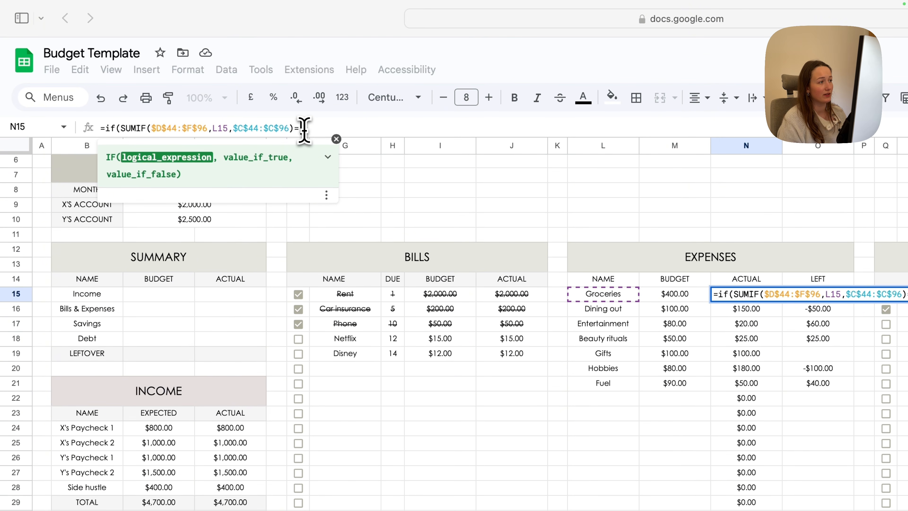
type("=0,\"\"")
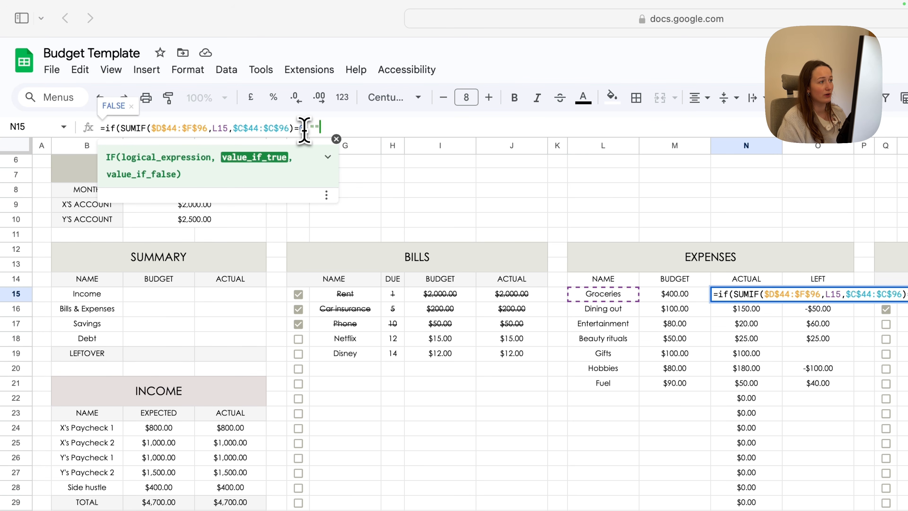
type(",")
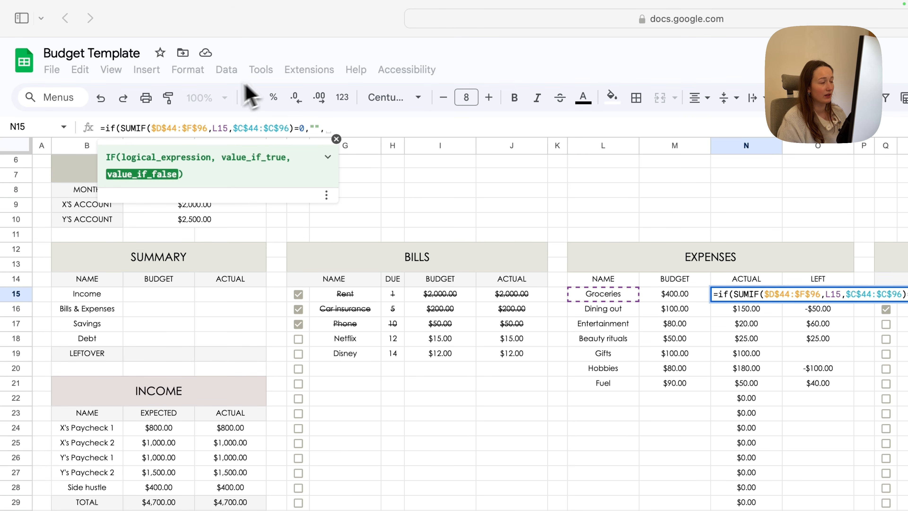
Reuse the same SUMIF expression as the IF formula's value-if-false argument and complete the Groceries Actual formula
left_click_drag(123, 129, 295, 128)
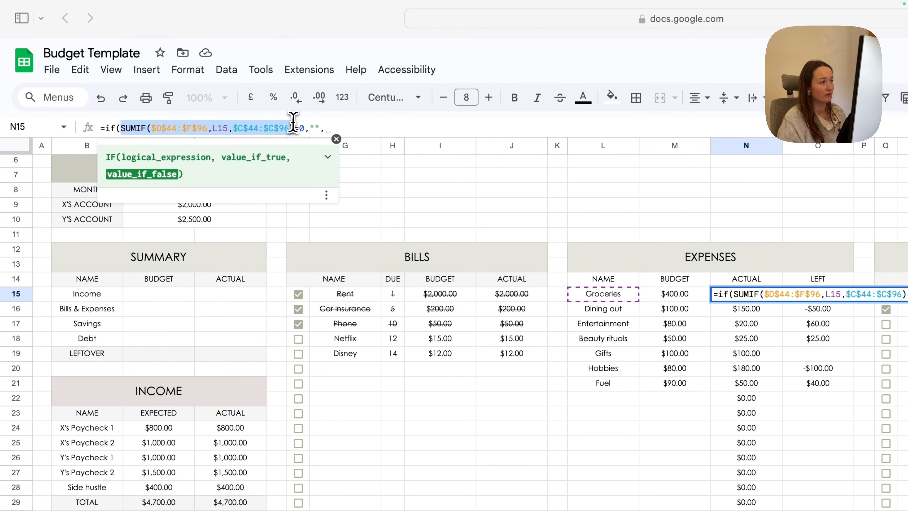
key("ctrl+c")
left_click(349, 128)
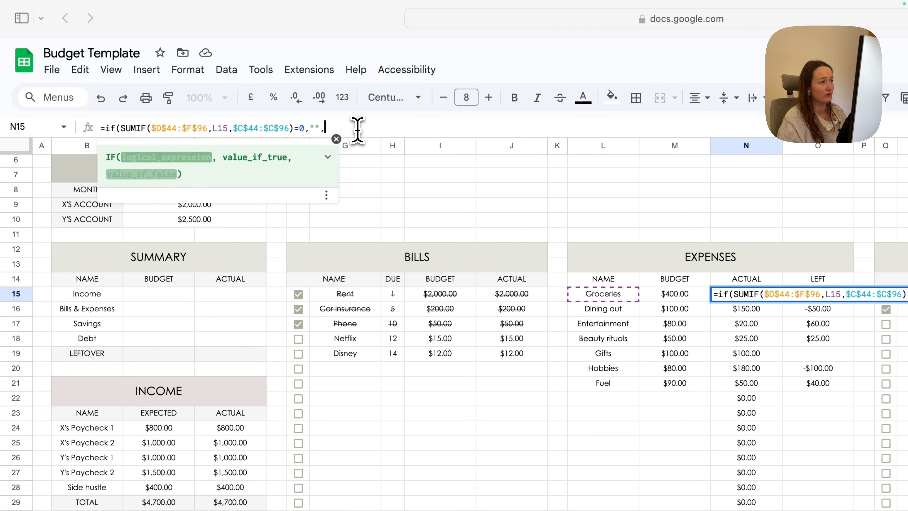
key("ctrl+v")
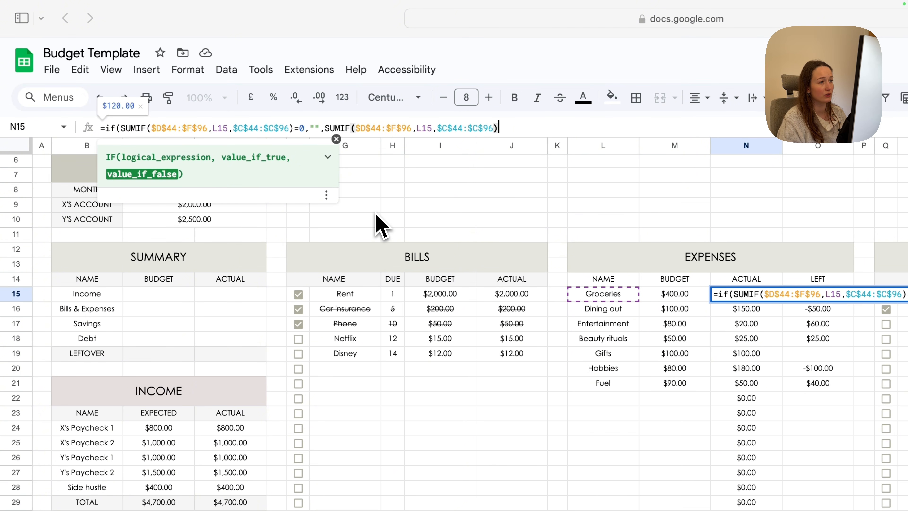
type(")")
key("Return")
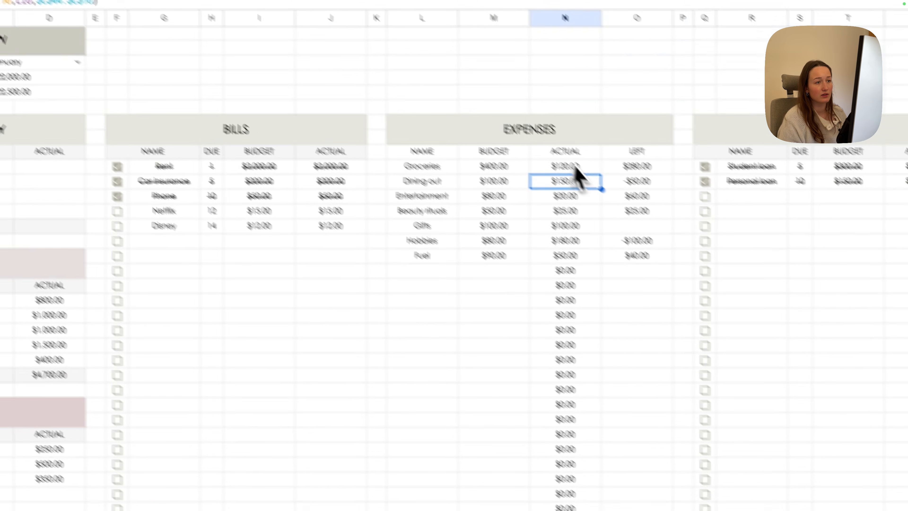
Fill the Groceries IF formula down the Expenses Actual column through row 38
left_click(756, 295)
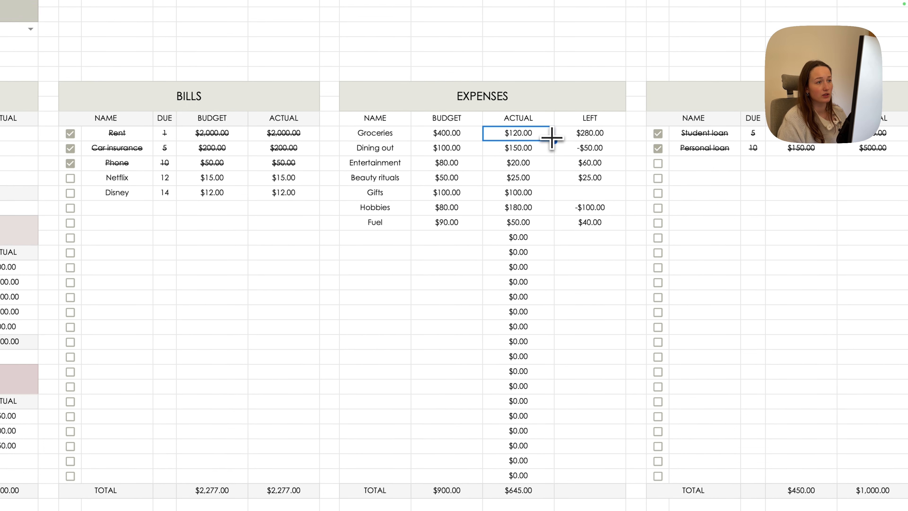
left_click_drag(783, 302, 781, 303)
left_click_drag(541, 386, 559, 475)
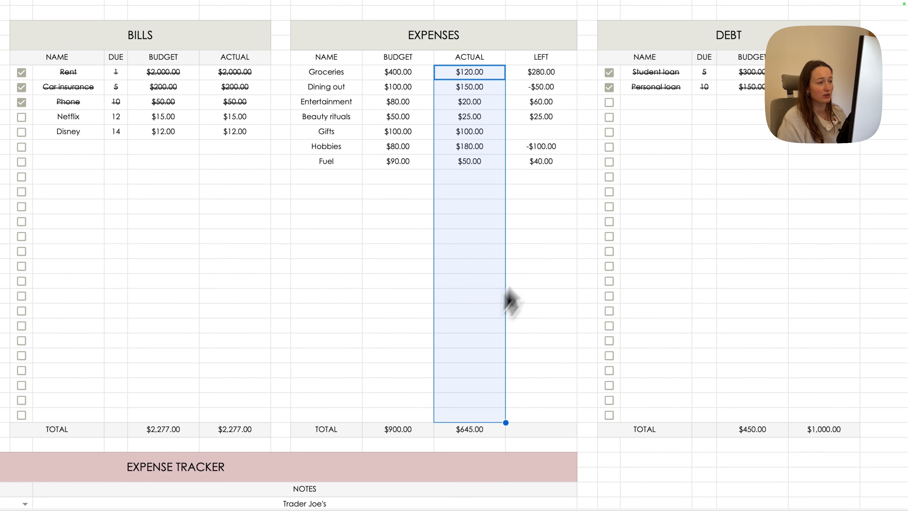
left_click(473, 220)
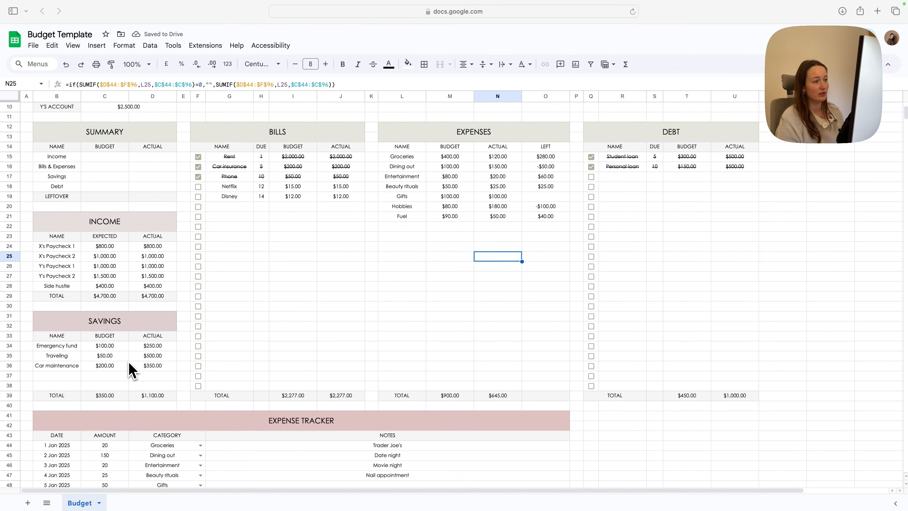
Format the Expense Tracker's Amount cells C44:C96 as Australian Dollar currency
scroll(129, 362, "down", 3)
left_click(112, 339)
scroll(125, 389, "down", 10)
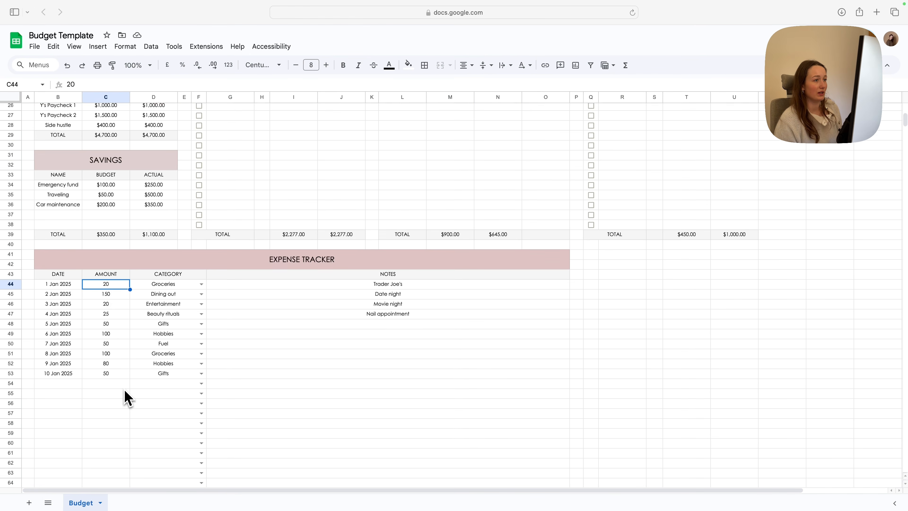
left_click(123, 431, "shift")
scroll(173, 365, "up", 10)
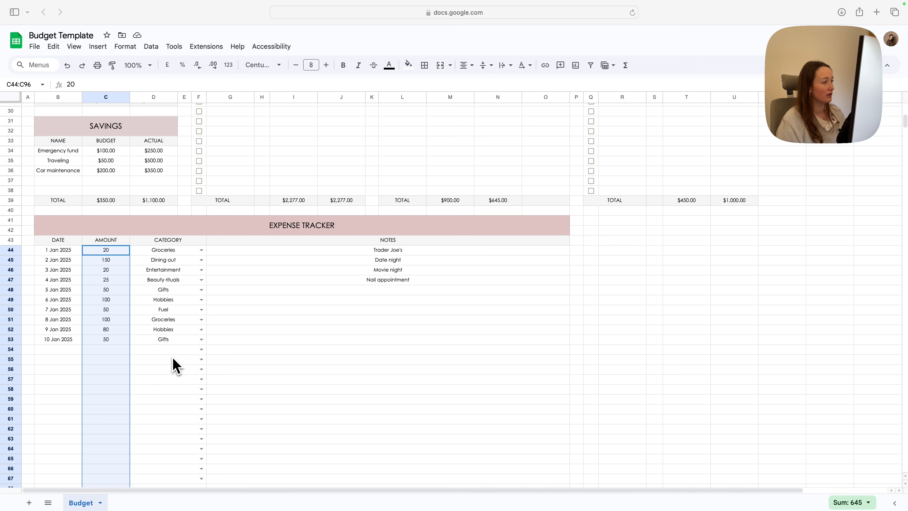
left_click(233, 66)
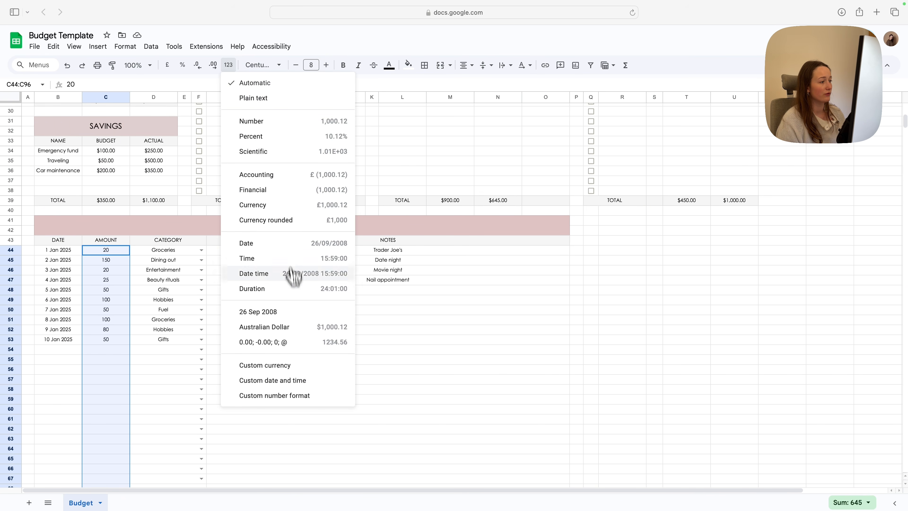
left_click(306, 327)
left_click(295, 330)
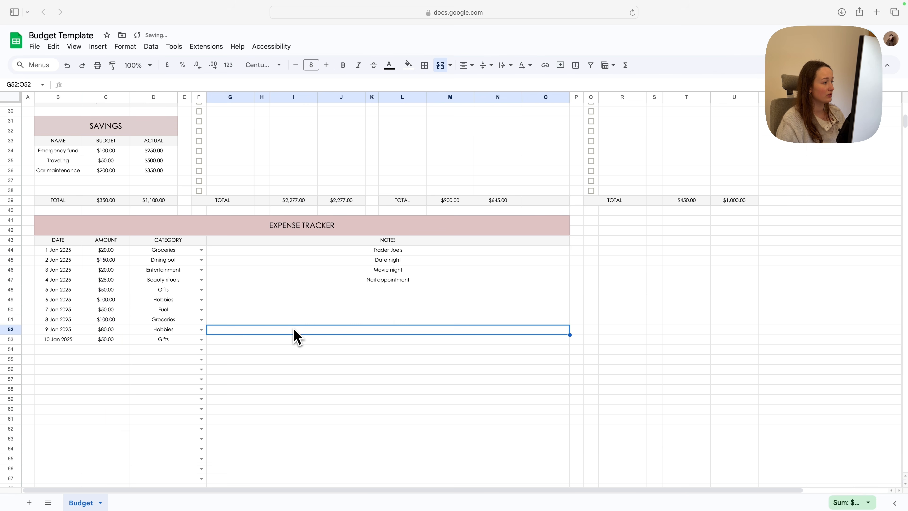
Set up a conditional formatting rule on the Expenses Left cells O15:O38 for values less than 0
scroll(450, 302, "up", 2)
scroll(449, 302, "up", 5)
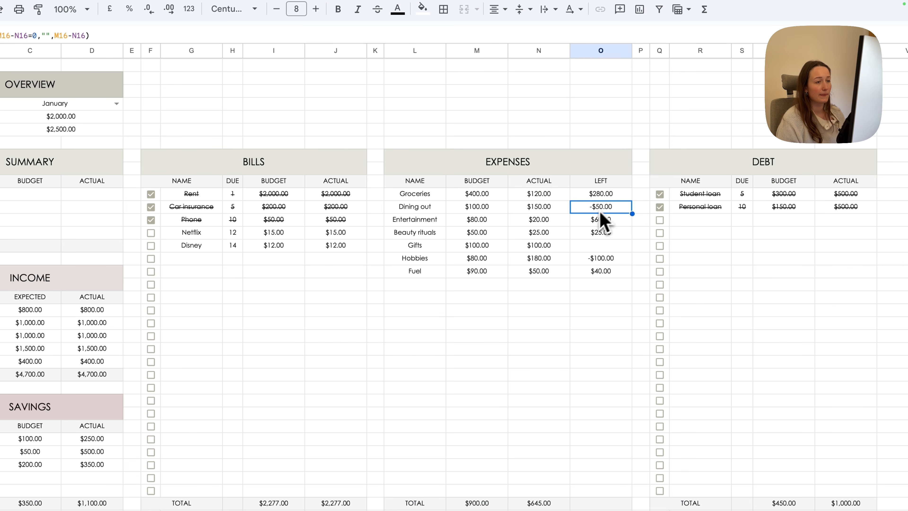
left_click(615, 259)
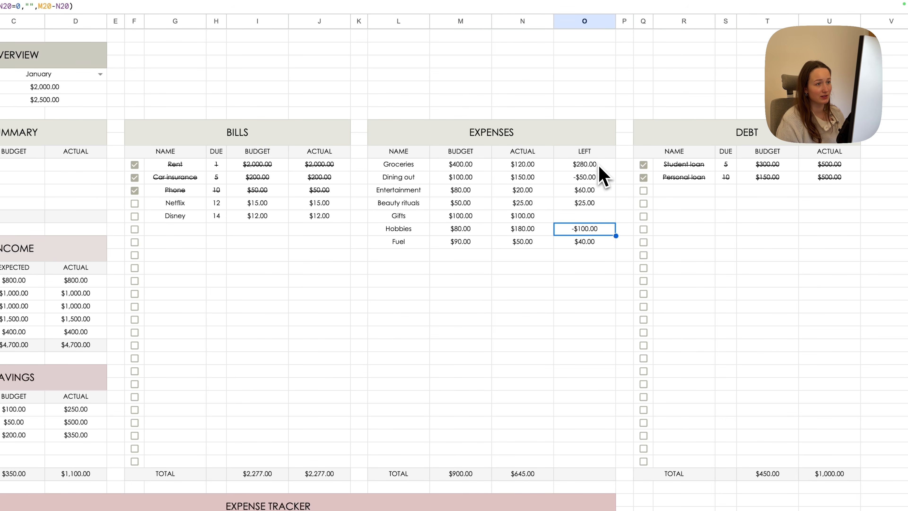
left_click_drag(586, 166, 573, 465)
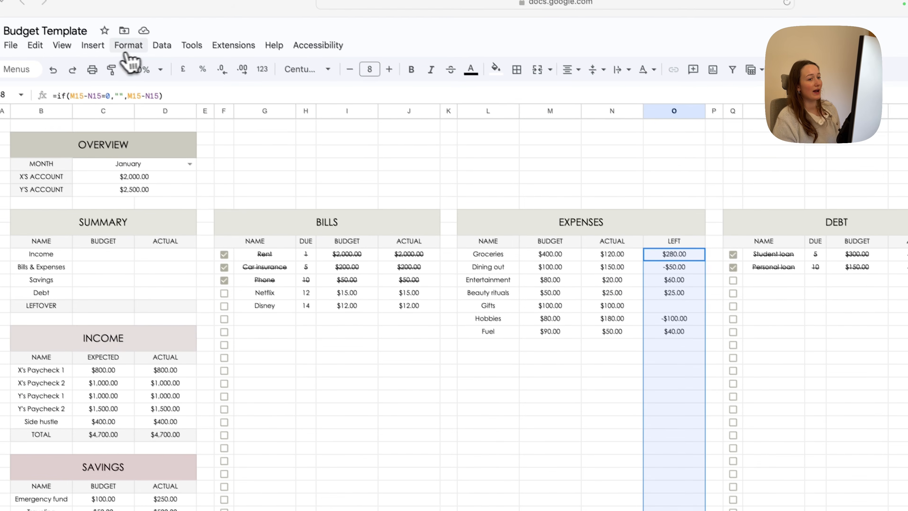
left_click(140, 43)
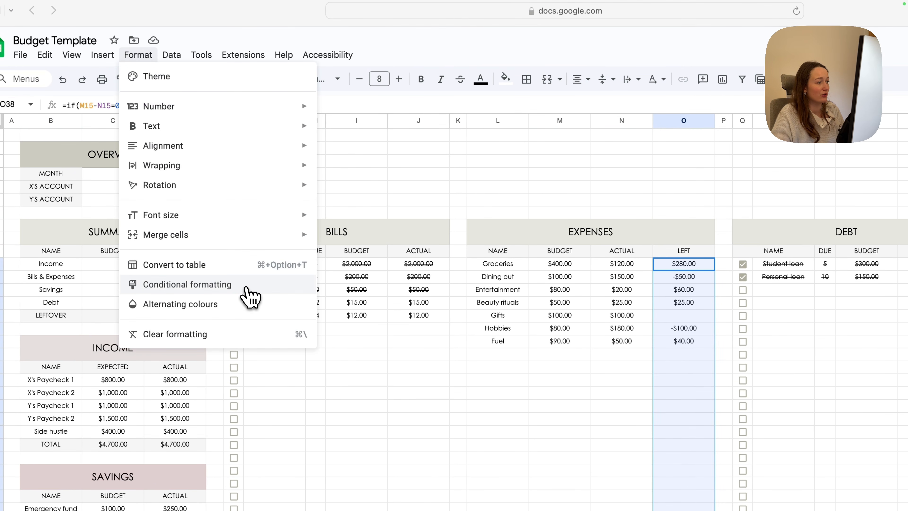
left_click(244, 286)
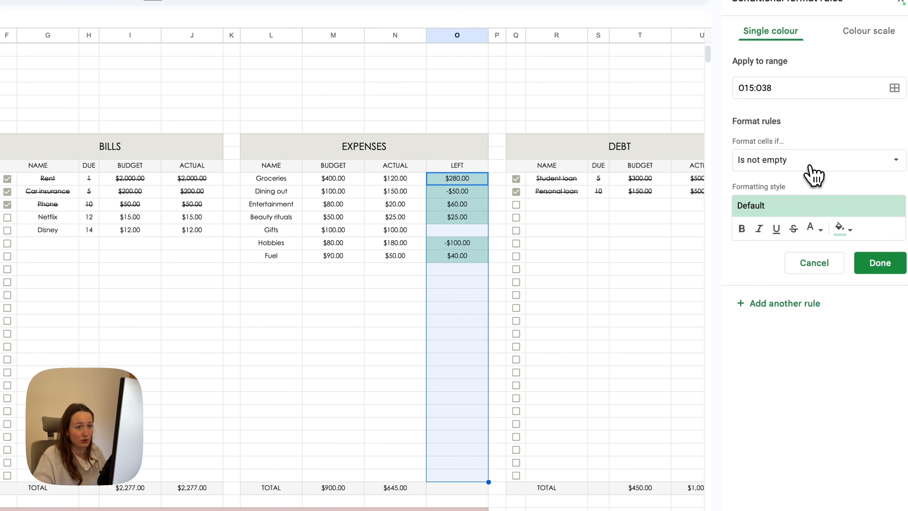
left_click(815, 172)
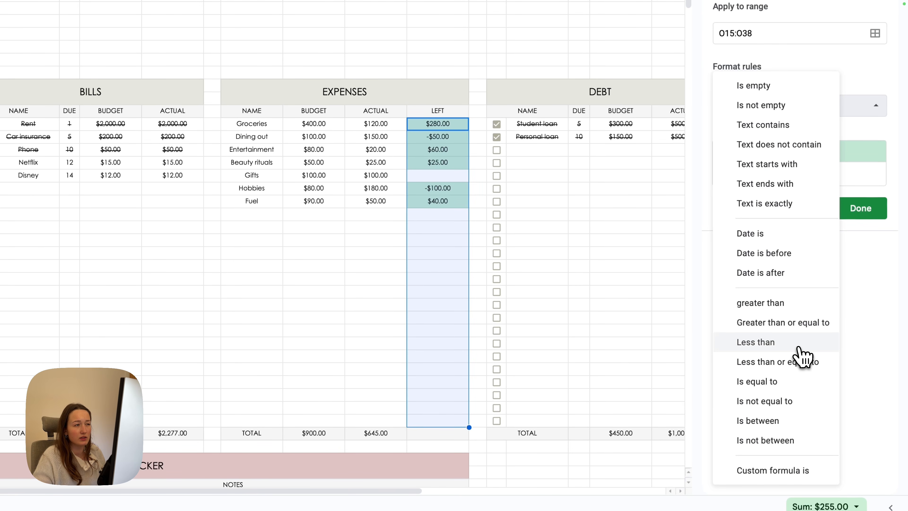
left_click(799, 348)
Give the less-than-0 rule the custom light grey-green fill, save it and close the conditional formatting rules
left_click(818, 231)
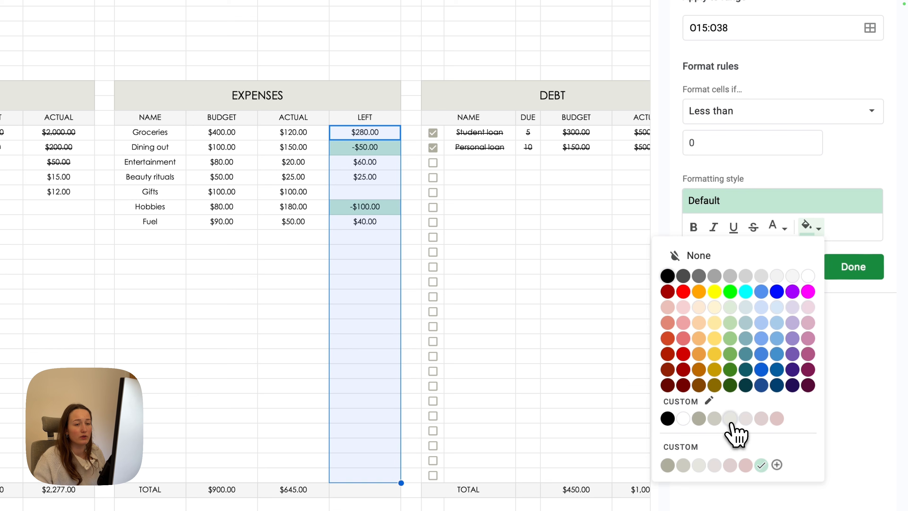
left_click(731, 422)
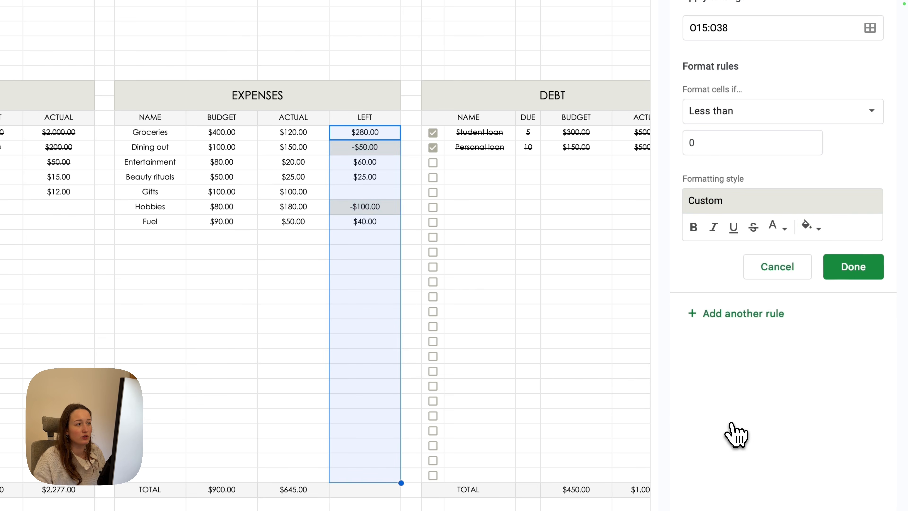
left_click(852, 274)
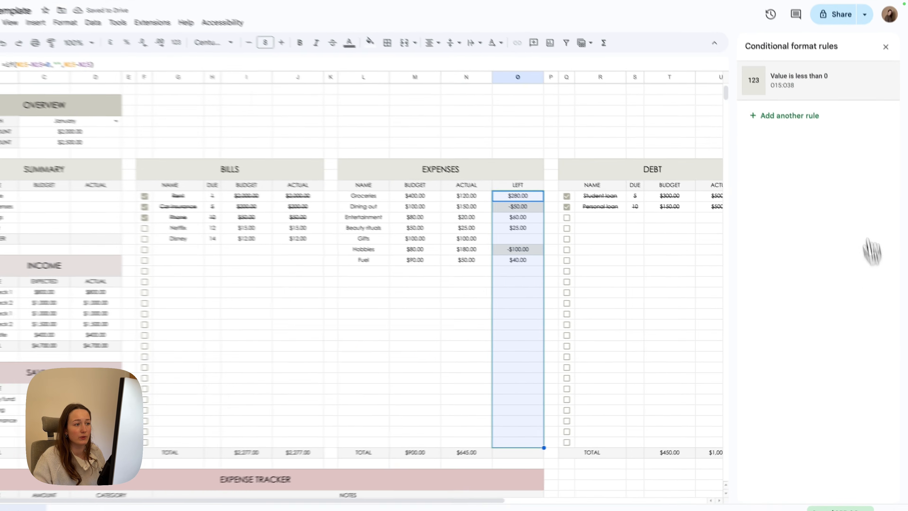
left_click(886, 47)
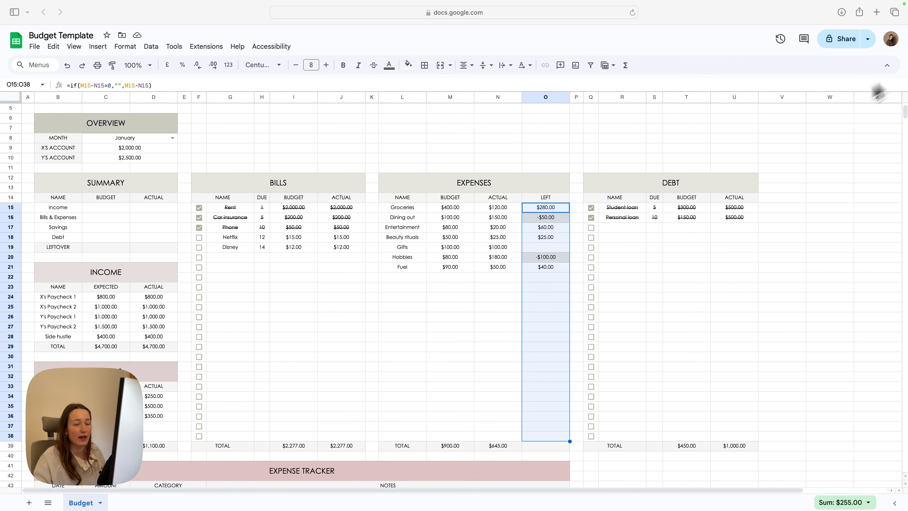
left_click(500, 287)
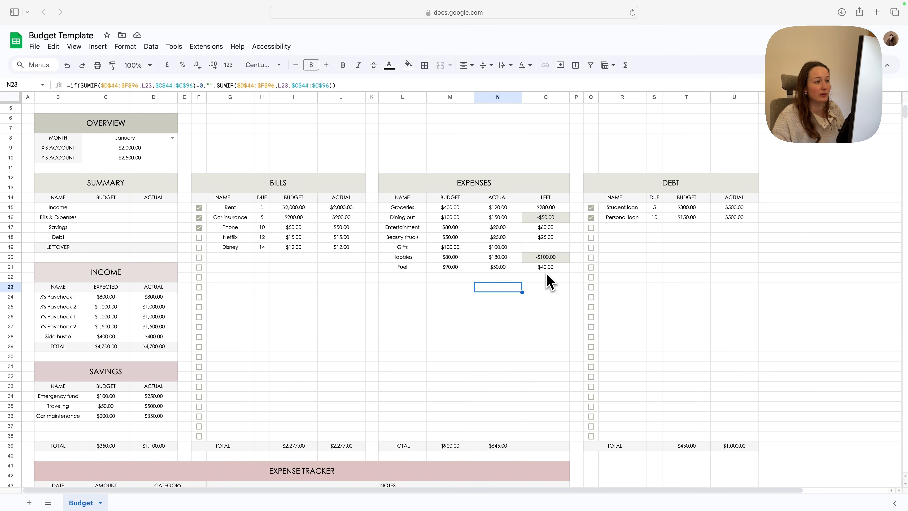
left_click(555, 220)
left_click(508, 254)
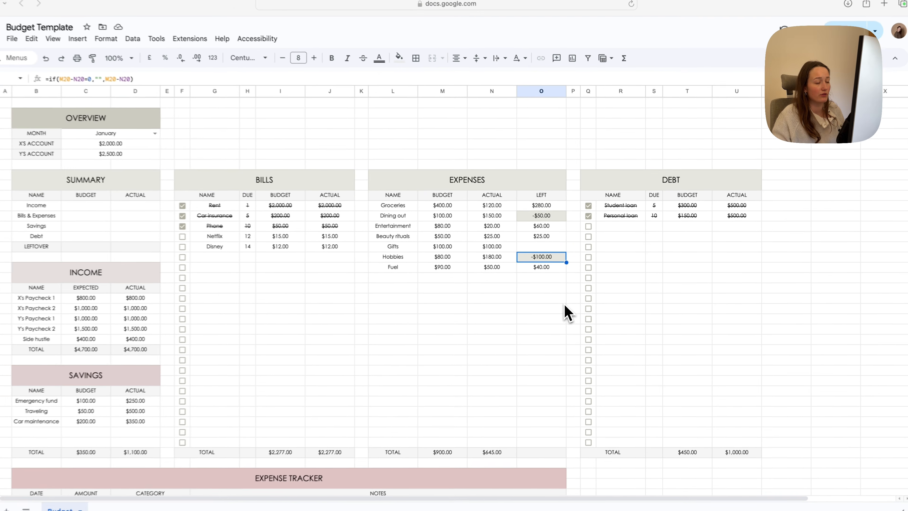
Merge Q41:U42 beside the Expense Tracker header and enter the title FINANCIAL GOALS
scroll(568, 304, "up", 2)
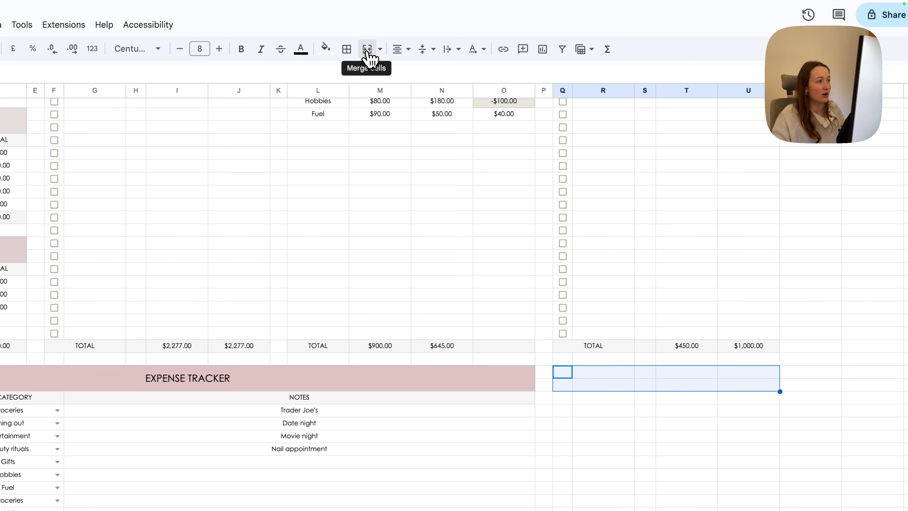
left_click(368, 53)
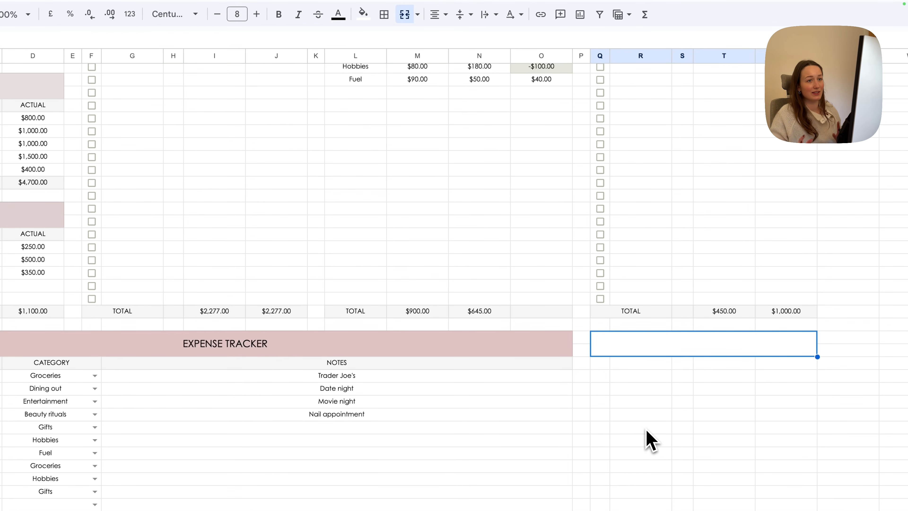
type("FINANCIAL GOALS")
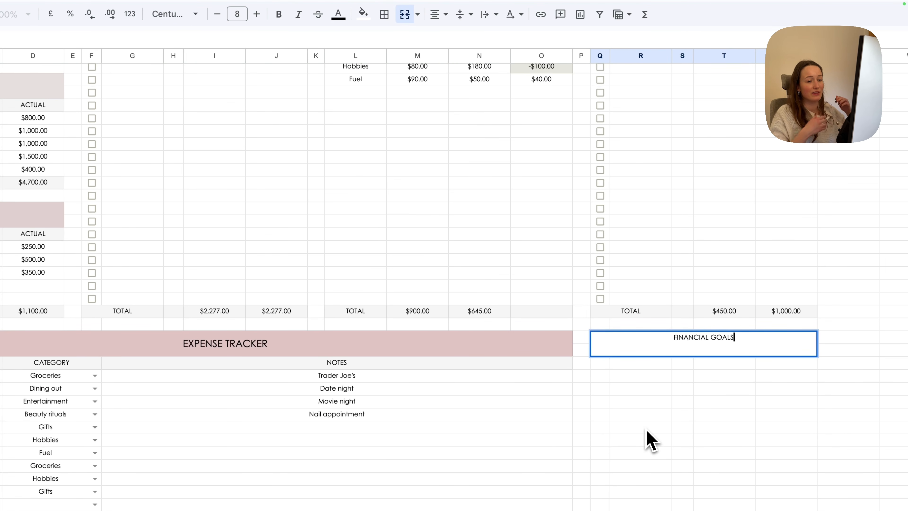
key("Return")
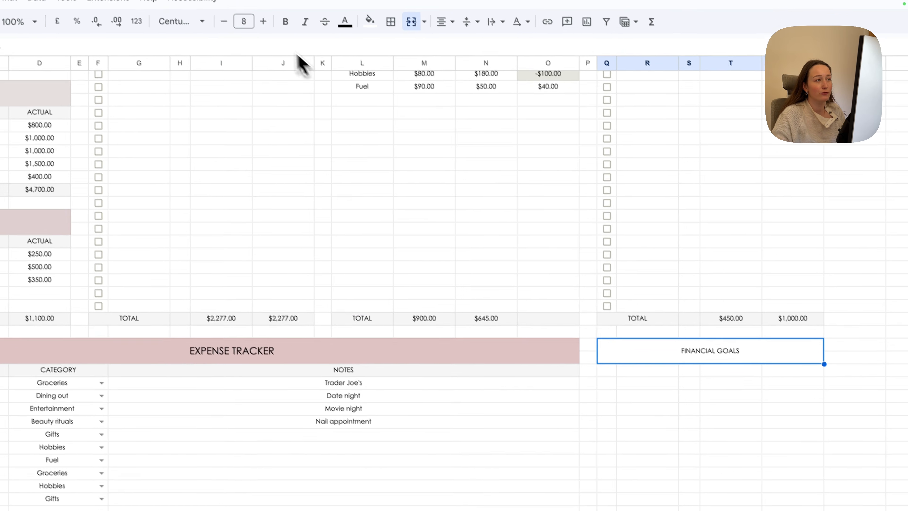
Set the FINANCIAL GOALS header to font size 12 and fill it with the Expense Tracker header's dusty pink
left_click(264, 21)
left_click(263, 22)
left_click(263, 22)
left_click(264, 22)
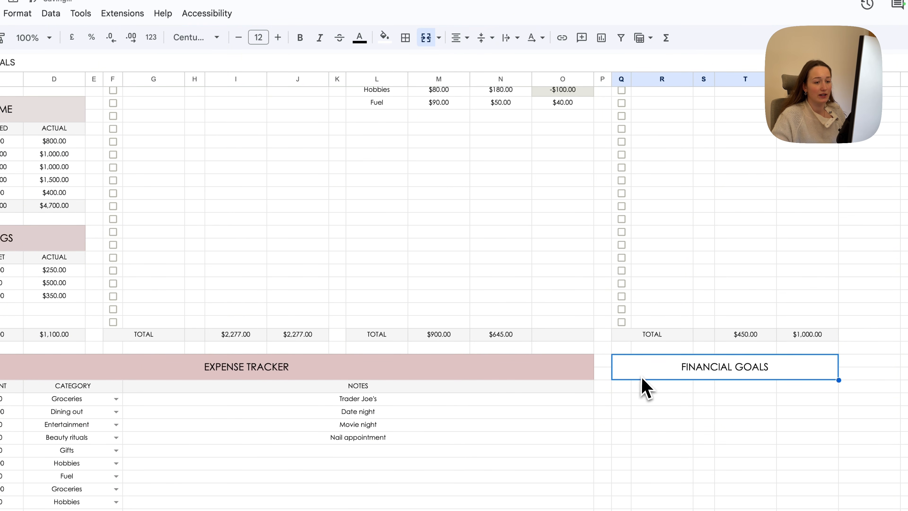
left_click(386, 38)
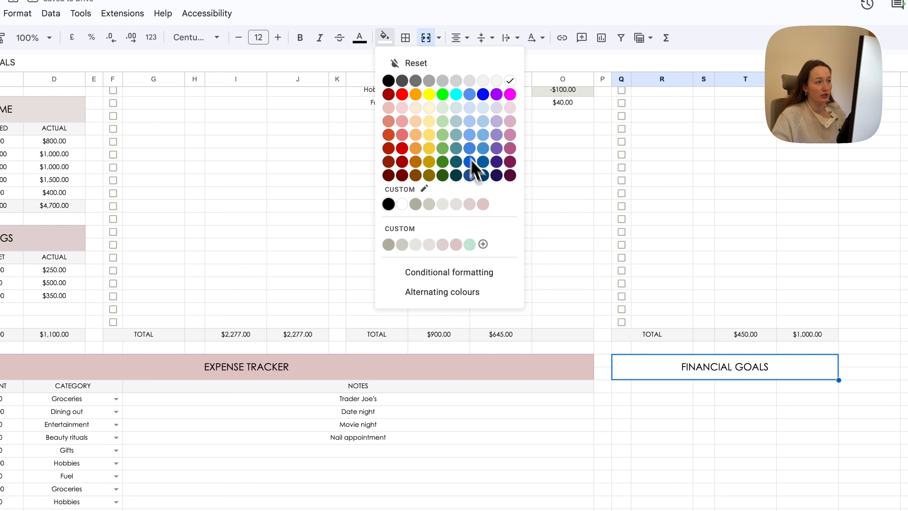
left_click(487, 206)
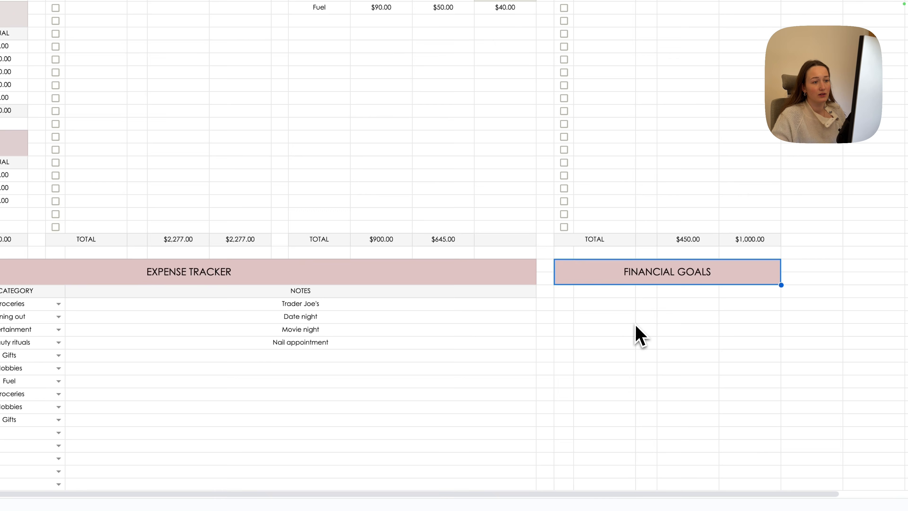
Insert tick boxes in Q43:Q67 under the FINANCIAL GOALS header
left_click(665, 412)
scroll(604, 304, "down", 5)
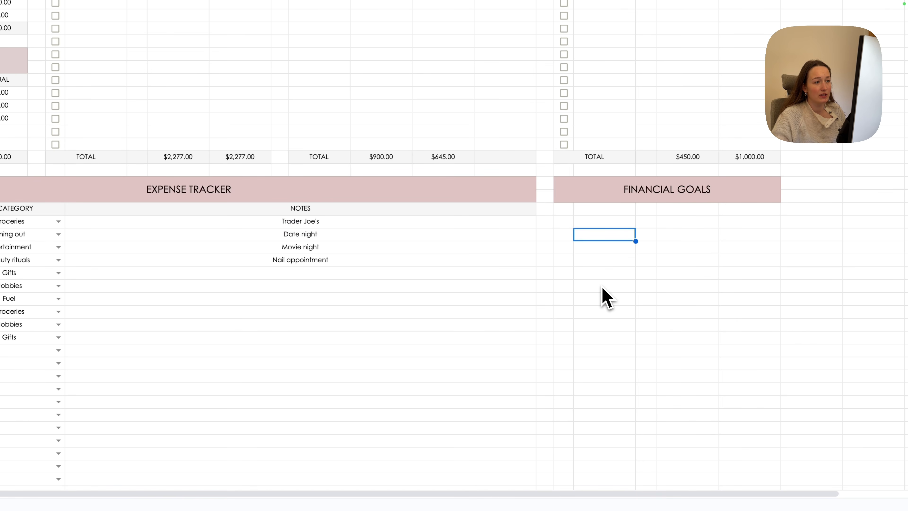
left_click(570, 214)
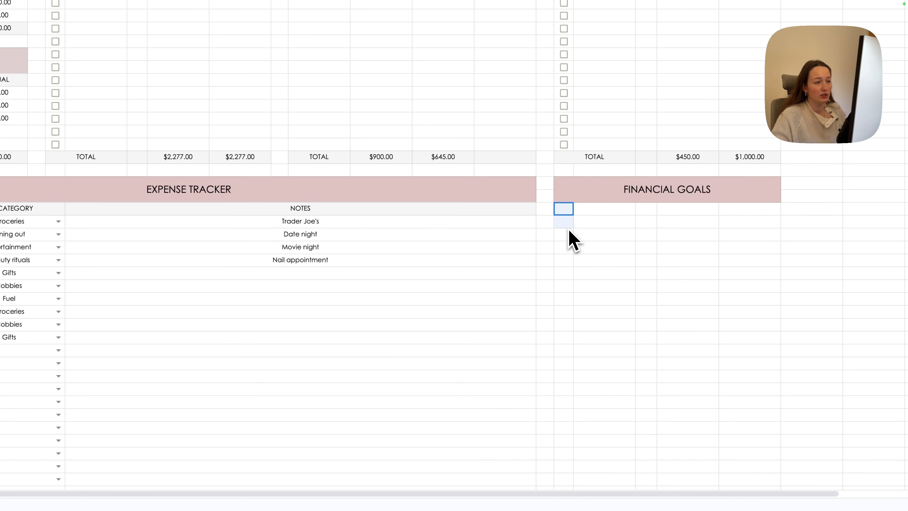
left_click_drag(569, 231, 566, 442)
left_click(97, 46)
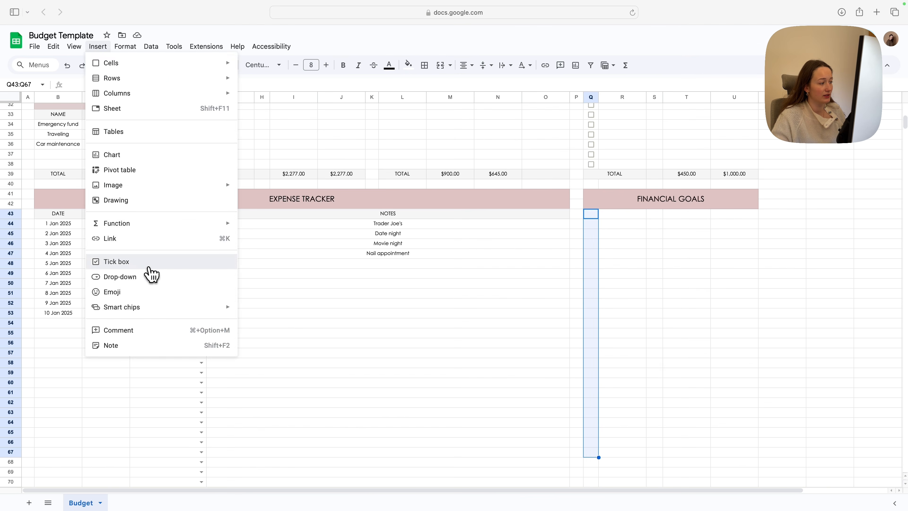
left_click(116, 262)
Colour the Financial Goals tick boxes dusty pink and test the first two by ticking and unticking them
left_click_drag(523, 499, 614, 497)
left_click(389, 66)
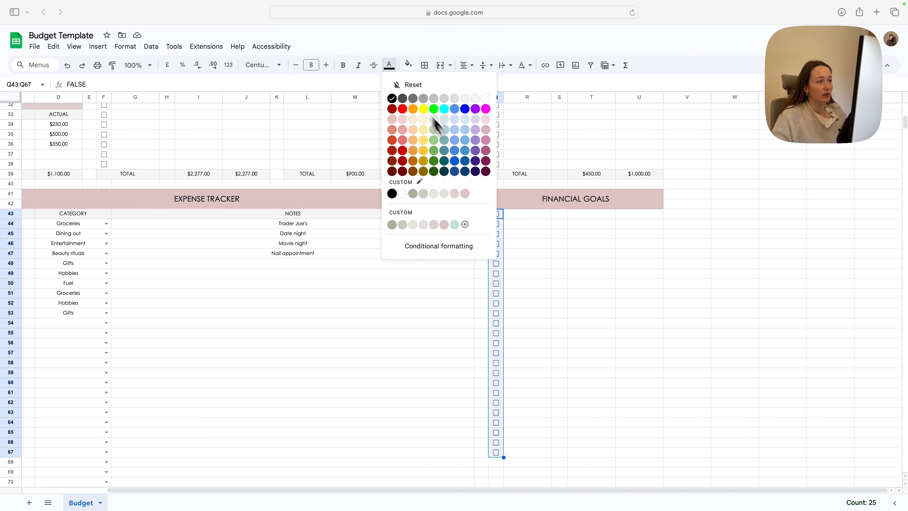
left_click(465, 193)
left_click(496, 214)
left_click(496, 223)
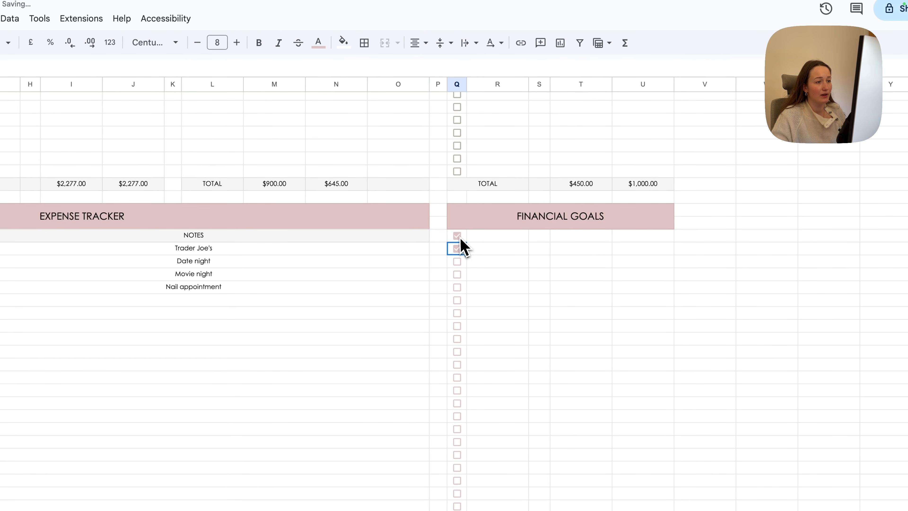
left_click(459, 238)
left_click(460, 250)
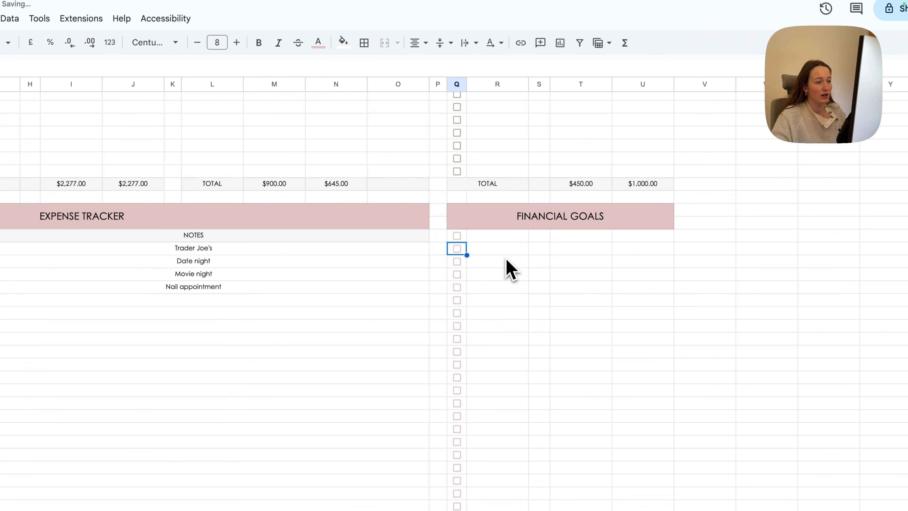
Merge R43:U43 beside the first goal tick box and merge the goal rows R44:U67 horizontally
left_click_drag(523, 238, 643, 236)
left_click(385, 43)
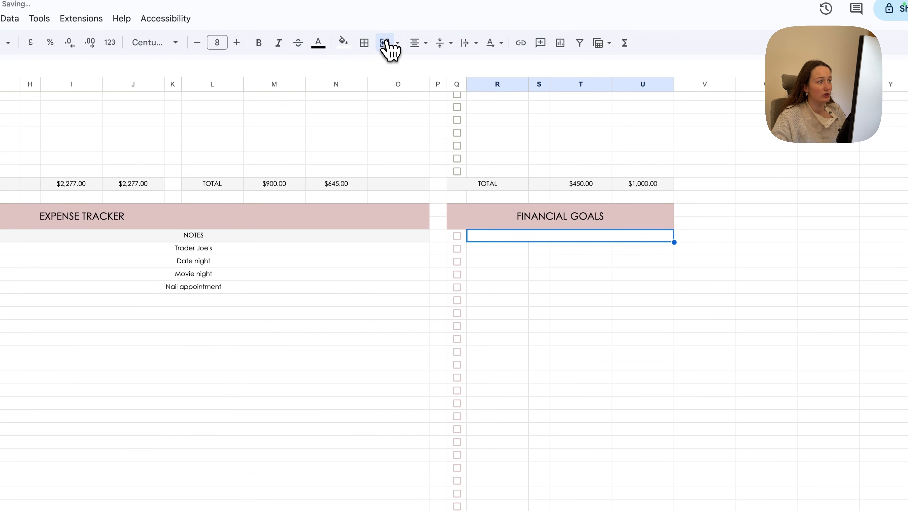
left_click_drag(511, 250, 646, 510)
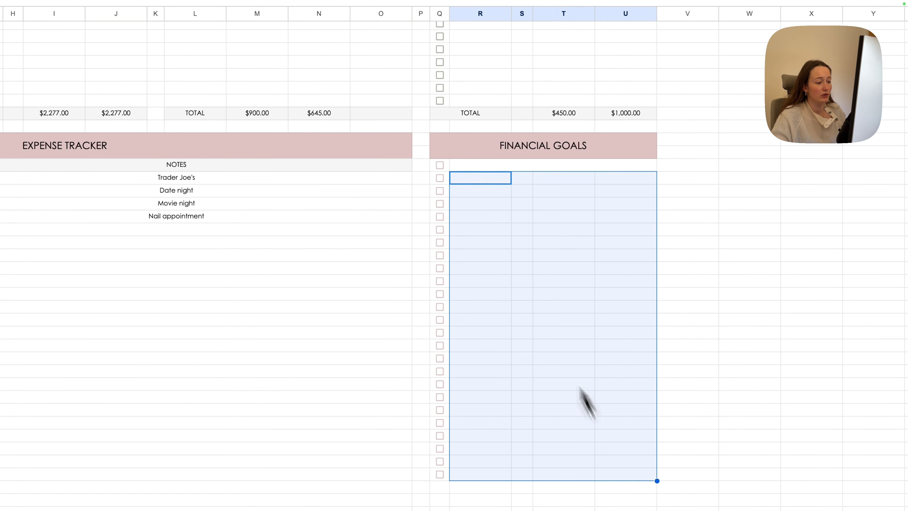
left_click(420, 58)
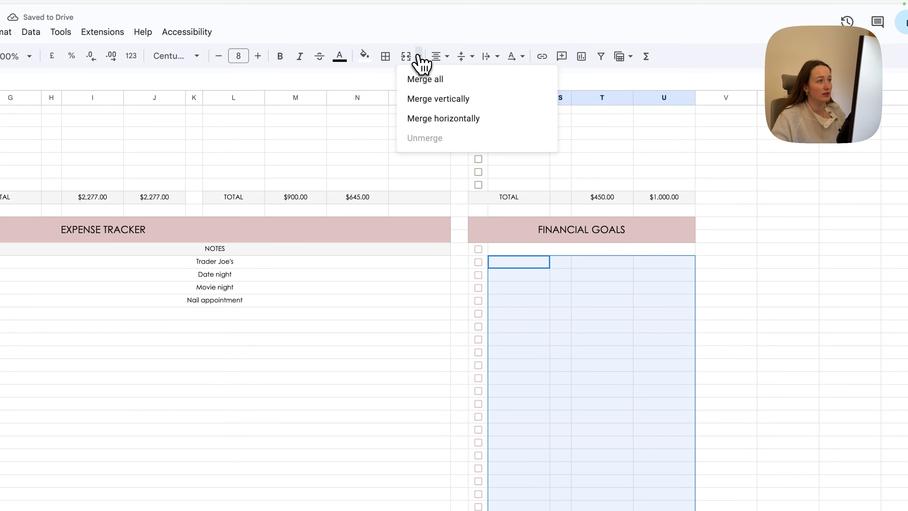
left_click(459, 121)
left_click(563, 315)
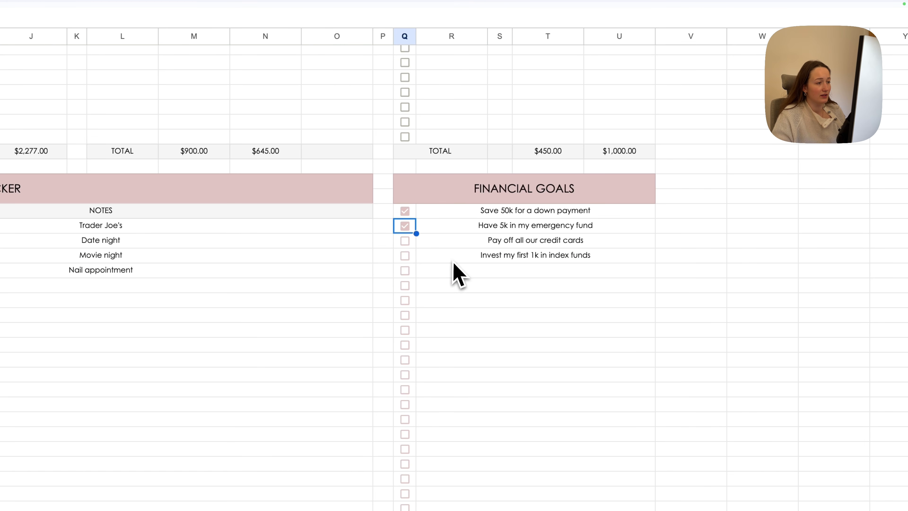
Tick the third goal and add a conditional formatting rule to R43:U67 with the custom formula =$Q43=true
left_click(405, 241)
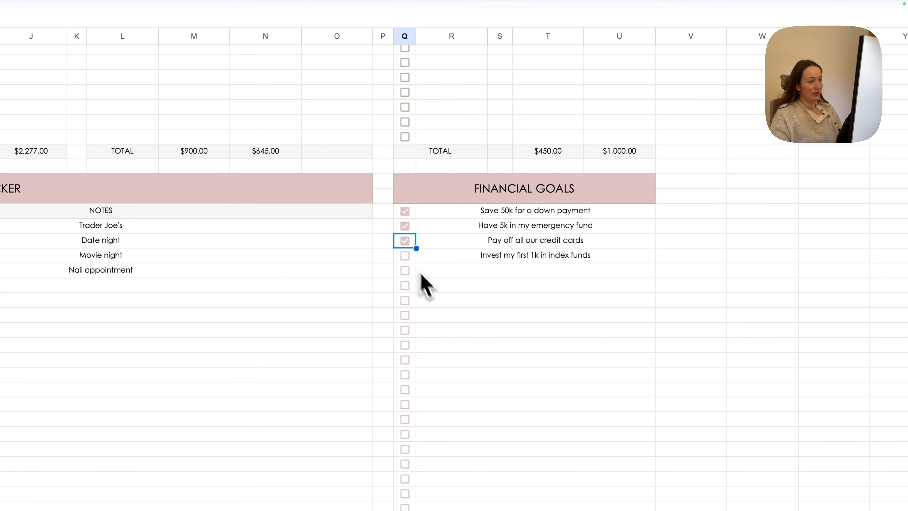
left_click_drag(483, 215, 503, 510)
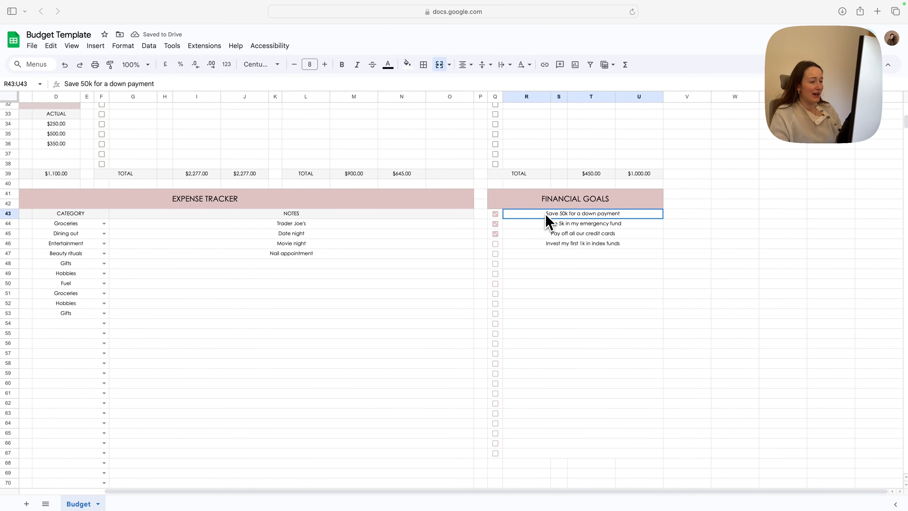
left_click_drag(559, 461, 559, 461)
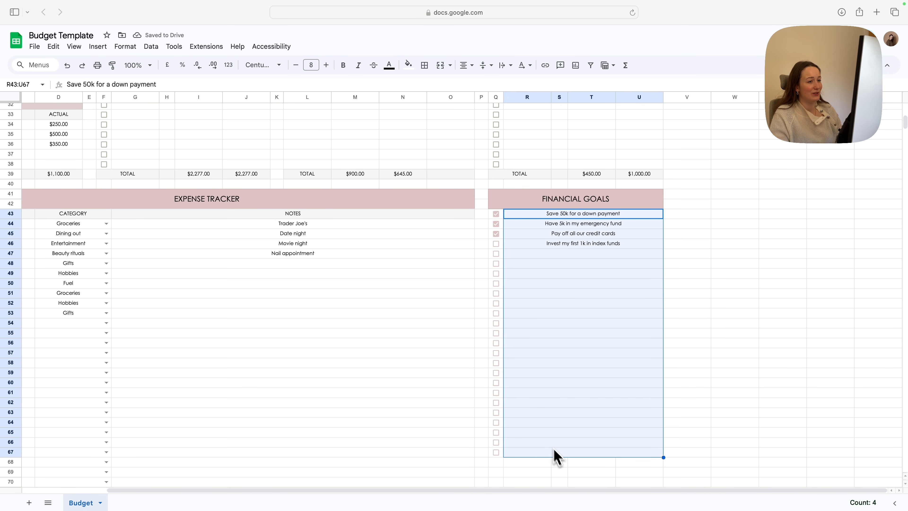
left_click(125, 46)
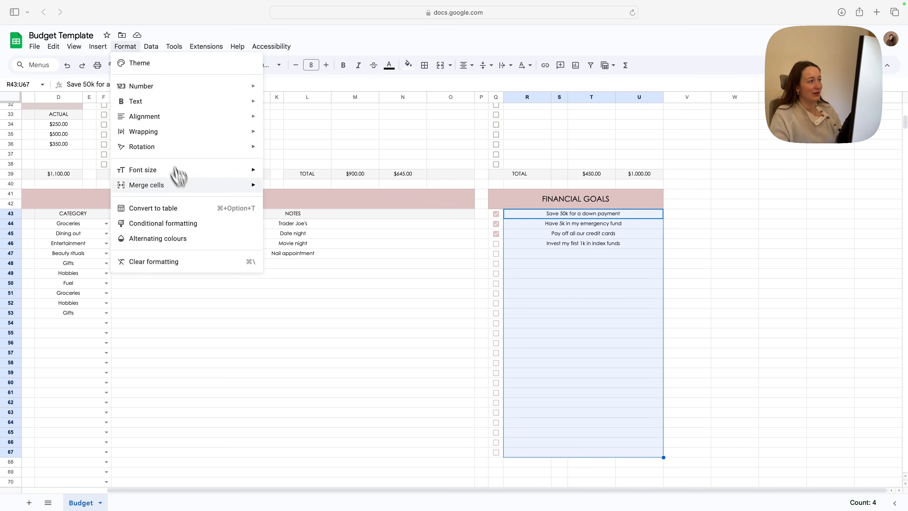
left_click(205, 224)
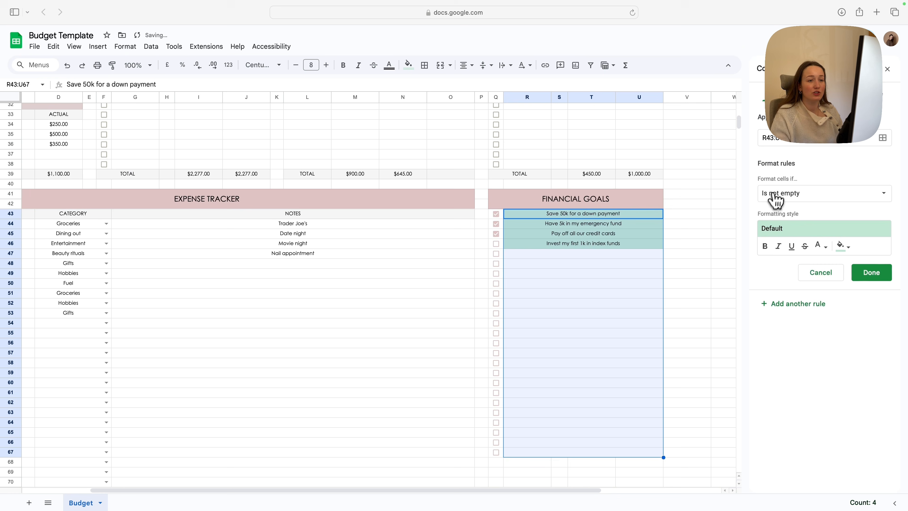
left_click(886, 195)
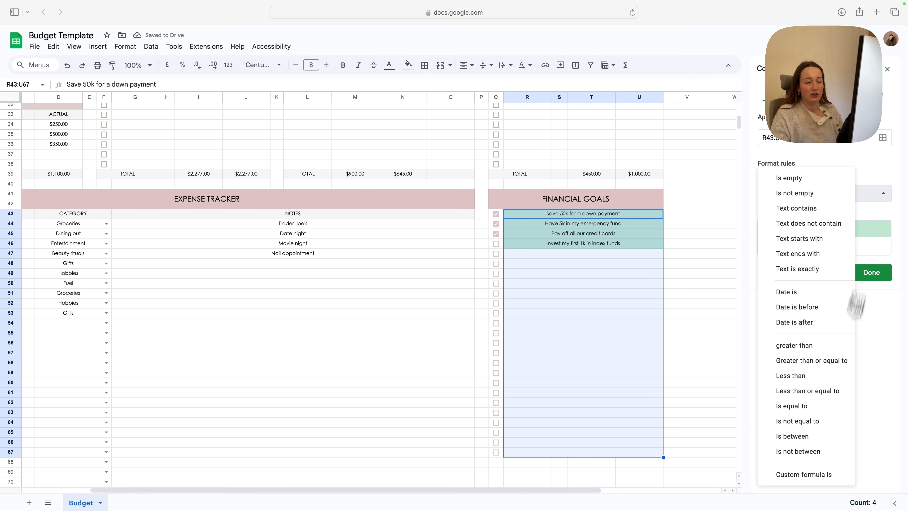
left_click(834, 474)
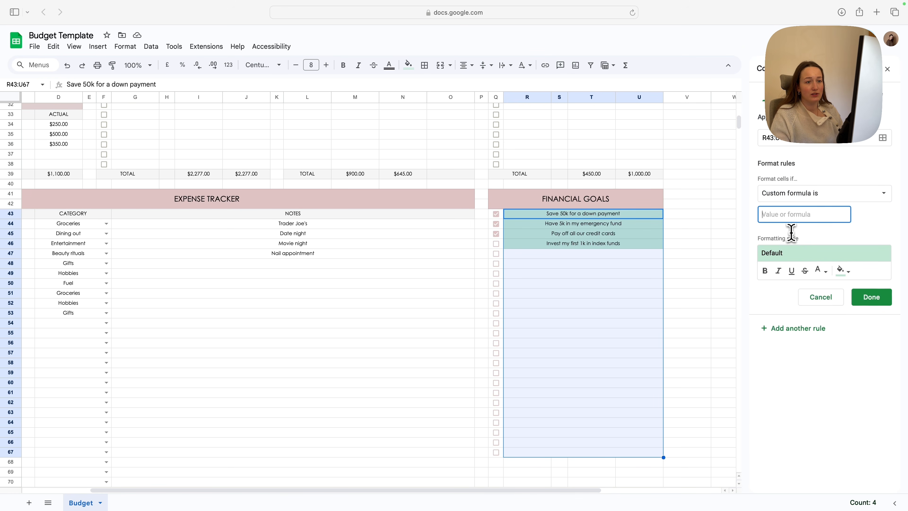
left_click(500, 215)
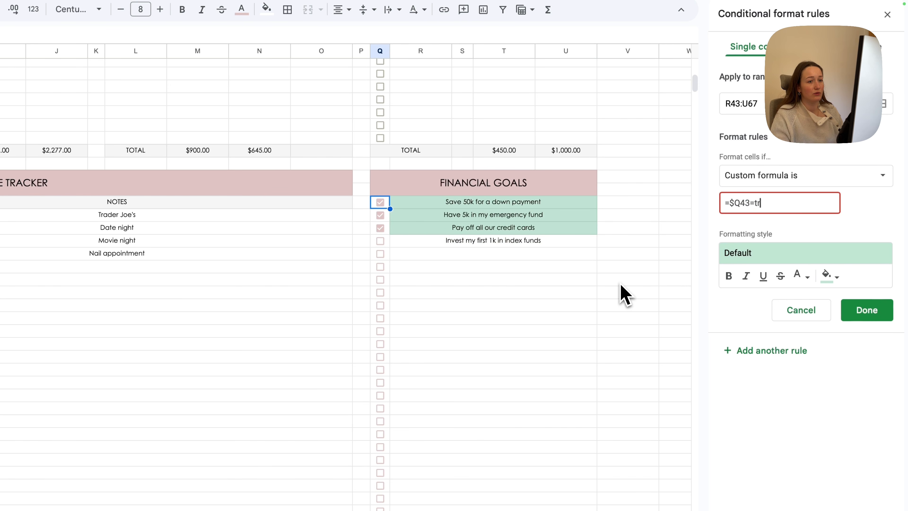
Style the Financial Goals rule with a white fill and strikethrough text, and save it
left_click(829, 276)
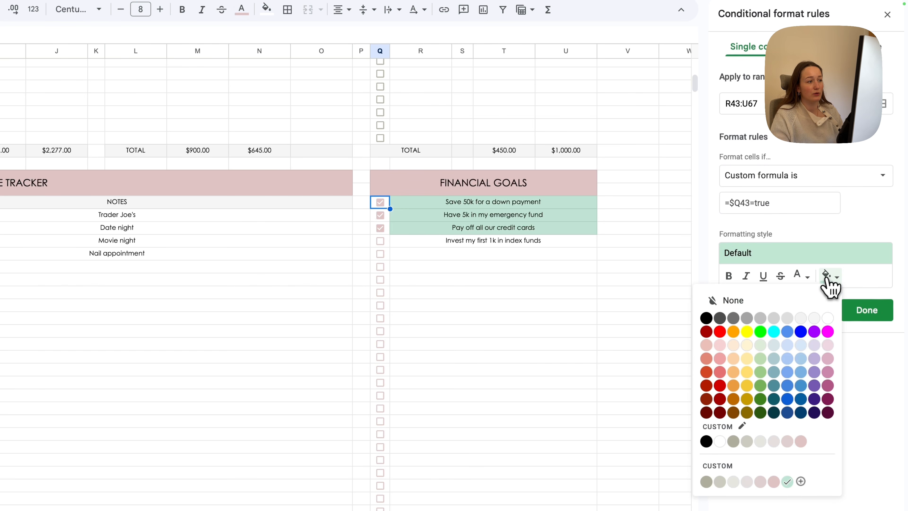
left_click(832, 318)
left_click(781, 276)
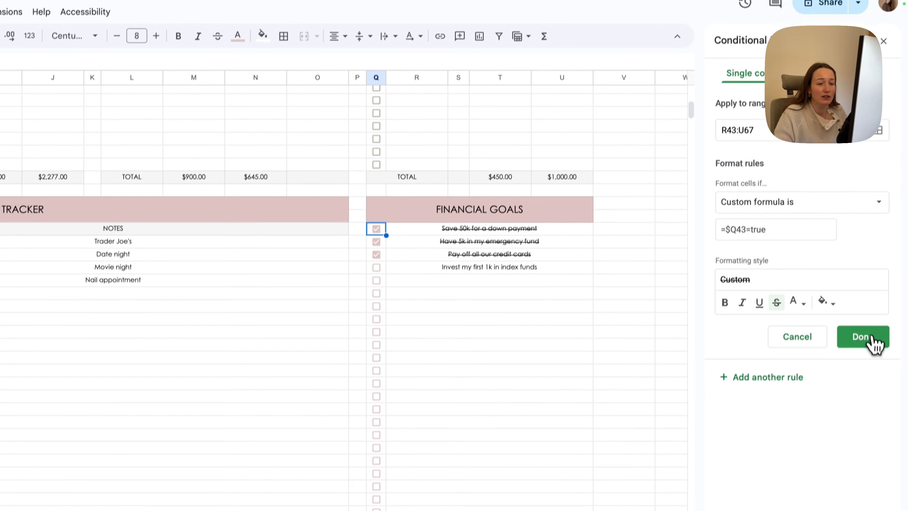
left_click(867, 310)
left_click(884, 55)
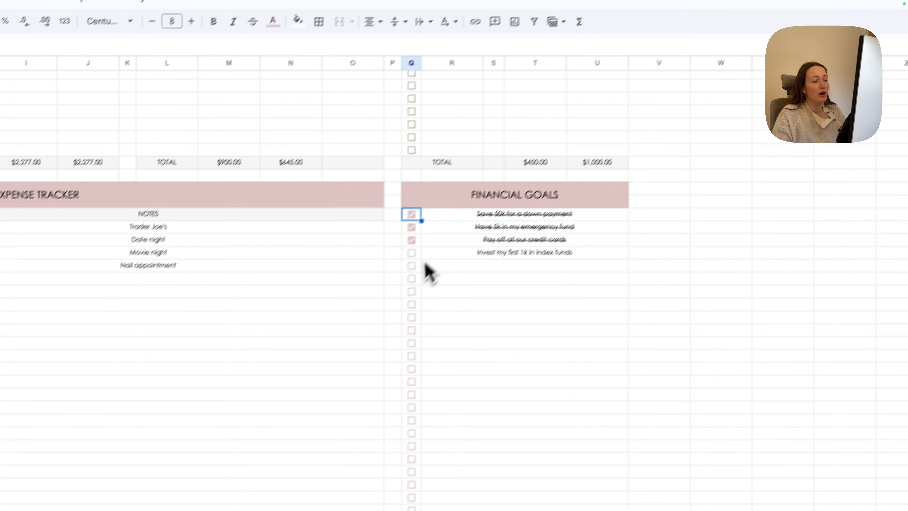
Test the goal strikethrough by toggling the third goal's tick box and ticking the fourth goal
left_click(374, 282)
left_click(440, 233)
left_click(440, 219)
left_click(440, 219)
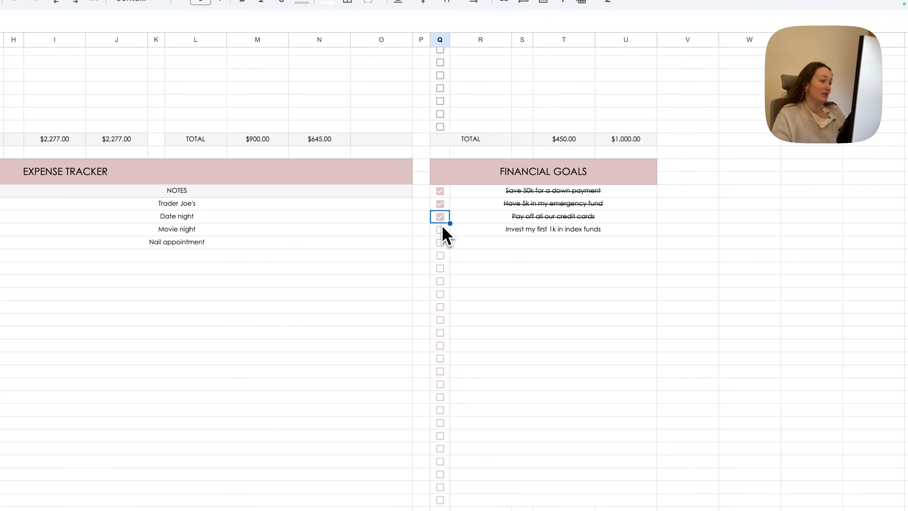
left_click(440, 232)
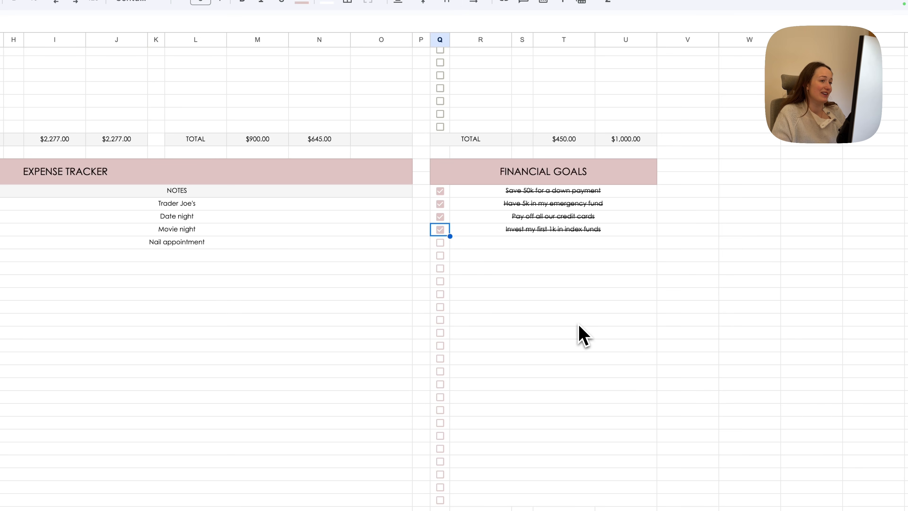
scroll(580, 326, "down", 10)
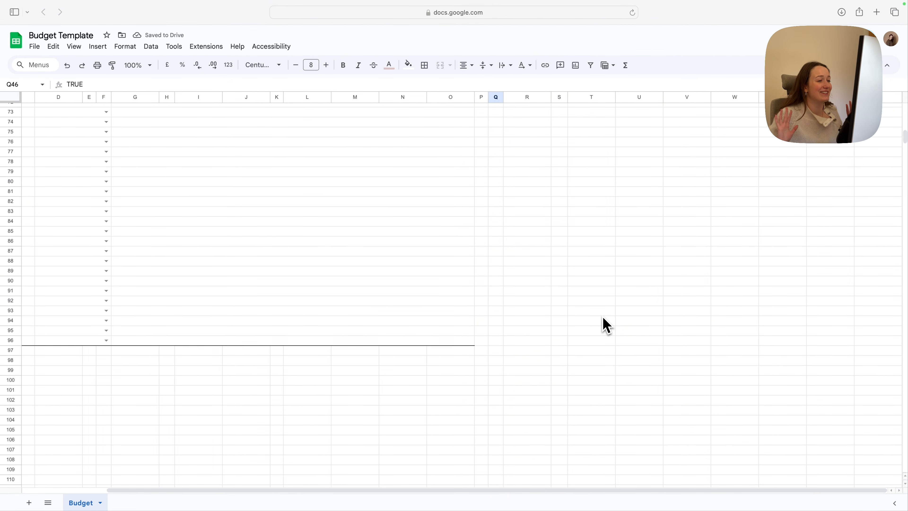
scroll(602, 319, "up", 10)
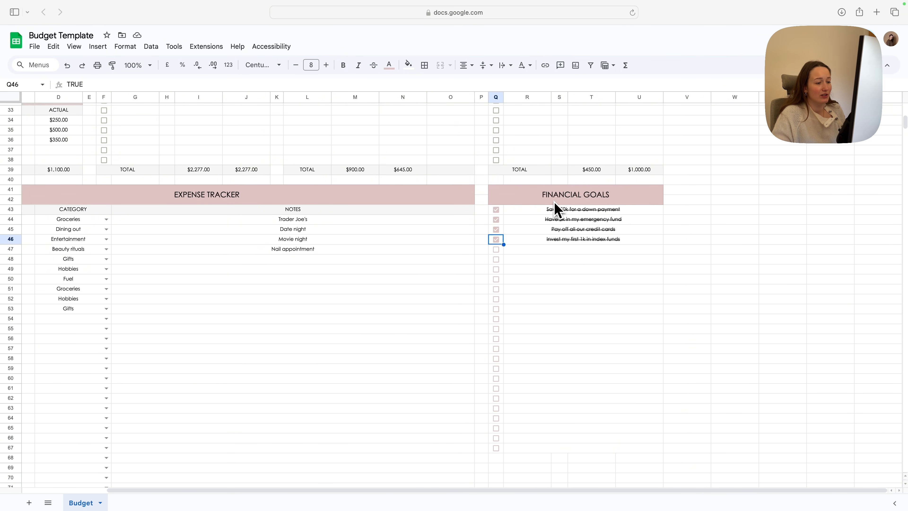
Copy the FINANCIAL GOALS header to Q69:U70 below the goals list and retitle the copy WISHLIST
scroll(551, 341, "down", 3)
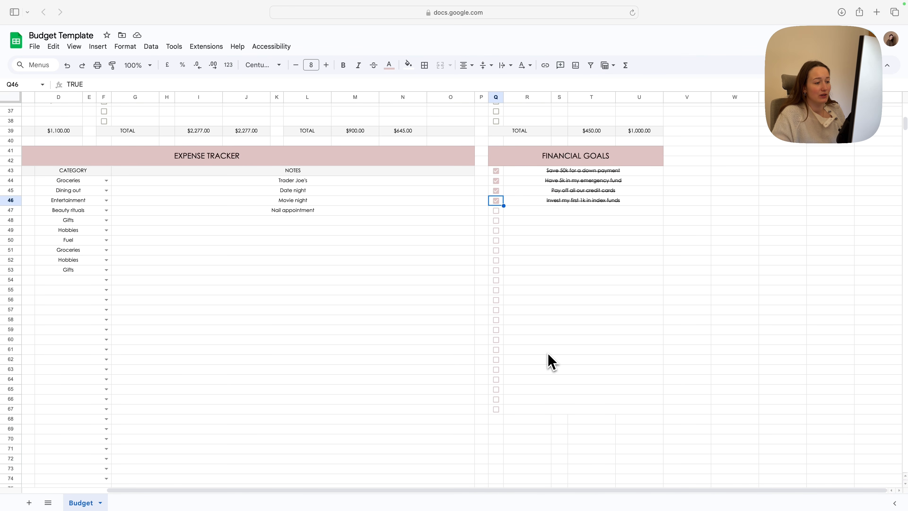
left_click(574, 134)
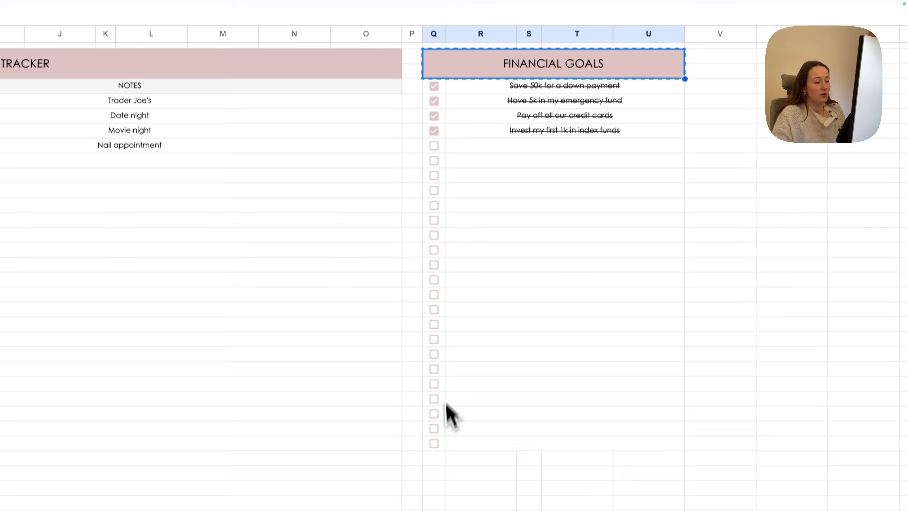
scroll(519, 308, "down", 3)
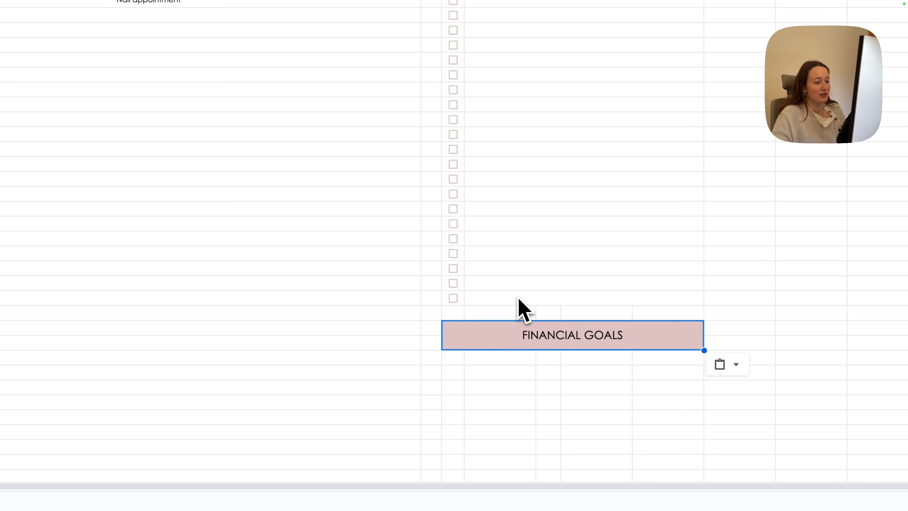
type("WISHLIST")
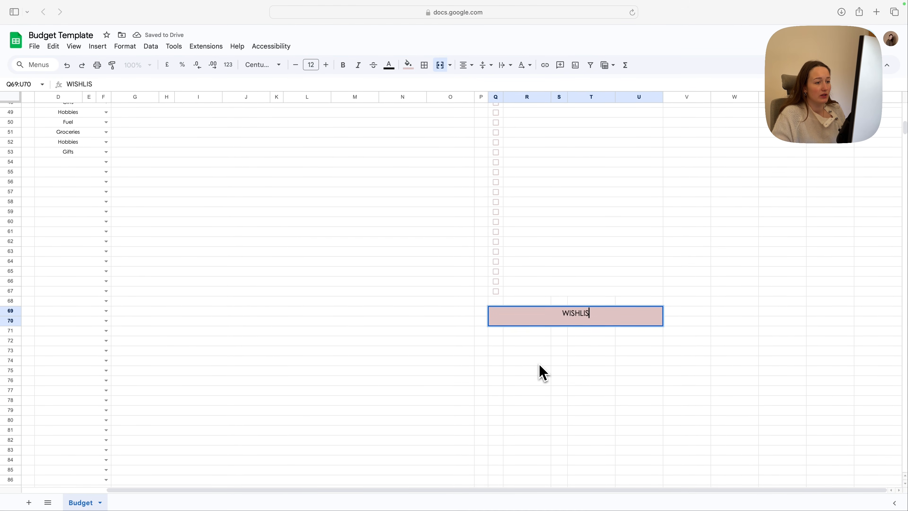
Insert tick boxes in Q71:Q96 under the WISHLIST header and colour them dusty pink
scroll(557, 323, "down", 5)
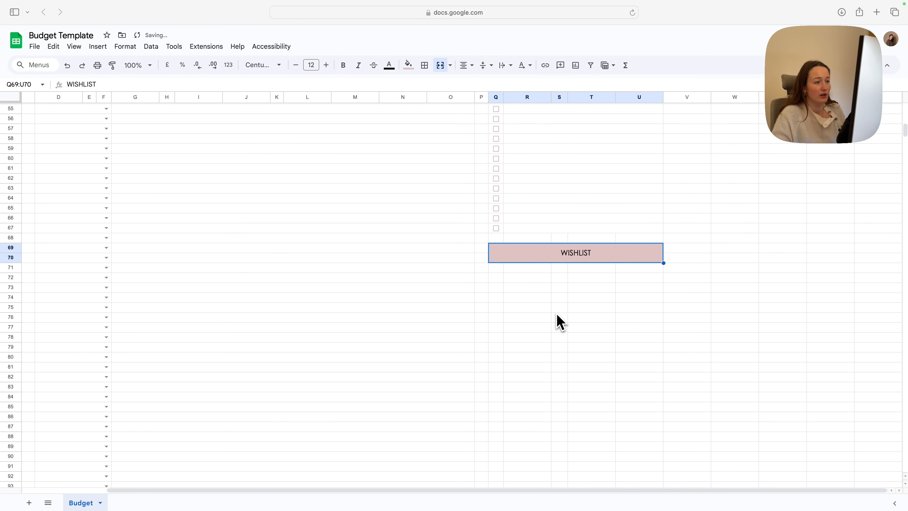
left_click_drag(501, 225, 501, 476)
left_click(98, 47)
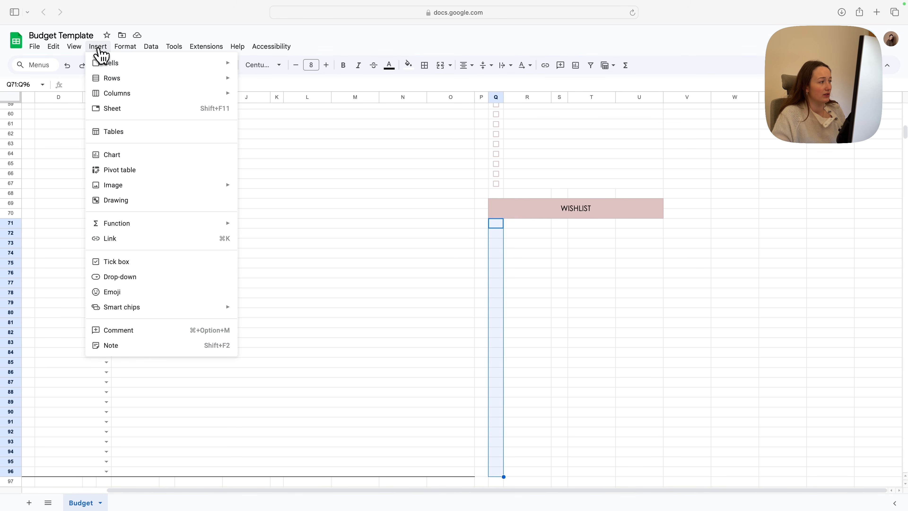
left_click(151, 263)
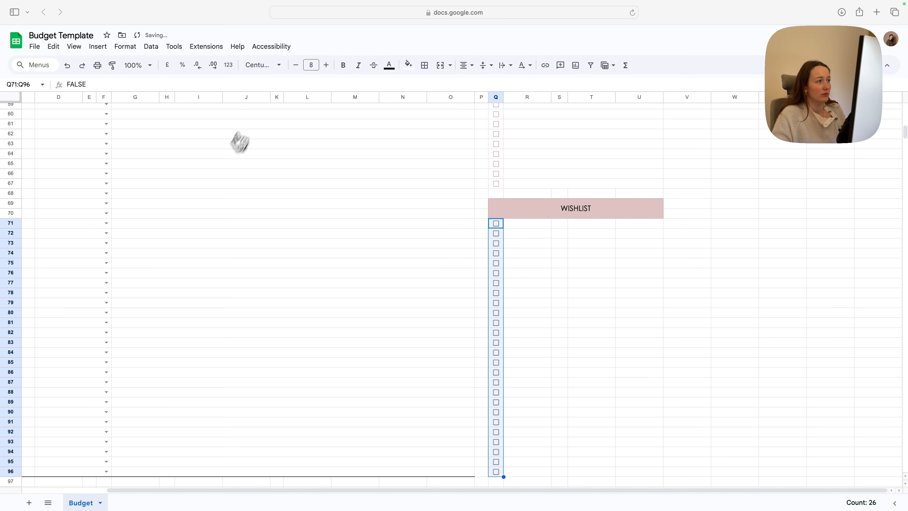
left_click(389, 65)
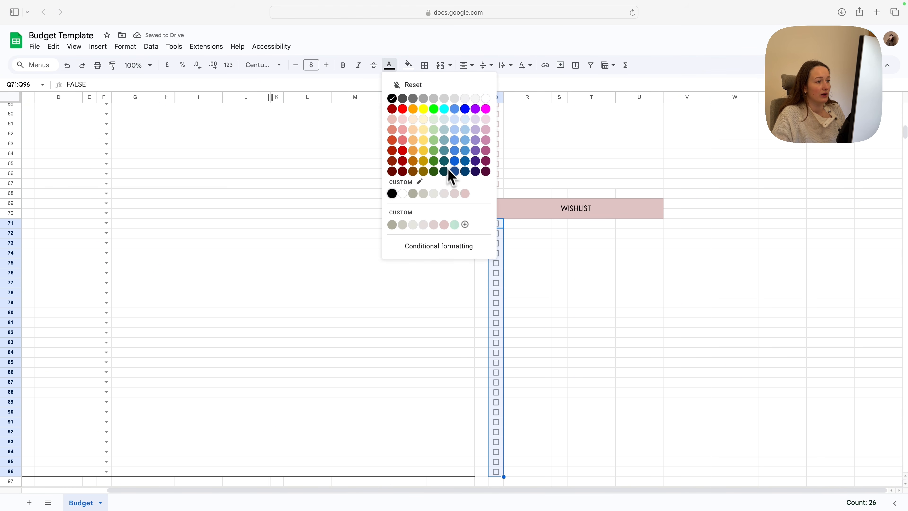
left_click(466, 193)
Merge the wishlist rows R71:U96 horizontally beside the tick boxes
scroll(559, 258, "up", 5)
scroll(560, 257, "down", 10)
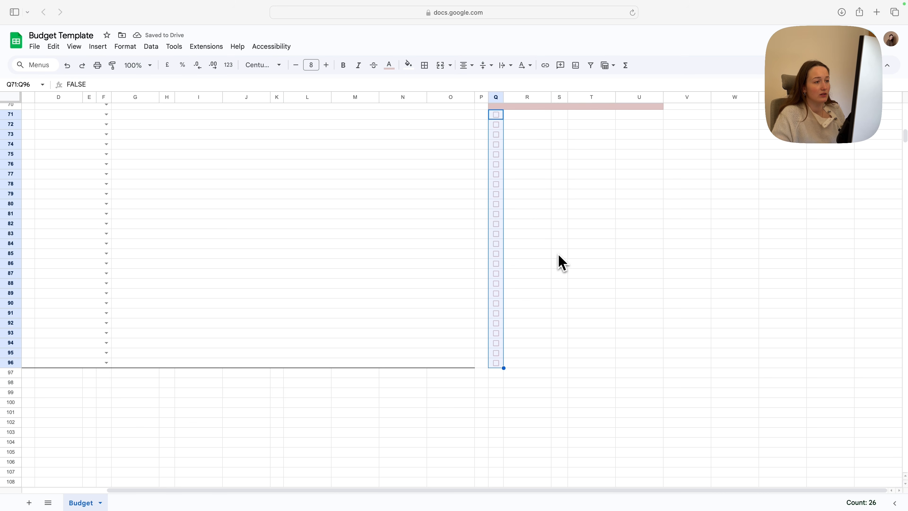
scroll(546, 211, "up", 2)
scroll(537, 194, "up", 1)
left_click_drag(528, 159, 655, 407)
left_click(450, 65)
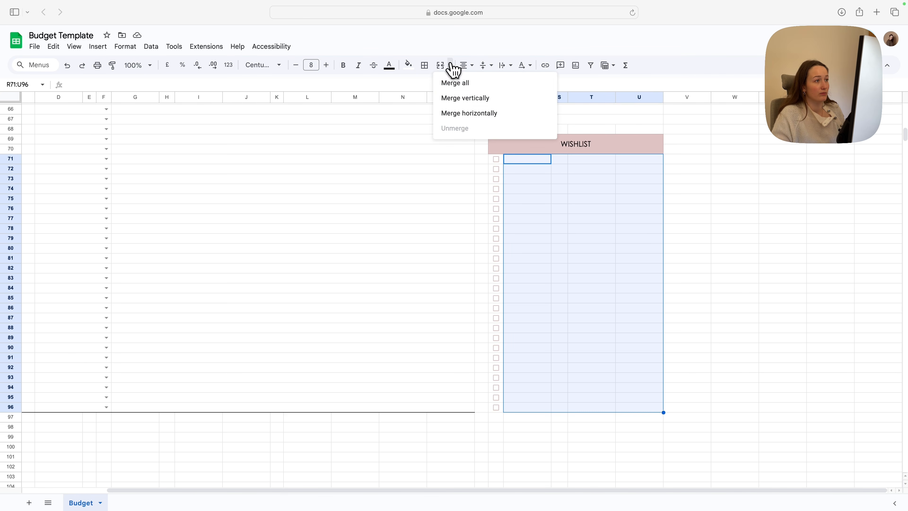
left_click(524, 117)
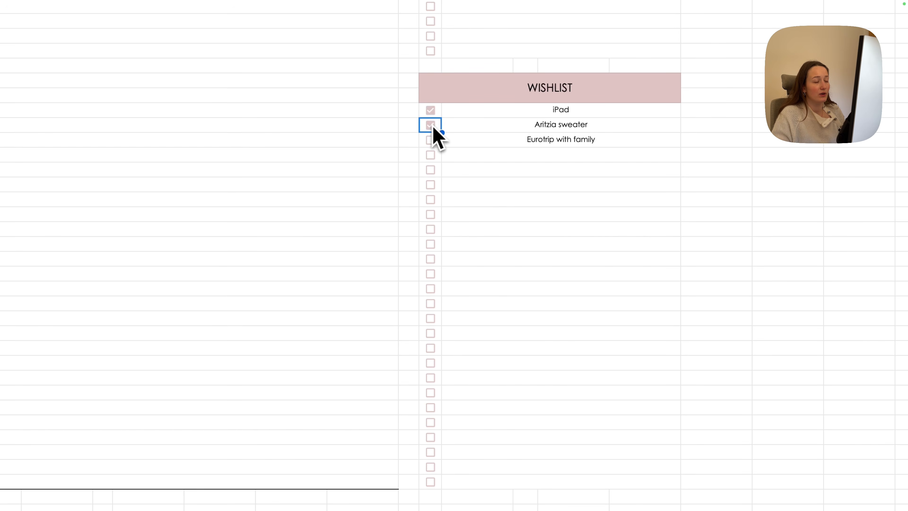
Tick the Aritzia sweater item and add a conditional formatting rule to R71:U96 with the custom formula =$q71=true
left_click(431, 125)
left_click_drag(519, 112, 537, 480)
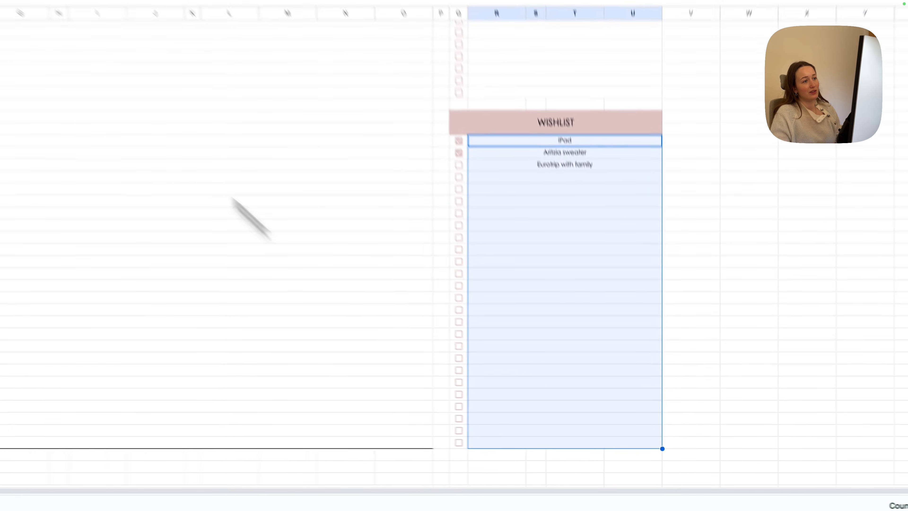
left_click(127, 47)
left_click(197, 225)
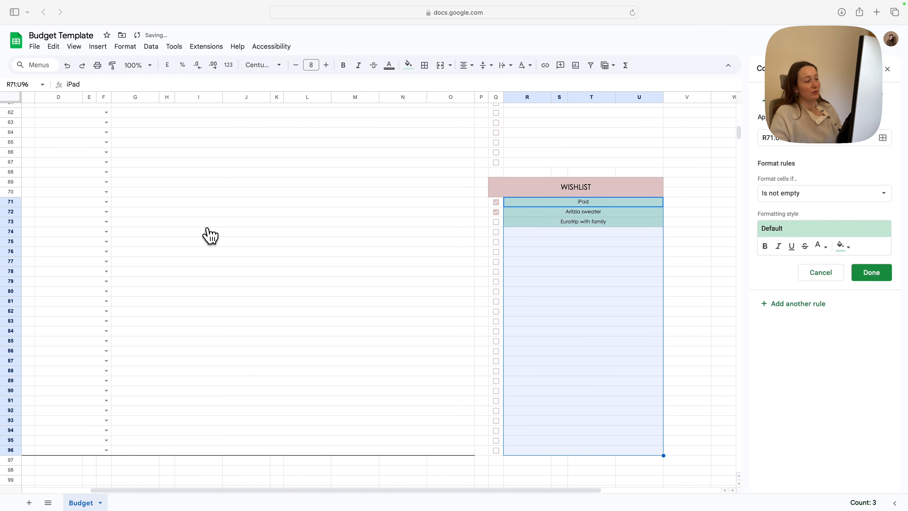
left_click(891, 200)
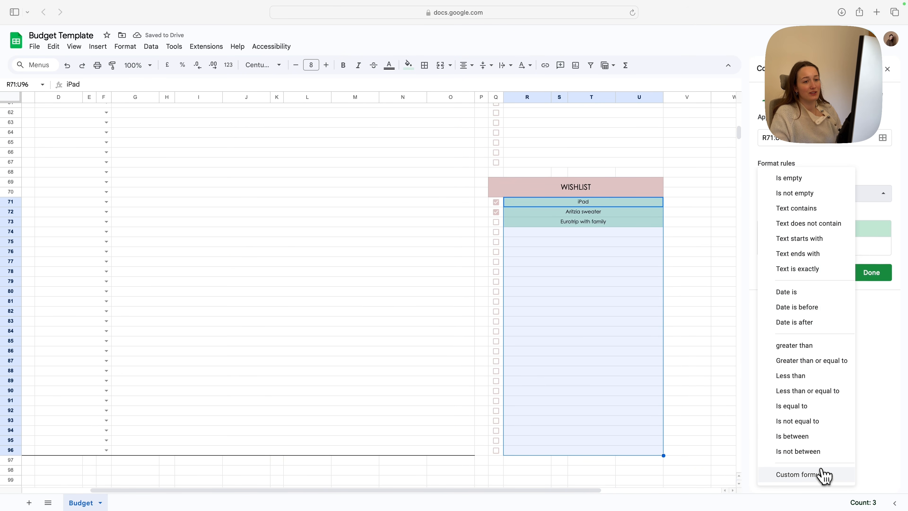
left_click(804, 475)
left_click(819, 213)
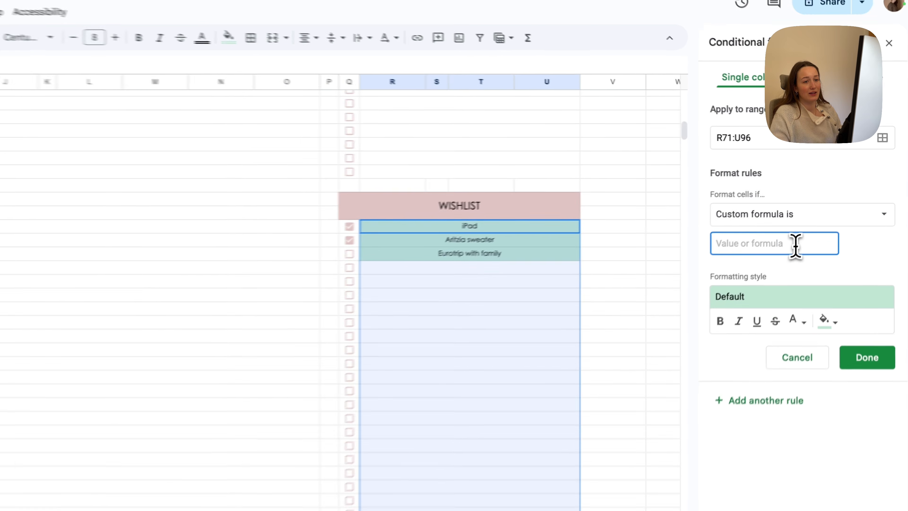
type("=$q71=true")
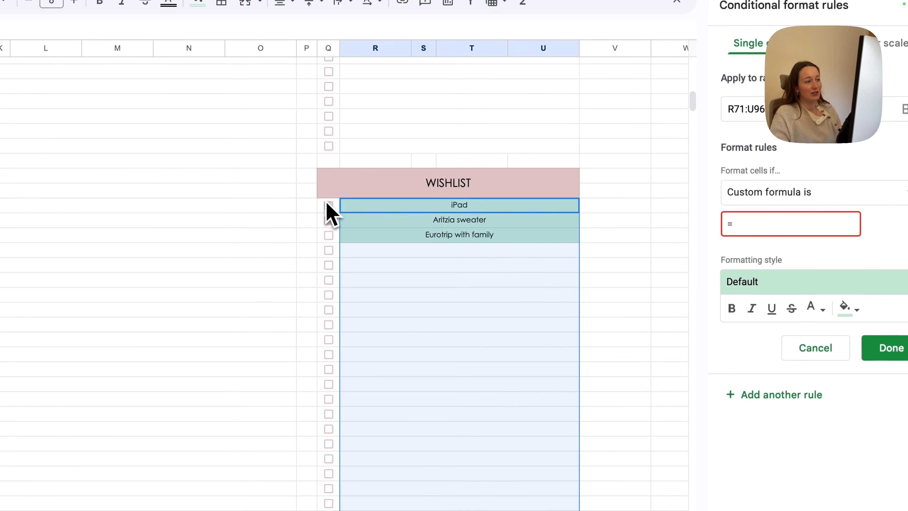
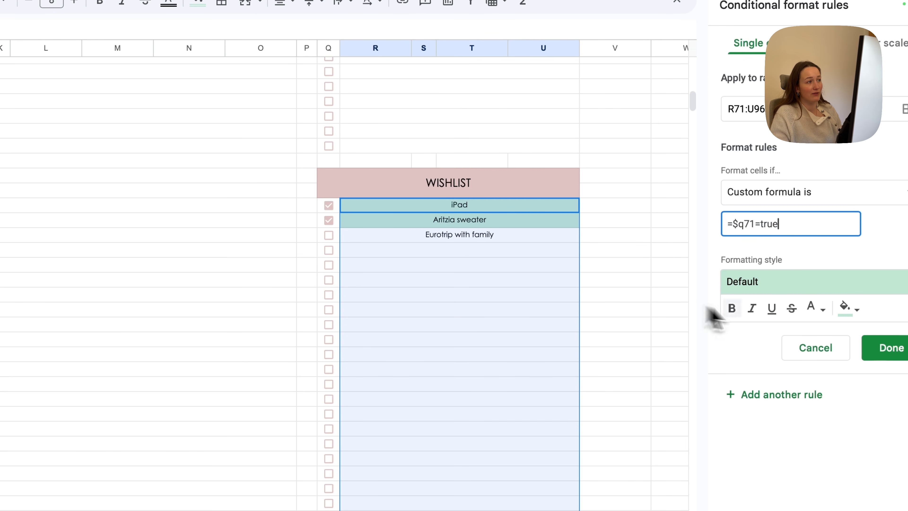
Style the wishlist rule with a white fill and strikethrough text, and save it
left_click(848, 309)
left_click(825, 334)
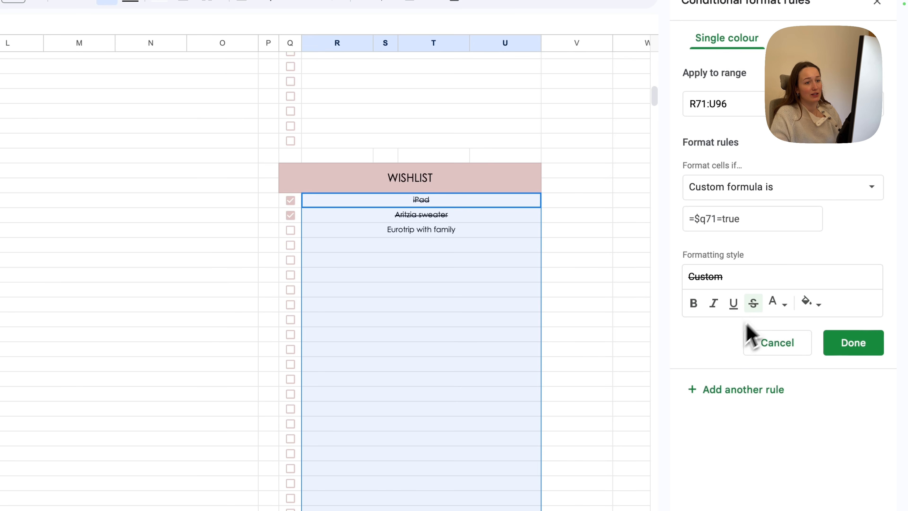
left_click(830, 349)
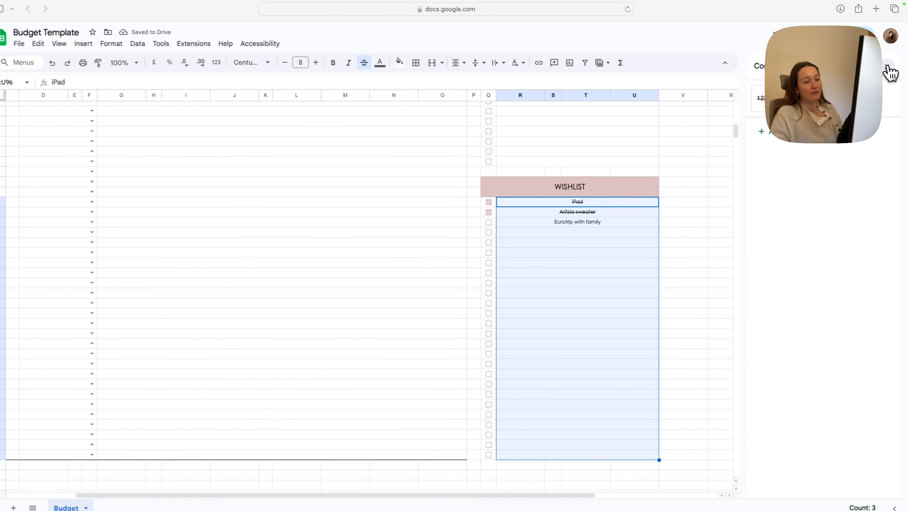
left_click(883, 40)
left_click(537, 262)
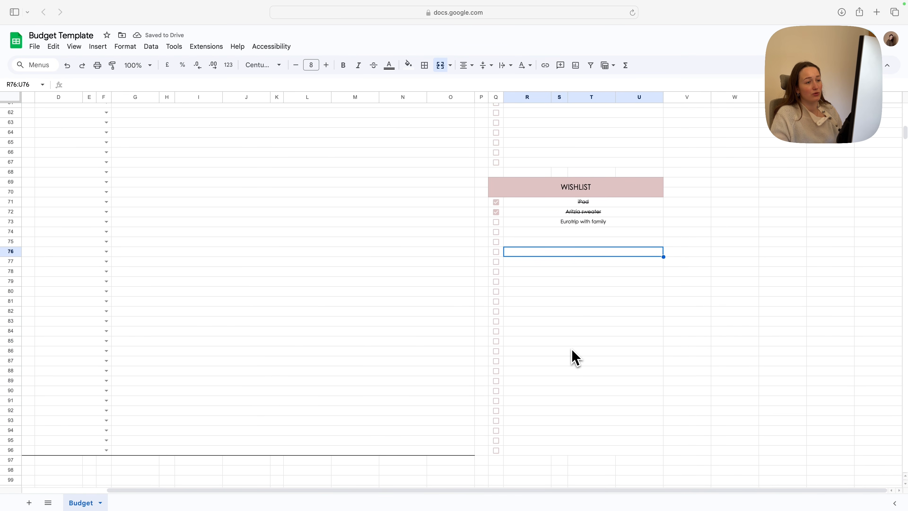
Tick the Eurotrip with family item in the wishlist
left_click(496, 222)
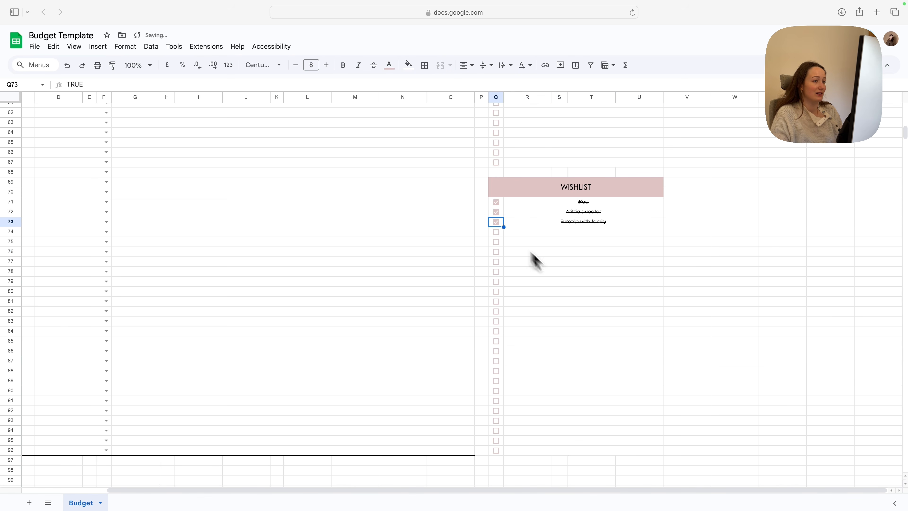
Merge F2:J2 above the BILLS table and enter the heading LEFT TO BUDGET
scroll(285, 193, "up", 20)
scroll(285, 193, "left", 3)
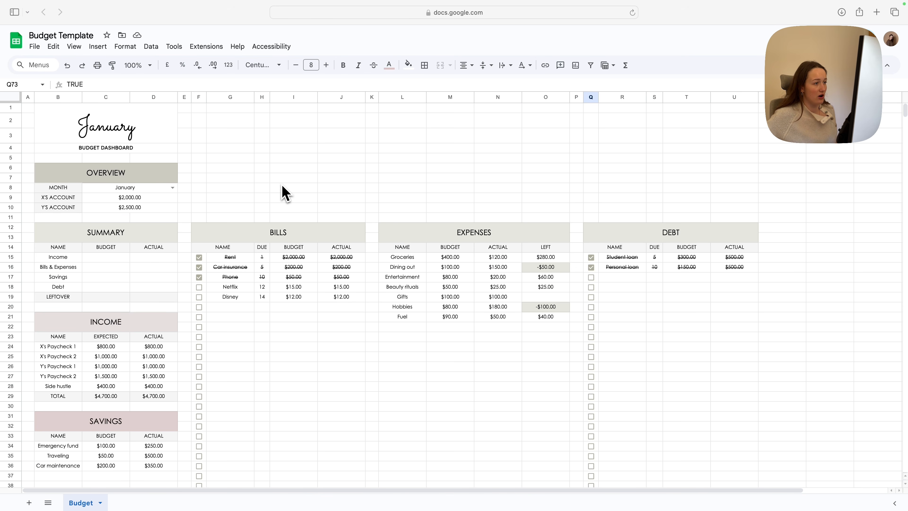
left_click(214, 123)
left_click_drag(203, 125, 322, 125)
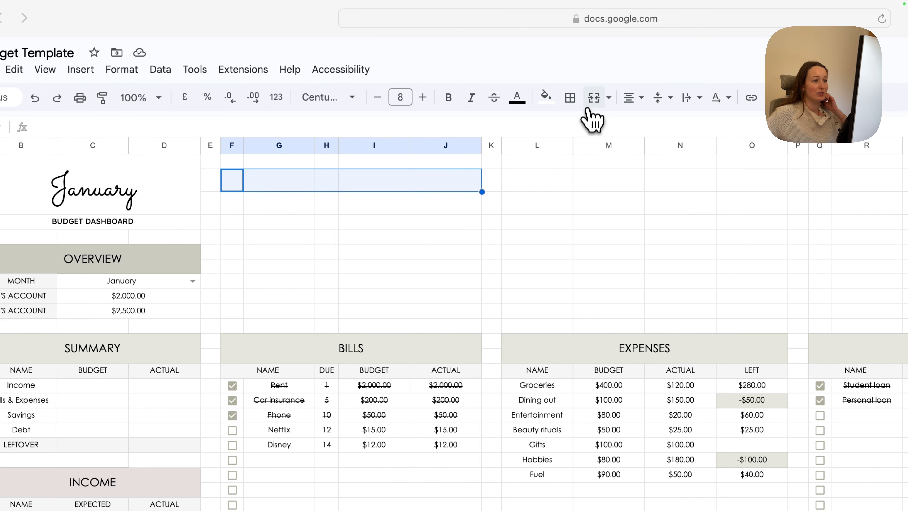
left_click(592, 104)
type("4")
type("EFT TO ")
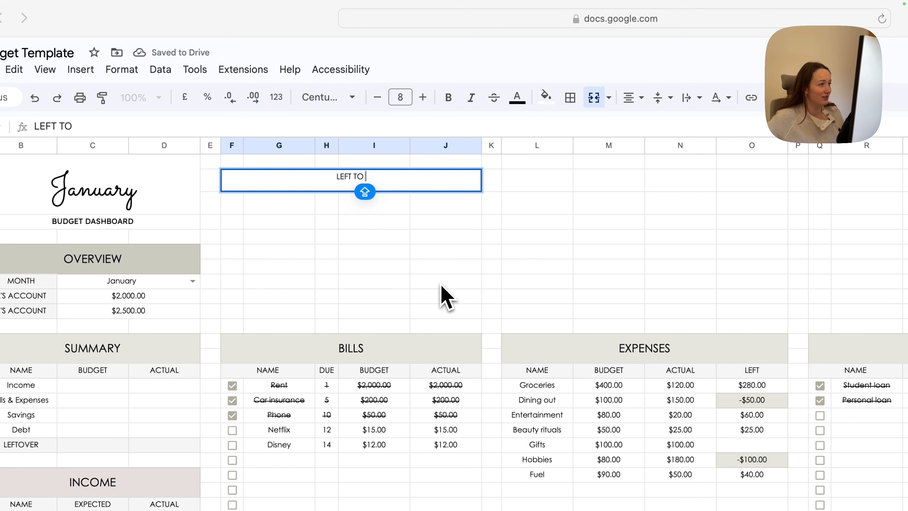
type("BUDGET")
key("Return")
Format the LEFT TO BUDGET heading in Lexend at size 10
key("Up")
double_click(422, 97)
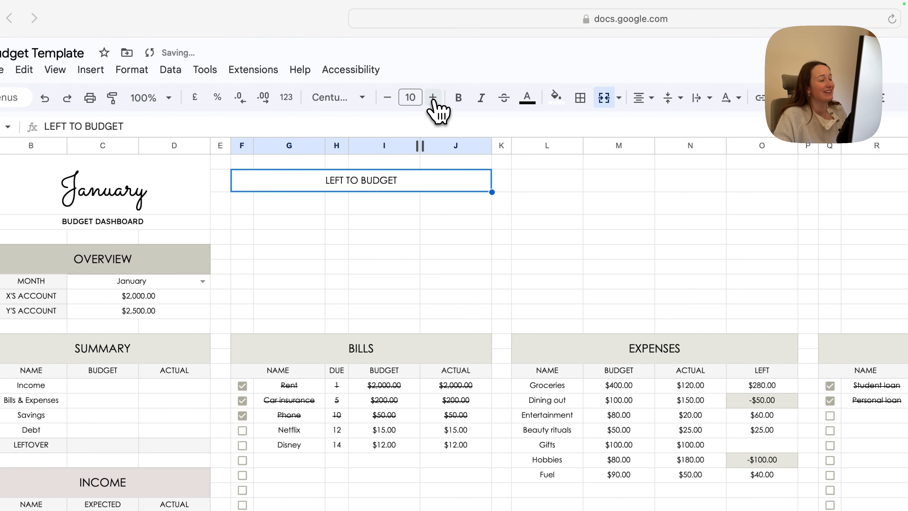
left_click(365, 97)
left_click(358, 237)
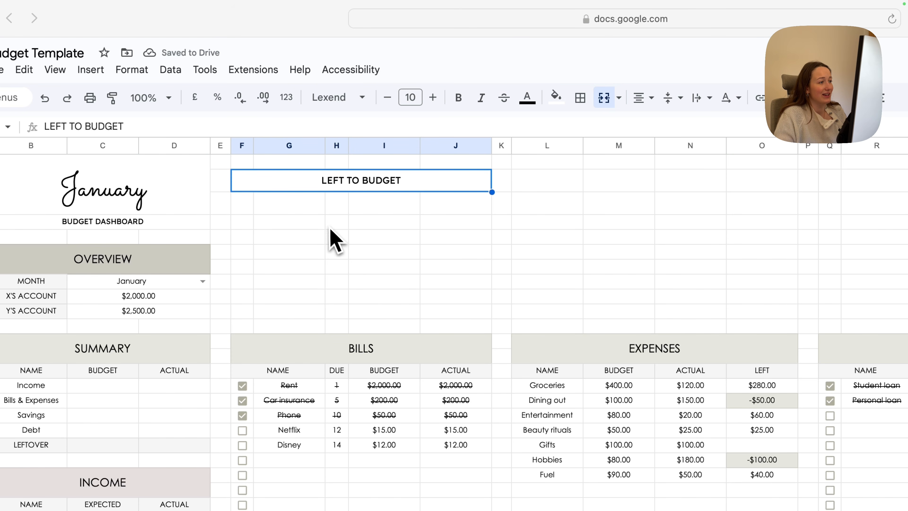
Merge L2:O2 above the EXPENSES table and enter the heading BUDGET VS ACTUAL
left_click(516, 179)
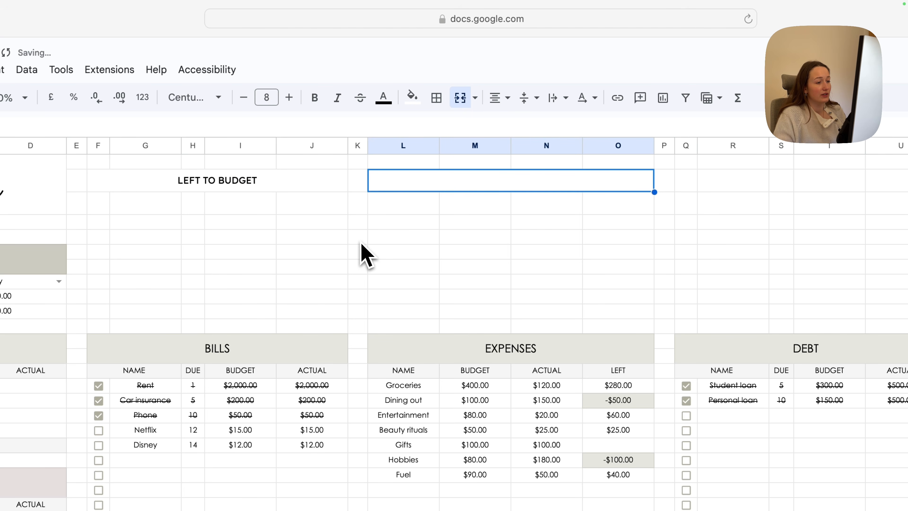
type("BUDGET")
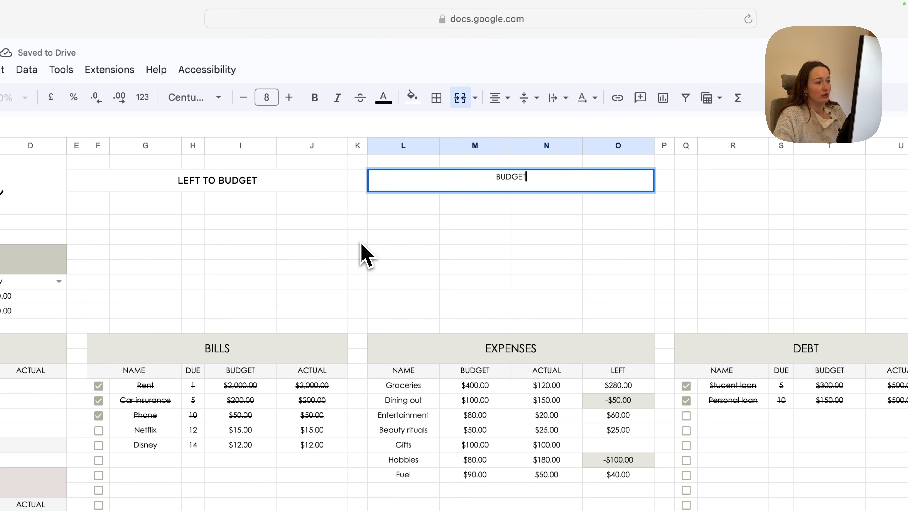
type(" VS ACTUAL")
key("Return")
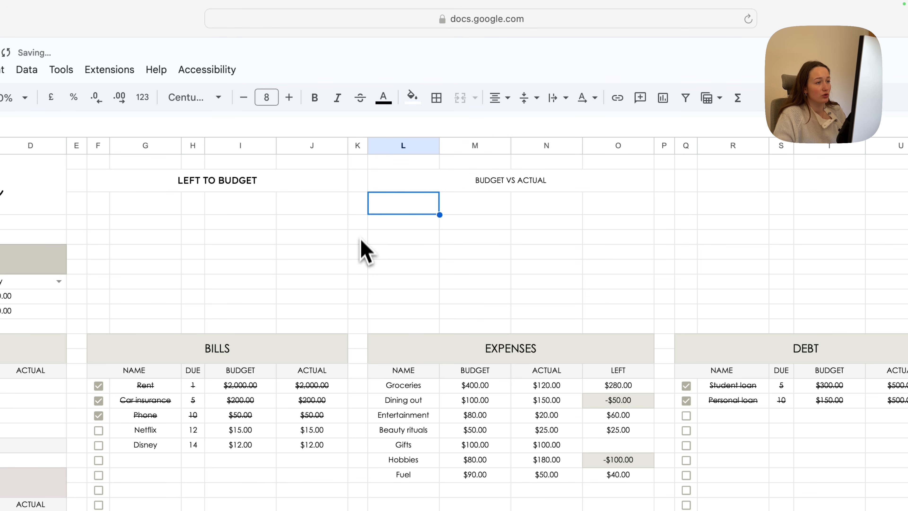
Format the BUDGET VS ACTUAL heading in Lexend at size 10
left_click(401, 182)
left_click(289, 97)
left_click(289, 97)
left_click(211, 97)
left_click(234, 241)
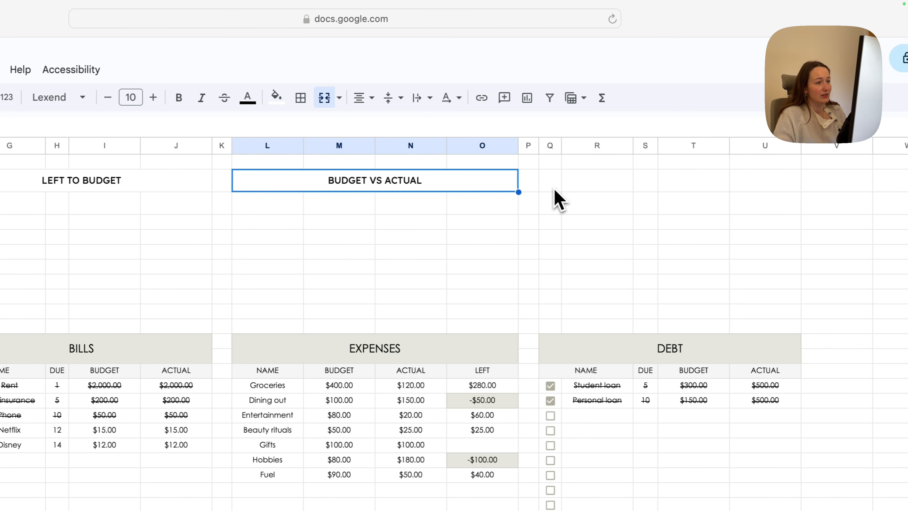
Merge Q2:U2 above the DEBT table and enter the heading LEFT TO SPEND
left_click_drag(552, 185, 747, 185)
left_click(325, 97)
type("LEFT TO SPEND")
key("Return")
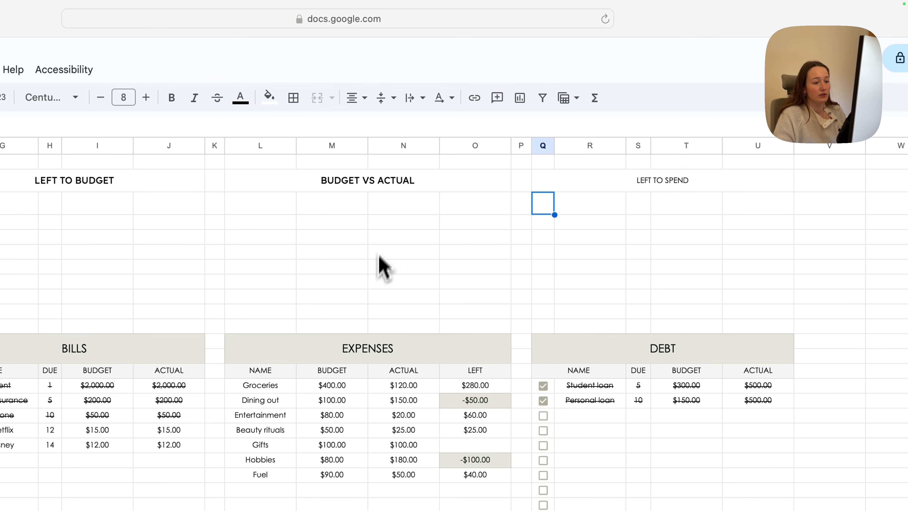
Format the LEFT TO SPEND heading in Lexend at size 10
left_click(586, 186)
left_click(286, 102)
left_click(286, 102)
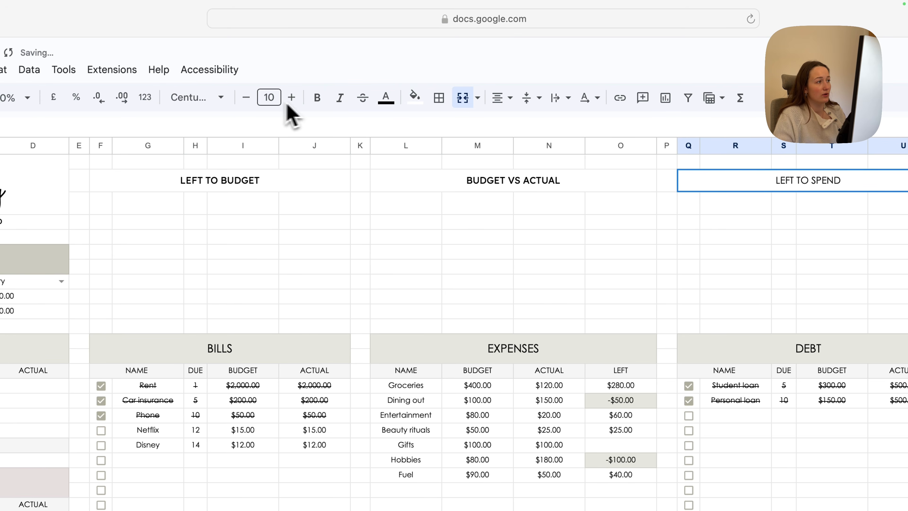
left_click(211, 97)
left_click(225, 239)
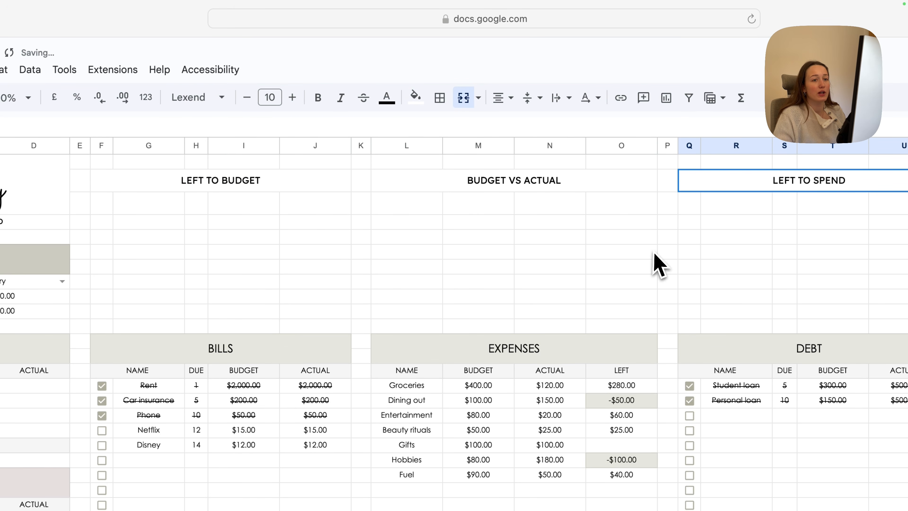
left_click(338, 202)
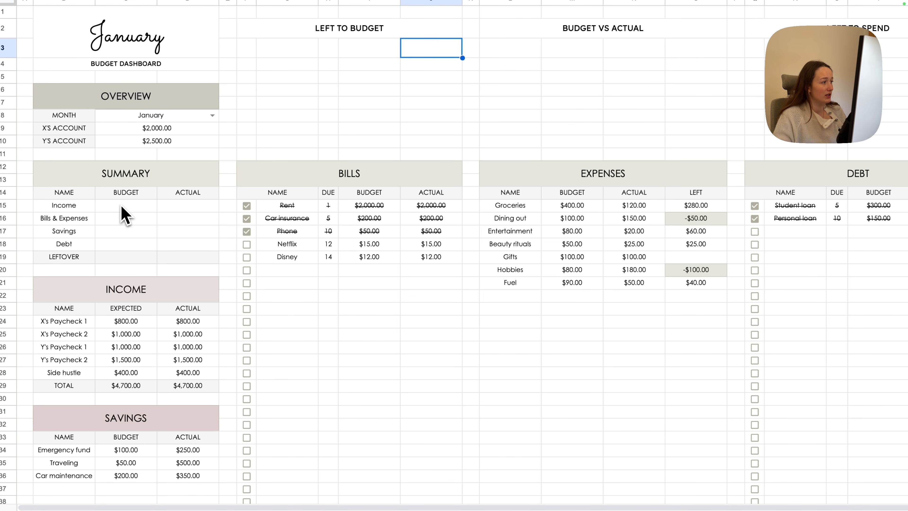
Link the summary's Income budget in C15 to the expected income total C29 and dismiss the suggested auto-fill
left_click(126, 206)
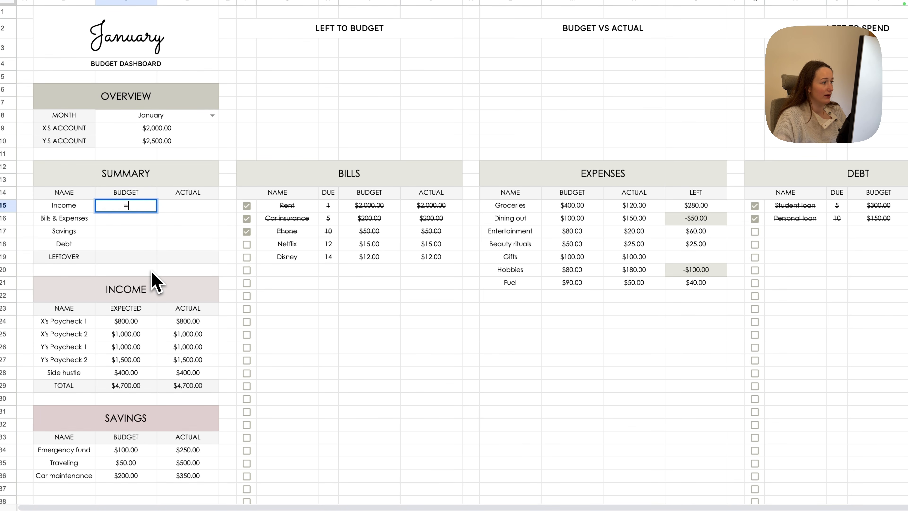
left_click(145, 387)
key("Return")
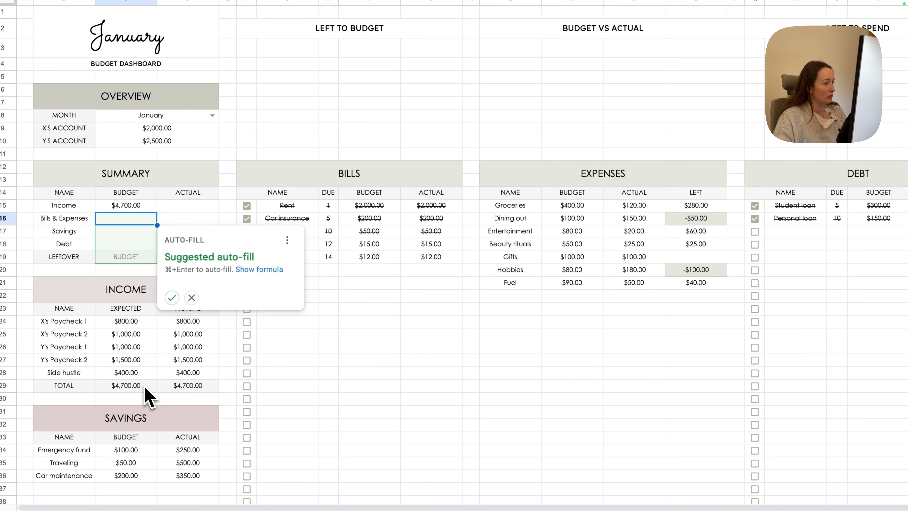
left_click(197, 298)
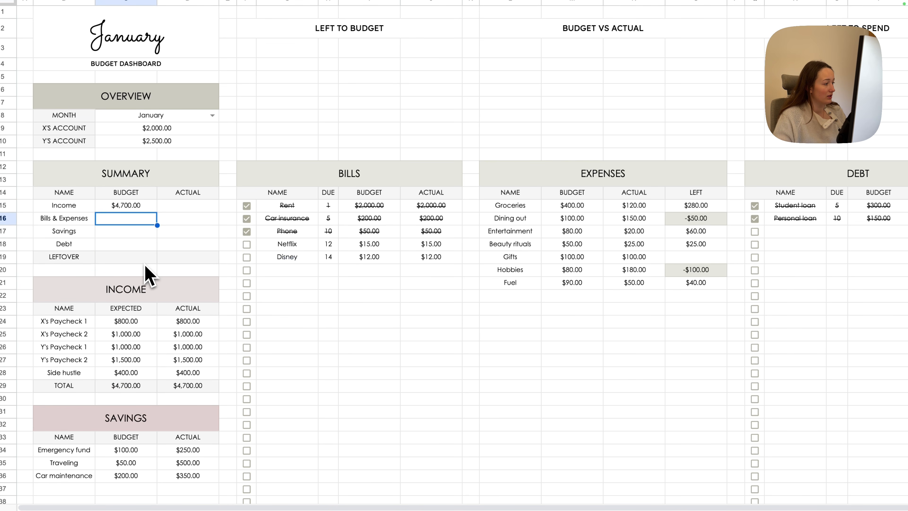
Set the summary's Bills & Expenses budget in C16 to =I39+M39, adding the bills and expenses budget totals
scroll(357, 365, "down", 2)
left_click(380, 459)
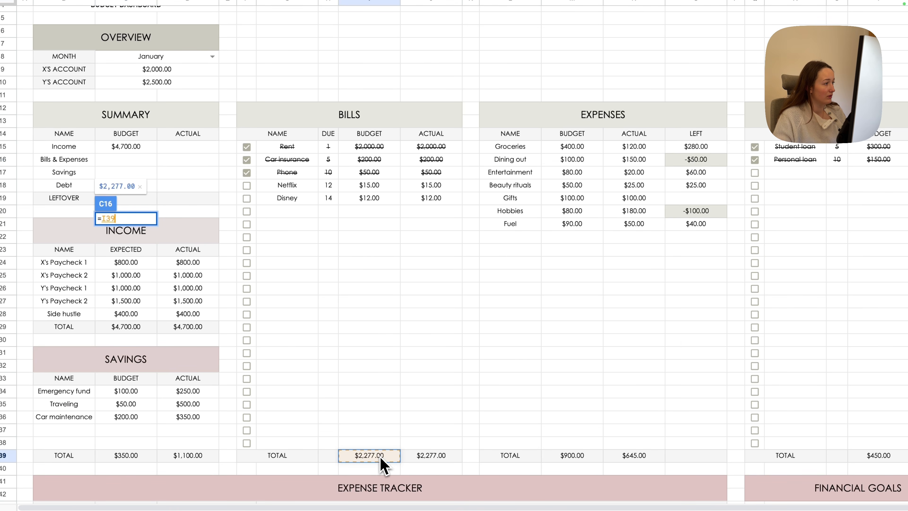
type("+")
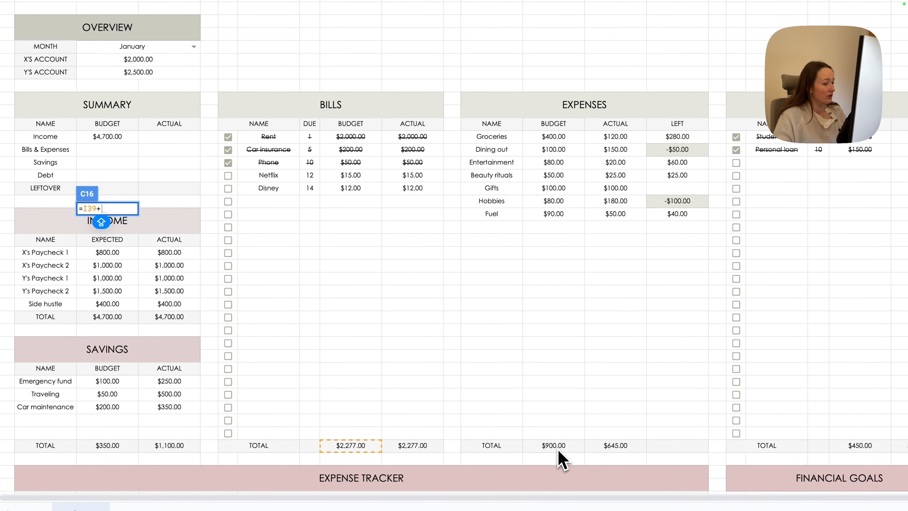
left_click(558, 450)
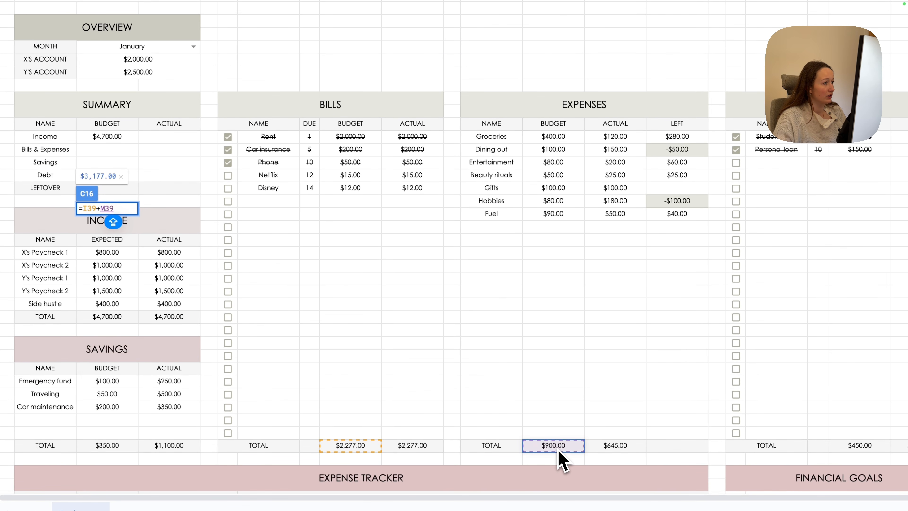
key("Return")
Link the summary's Savings and Debt budget cells to the budget totals of the SAVINGS and DEBT tables
type("=")
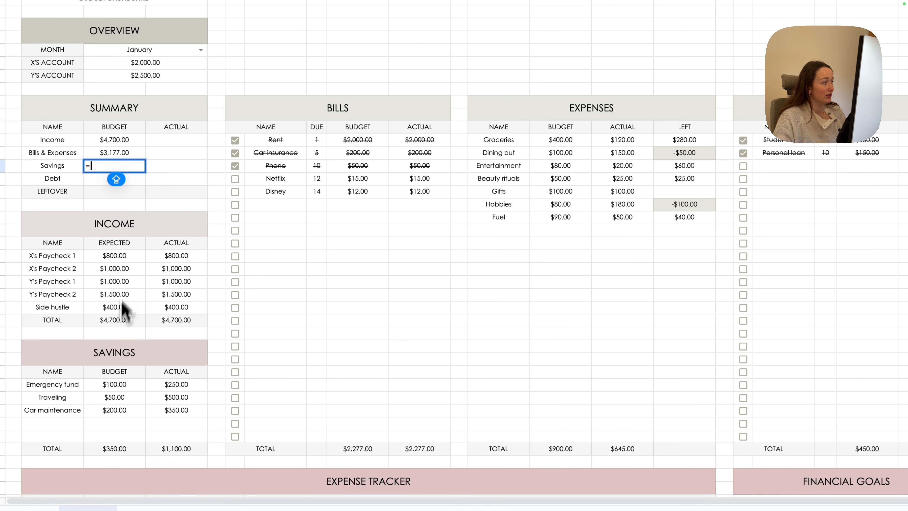
left_click(112, 450)
key("Return")
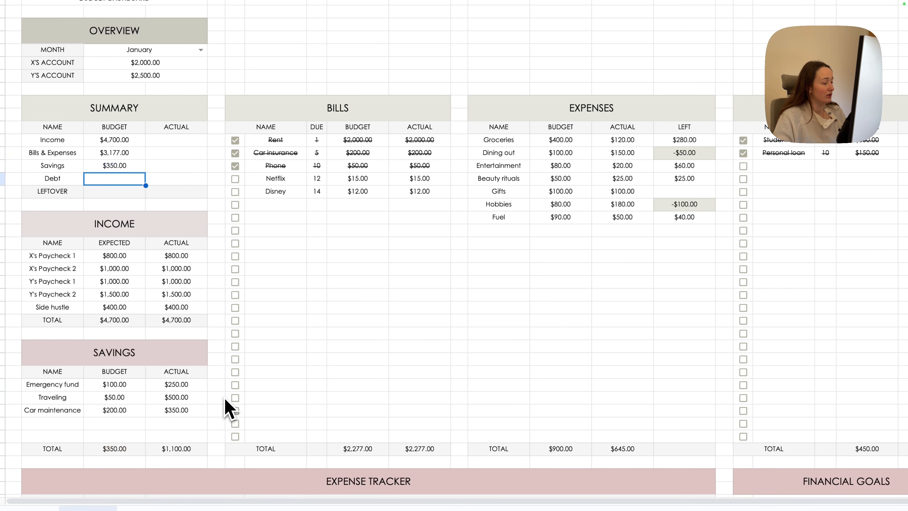
type("=")
left_click(867, 449)
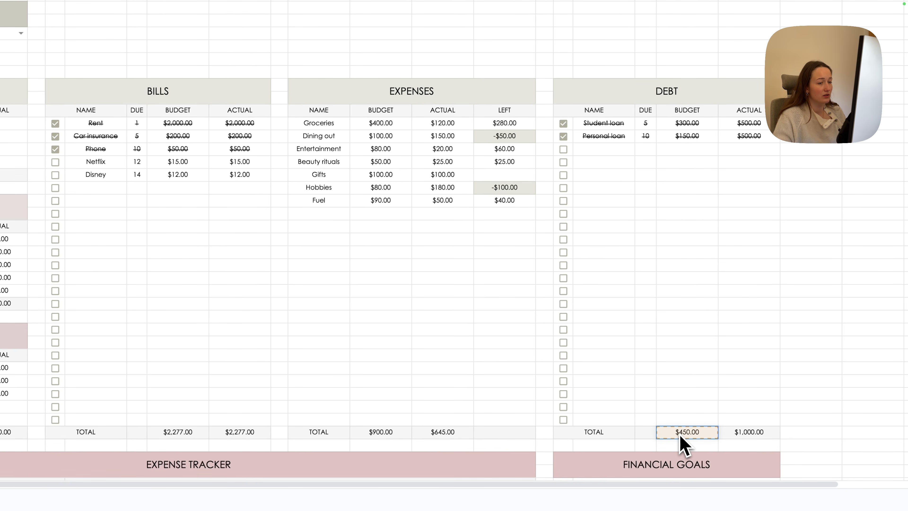
key("Return")
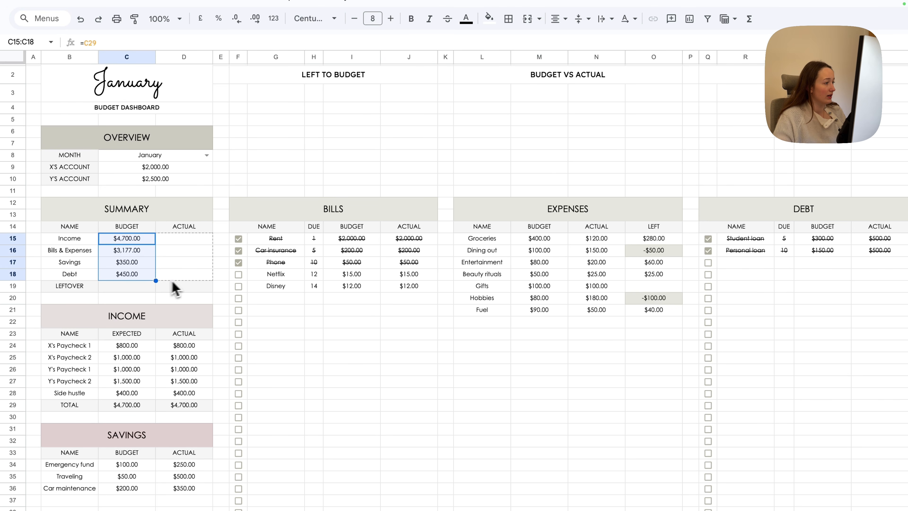
Fill the summary formulas in C15:C18 across into the Actual column D15:D18
left_click_drag(172, 288, 181, 288)
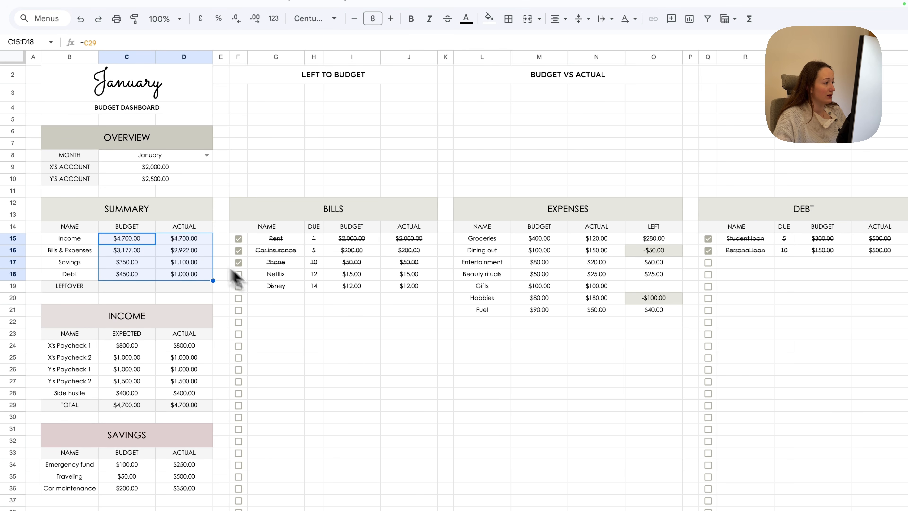
Check which totals the Actual formulas for Income, Bills & Expenses, Savings and Debt in D15:D18 refer to
left_click(194, 239)
type("=")
left_click(183, 400)
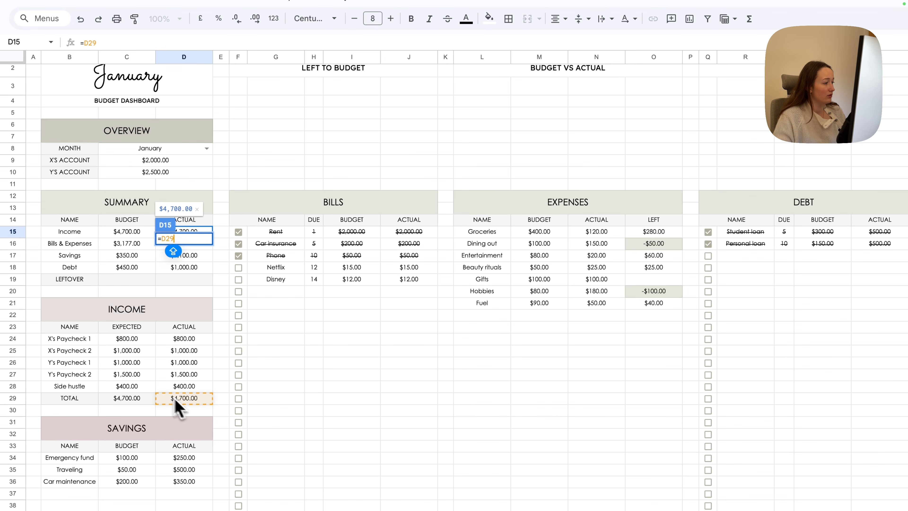
key("Return")
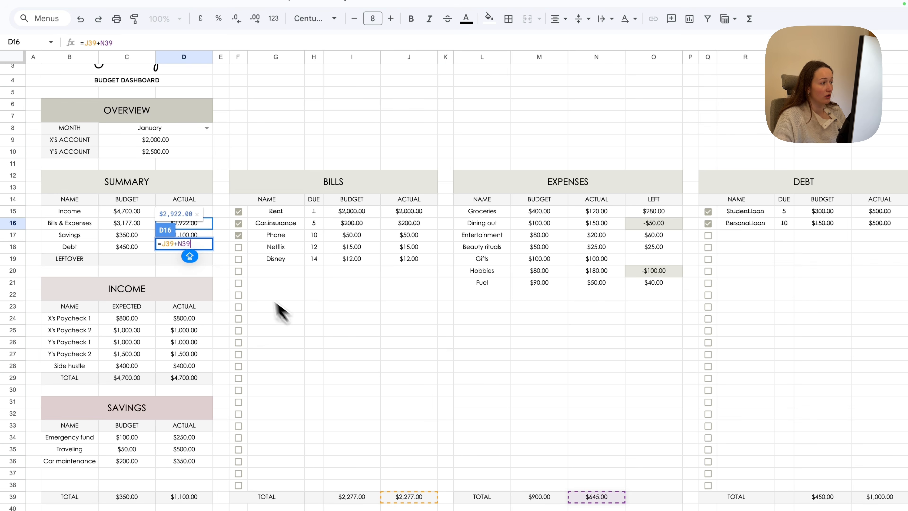
left_click(258, 270)
left_click(203, 236)
type("=D39")
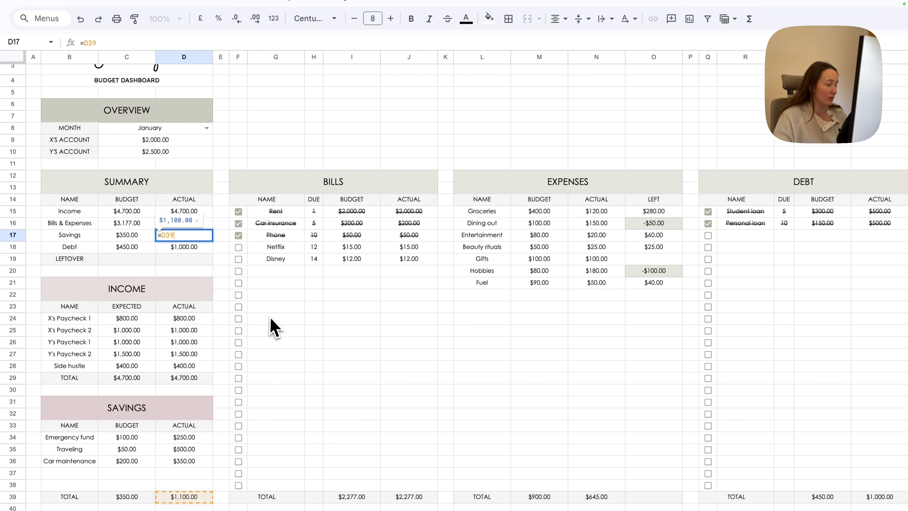
scroll(250, 340, "down", 2)
key("Return")
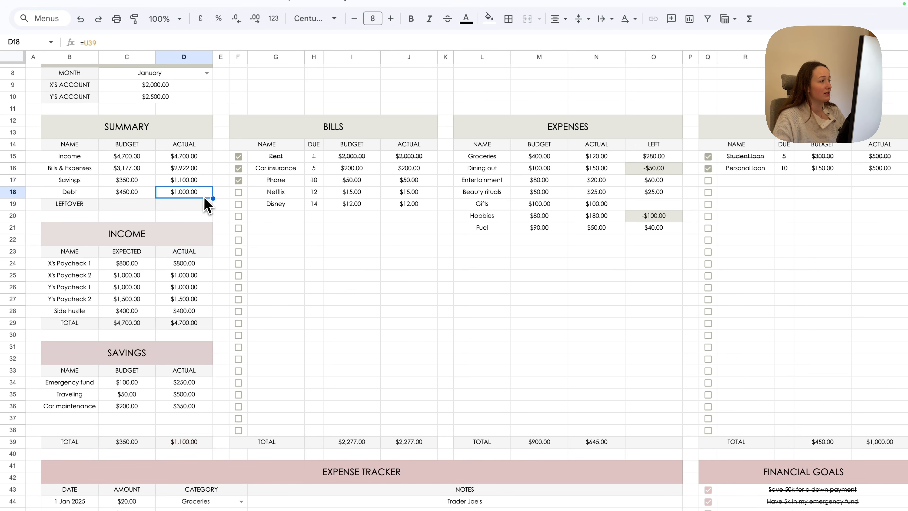
type("=U39")
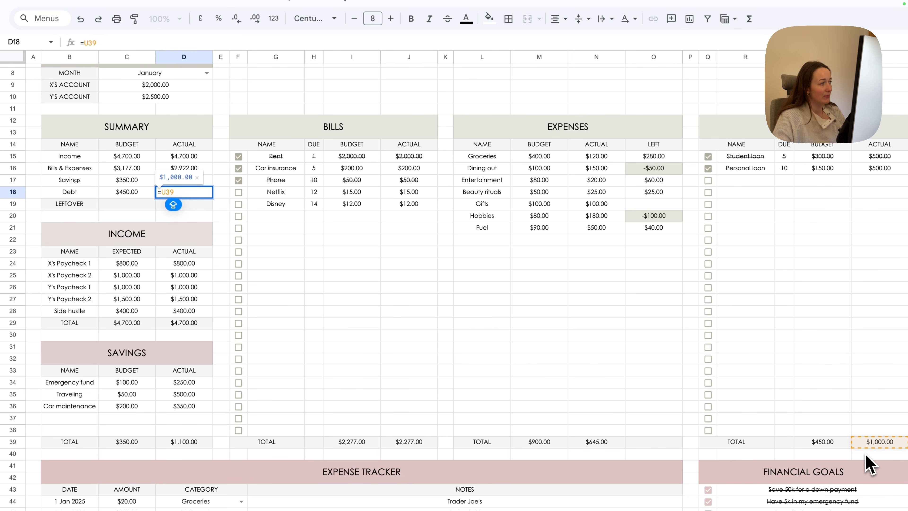
key("Return")
Rename the LEFTOVER label in the summary table's last row to LEFT
scroll(214, 304, "up", 3)
left_click(132, 283)
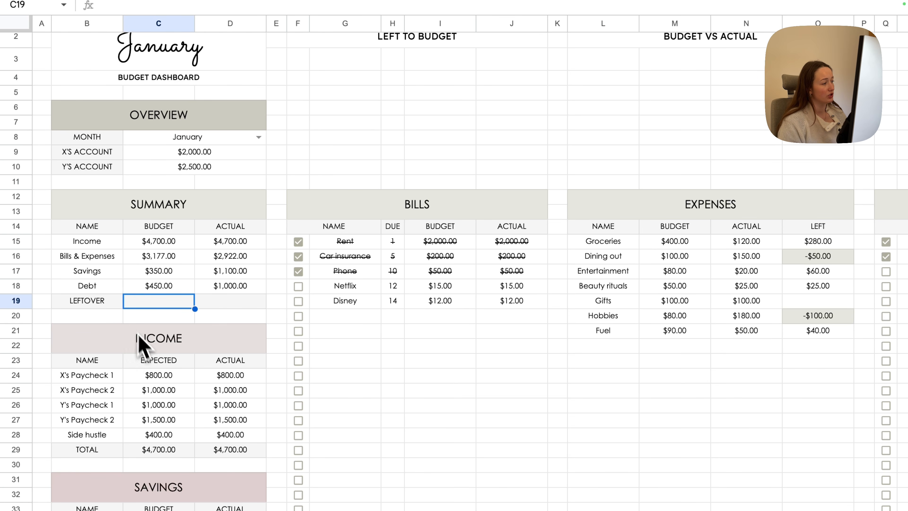
left_click(113, 307)
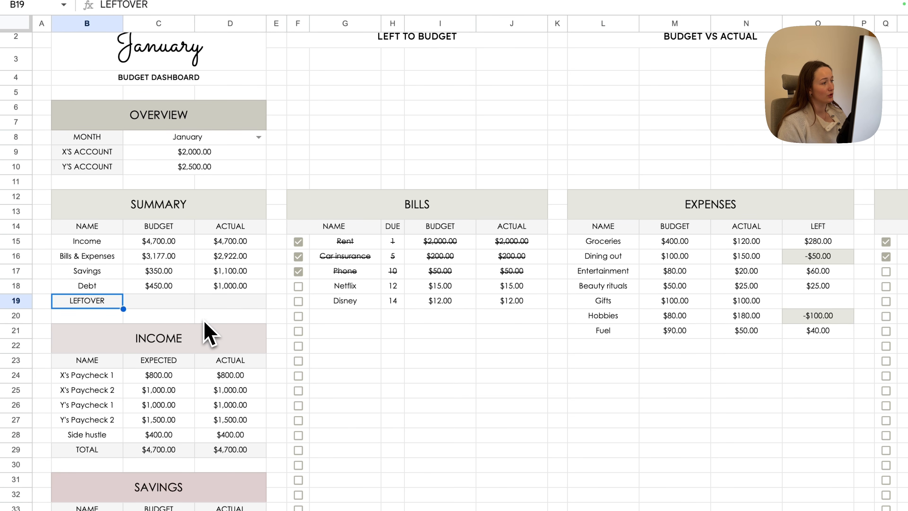
type("LEFT")
key("Return")
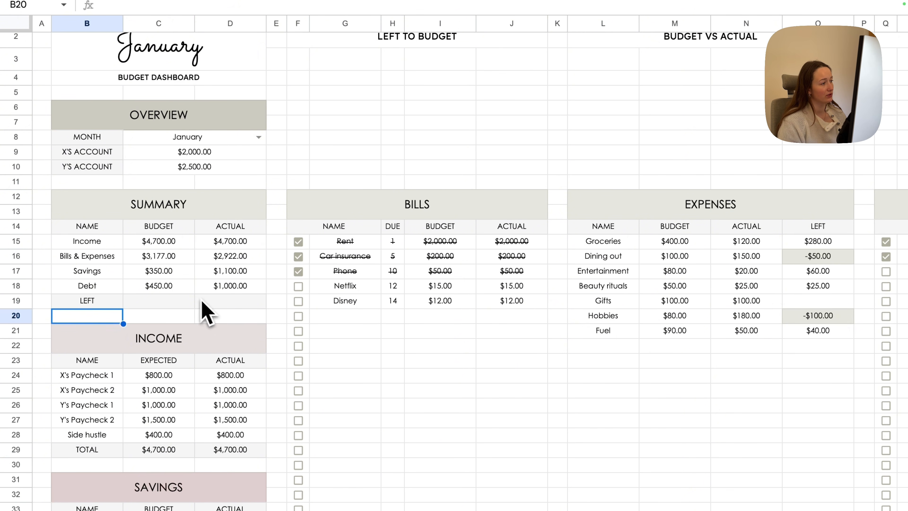
Enter =C9+C10+C15-C16-C17-C18 in C19 as the summary's LEFT amount for the Budget column
left_click(179, 302)
type("=")
left_click(232, 152)
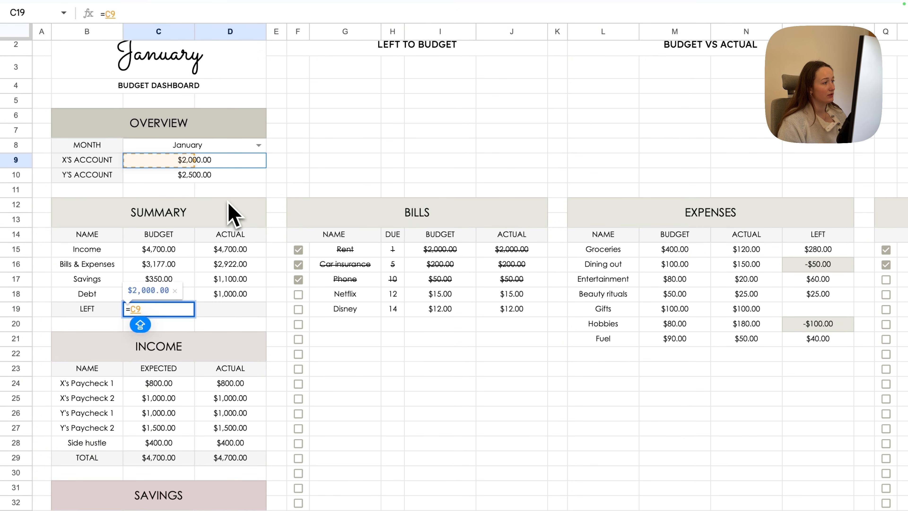
type("+")
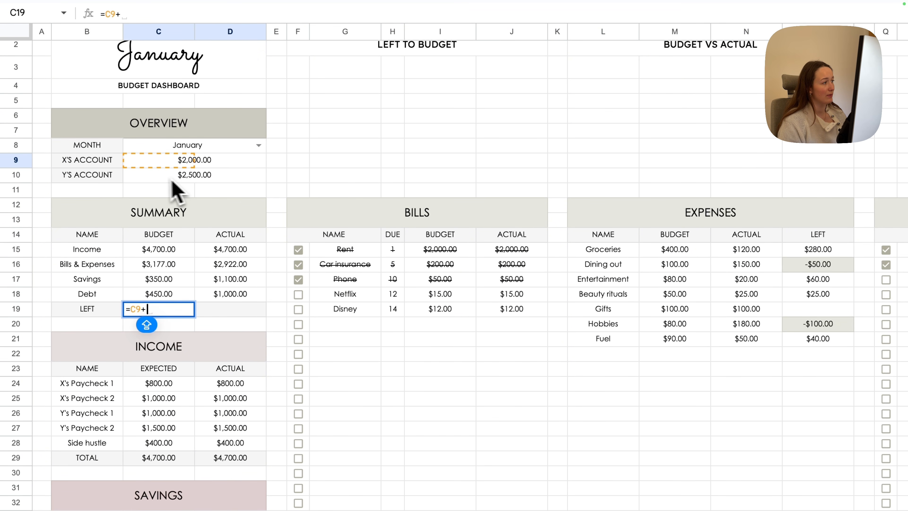
left_click(189, 176)
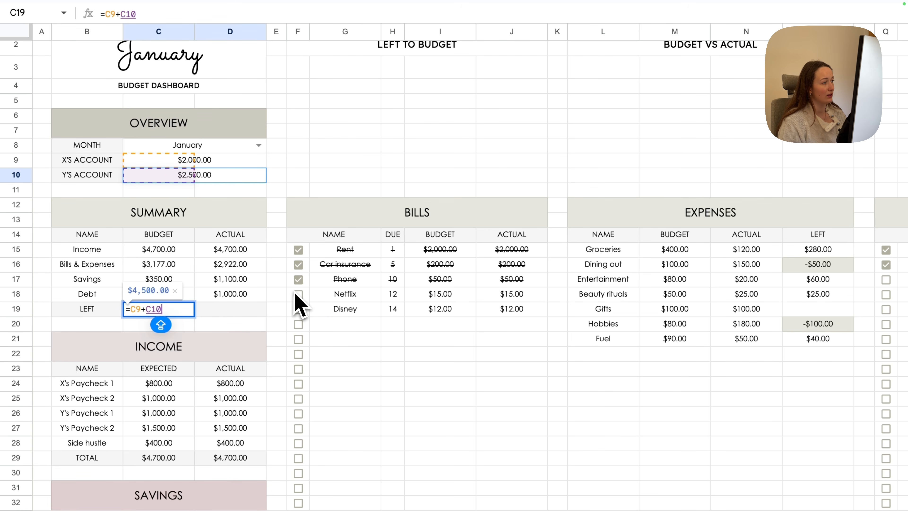
type("+")
left_click(180, 252)
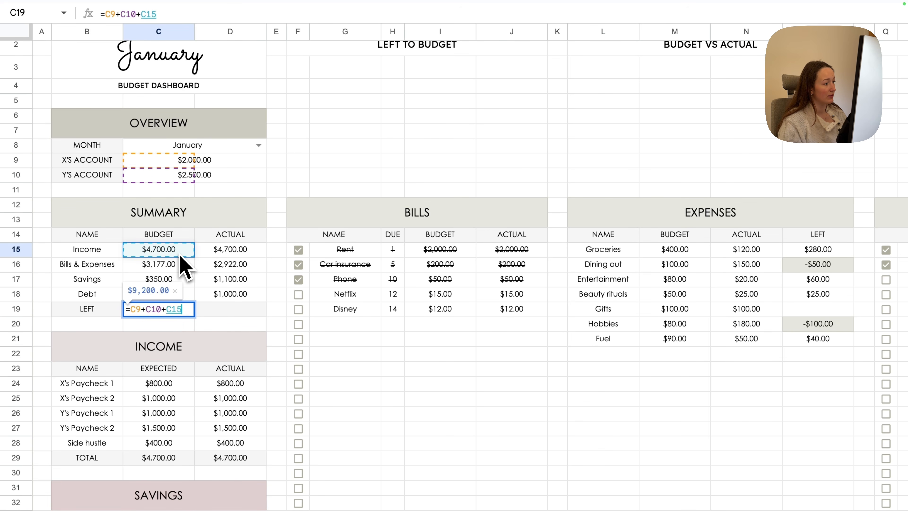
key("Caps_Lock")
type("-")
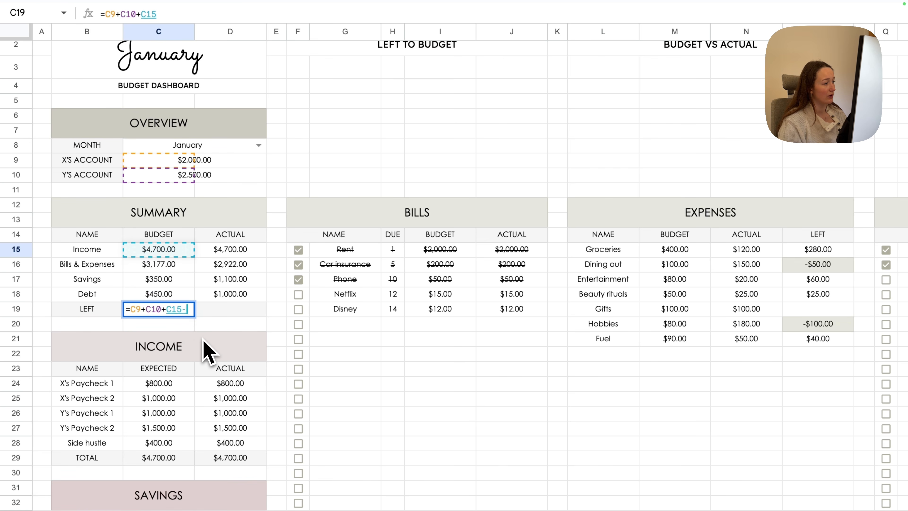
left_click(185, 269)
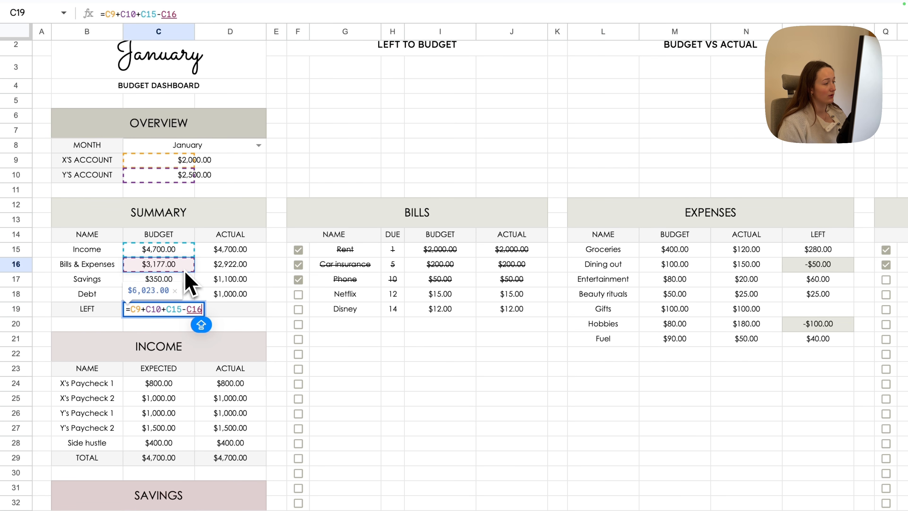
type("-")
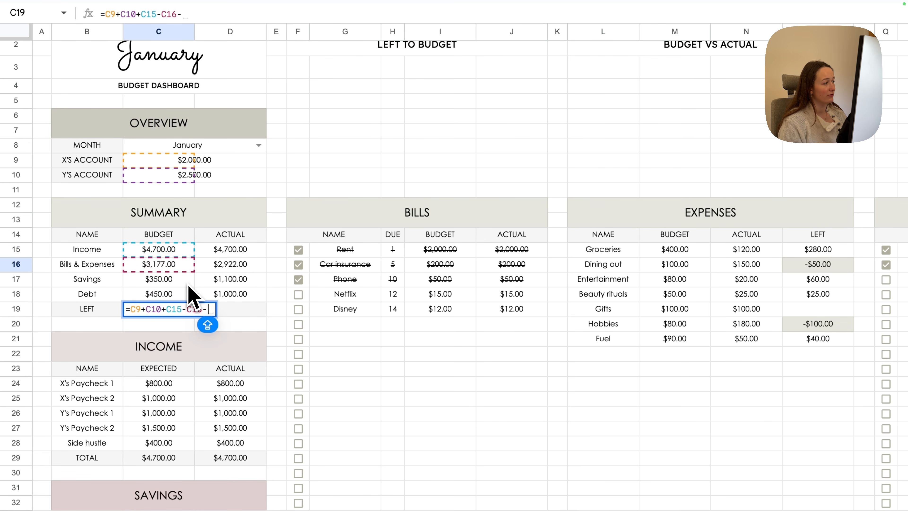
left_click(188, 283)
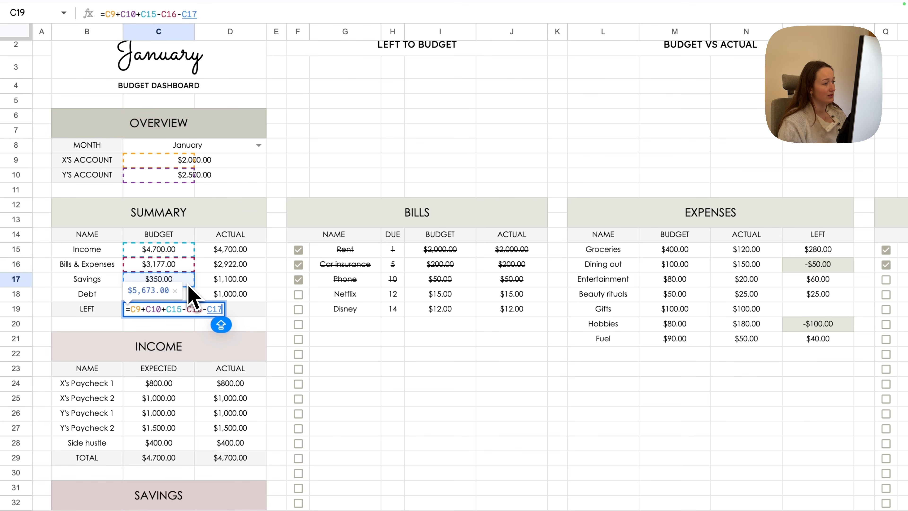
type("-")
left_click(189, 294)
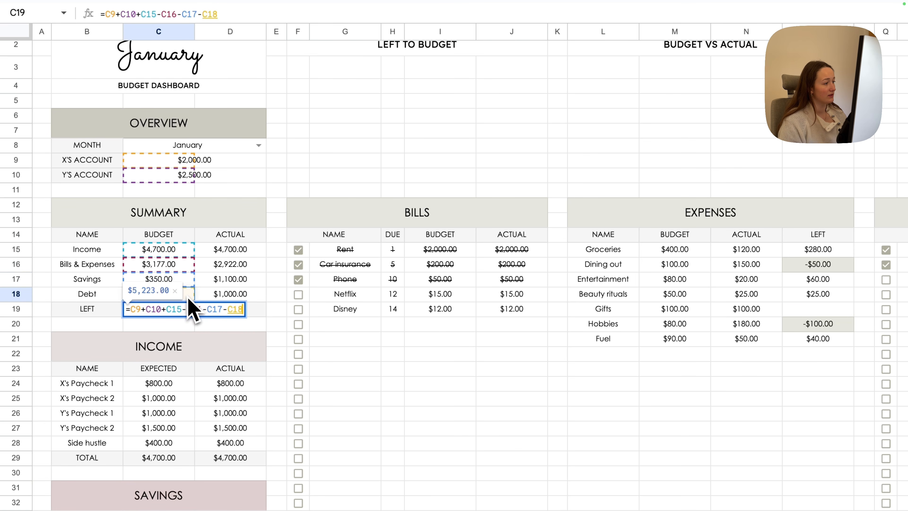
key("Return")
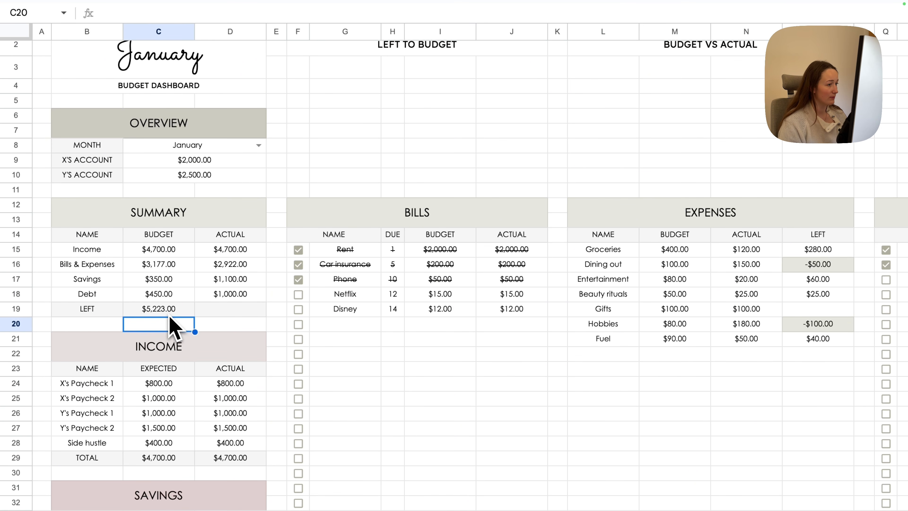
Enter =C9+C10+D15-D16-D17-D18 in D19 as the summary's LEFT amount for the Actual column
left_click(219, 312)
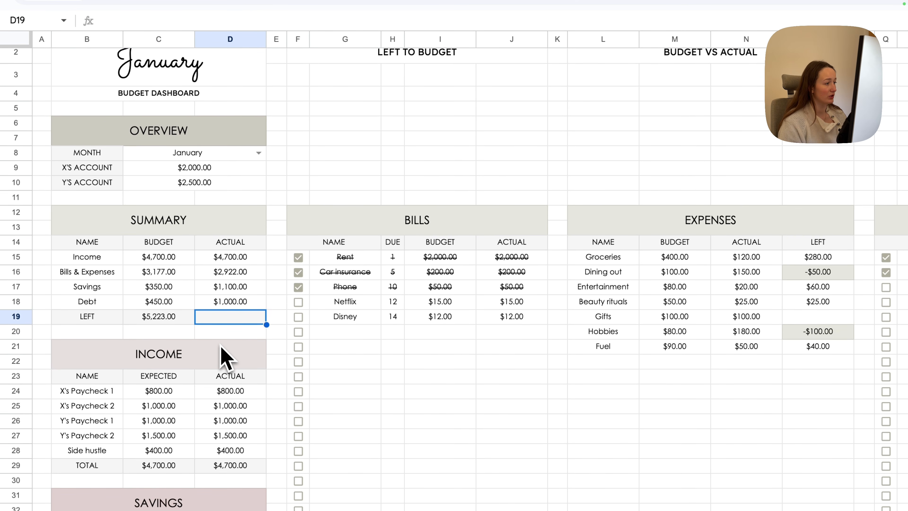
type("=")
left_click(231, 174)
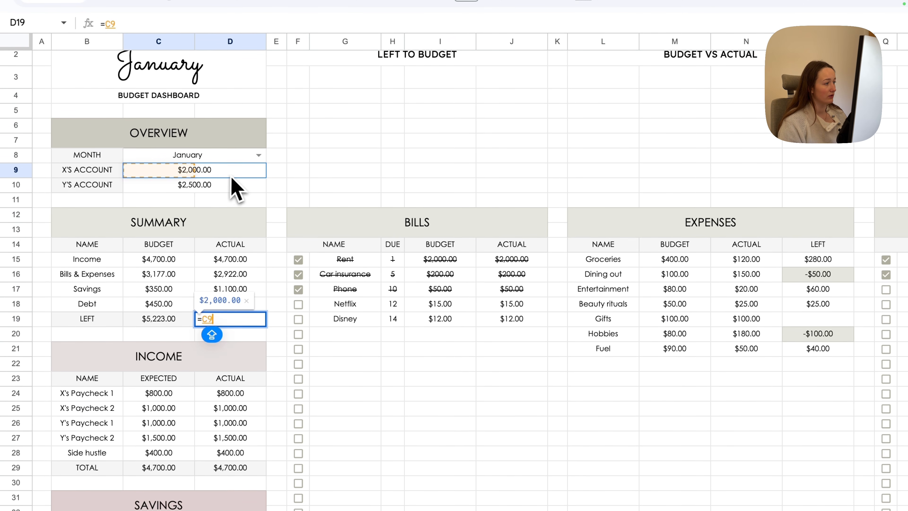
type("+")
left_click(234, 189)
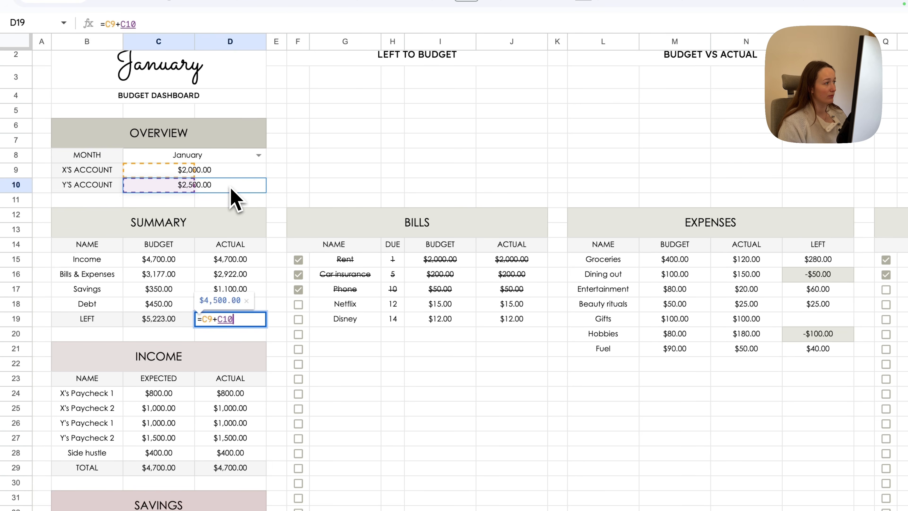
type("+")
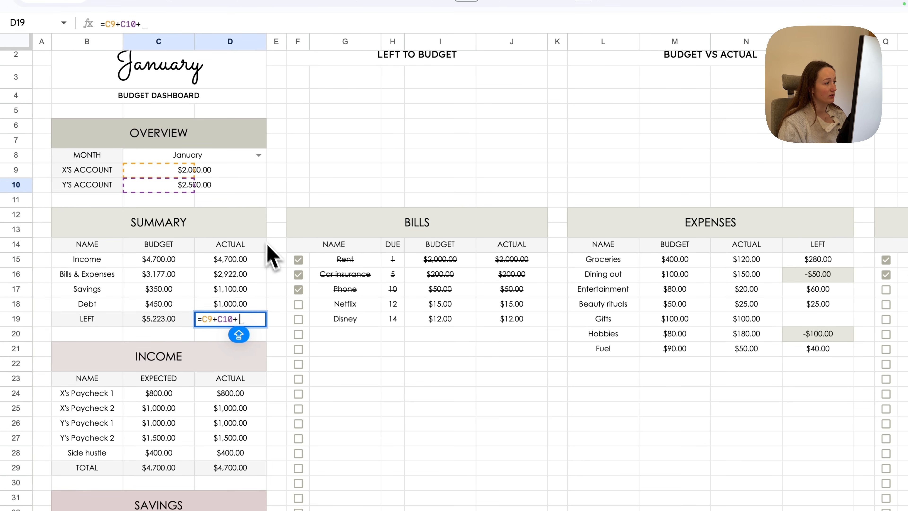
left_click(264, 261)
type("-")
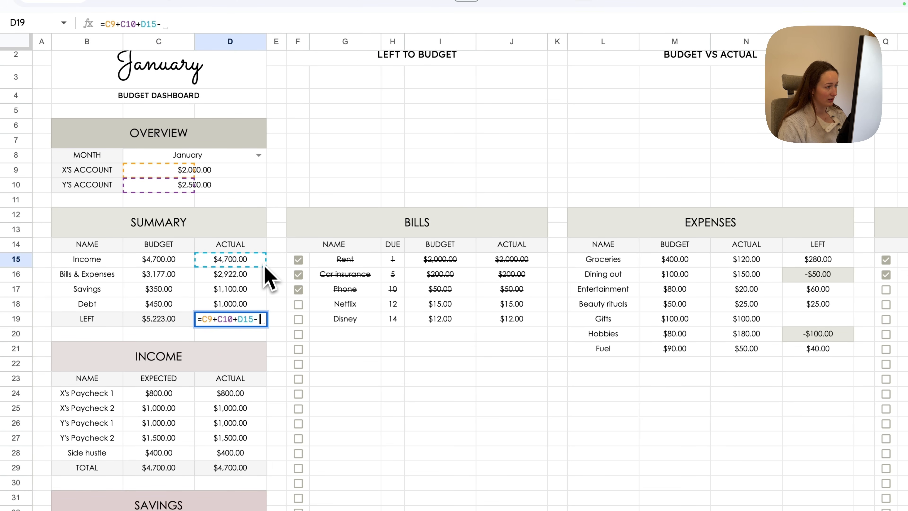
left_click(264, 275)
type("-")
left_click(261, 290)
type("-")
left_click(258, 307)
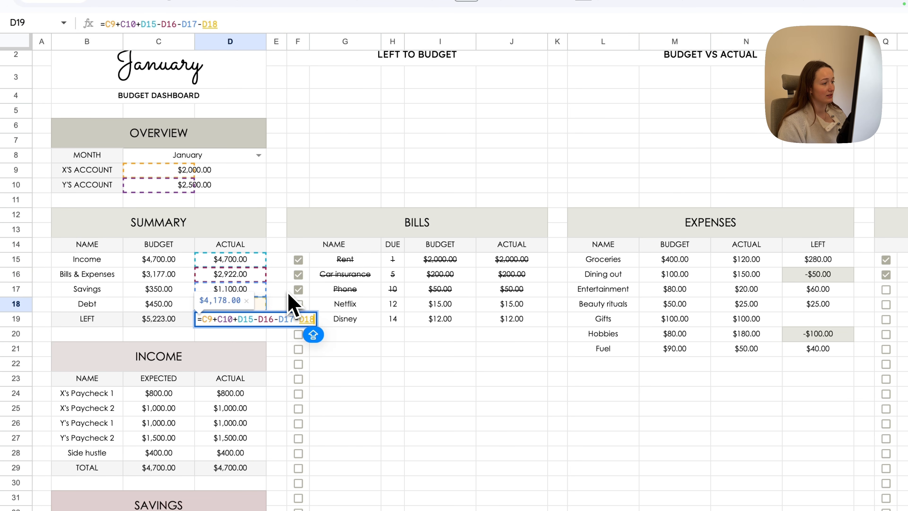
key("Return")
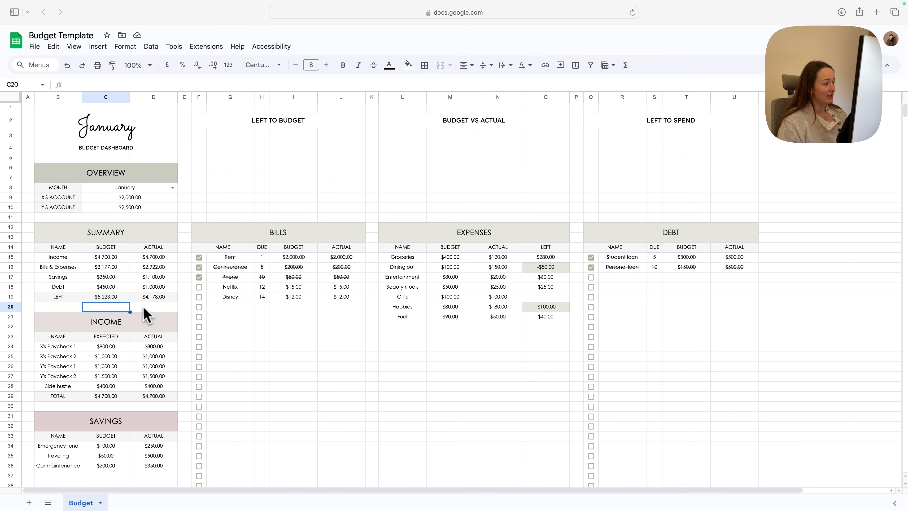
Enter the helper formula =C9+C10+C15-C19 in C20, below the Budget column's LEFT amount
type("=")
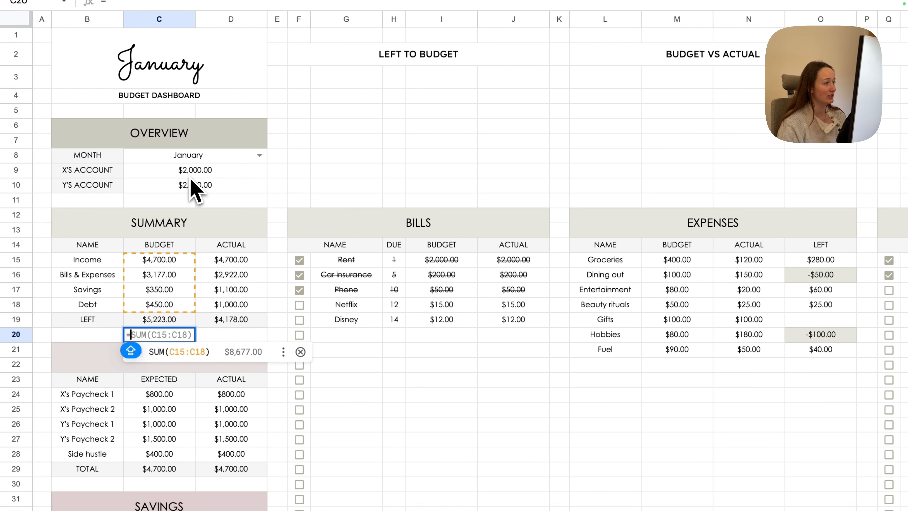
left_click(191, 177)
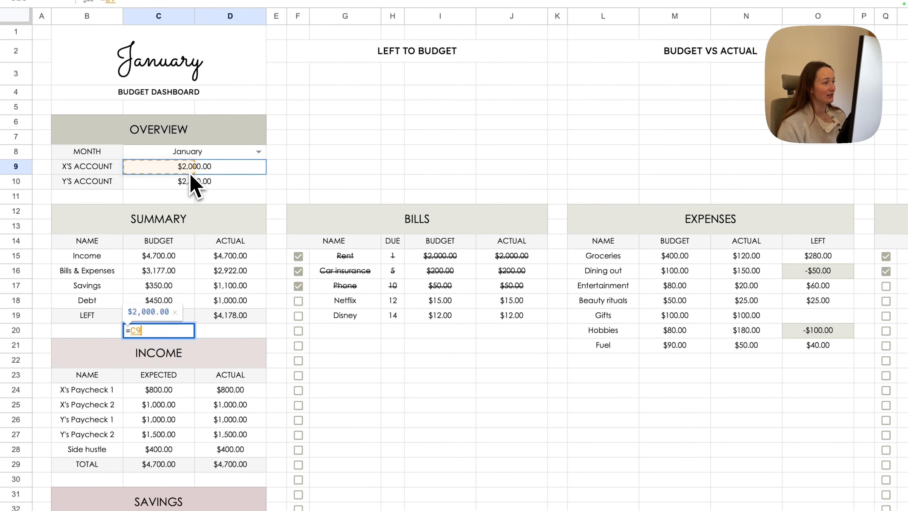
type("+")
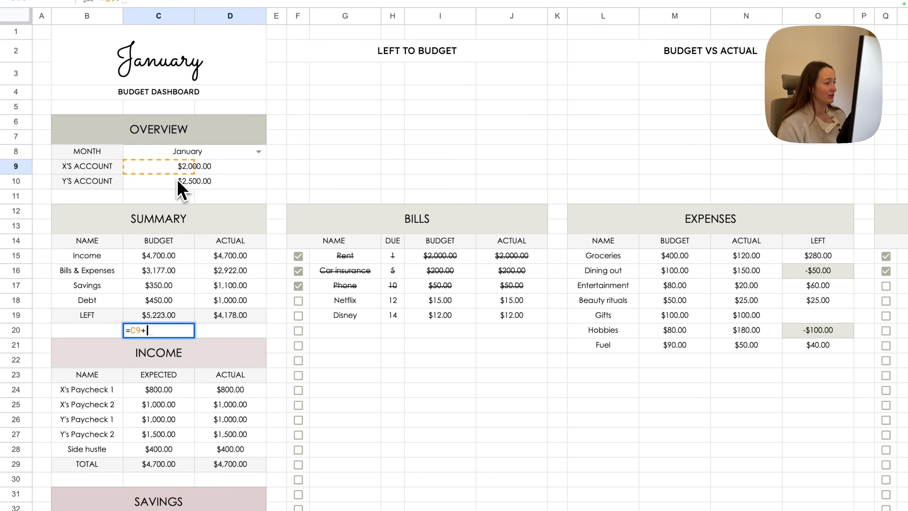
left_click(177, 181)
type("+")
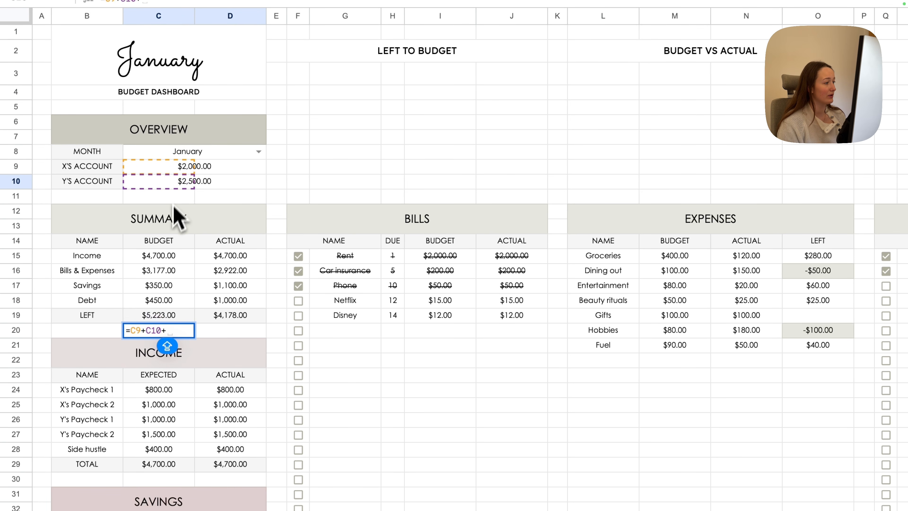
left_click(182, 260)
type("-")
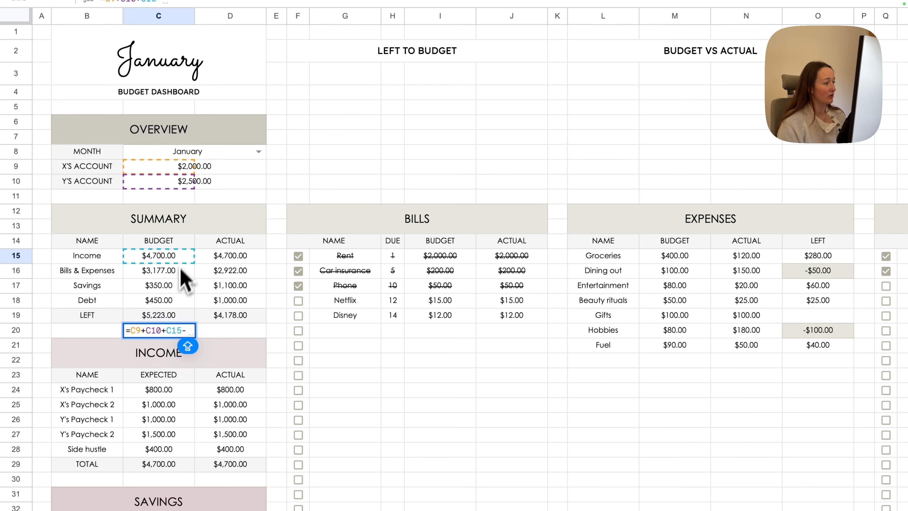
left_click(180, 317)
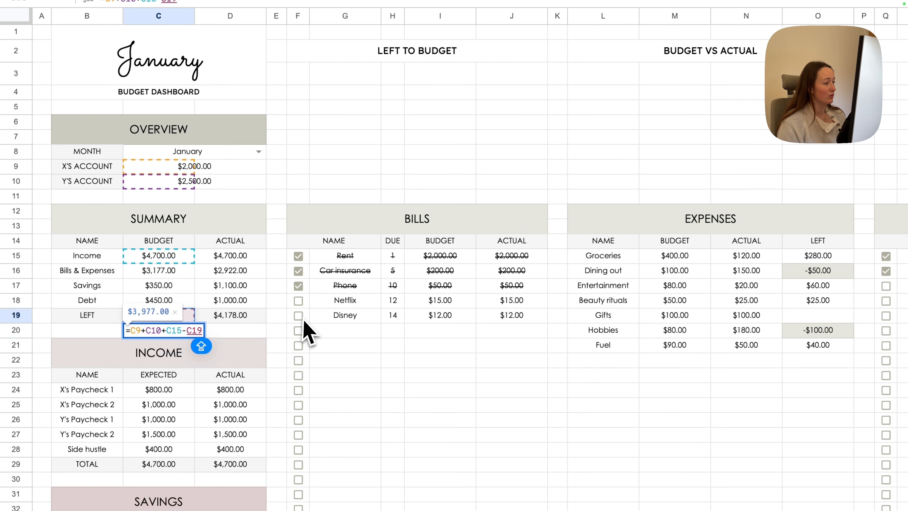
key("Return")
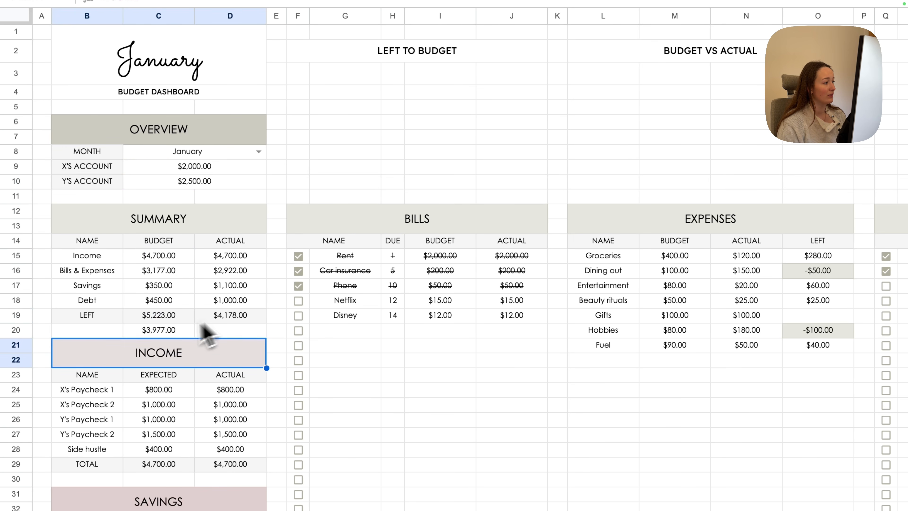
Enter the helper formula =C9+C10+D15-D19 in D20, below the Actual column's LEFT amount
left_click(221, 332)
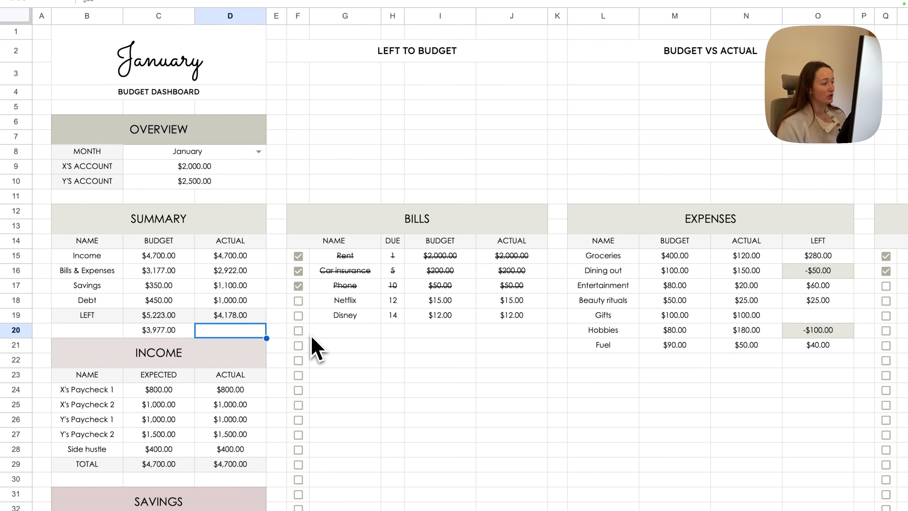
type("=")
left_click(218, 169)
type("+")
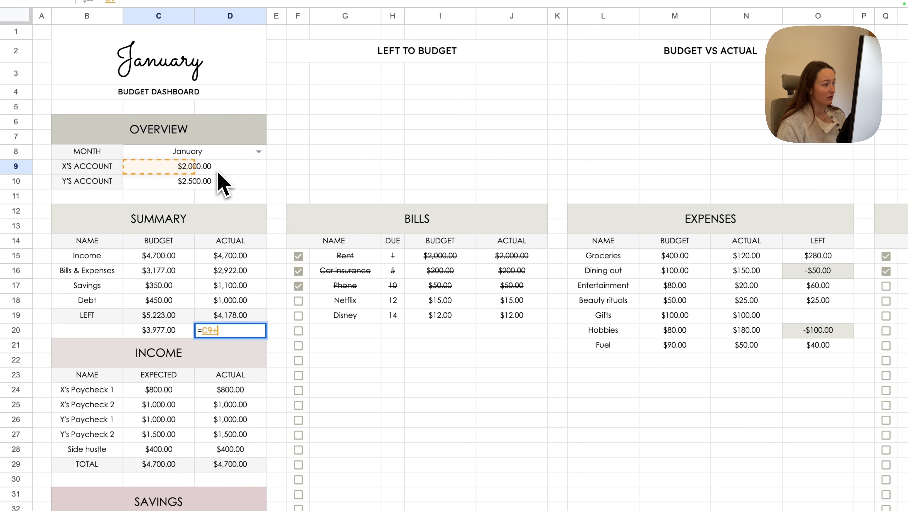
left_click(217, 184)
type("+")
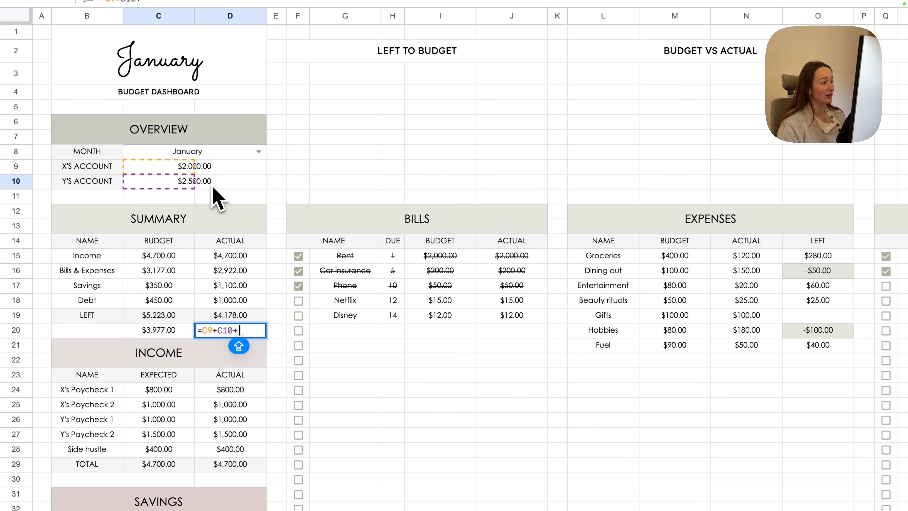
left_click(247, 256)
type("-")
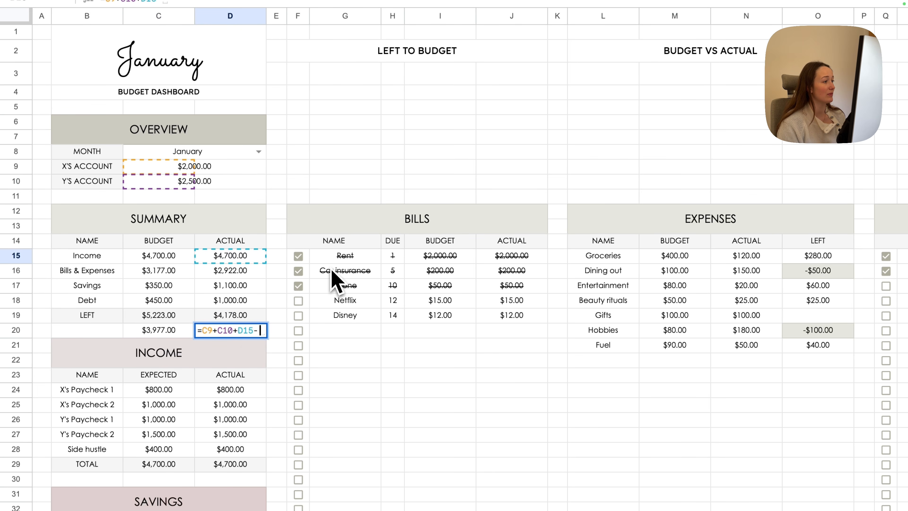
left_click(261, 317)
key("Return")
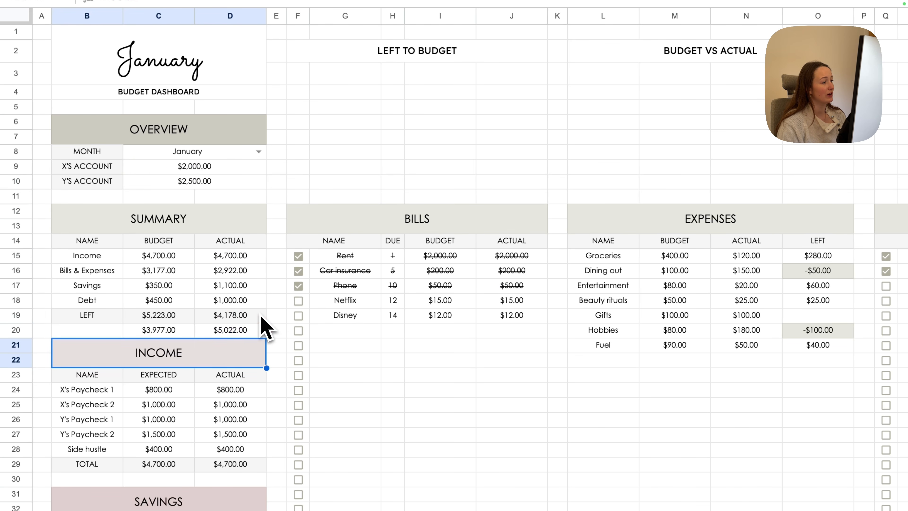
left_click(252, 335)
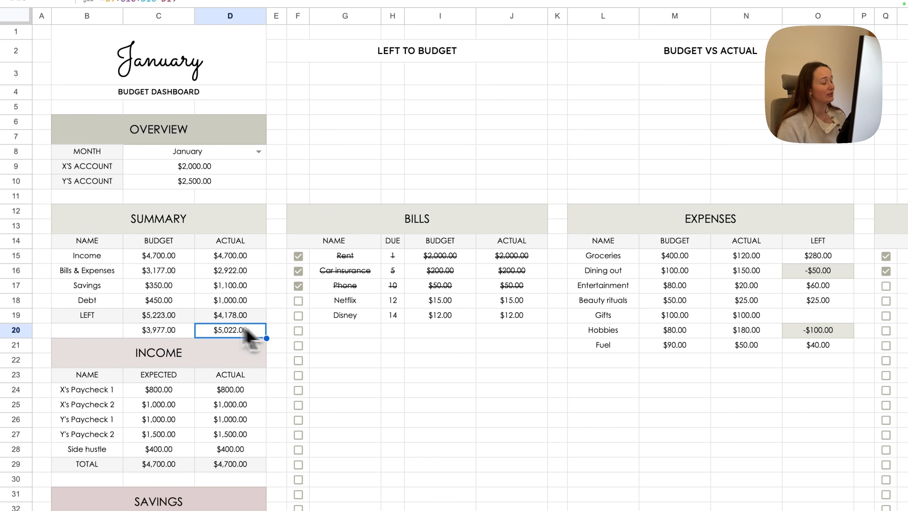
left_click(185, 318)
left_click(184, 331)
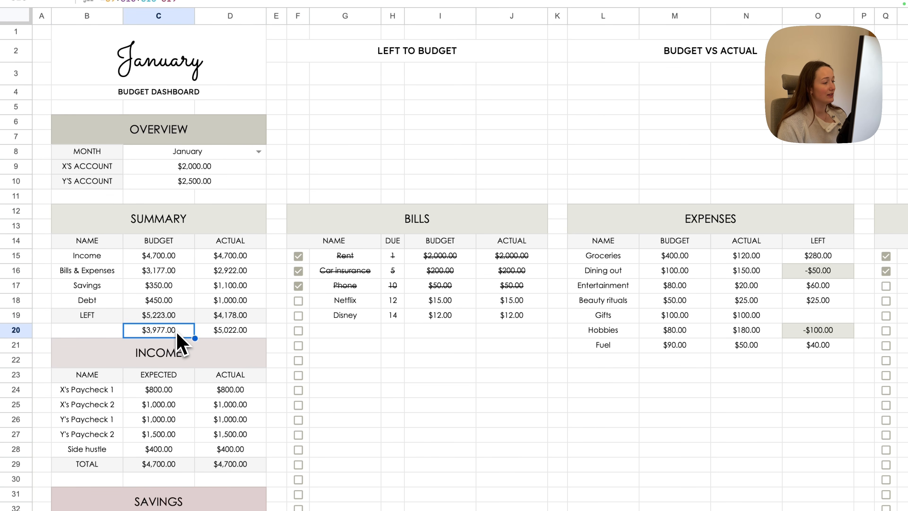
left_click(251, 321)
left_click(258, 337)
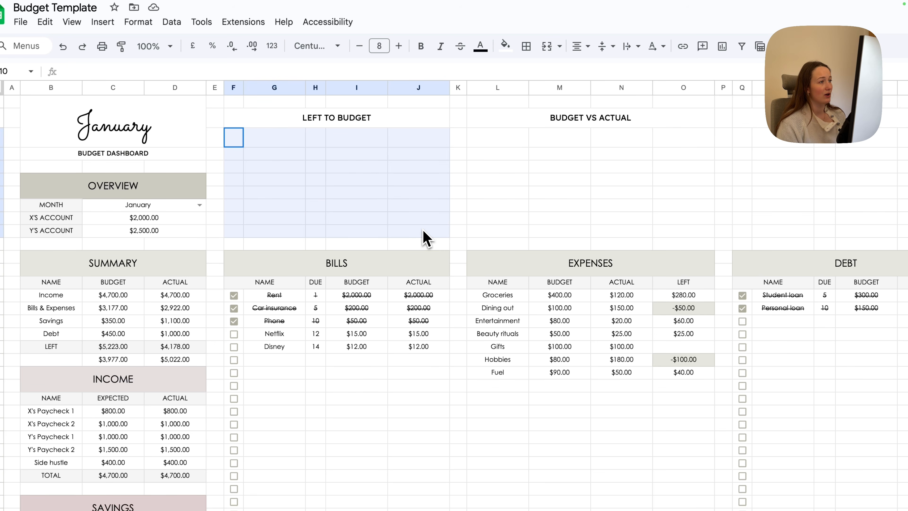
Merge the cell block F3:J10 under the LEFT TO BUDGET heading and enter =C19 in it
left_click_drag(424, 238, 428, 239)
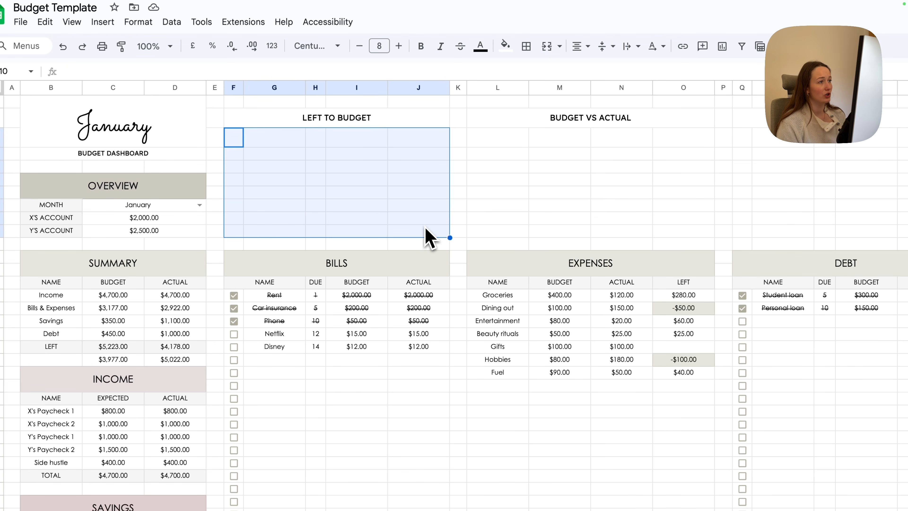
left_click(546, 46)
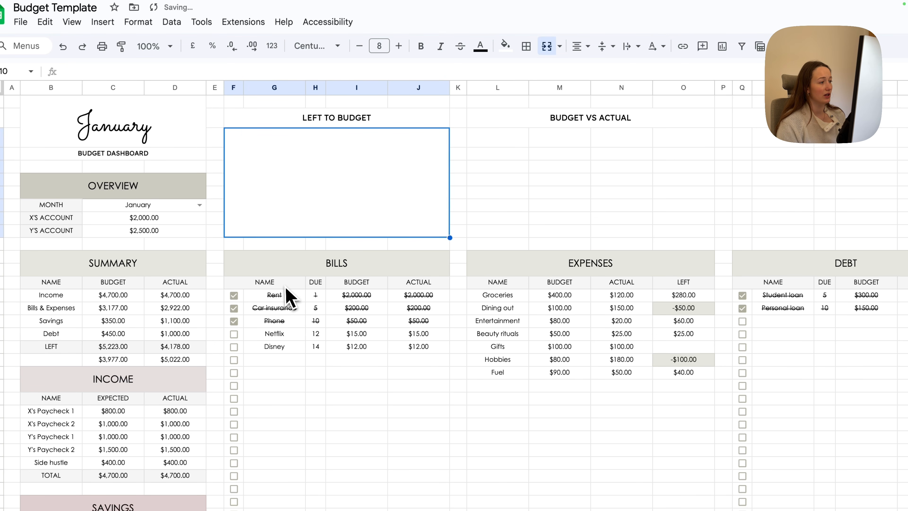
type("=")
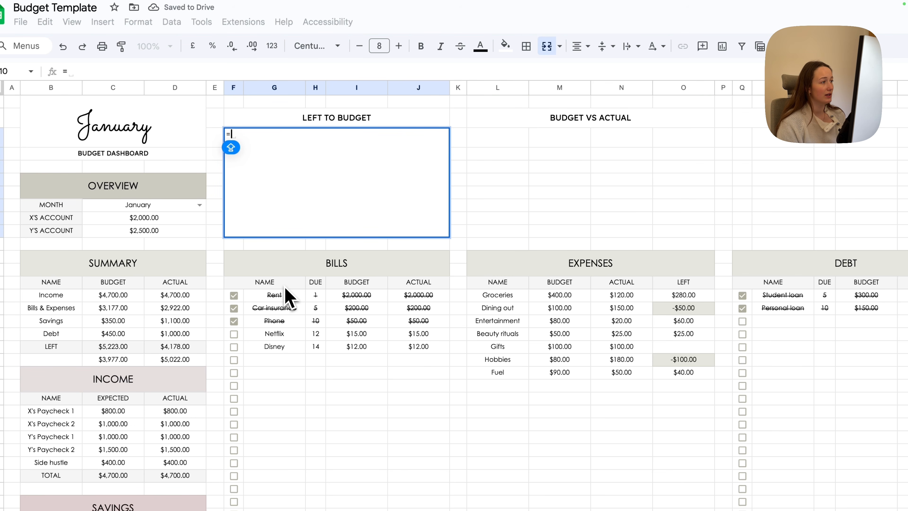
left_click(113, 346)
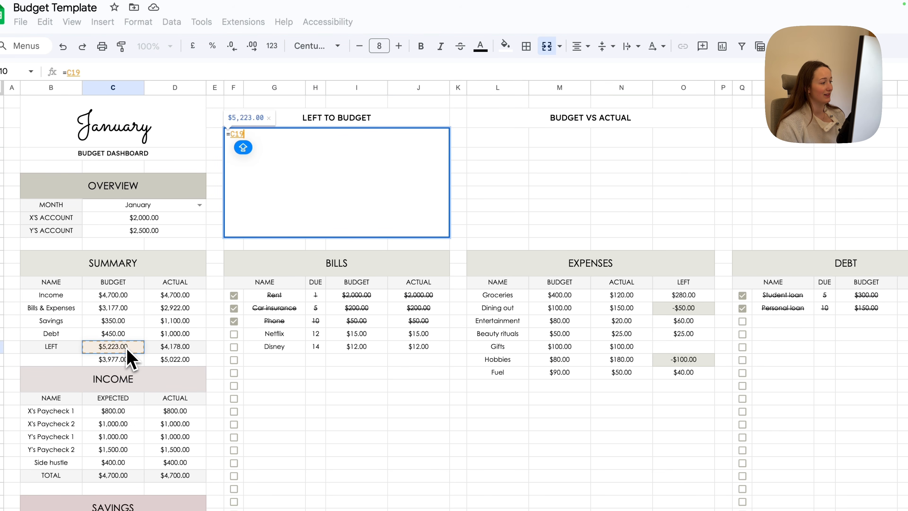
key("Return")
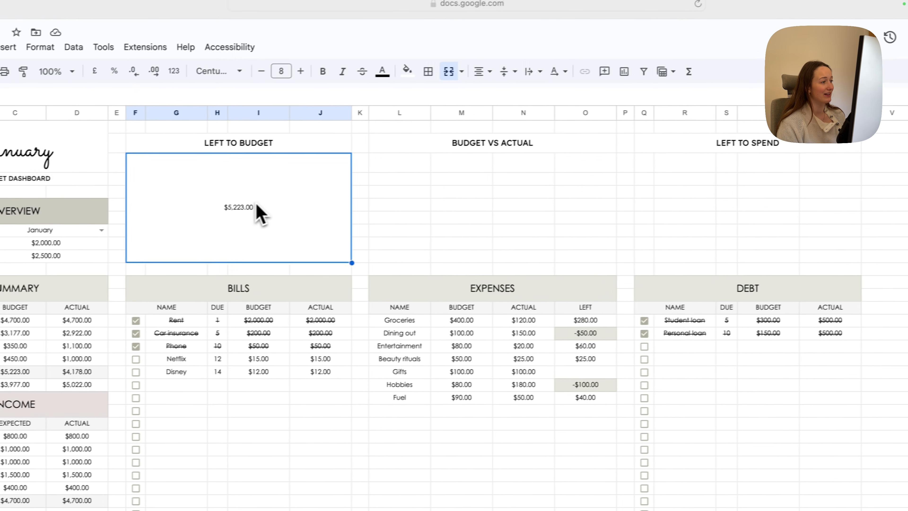
Increase the font size of the LEFT TO BUDGET amount to 14
left_click(286, 73)
left_click(287, 73)
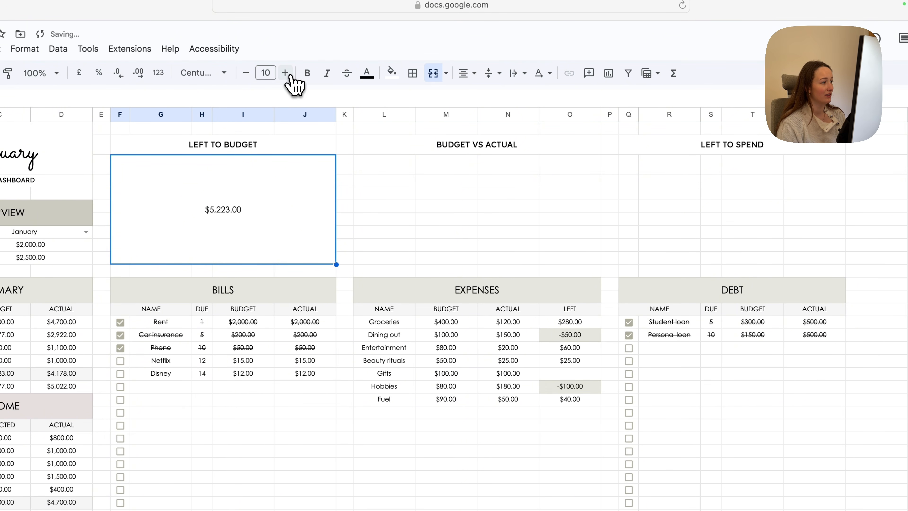
left_click(291, 76)
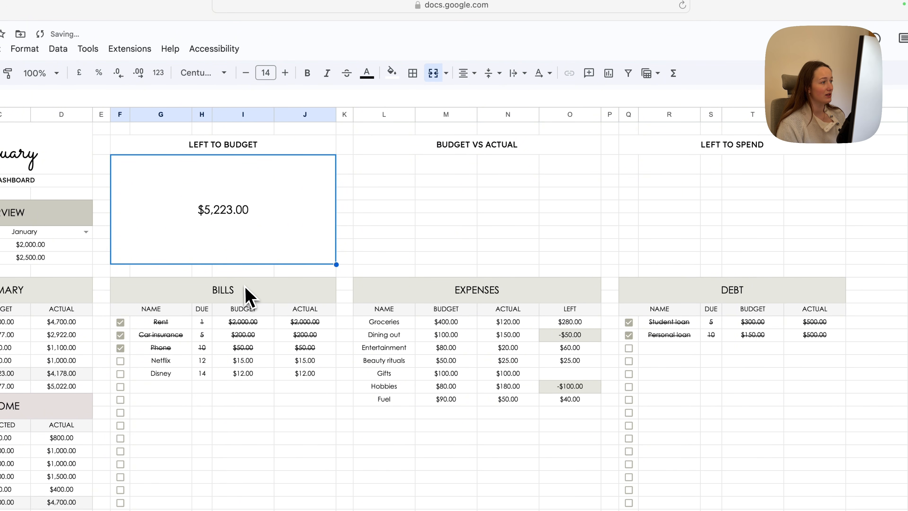
Merge the cell block Q3:U10 under the LEFT TO SPEND heading and enter =D19 in it
left_click_drag(631, 170, 807, 261)
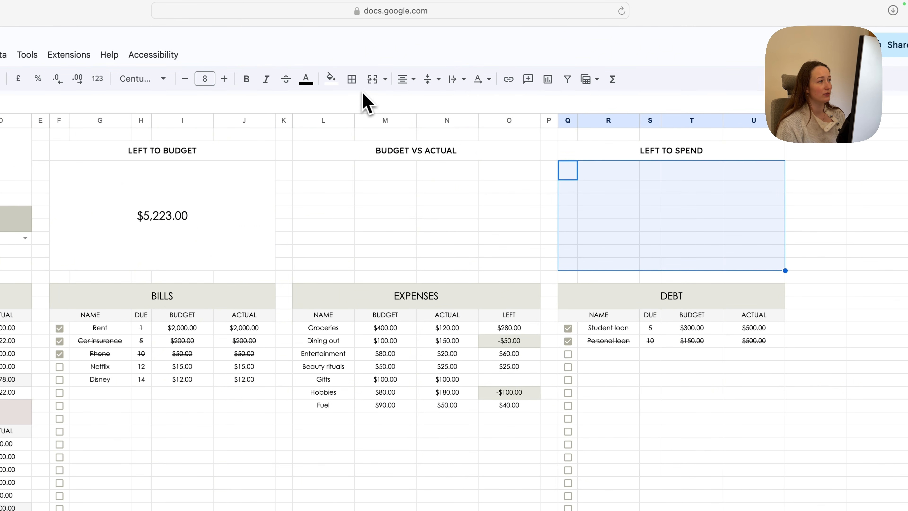
left_click(395, 78)
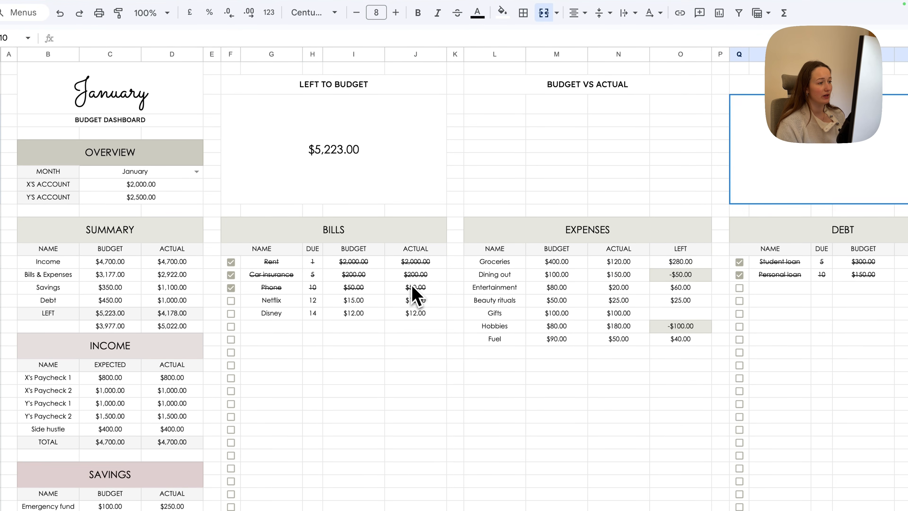
type("=")
left_click(173, 313)
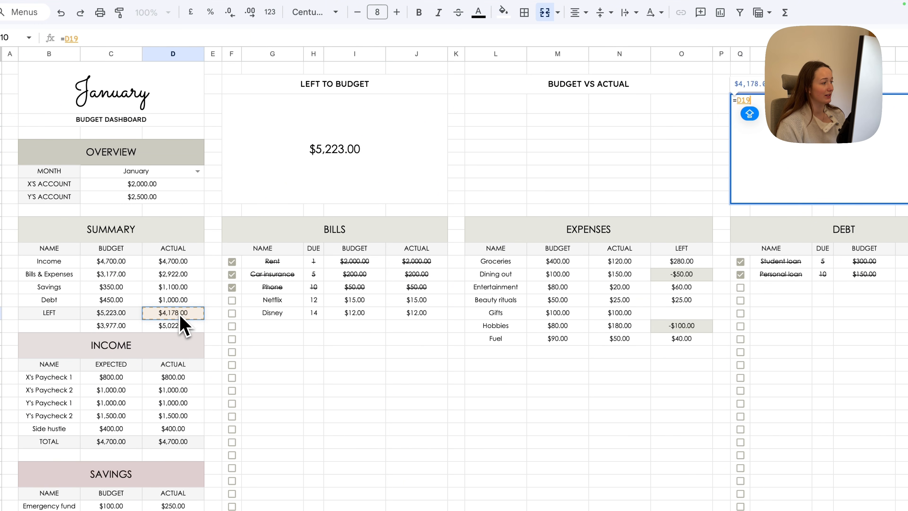
key("Return")
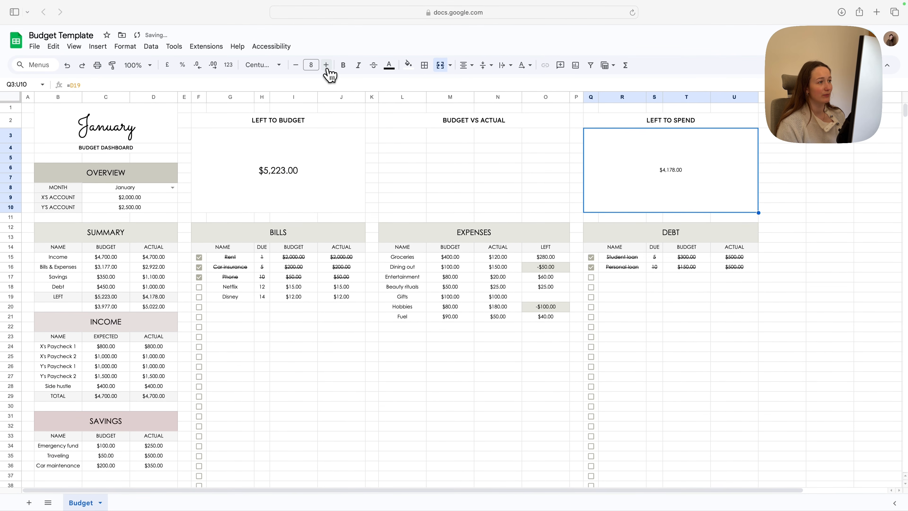
Enlarge the LEFT TO SPEND amount's font to match the size of the LEFT TO BUDGET amount
left_click(397, 12)
left_click(396, 12)
left_click(396, 12)
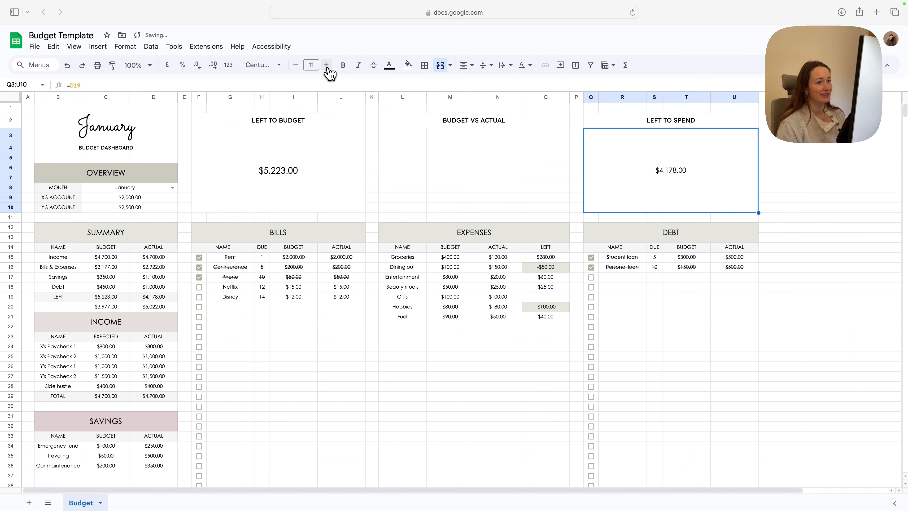
left_click(324, 179)
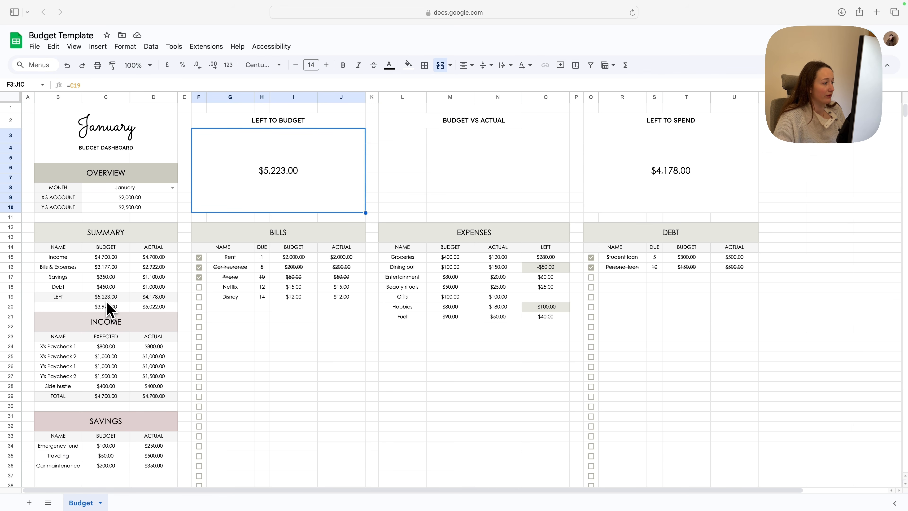
Insert a pie chart based on the Budget column's LEFT and helper amounts in C19:C20
left_click_drag(106, 297, 107, 307)
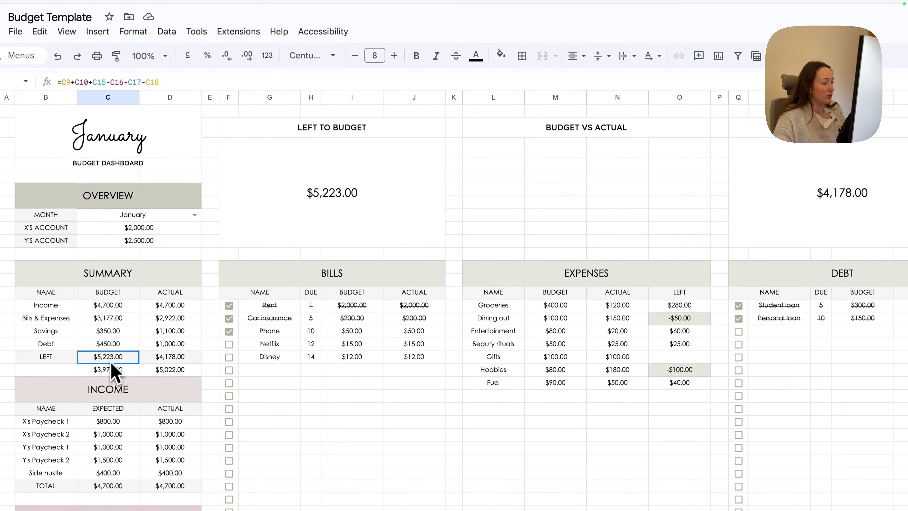
left_click(97, 32)
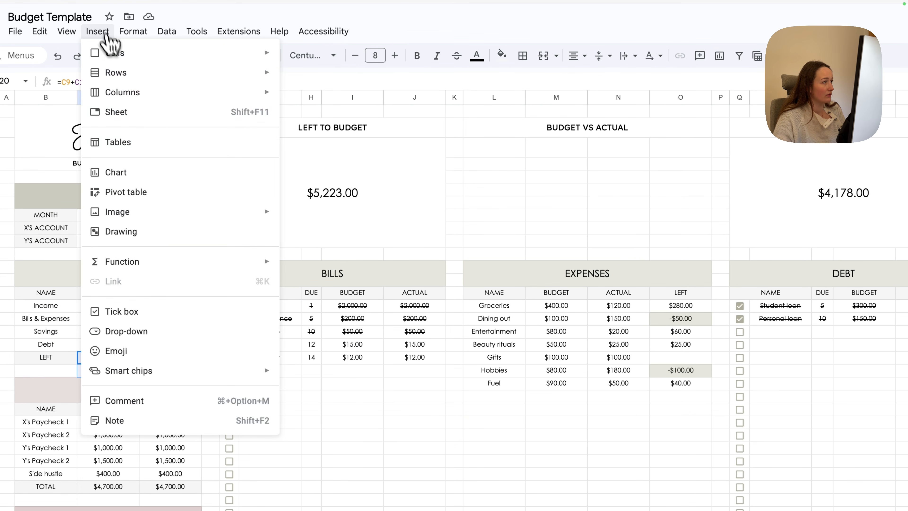
left_click(177, 175)
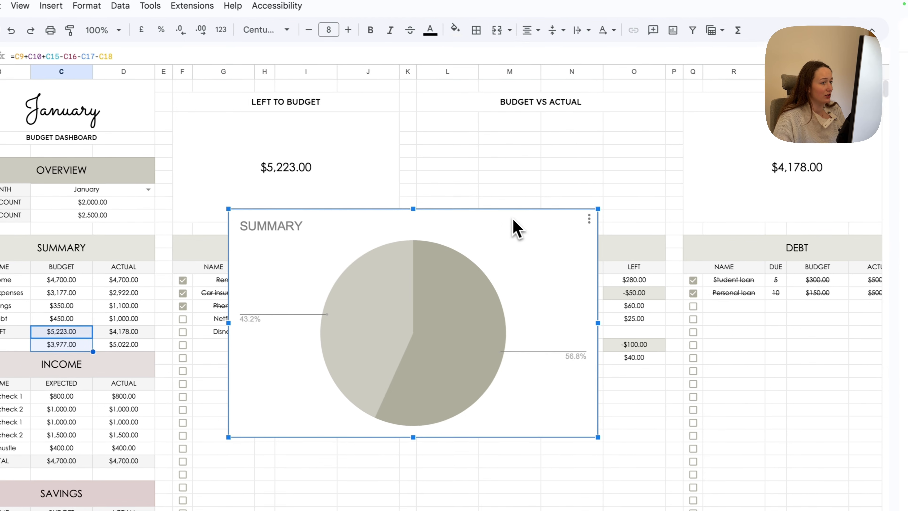
Move and resize the pie chart to fit the merged area under LEFT TO BUDGET, and delete its SUMMARY title
left_click_drag(515, 229, 457, 117)
left_click_drag(538, 224, 390, 215)
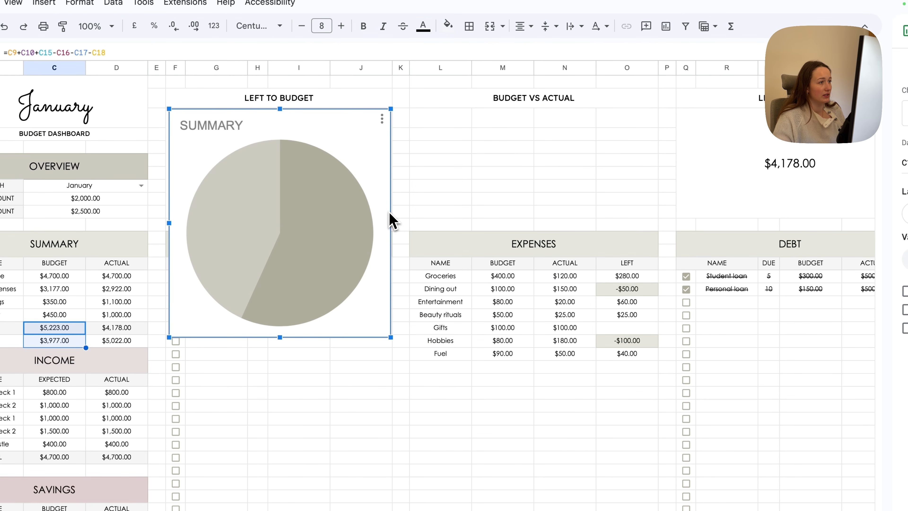
left_click_drag(280, 337, 280, 218)
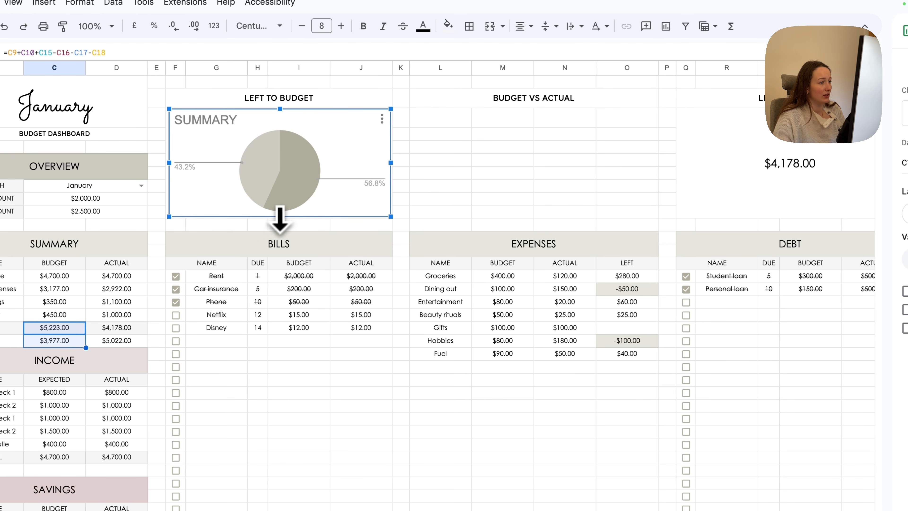
left_click(220, 123)
key("Delete")
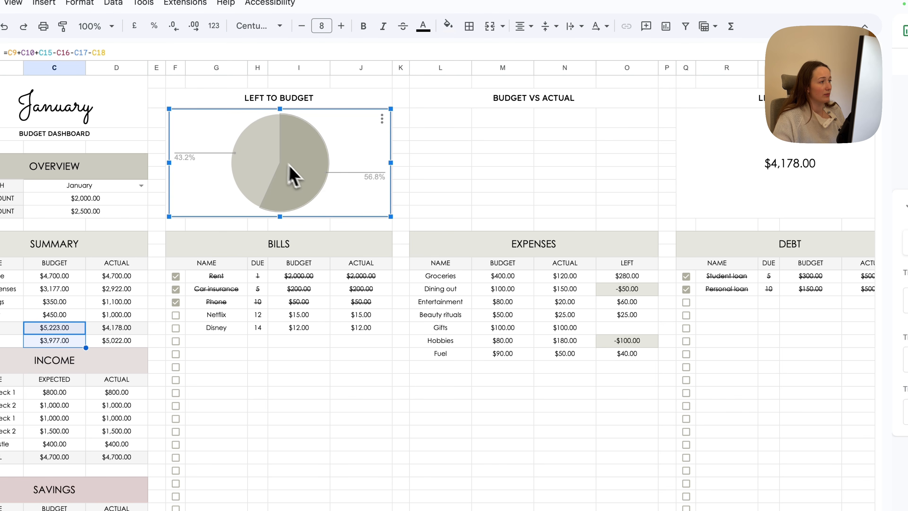
Change the LEFT TO BUDGET chart's type from pie to doughnut
left_click(357, 150)
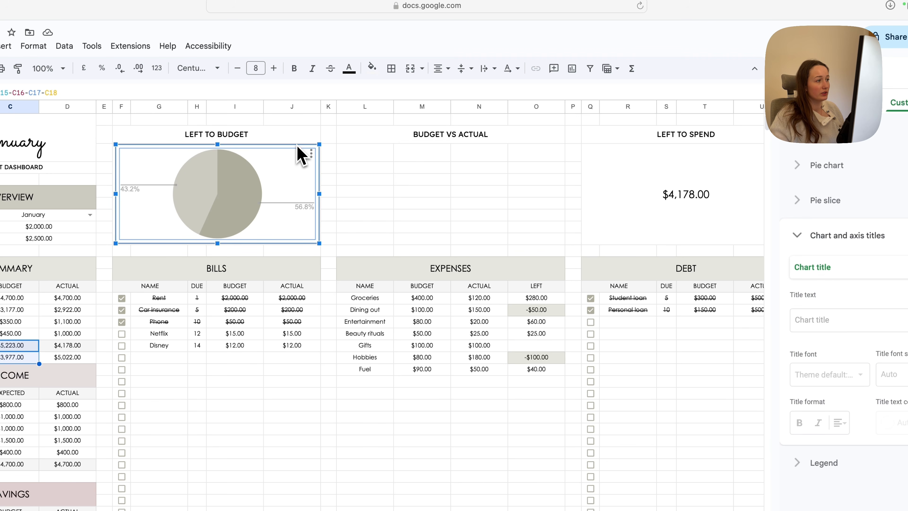
left_click(821, 103)
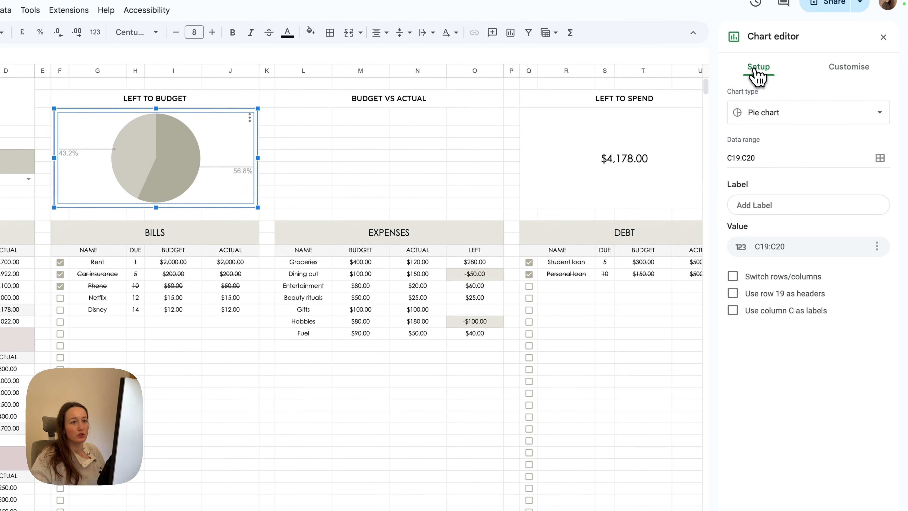
left_click(874, 117)
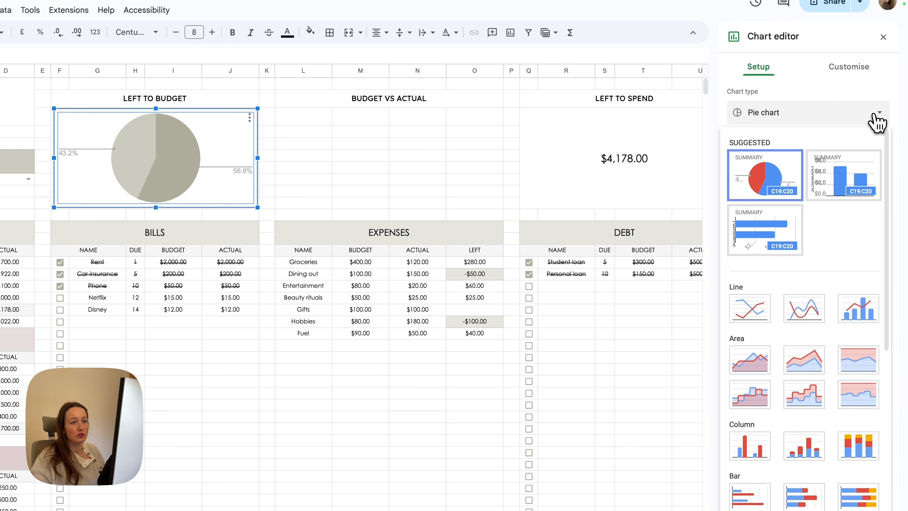
scroll(797, 437, "down", 3)
left_click(808, 465)
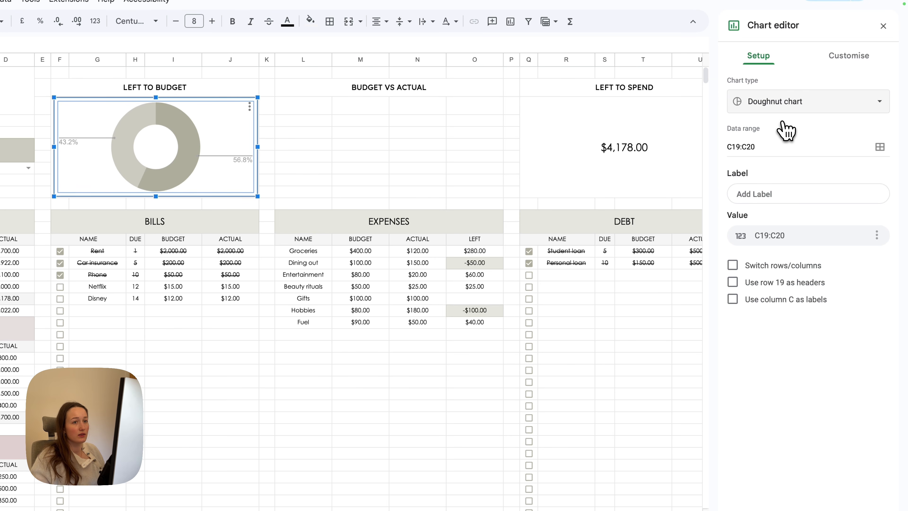
Set both the background colour and the border colour of the LEFT TO BUDGET chart to None
left_click(840, 56)
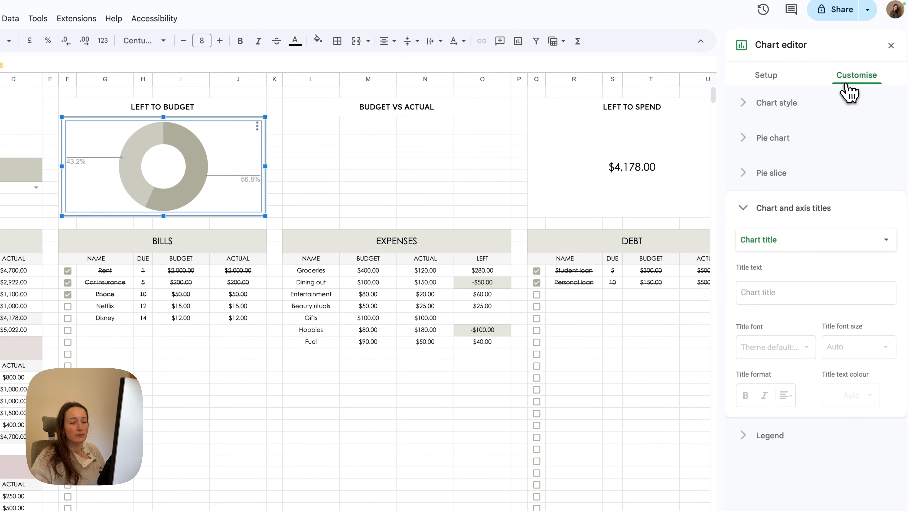
left_click(781, 104)
left_click(765, 150)
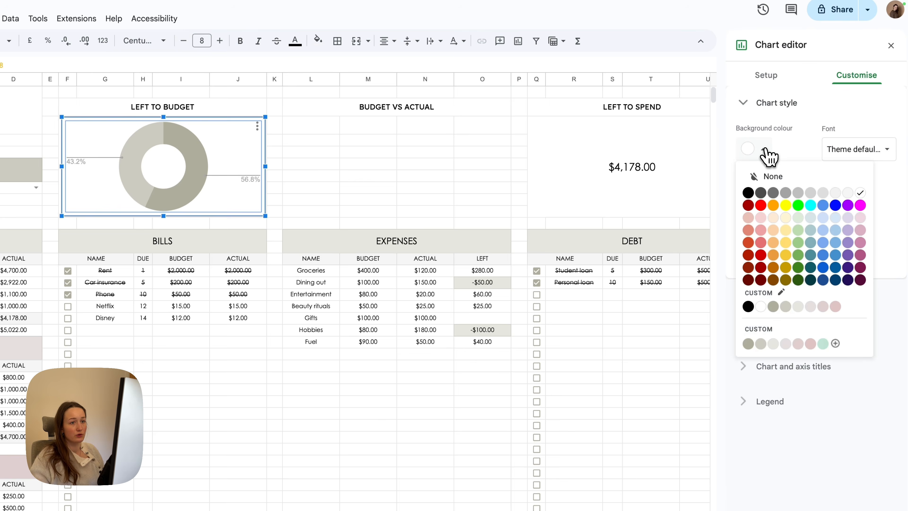
left_click(768, 176)
left_click(762, 197)
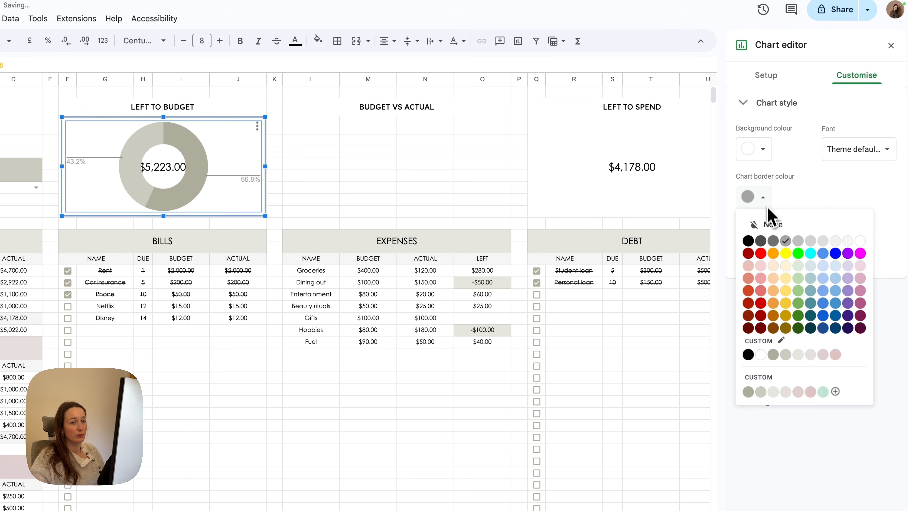
left_click(771, 223)
Set the doughnut hole of the LEFT TO BUDGET chart to 75%
left_click(773, 296)
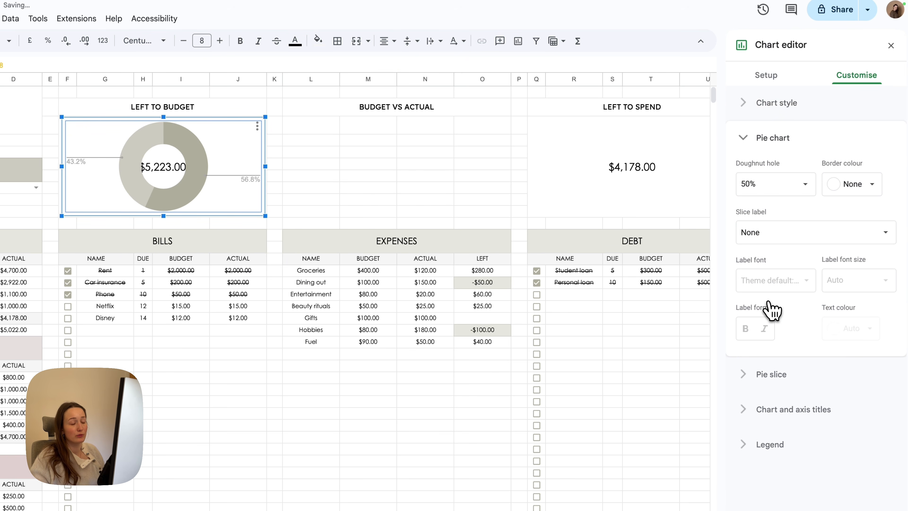
left_click(809, 187)
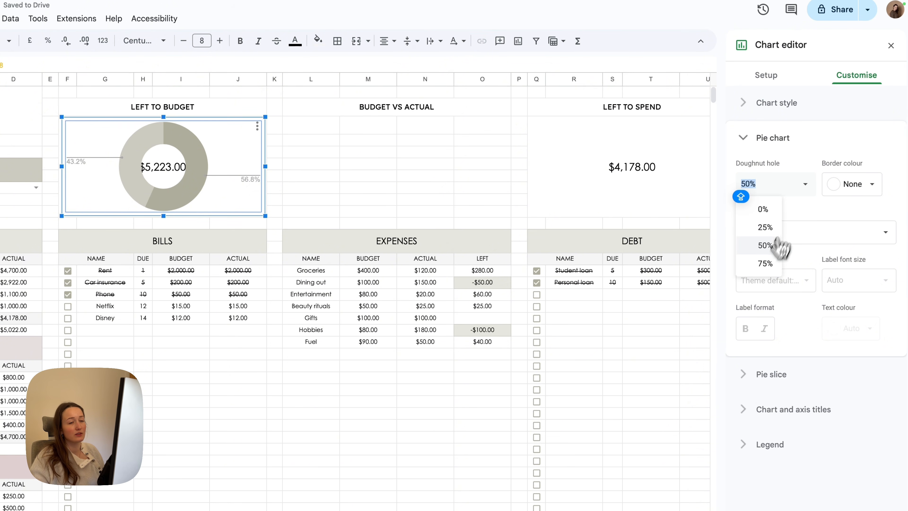
left_click(766, 268)
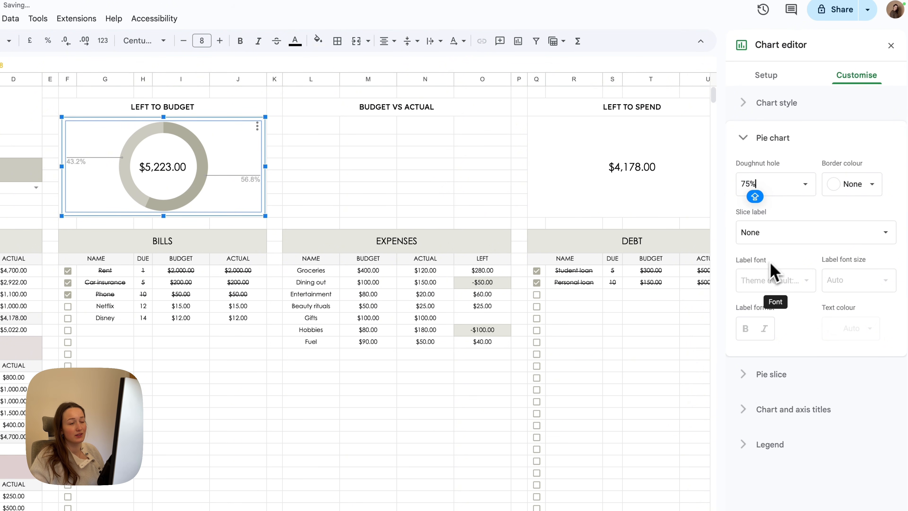
Colour slice 1 of the doughnut with the lighter sage custom colour and slice 2 with a very light grey
left_click(773, 374)
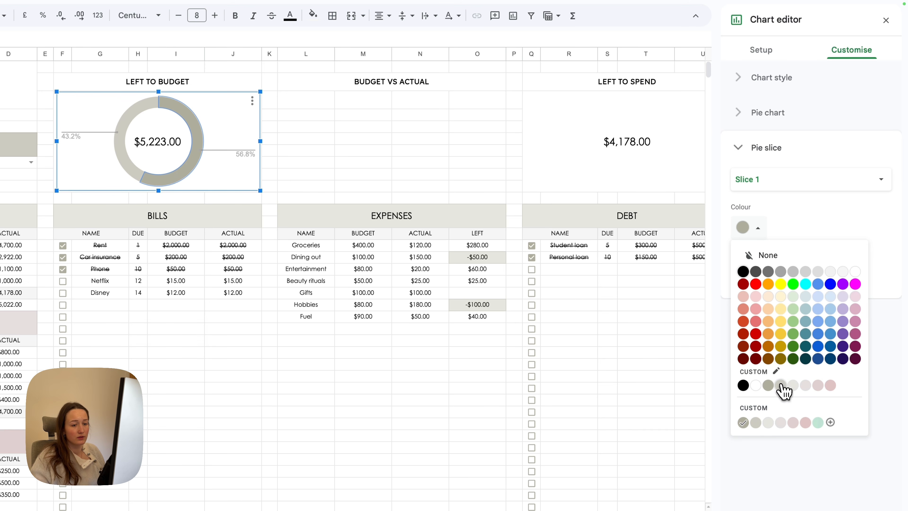
left_click(781, 386)
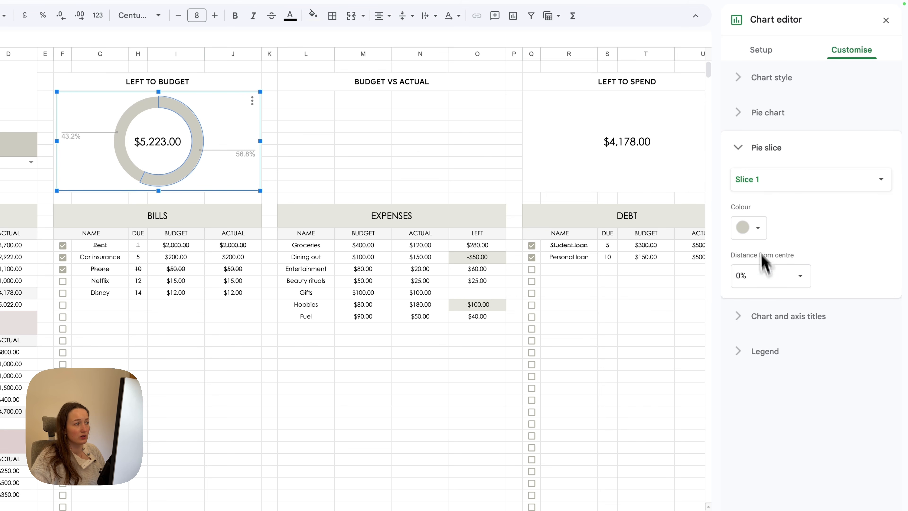
left_click(761, 182)
left_click(764, 197)
left_click(750, 228)
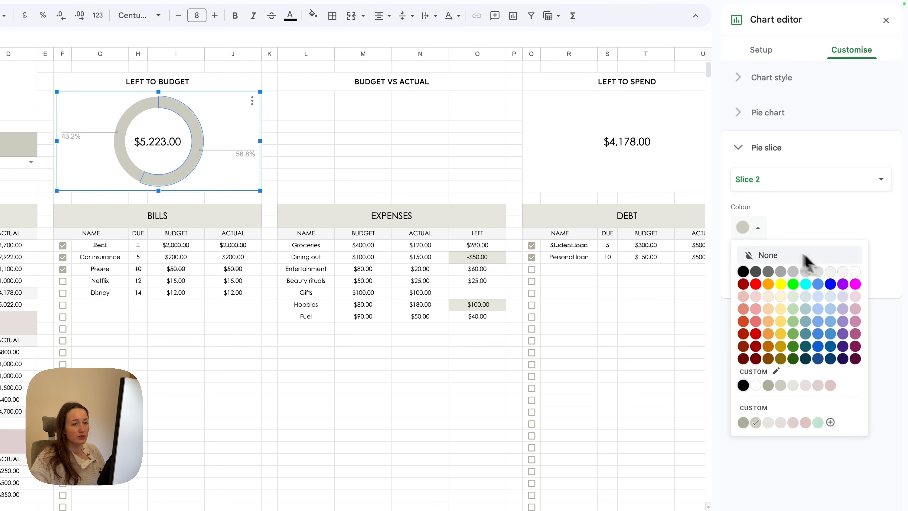
left_click(844, 272)
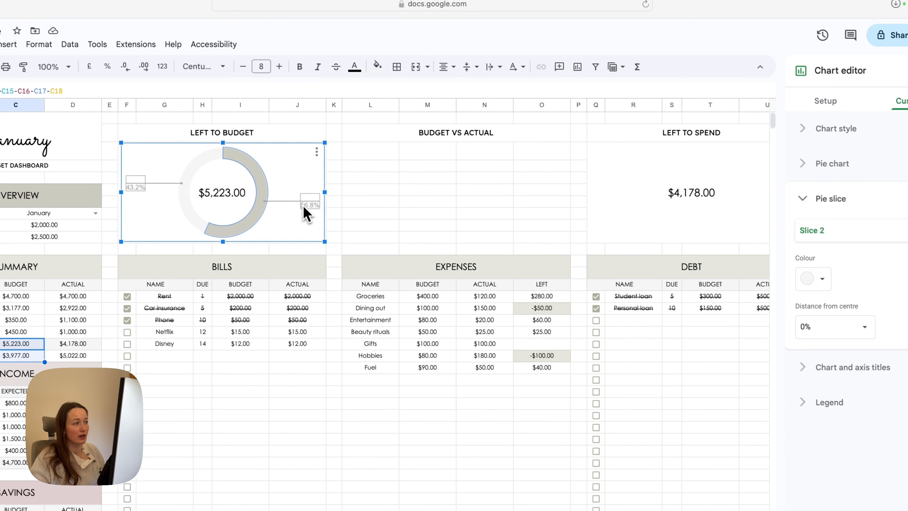
Delete the percentage labels from the LEFT TO BUDGET doughnut chart
left_click(241, 156)
key("Delete")
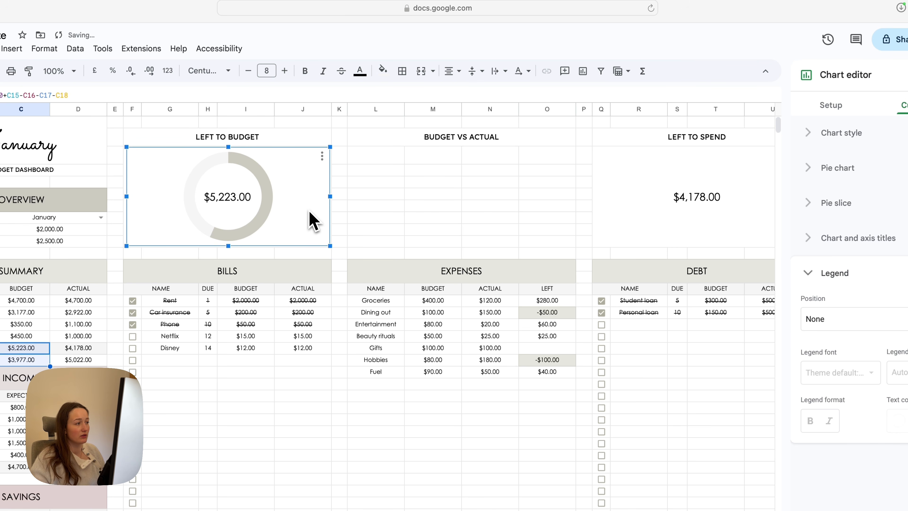
left_click(270, 220)
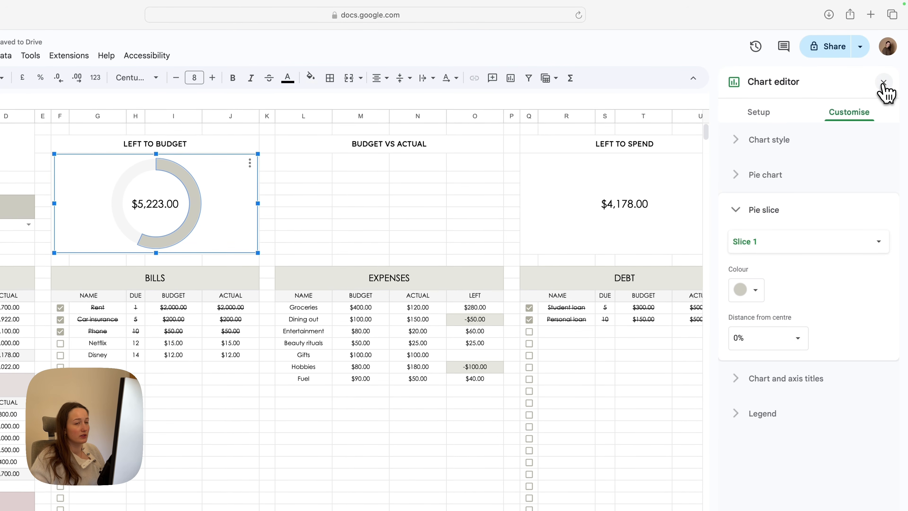
Close the chart editor and inspect the values of both slices in the LEFT TO BUDGET doughnut
left_click(884, 83)
mouse_move(188, 194)
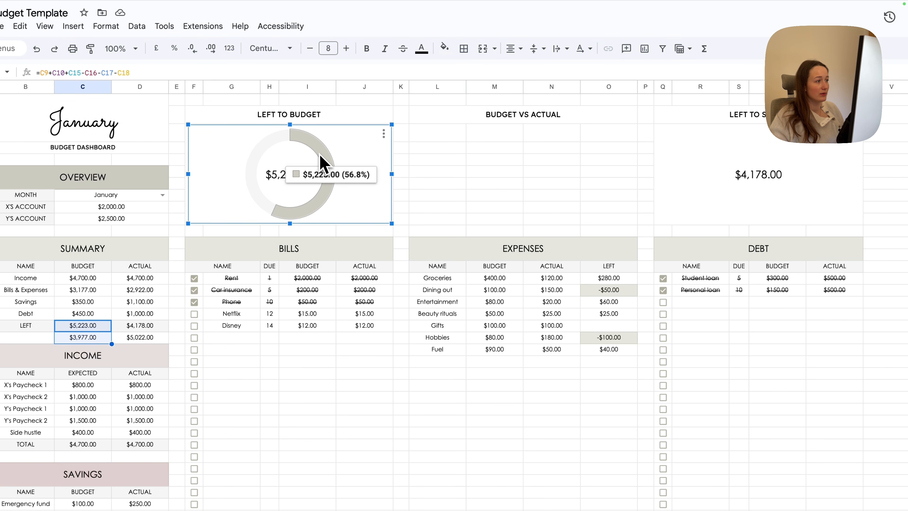
mouse_move(275, 152)
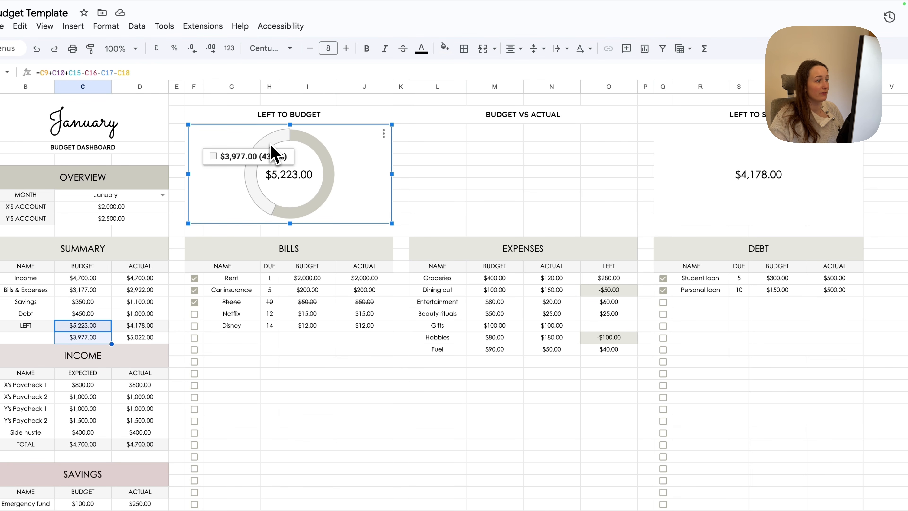
mouse_move(285, 219)
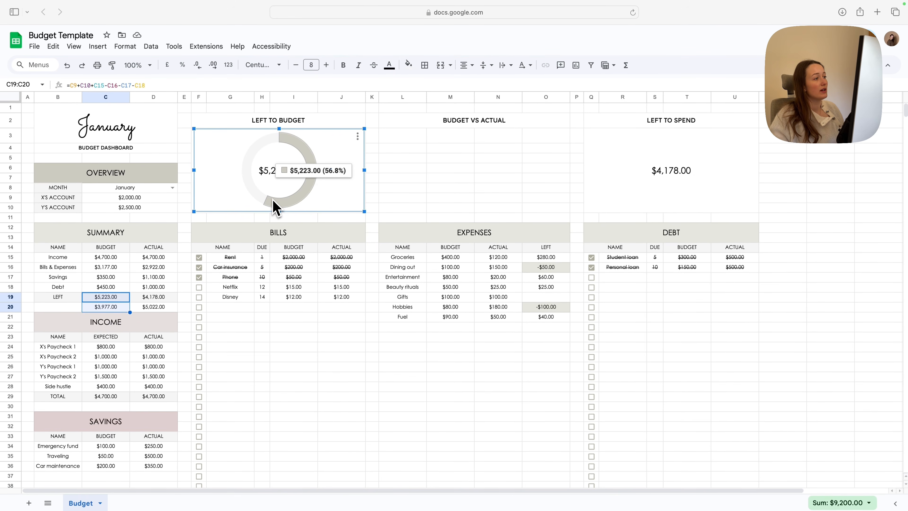
mouse_move(264, 203)
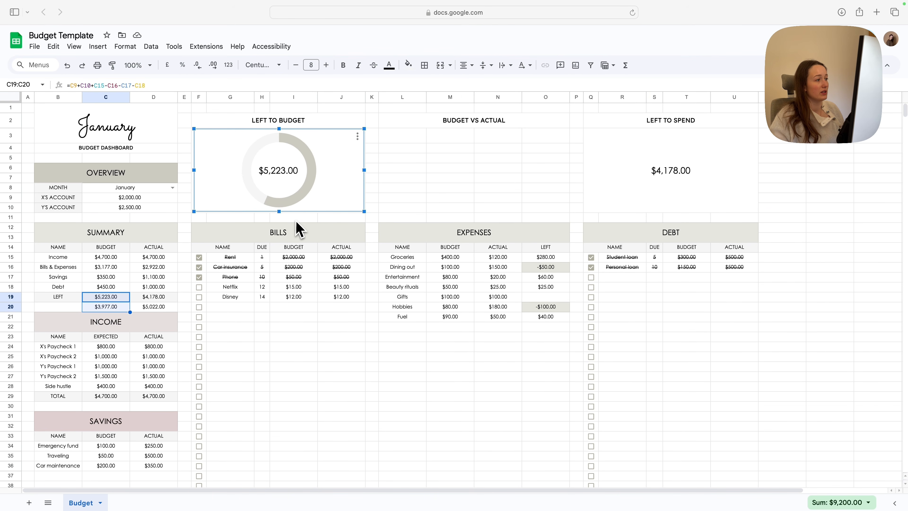
left_click(304, 220)
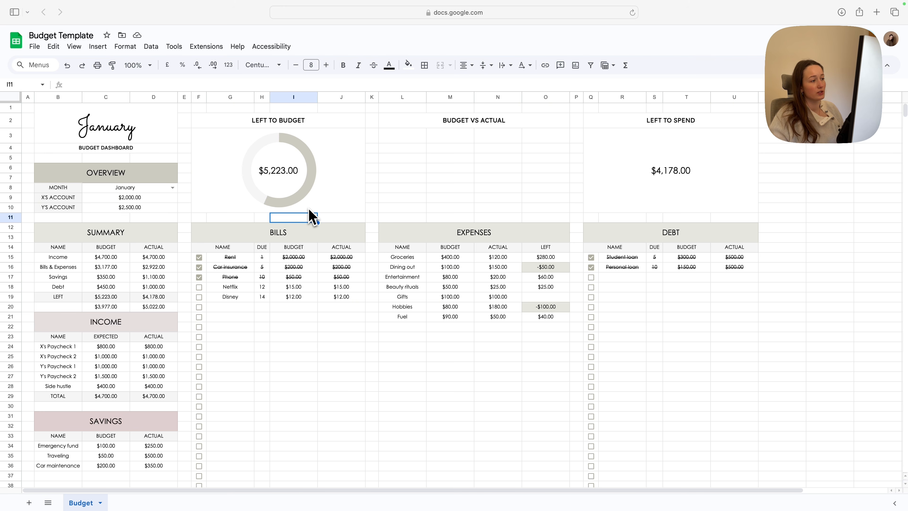
Insert a chart from the ACTUAL column's LEFT amount and the balance beneath it, D19:D20
left_click(153, 297)
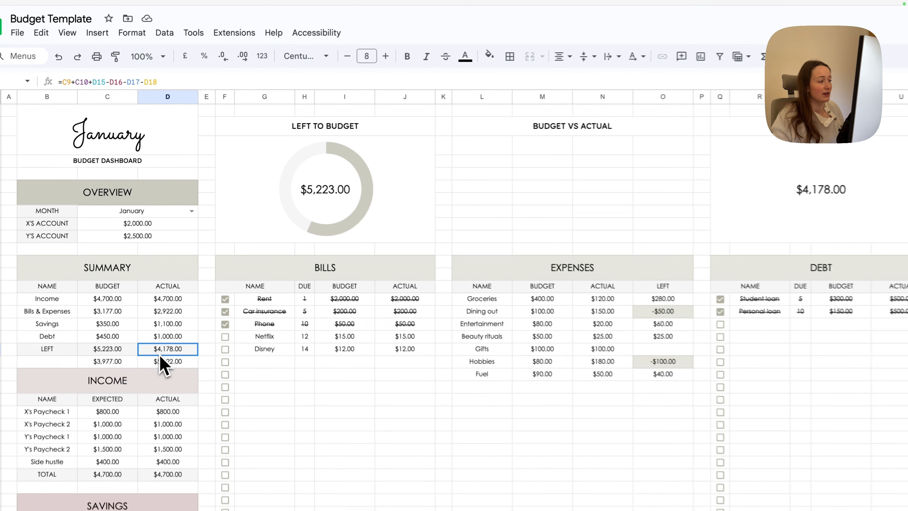
left_click_drag(160, 356, 168, 369)
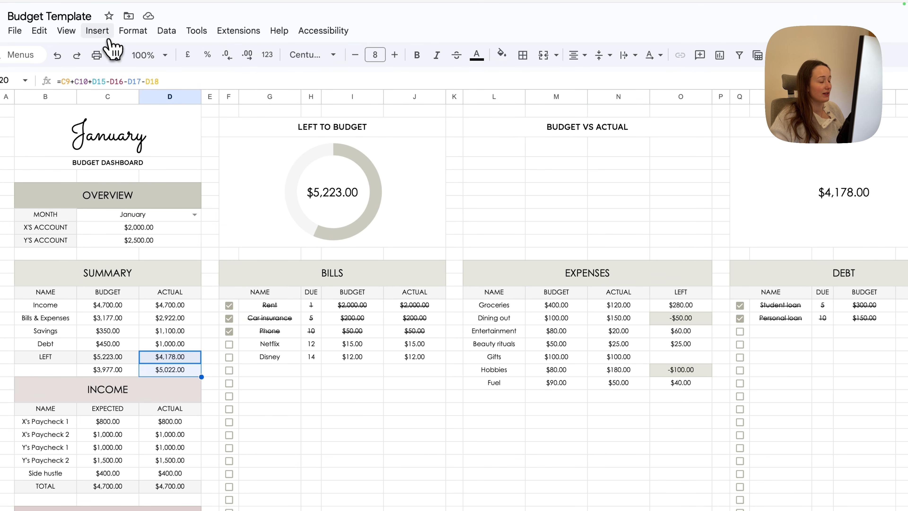
left_click(107, 35)
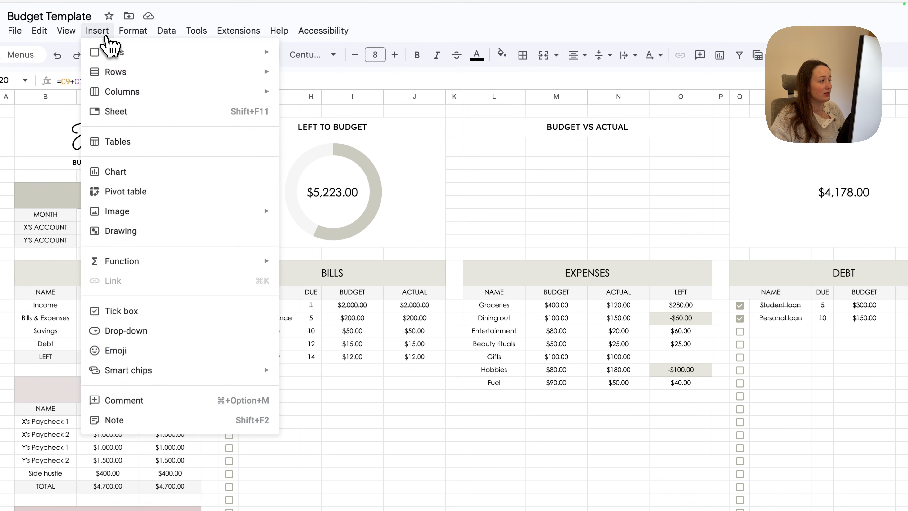
left_click(174, 187)
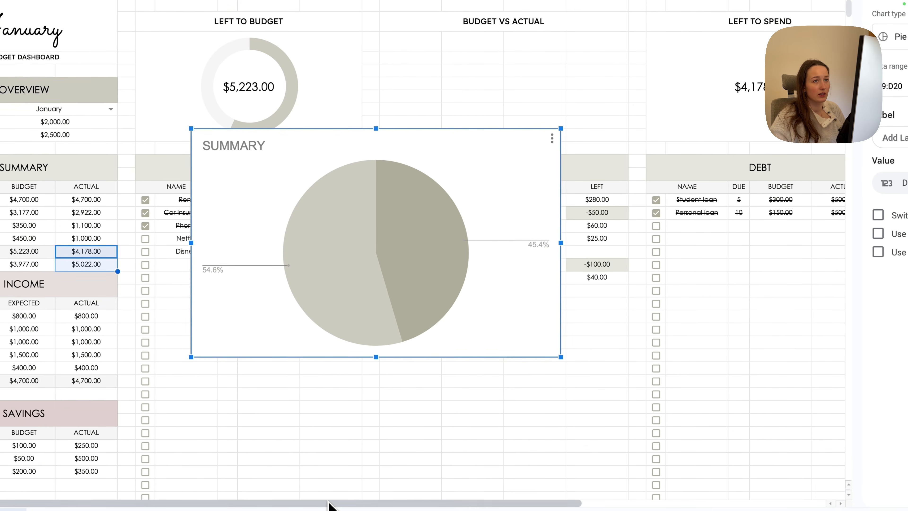
Move the new pie chart under the LEFT TO SPEND heading and resize it to fit the space above the DEBT table
left_click_drag(329, 503, 459, 503)
left_click_drag(339, 174, 651, 73)
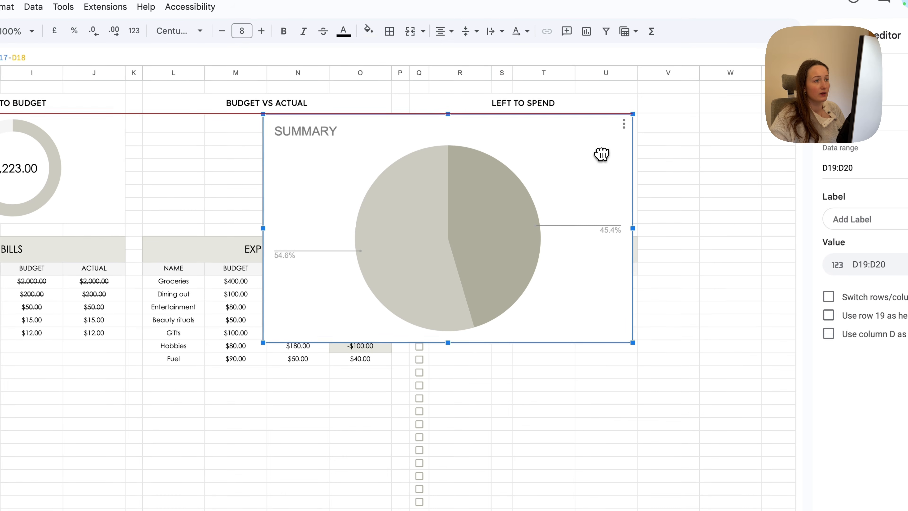
left_click_drag(602, 154, 602, 154)
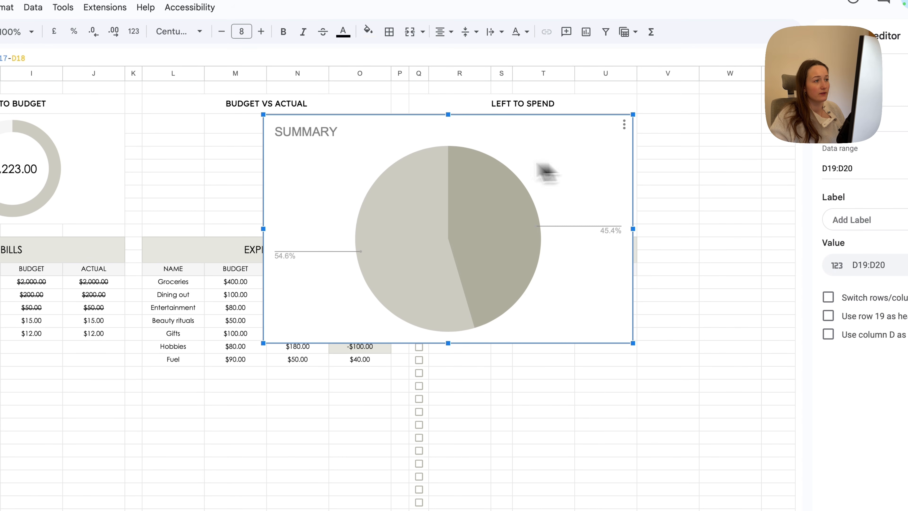
left_click_drag(264, 228, 411, 229)
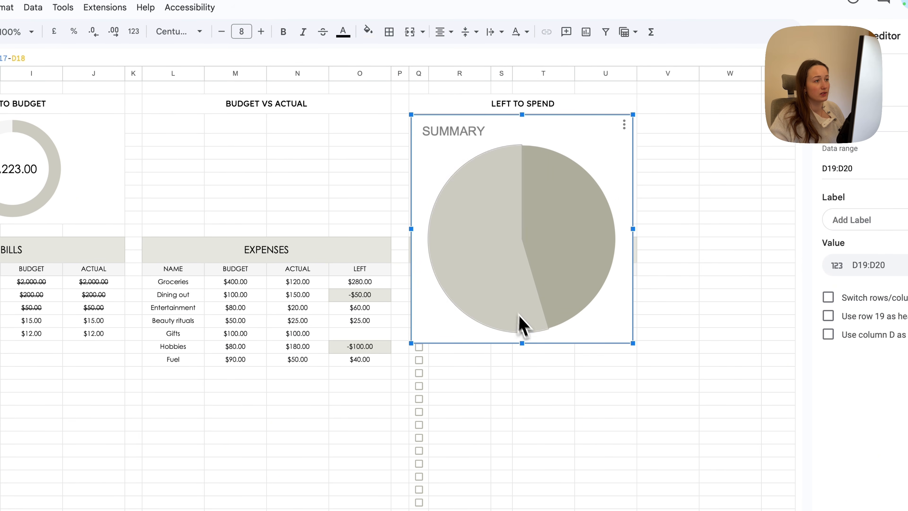
left_click_drag(522, 344, 522, 222)
Delete the SUMMARY title from the LEFT TO SPEND chart and try to remove its percentage labels
left_click(469, 134)
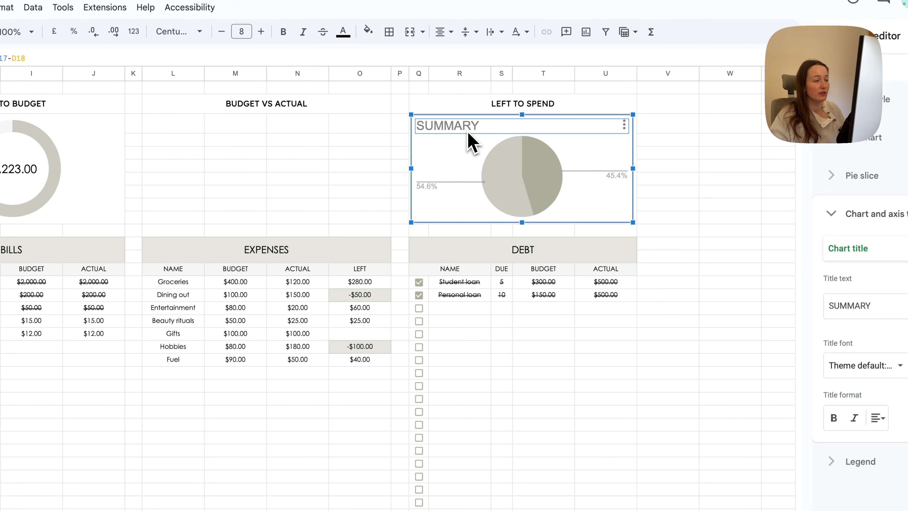
key("Delete")
left_click(622, 172)
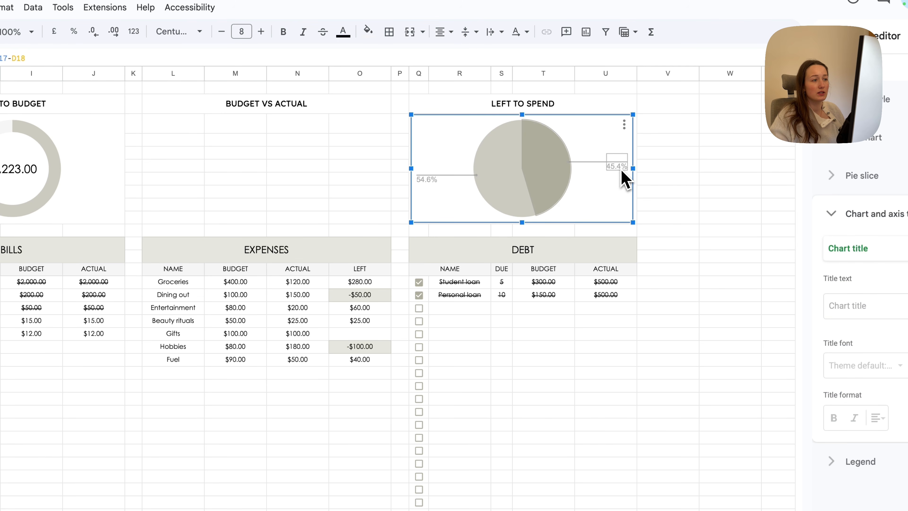
key("Delete")
Set the chart border colour of the LEFT TO SPEND chart to None
left_click(598, 199)
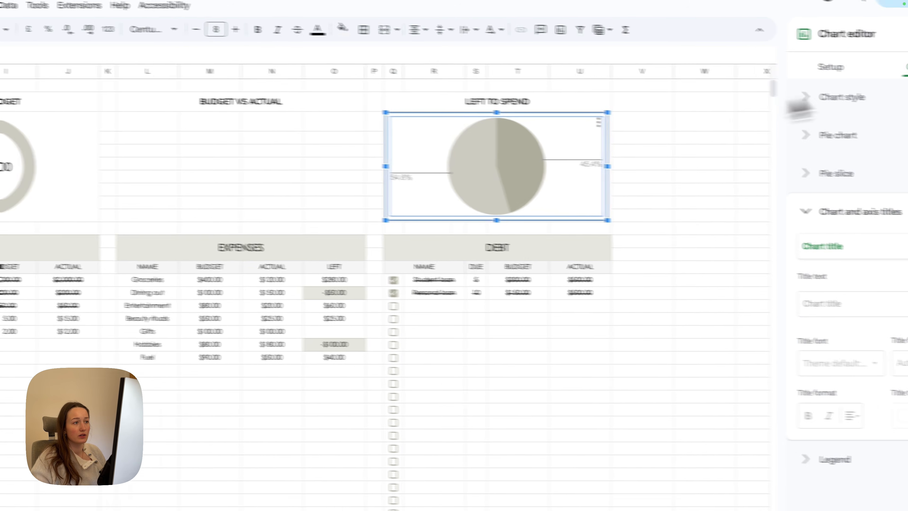
left_click(869, 100)
left_click(859, 156)
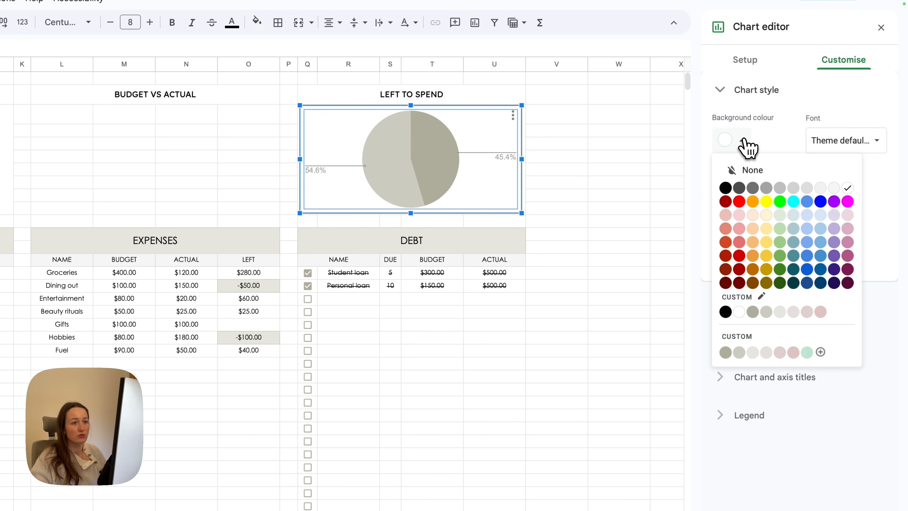
left_click(746, 143)
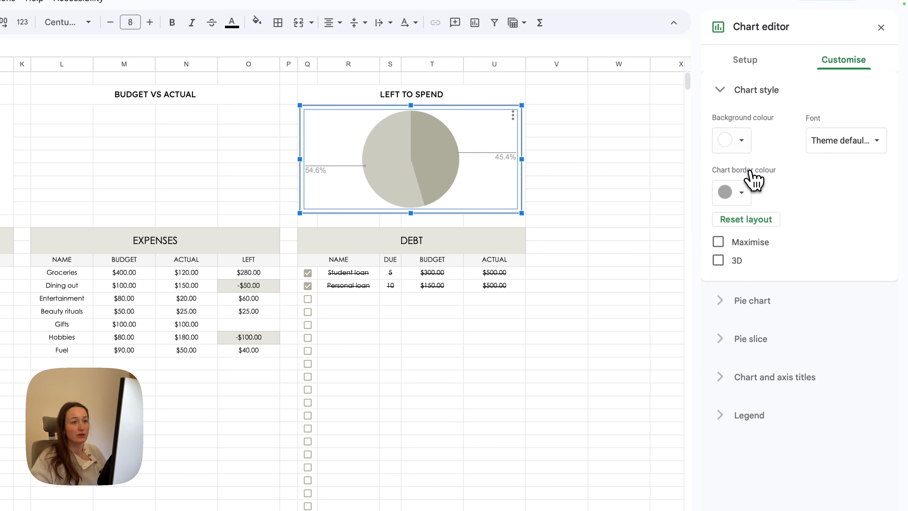
left_click(749, 195)
left_click(753, 222)
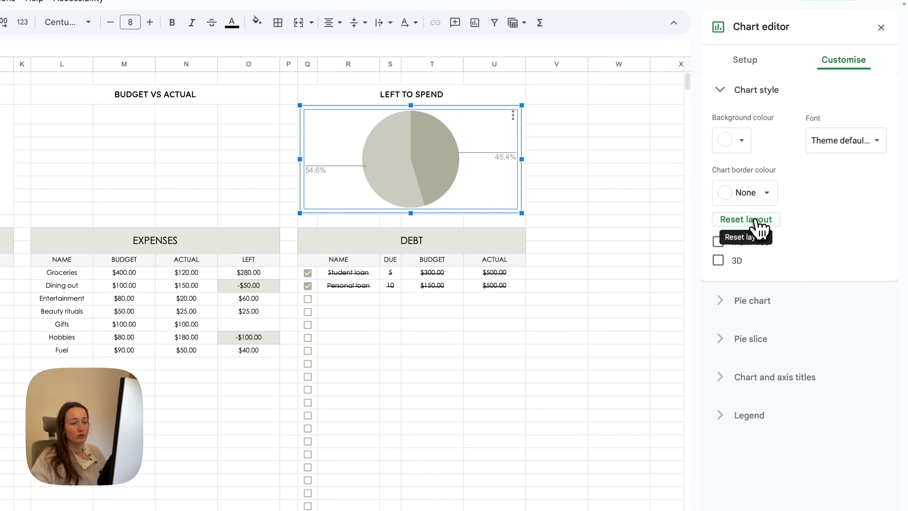
Change the LEFT TO SPEND chart to a doughnut chart with a 75% doughnut hole
left_click(747, 61)
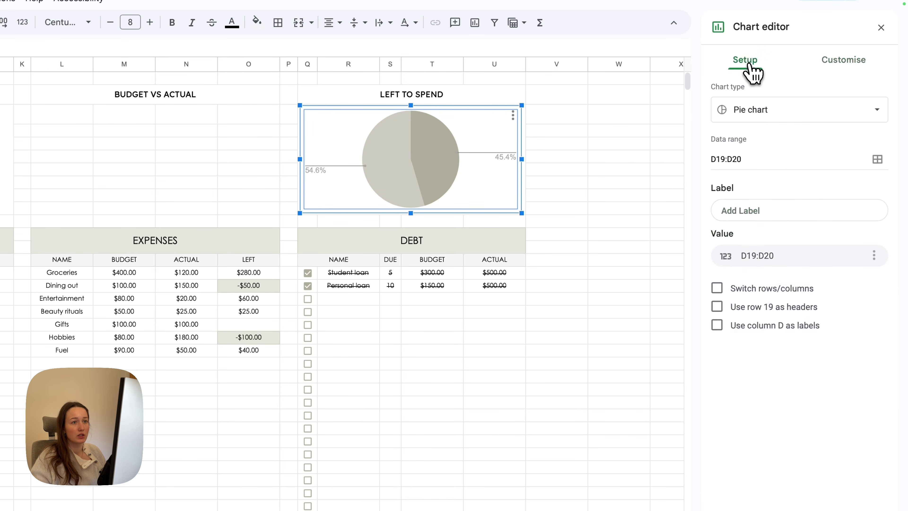
left_click(814, 118)
scroll(787, 365, "down", 5)
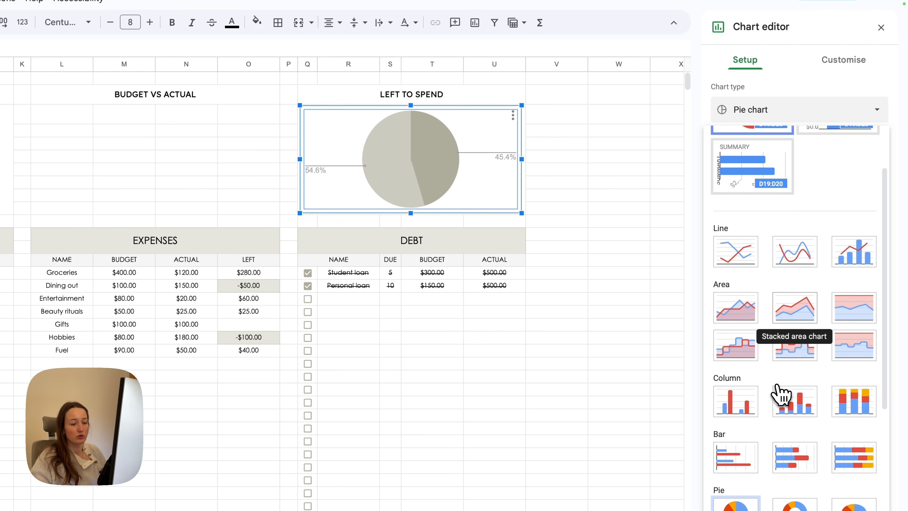
left_click(788, 464)
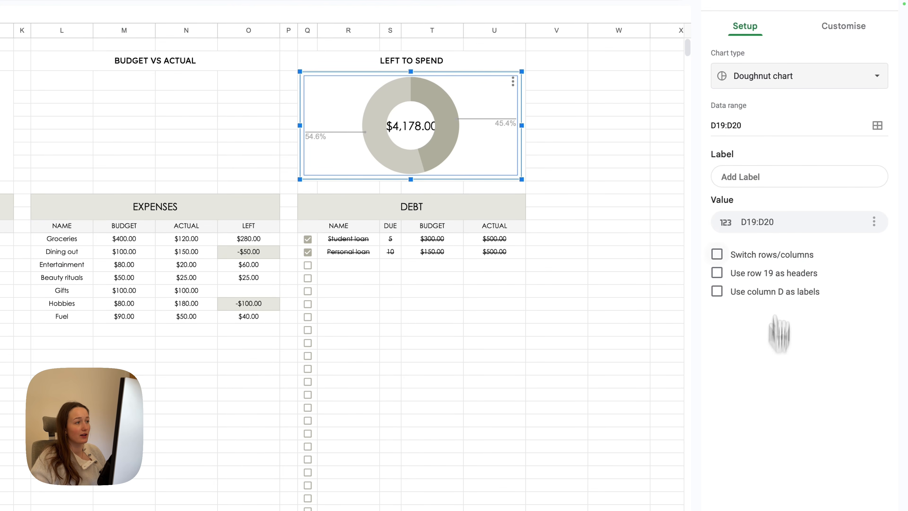
left_click(844, 27)
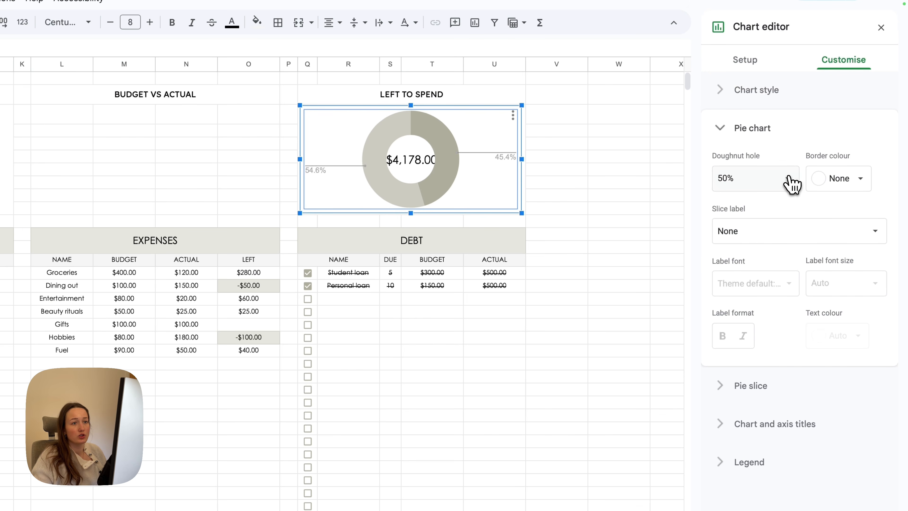
left_click(791, 183)
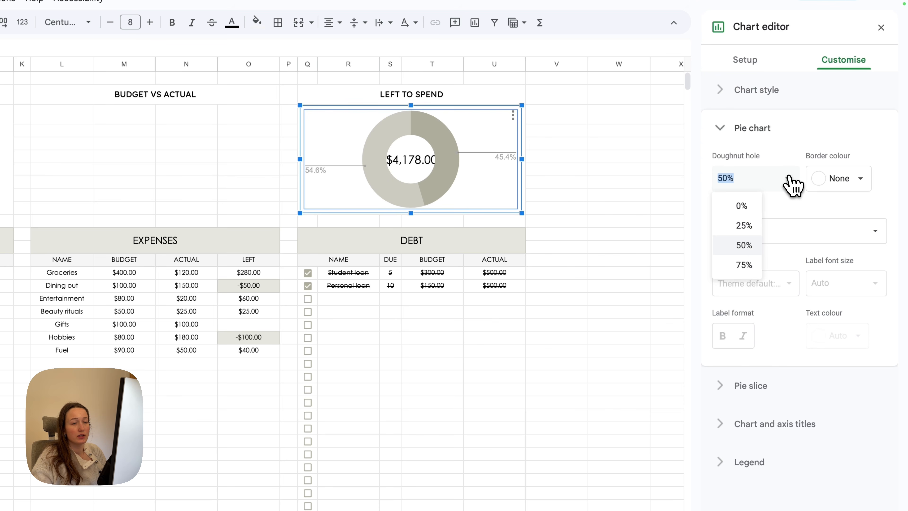
left_click(754, 267)
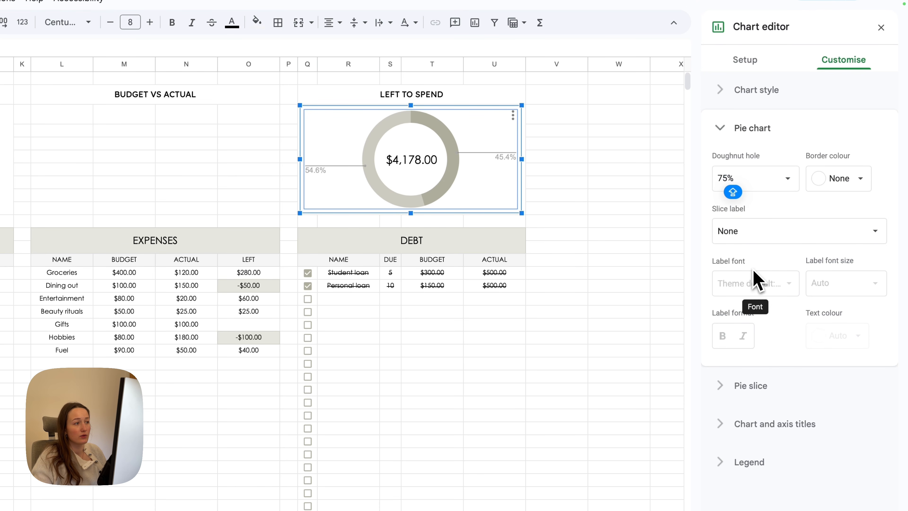
Colour slice 1 of the LEFT TO SPEND doughnut with the lighter sage custom colour and slice 2 with a very light grey
left_click(754, 390)
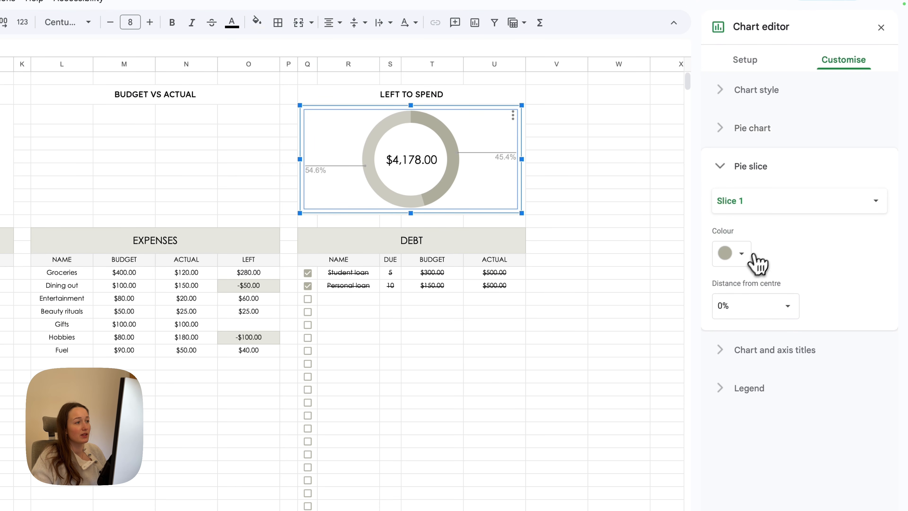
left_click(750, 258)
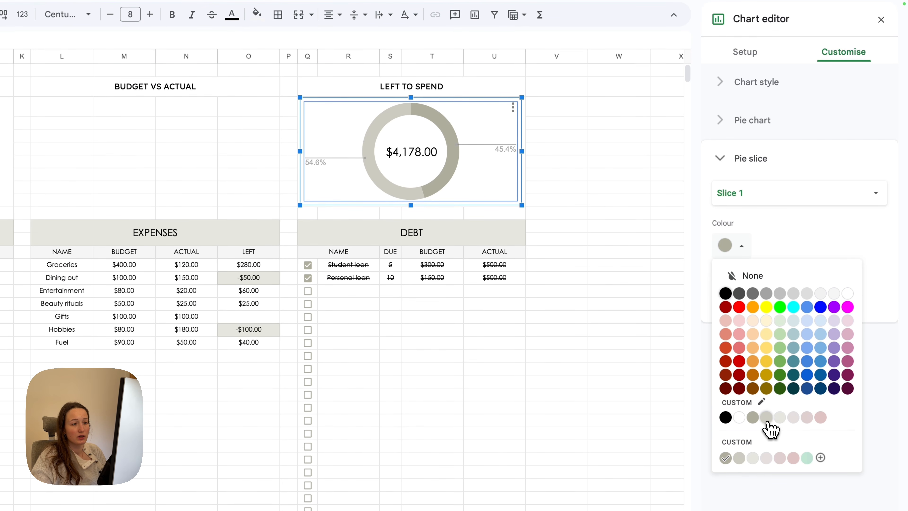
left_click(766, 425)
left_click(774, 204)
left_click(773, 210)
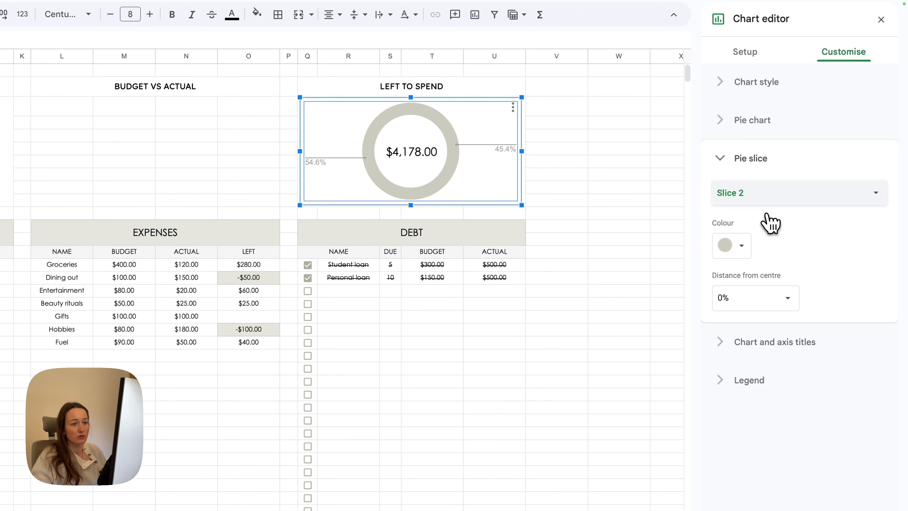
left_click(749, 252)
left_click(834, 293)
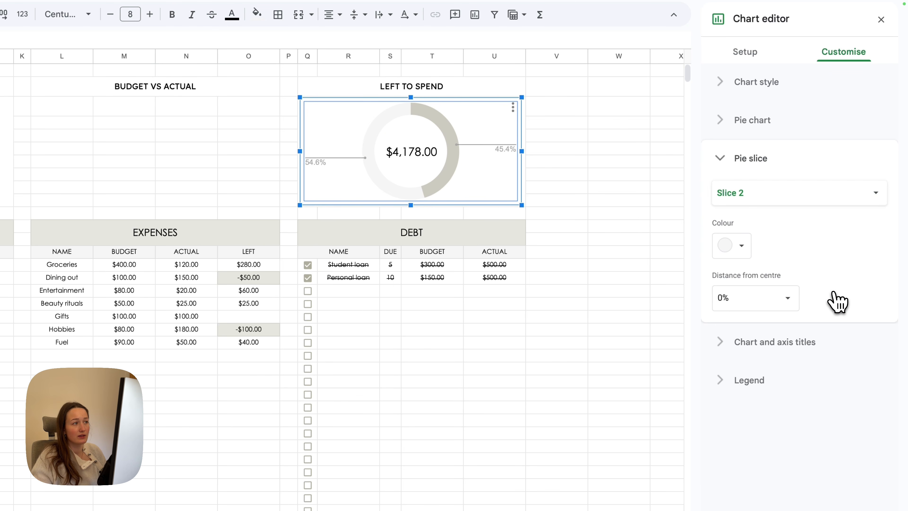
Delete the percentage labels from the LEFT TO SPEND doughnut chart
left_click(512, 163)
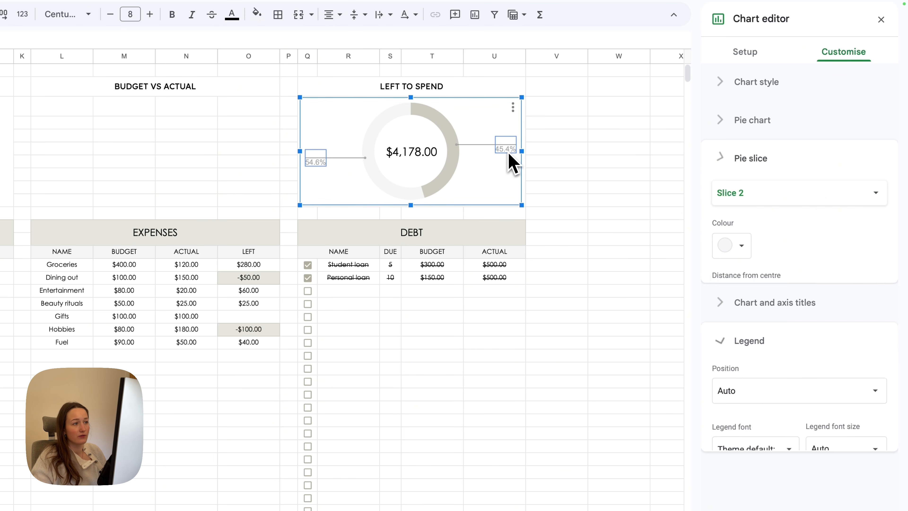
key("Delete")
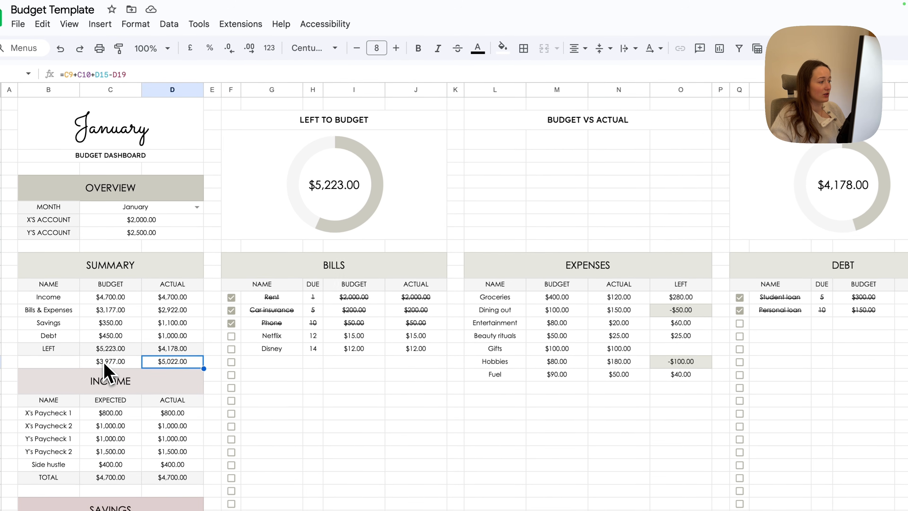
Hide the helper amounts in C20:D20 below the SUMMARY table's LEFT row by making their text white
left_click_drag(111, 363, 173, 367)
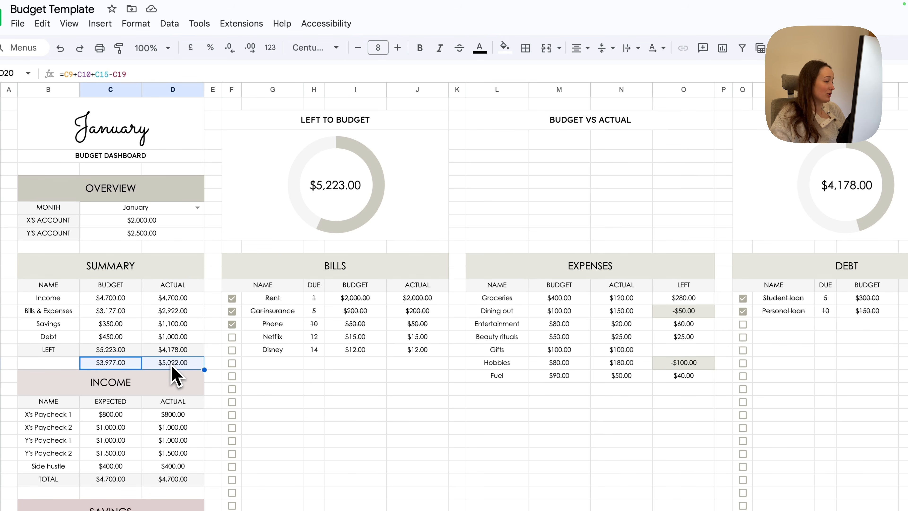
left_click(480, 48)
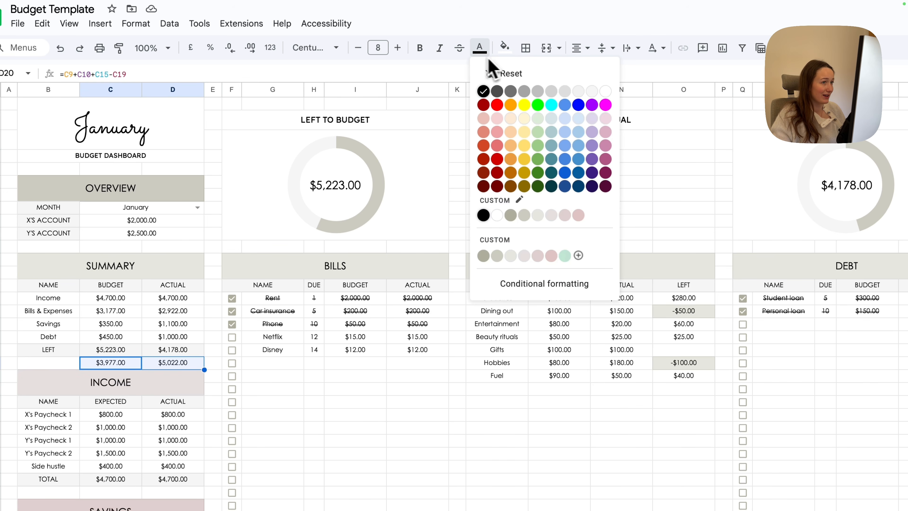
left_click(606, 91)
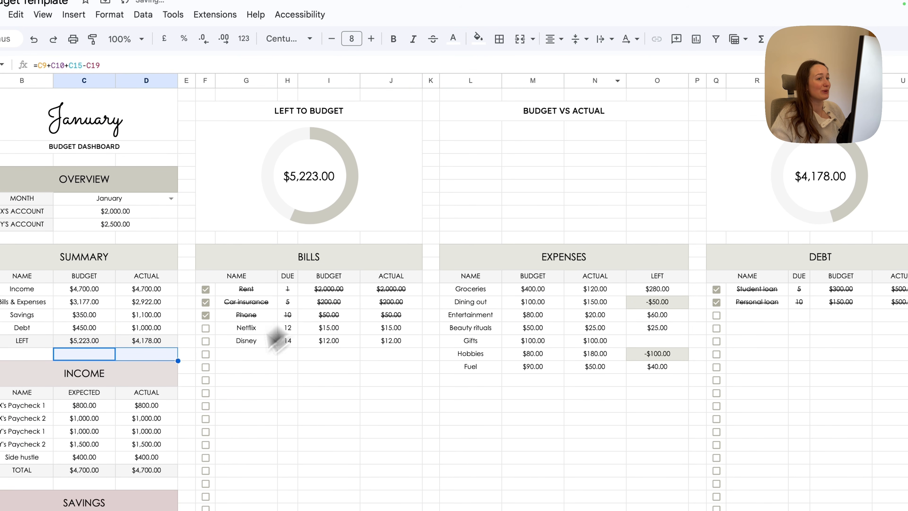
left_click(186, 354)
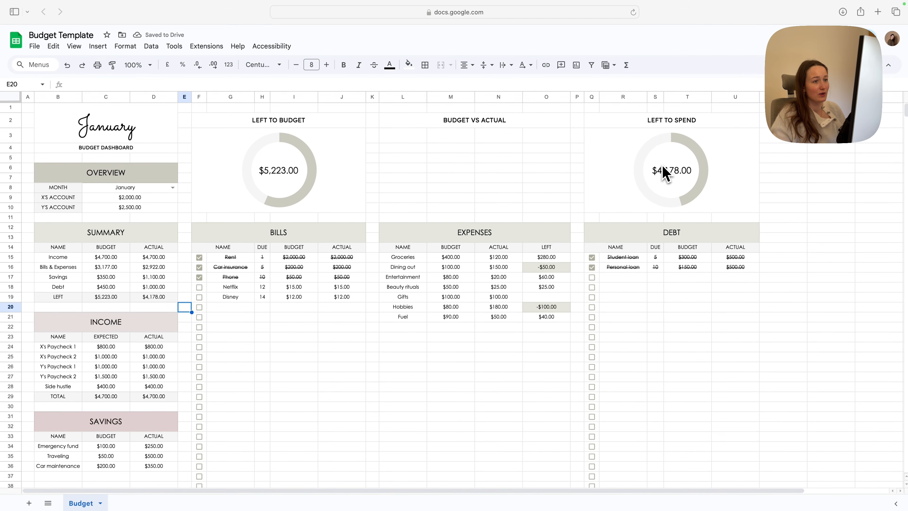
Recolour slice 1 of the LEFT TO SPEND doughnut chart with the light dusty pink custom colour
double_click(717, 160)
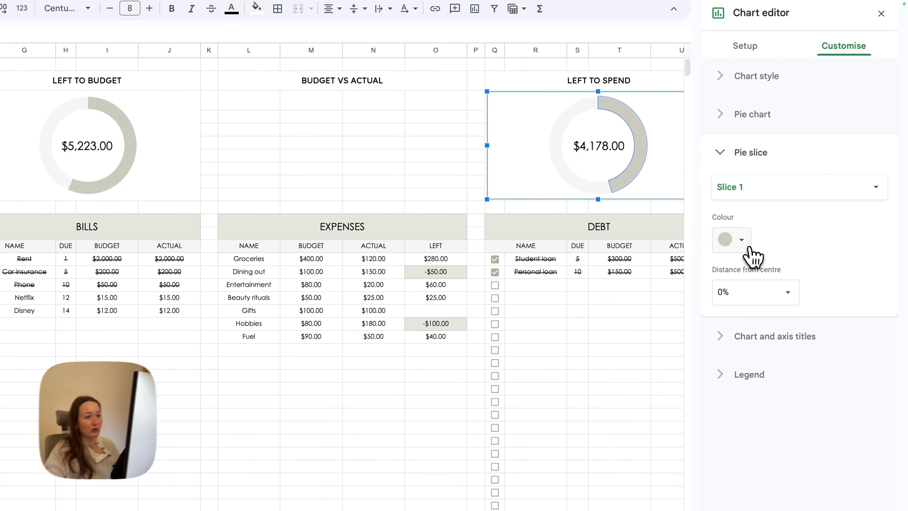
left_click(744, 245)
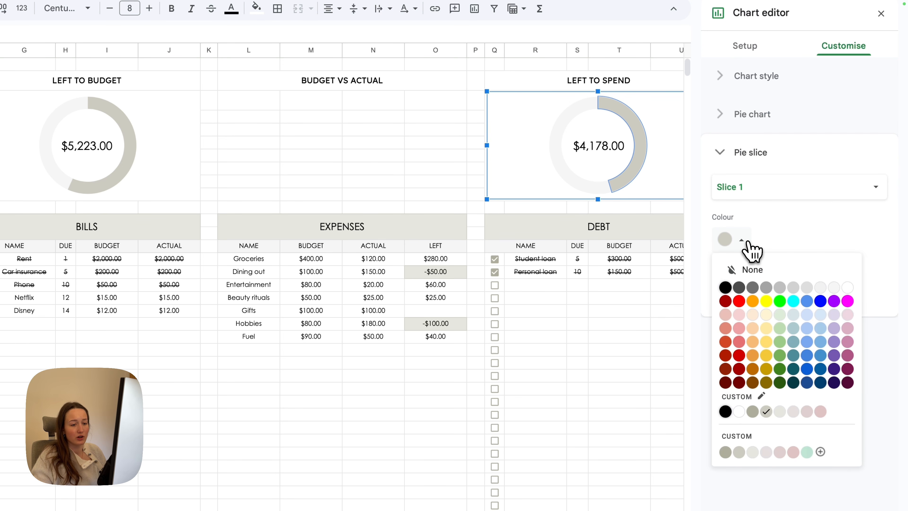
left_click(807, 411)
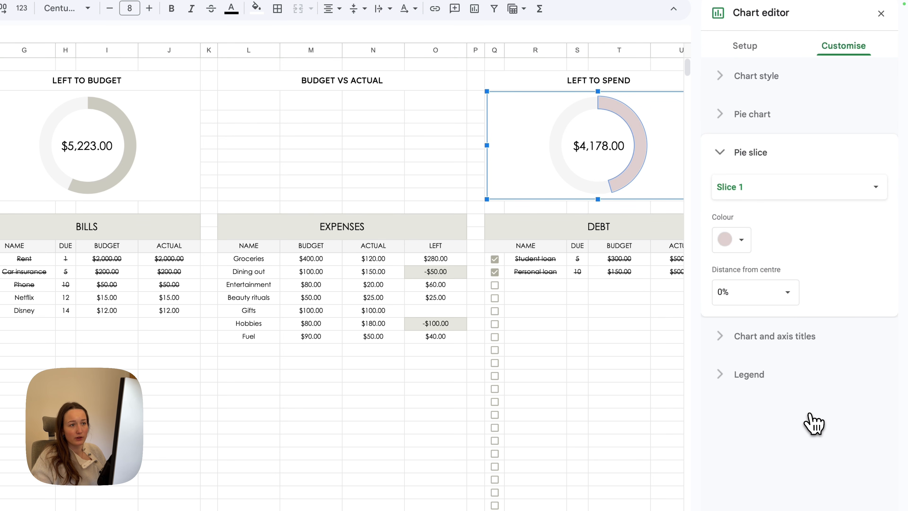
left_click(749, 248)
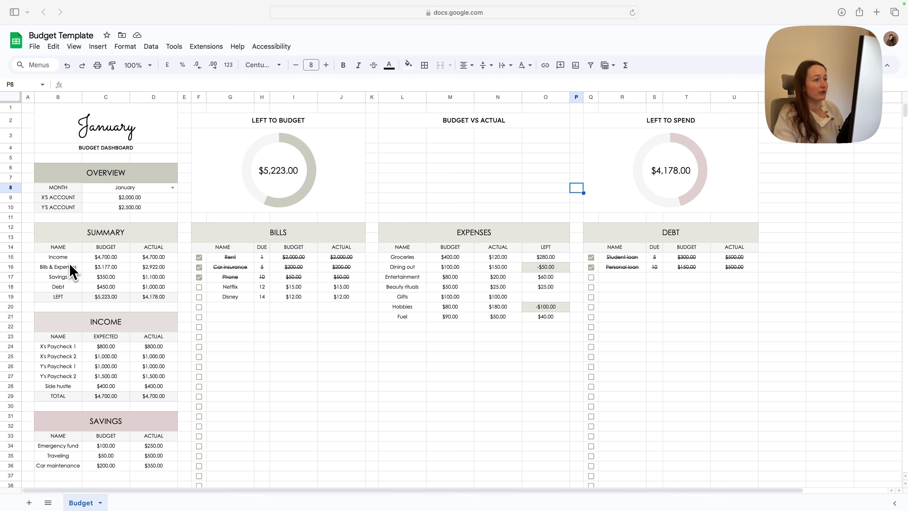
Insert a chart from the SUMMARY table's Income to Debt rows with budget and actual amounts, B15:D18
left_click(120, 259)
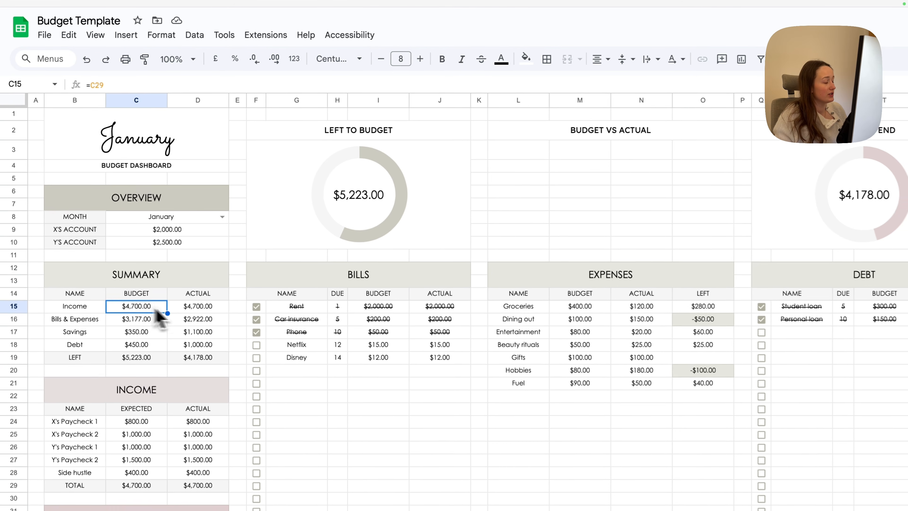
left_click(189, 307)
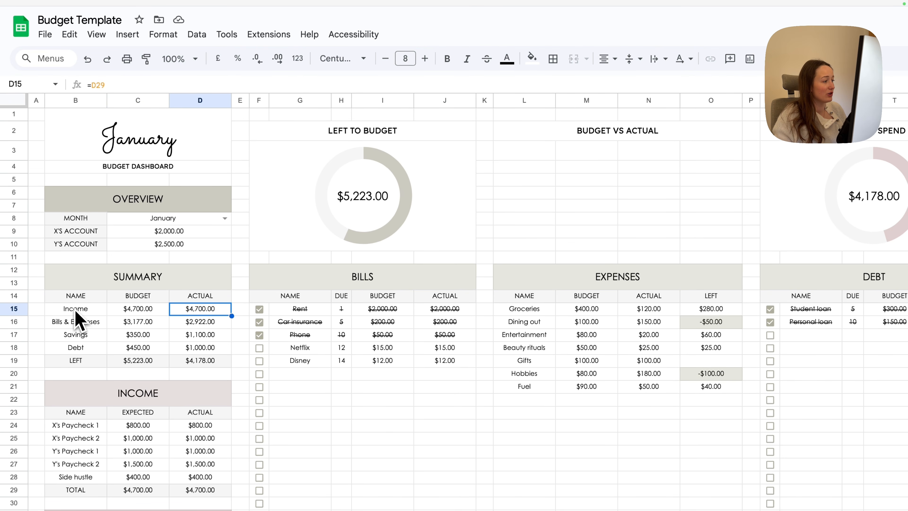
left_click(79, 315)
left_click_drag(76, 311, 202, 356)
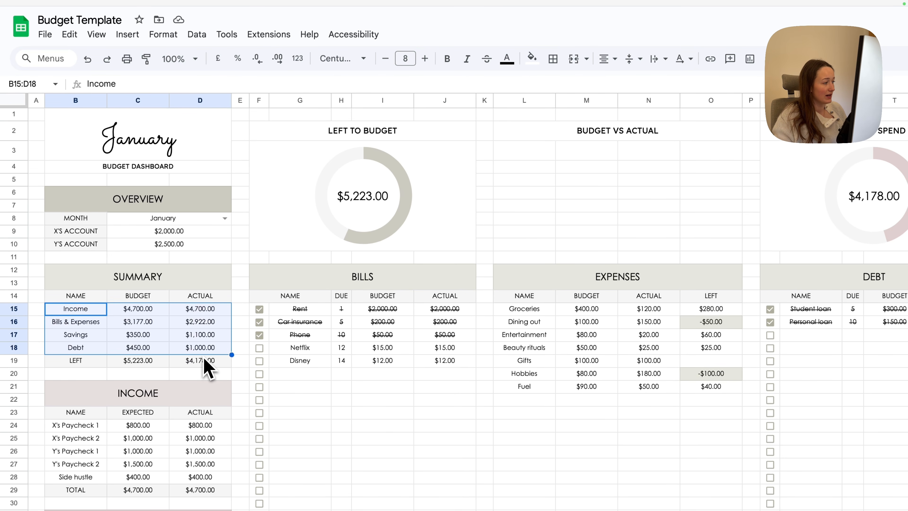
left_click(128, 36)
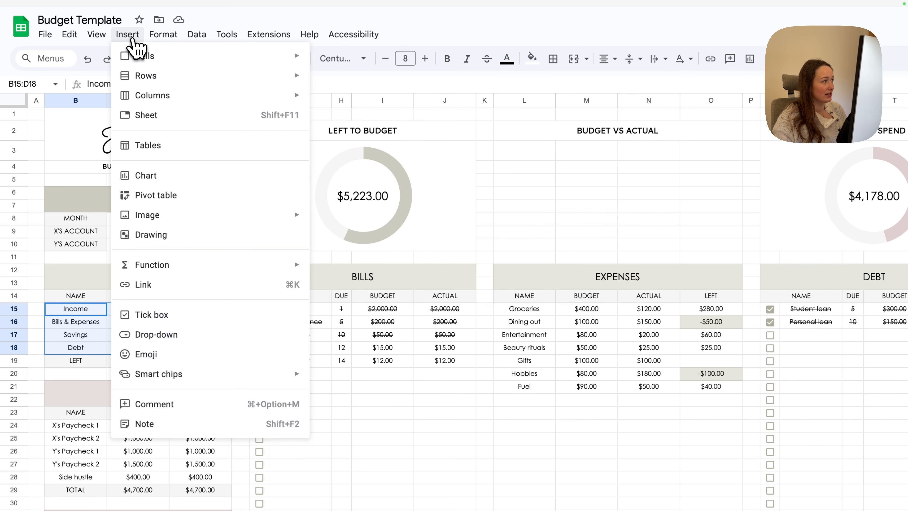
left_click(200, 176)
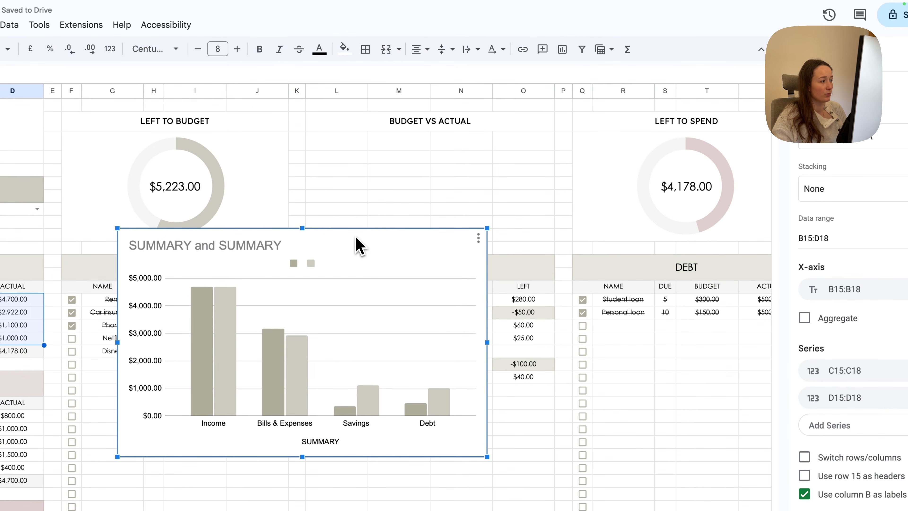
Move the new chart off the BUDGET VS ACTUAL area and merge cells L3:O10 under that heading
left_click_drag(357, 238, 365, 250)
left_click_drag(355, 151, 508, 237)
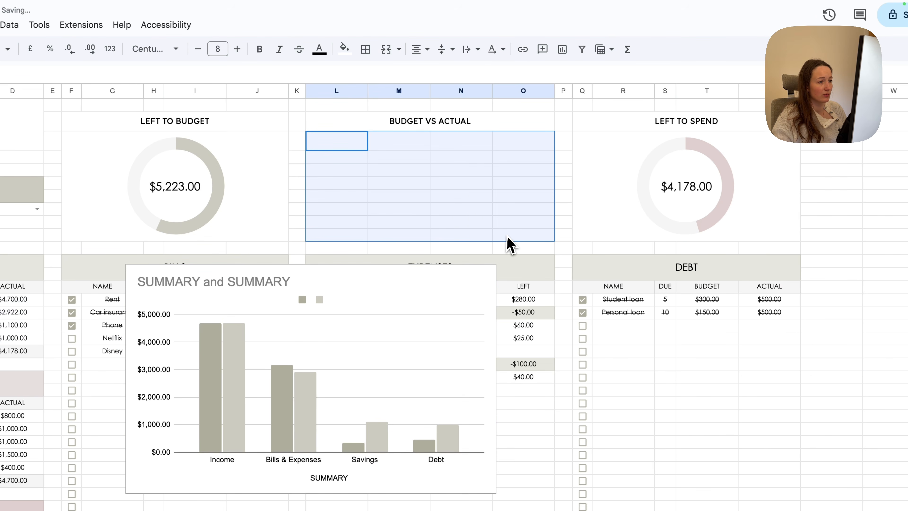
left_click(387, 49)
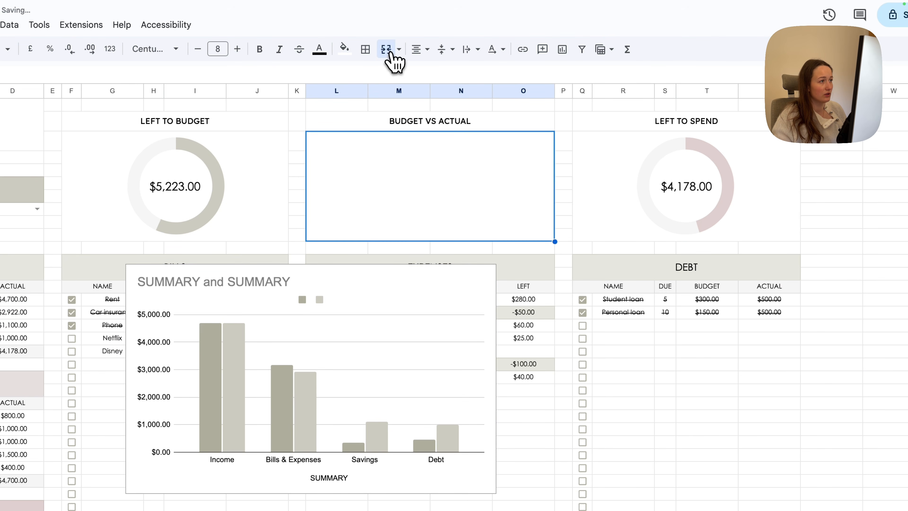
Place the summary column chart under the BUDGET VS ACTUAL heading and resize it to fit the merged cell
left_click(320, 279)
left_click_drag(320, 278, 501, 142)
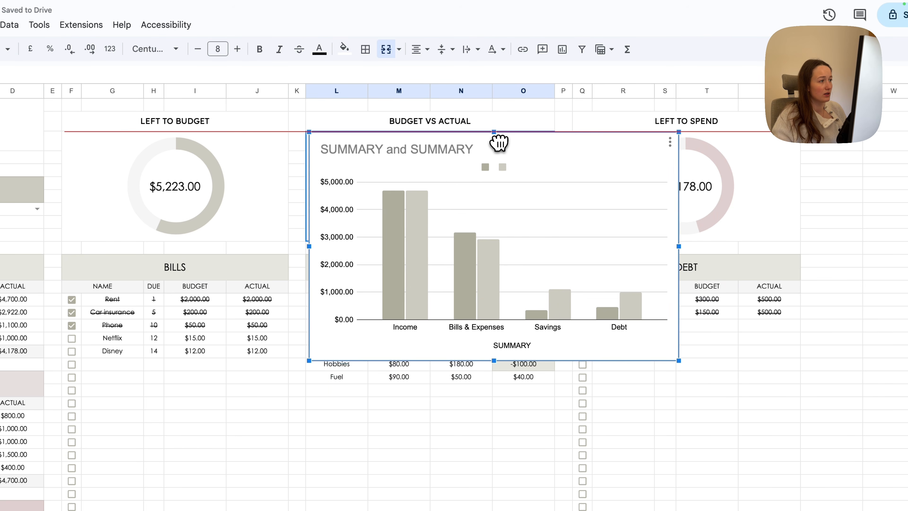
left_click_drag(679, 246, 554, 248)
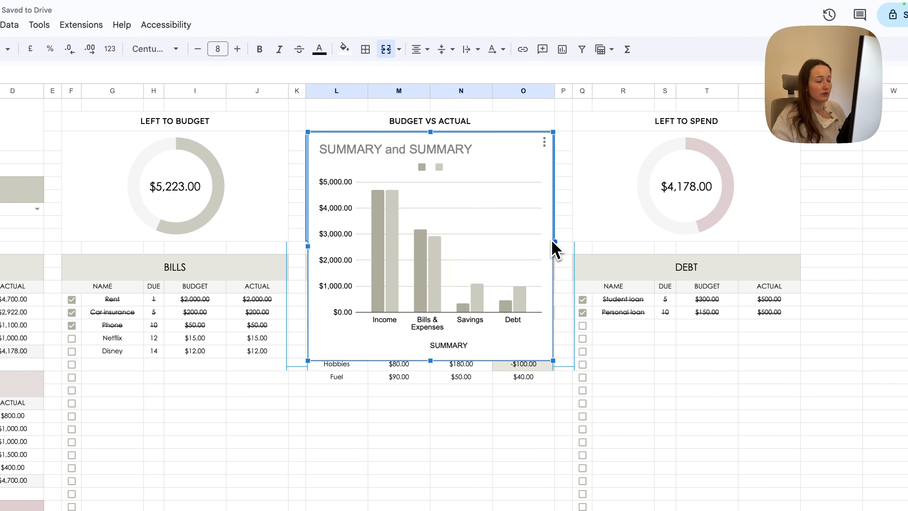
left_click_drag(431, 361, 431, 240)
Delete the chart title, the legend and the SUMMARY axis title from the BUDGET VS ACTUAL chart
double_click(378, 145)
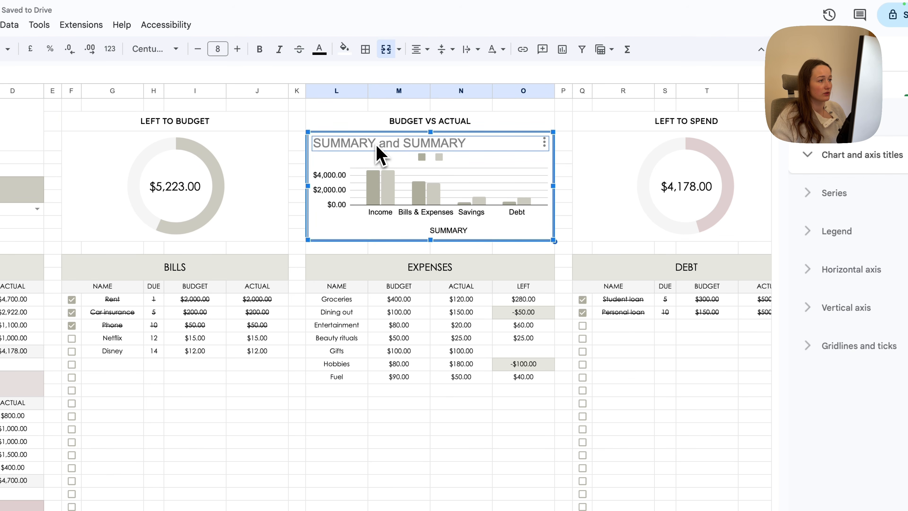
double_click(352, 145)
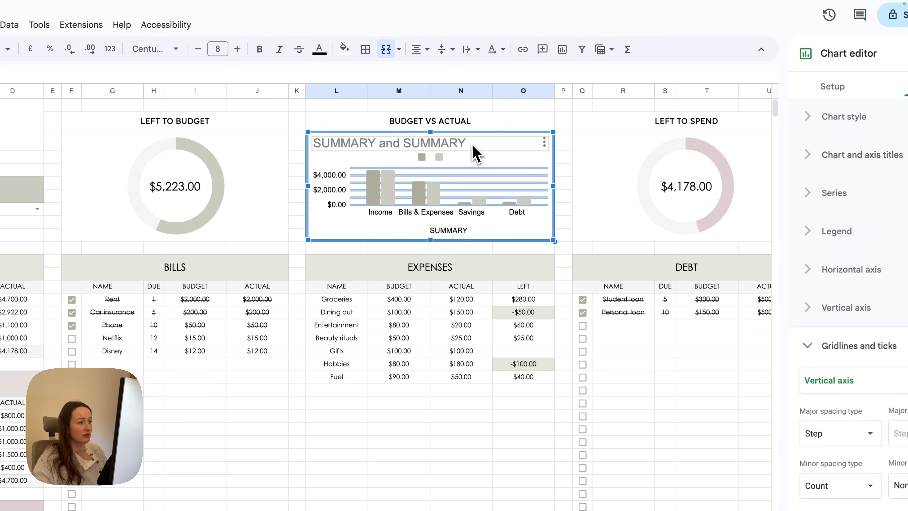
key("BackSpace")
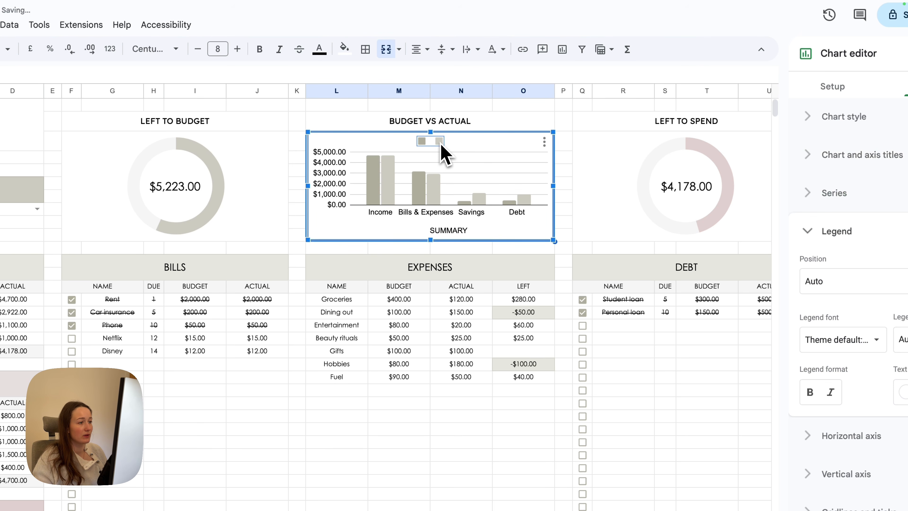
key("Delete")
left_click(448, 230)
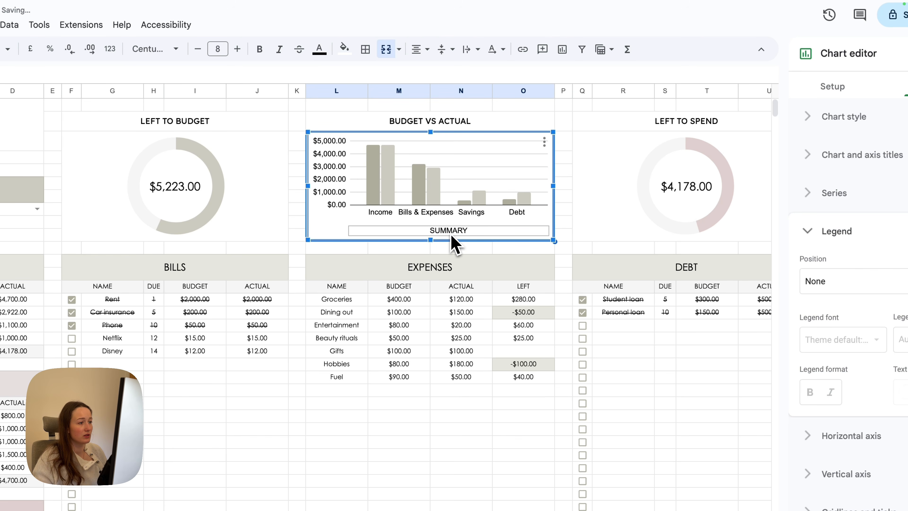
key("Delete")
Change the BUDGET VS ACTUAL chart from a column chart to a bar chart
left_click(833, 87)
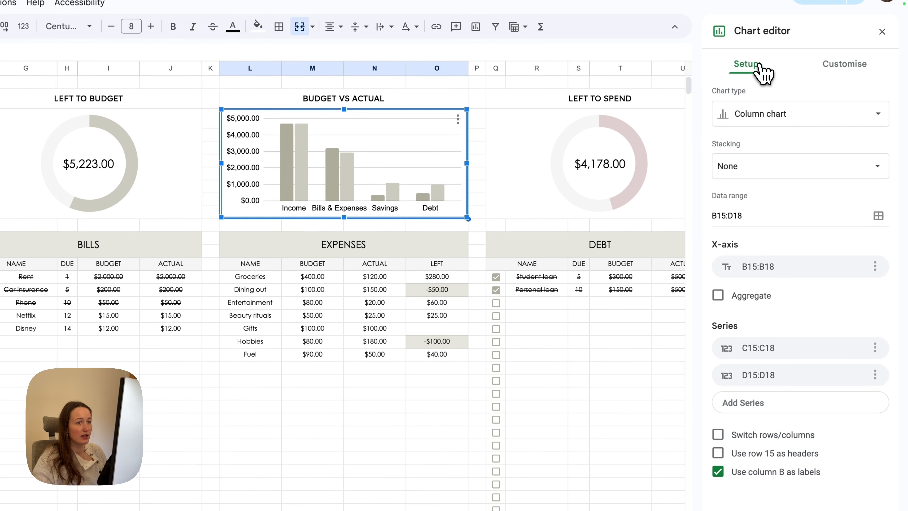
left_click(904, 134)
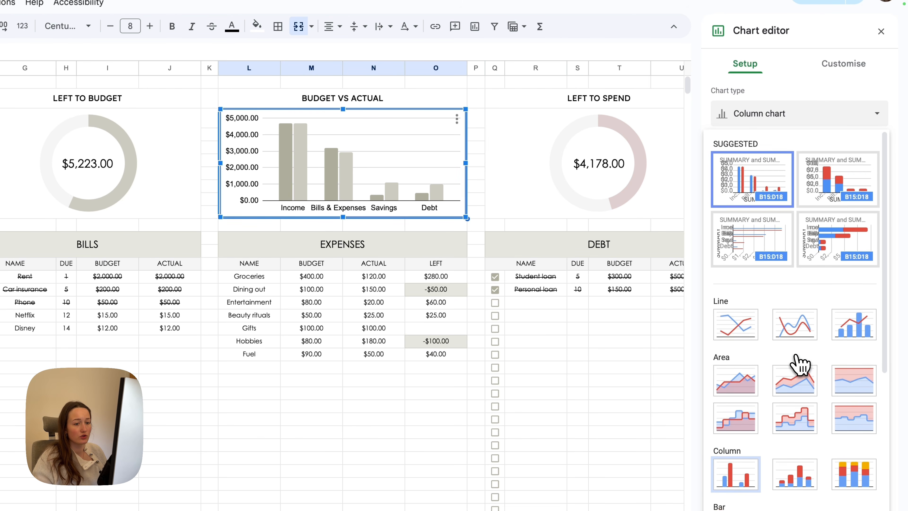
scroll(744, 365, "down", 2)
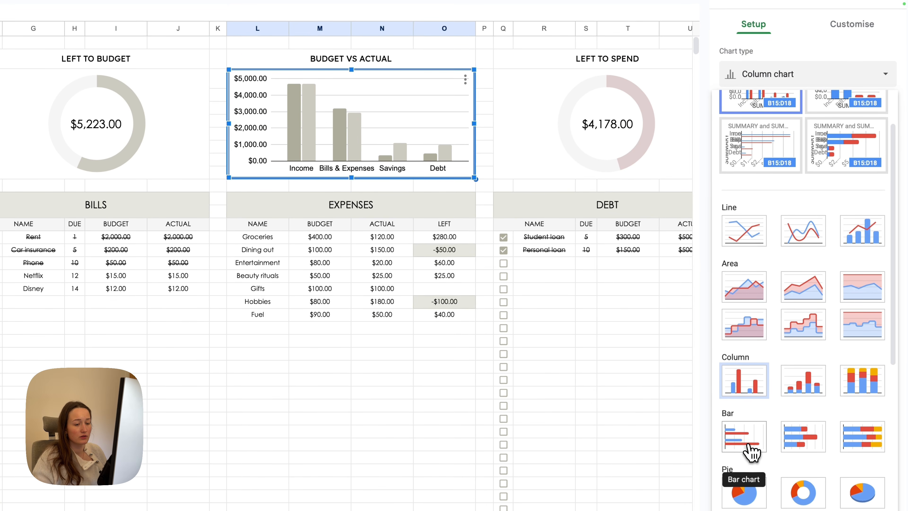
left_click(751, 452)
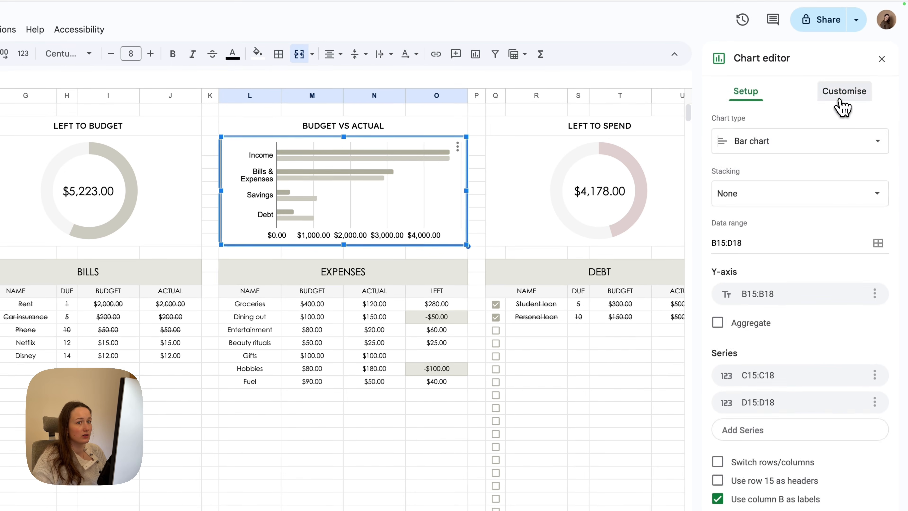
Set the BUDGET VS ACTUAL chart's border colour to None and maximise the chart
left_click(851, 29)
left_click(783, 57)
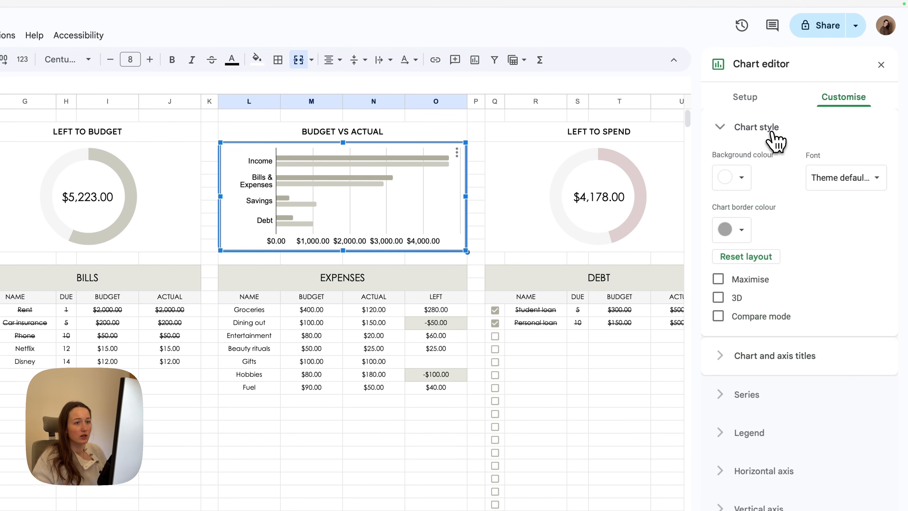
left_click(742, 179)
left_click(741, 206)
left_click(741, 229)
left_click(750, 256)
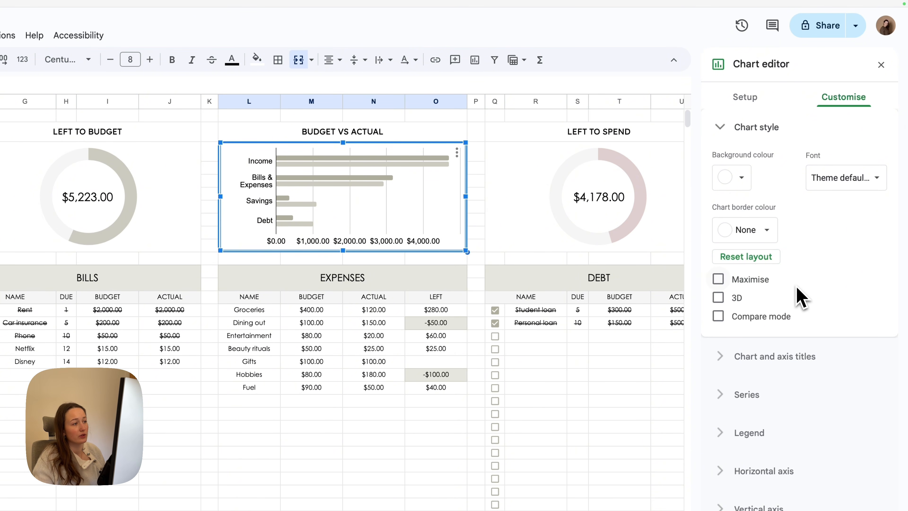
left_click(719, 280)
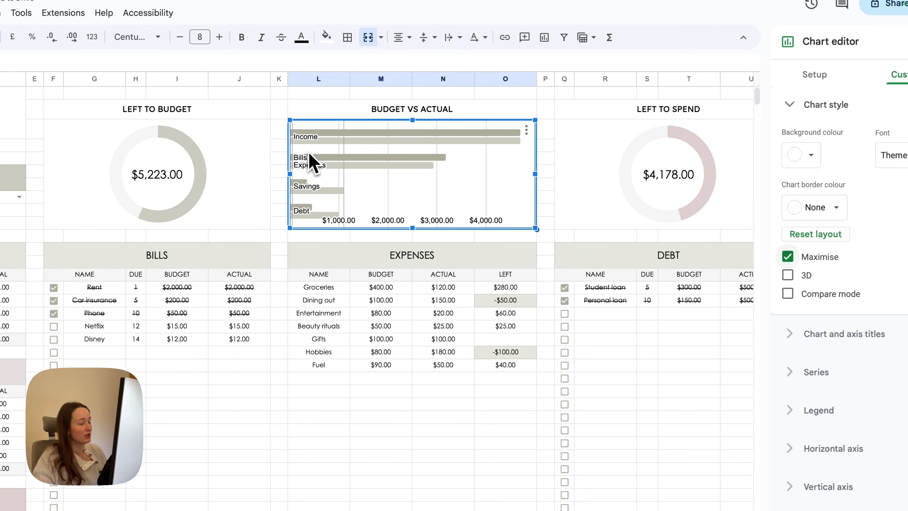
Set the label font size of the BUDGET VS ACTUAL chart's vertical axis to 10
left_click(314, 168)
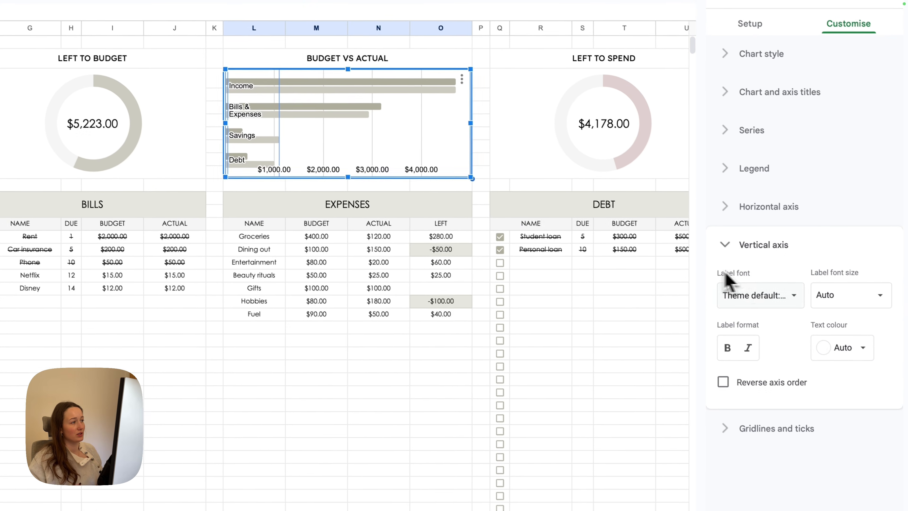
left_click(878, 304)
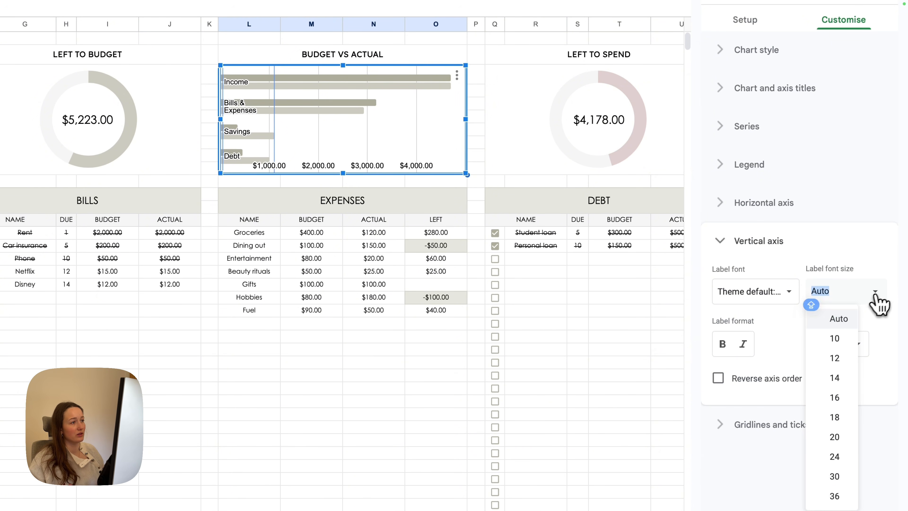
left_click(841, 342)
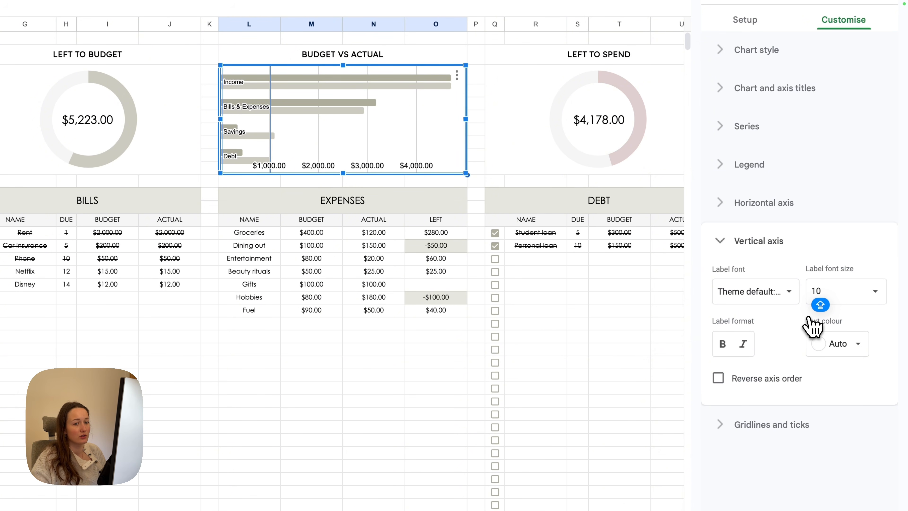
Try to delete the horizontal axis amount labels from the BUDGET VS ACTUAL chart
left_click(381, 166)
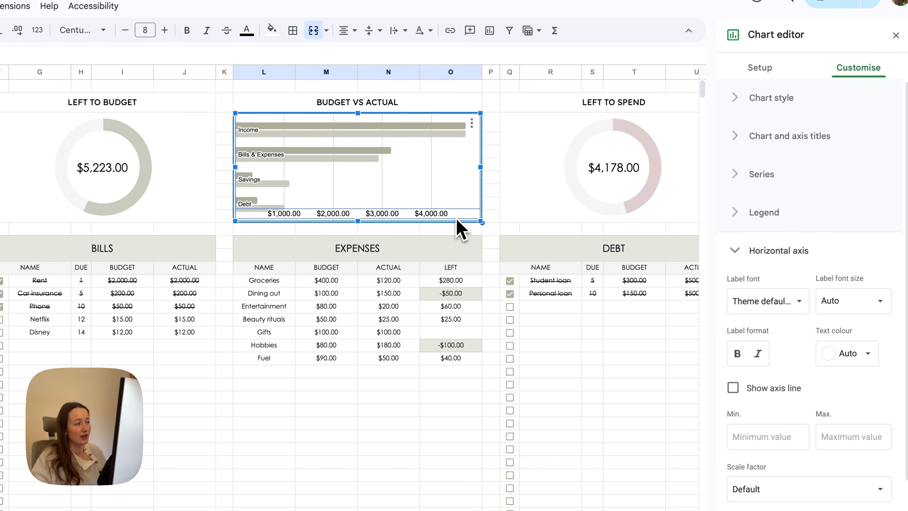
key("Delete")
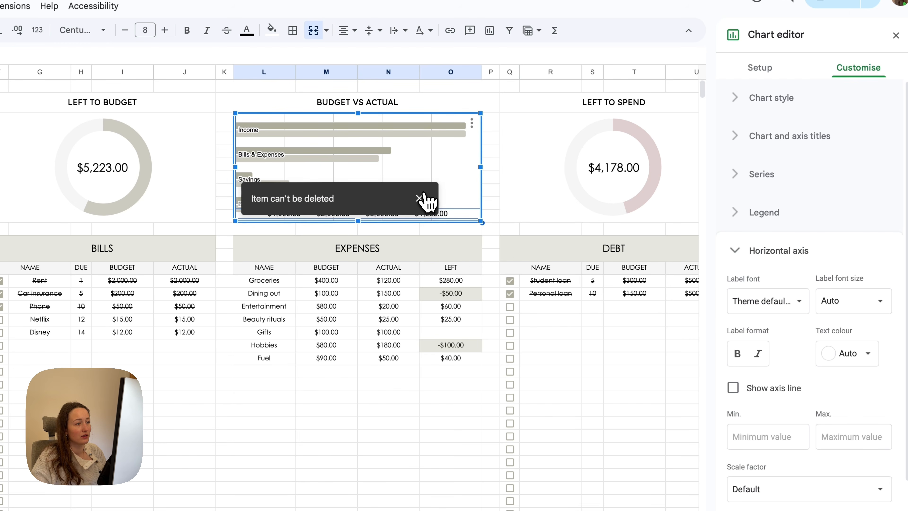
left_click(430, 203)
Turn off the BUDGET VS ACTUAL chart's major gridlines, set the horizontal axis major count to None, and close the chart editor
left_click(416, 214)
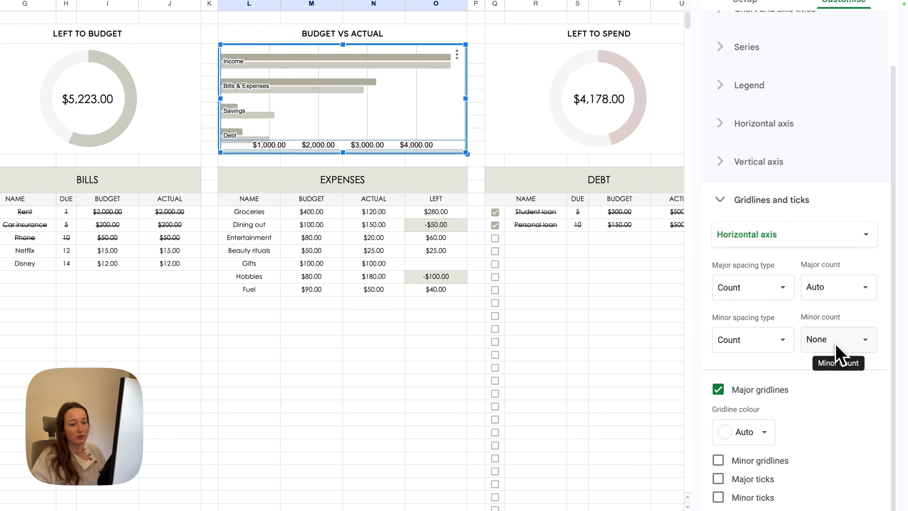
left_click(719, 390)
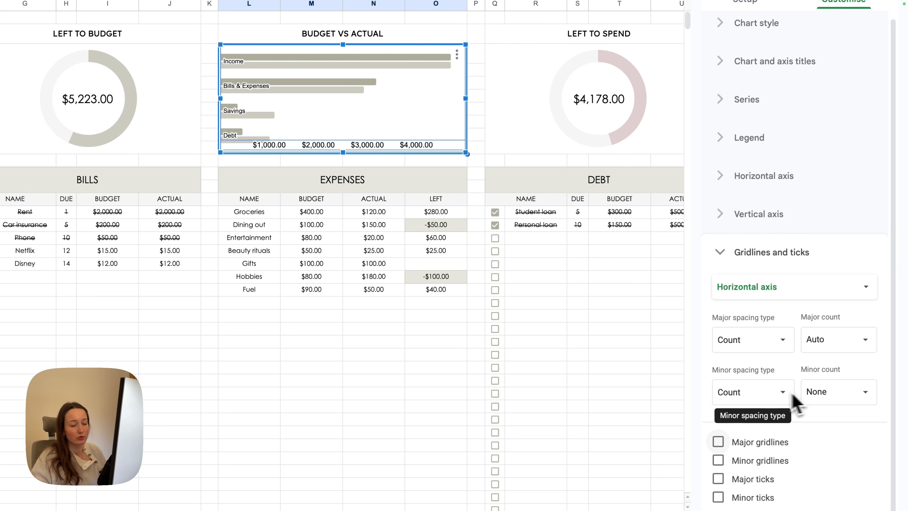
left_click(866, 347)
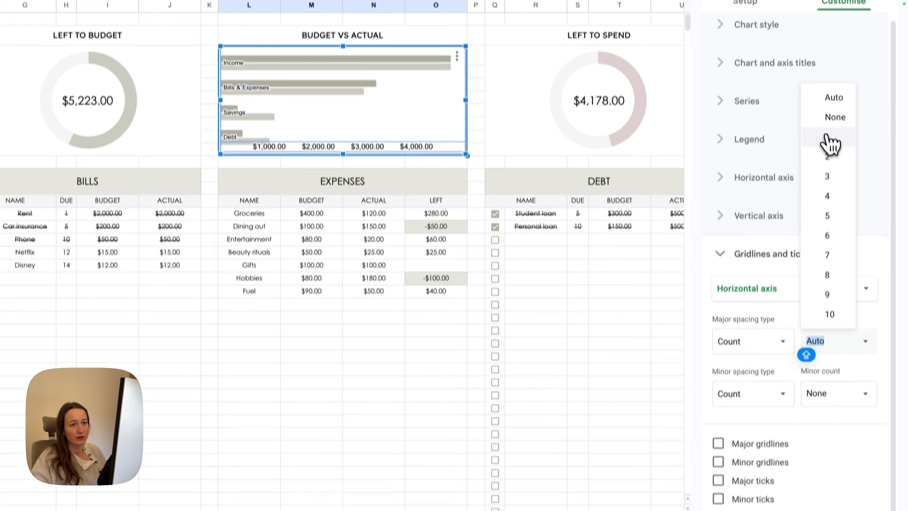
left_click(834, 116)
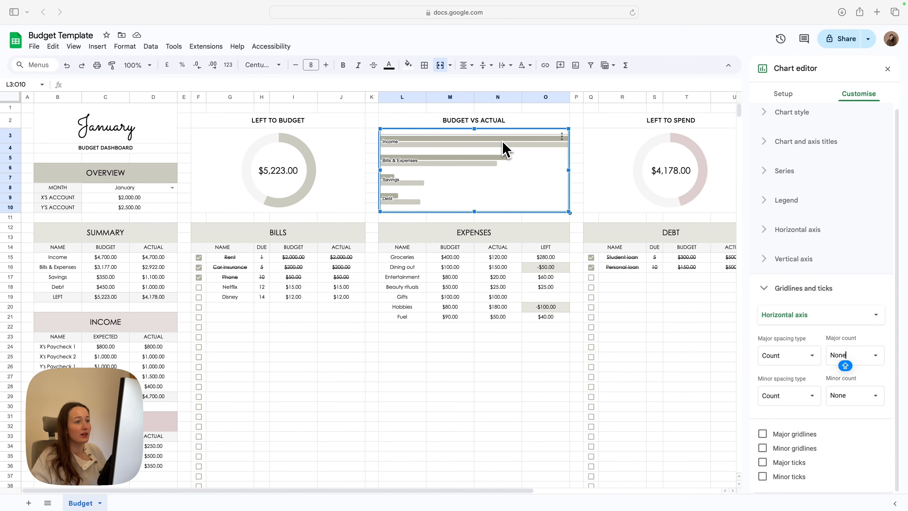
left_click(502, 143)
left_click(888, 69)
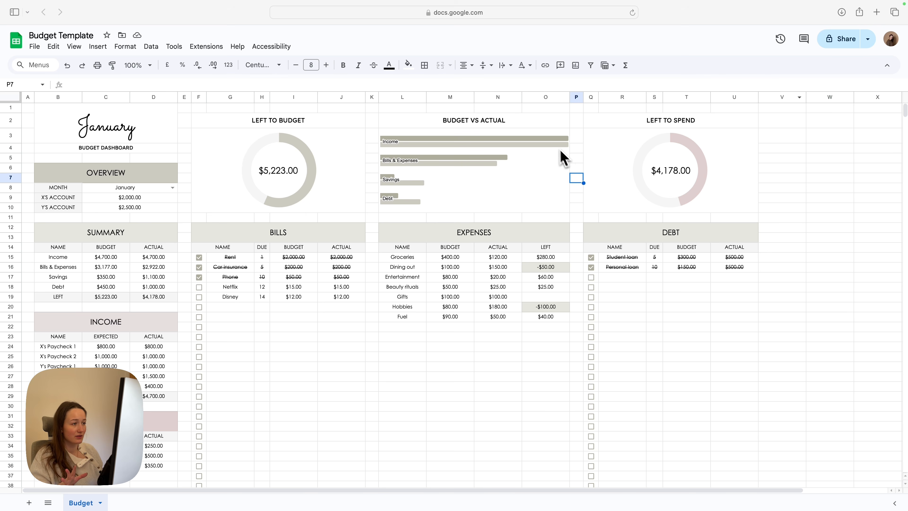
left_click(547, 147)
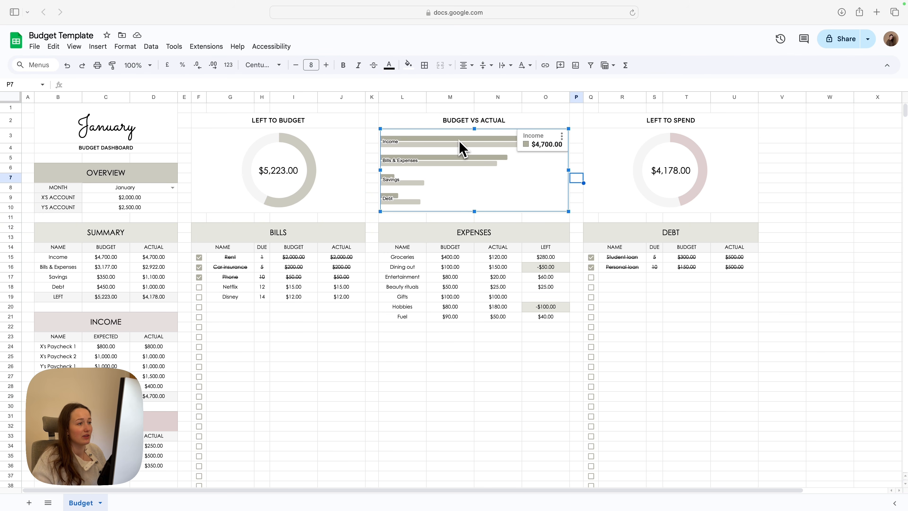
Set both the fill colour and line colour of the budget bars (Bar 1) in the BUDGET VS ACTUAL chart to light grey
left_click(576, 160)
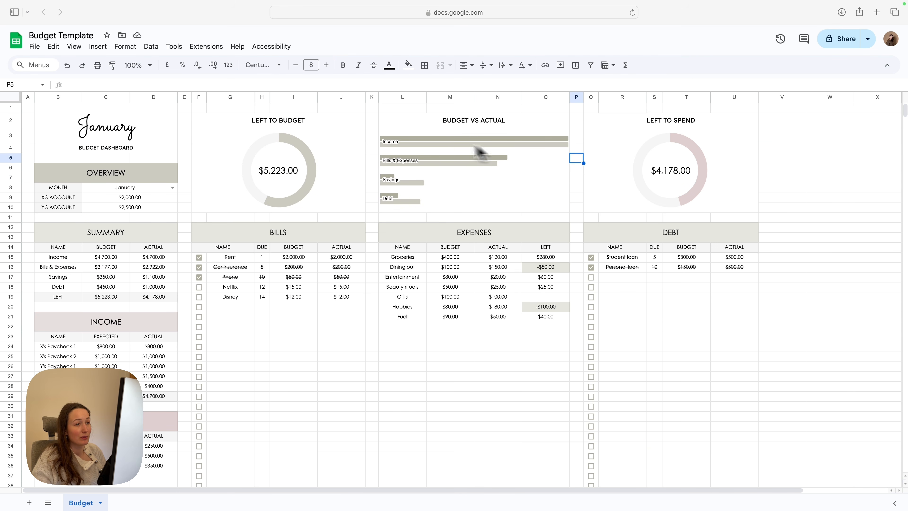
left_click(449, 142)
double_click(449, 142)
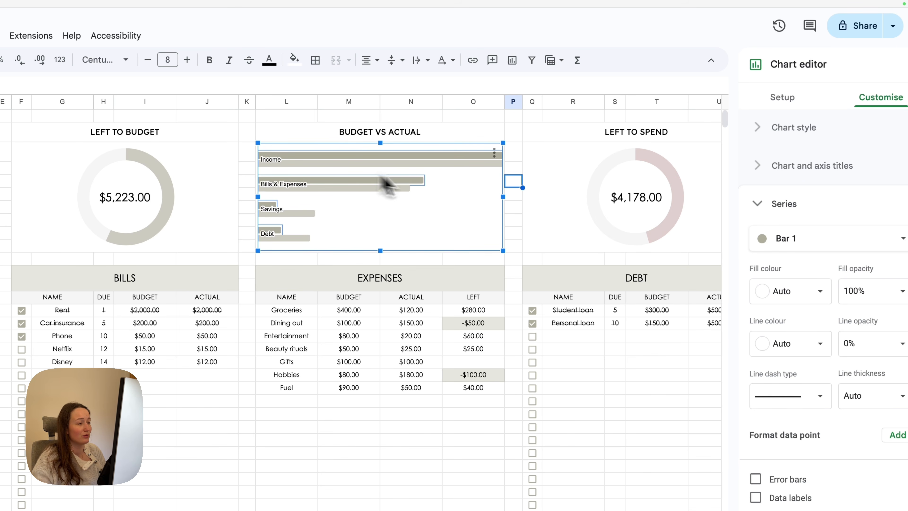
left_click(821, 297)
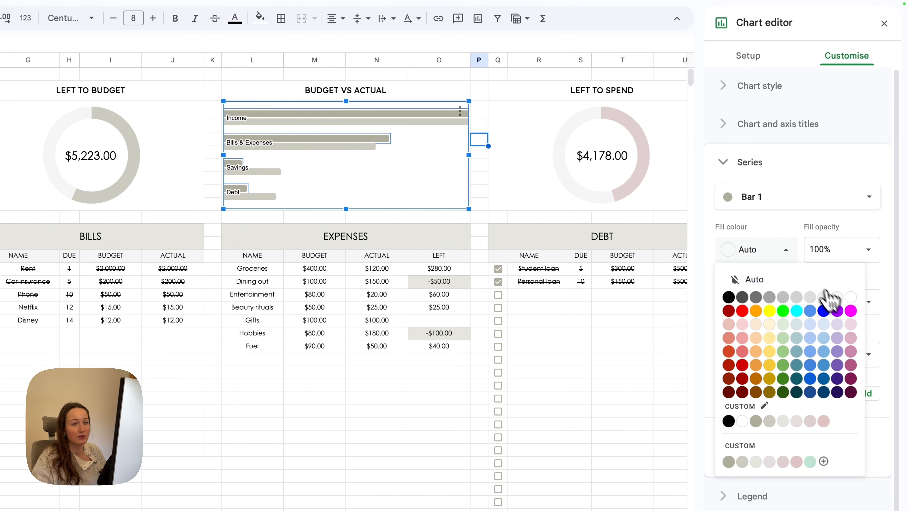
left_click(827, 296)
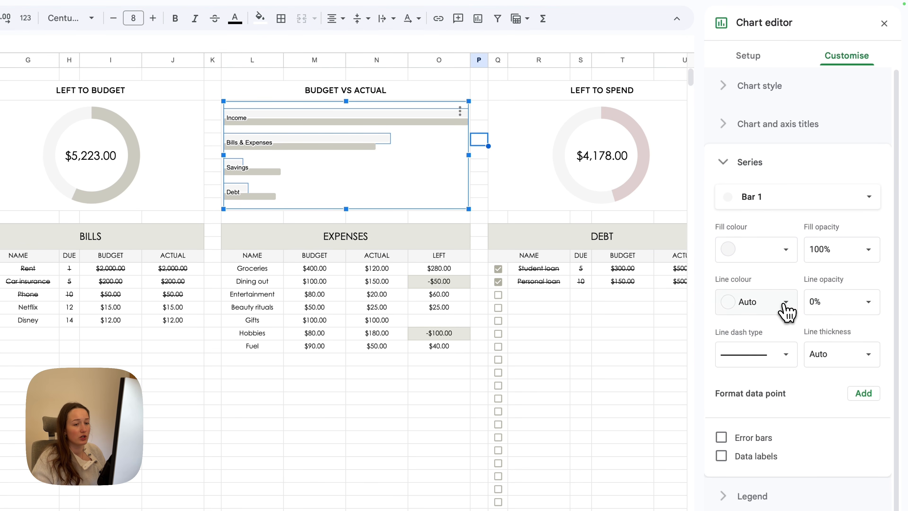
left_click(786, 304)
left_click(836, 350)
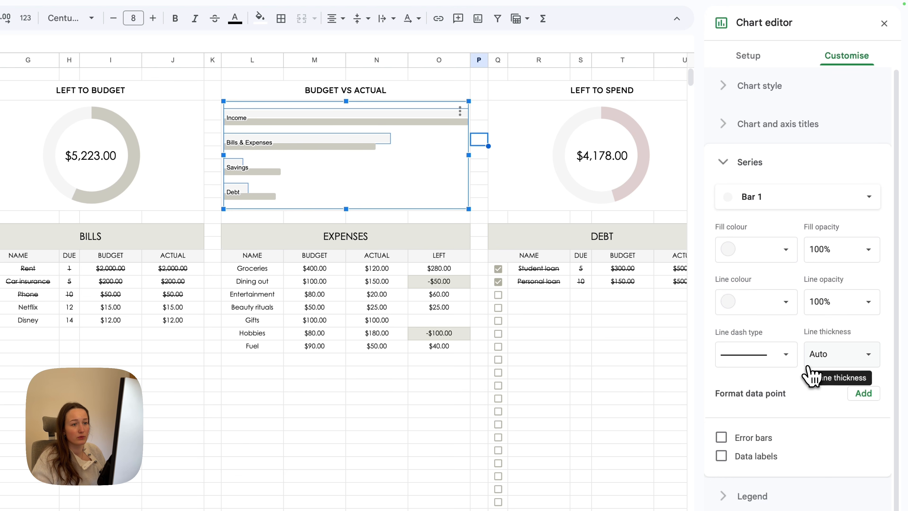
Format the Income actual bar as a separate data point with dark sage fill and line colours
left_click(429, 124)
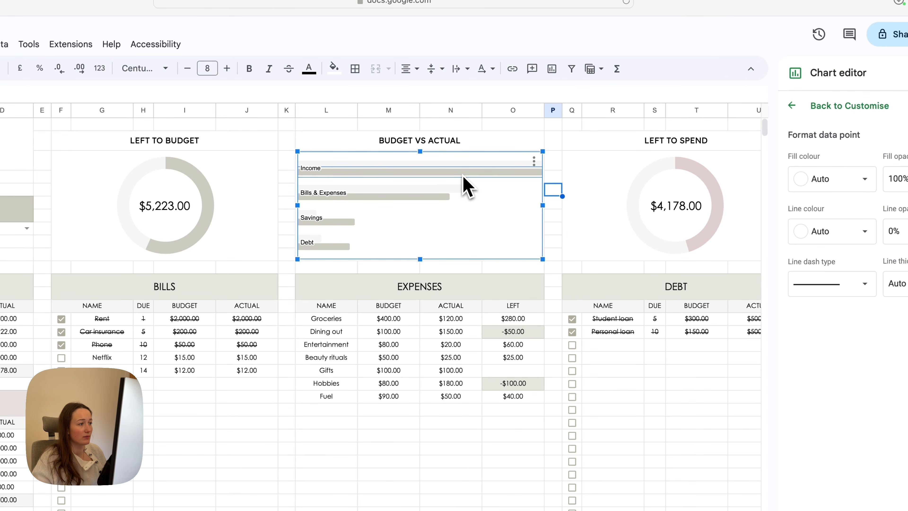
left_click(832, 178)
left_click(829, 350)
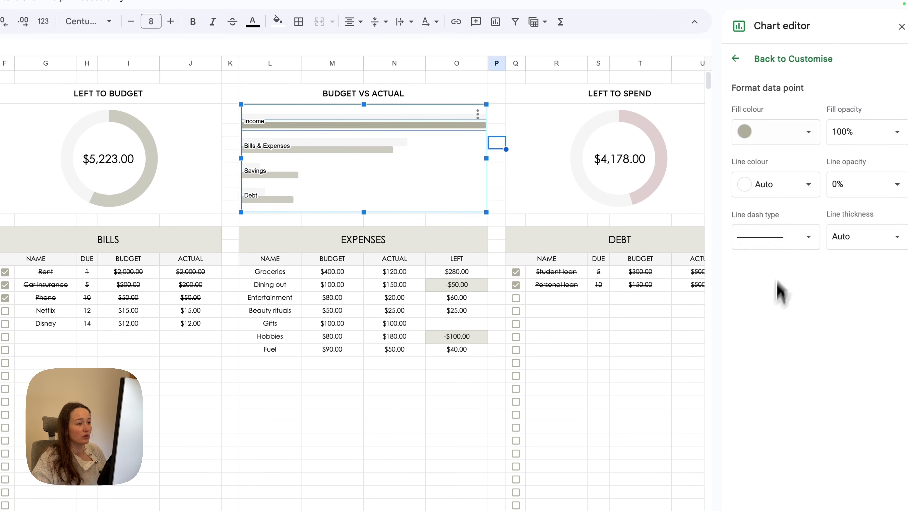
left_click(833, 231)
left_click(773, 356)
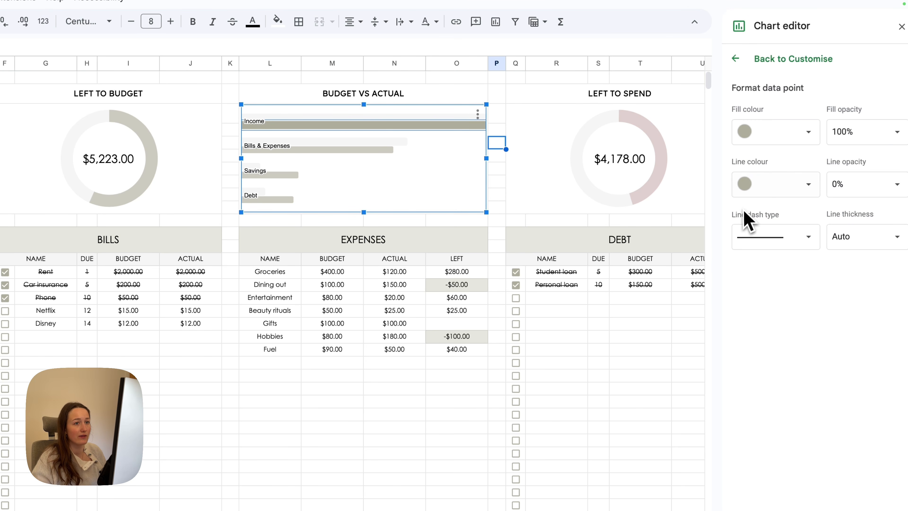
Format the Bills & Expenses actual bar with the pale sage theme colour for both fill and line
left_click(357, 151)
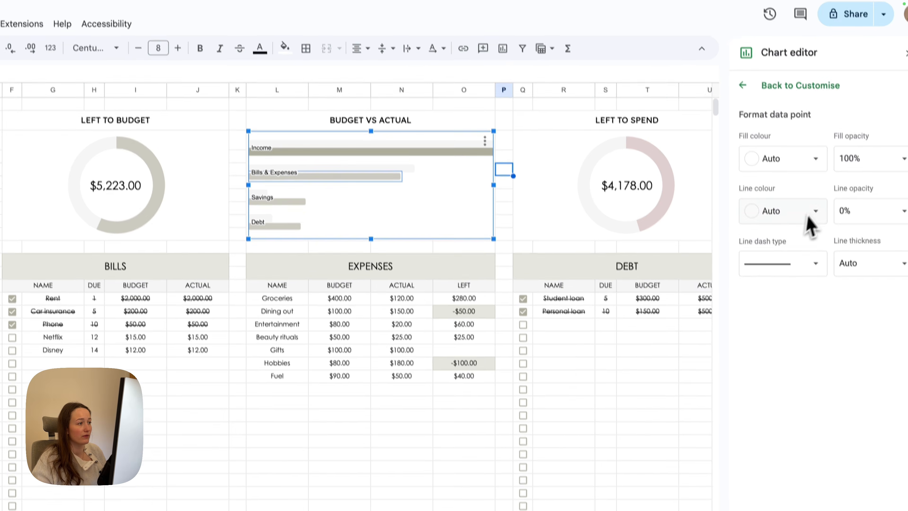
left_click(815, 167)
left_click(802, 299)
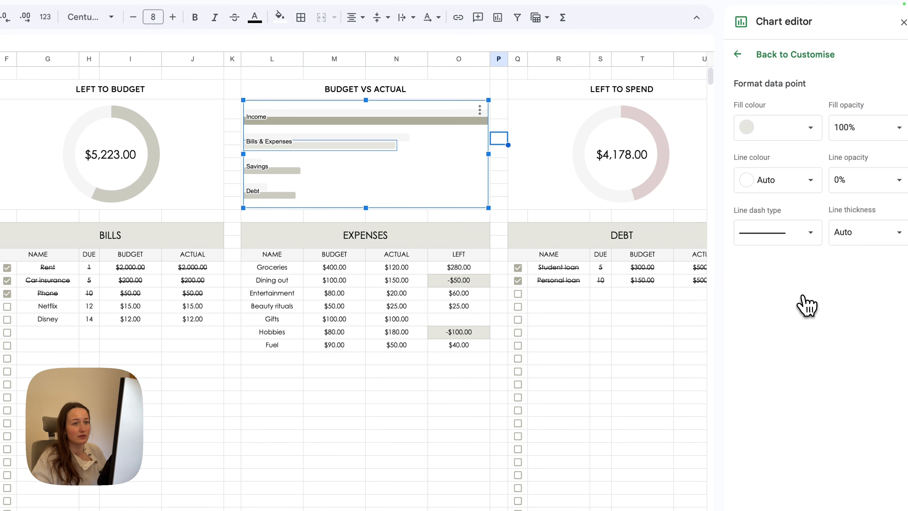
left_click(809, 181)
left_click(804, 352)
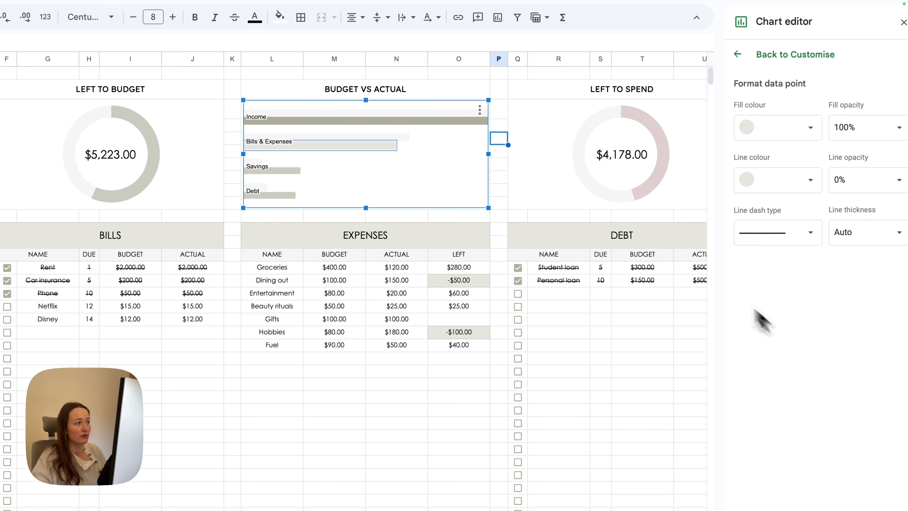
Format the Savings actual bar with the pale pinkish-grey theme colour for both fill and line
left_click(293, 170)
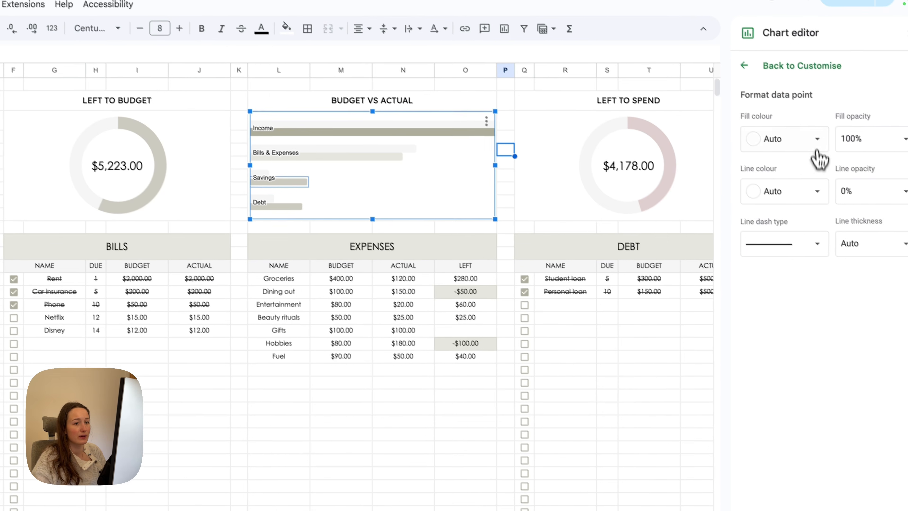
left_click(817, 147)
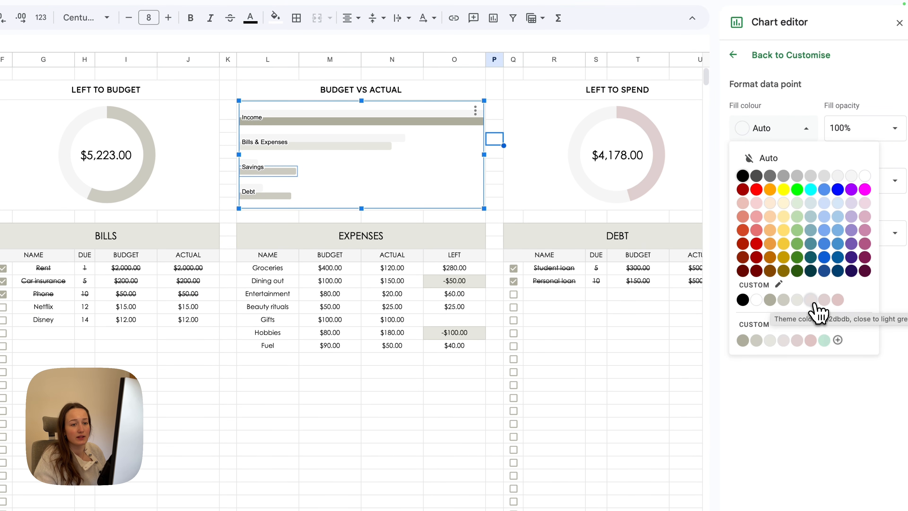
left_click(812, 301)
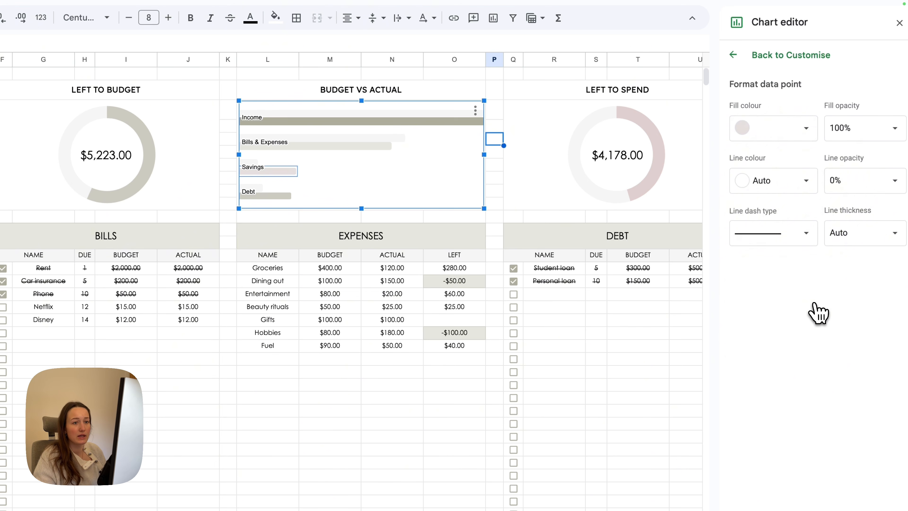
left_click(797, 182)
left_click(814, 358)
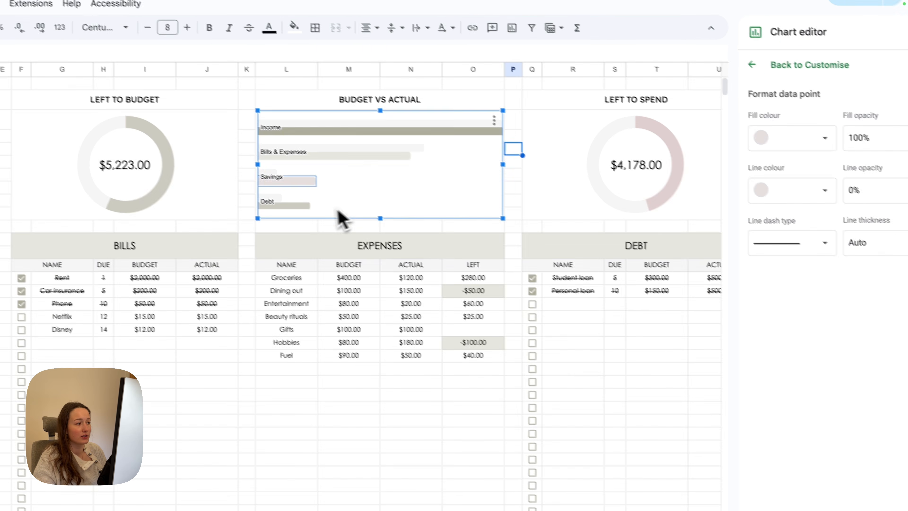
Format the Debt actual bar in the BUDGET VS ACTUAL chart with a custom dusty pink fill
left_click(277, 197)
left_click(336, 223)
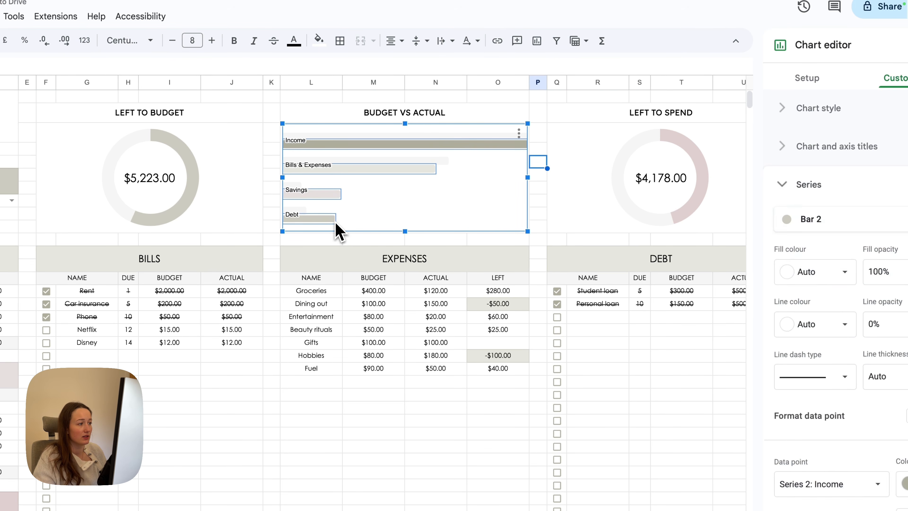
left_click(337, 223)
left_click(817, 150)
left_click(873, 322)
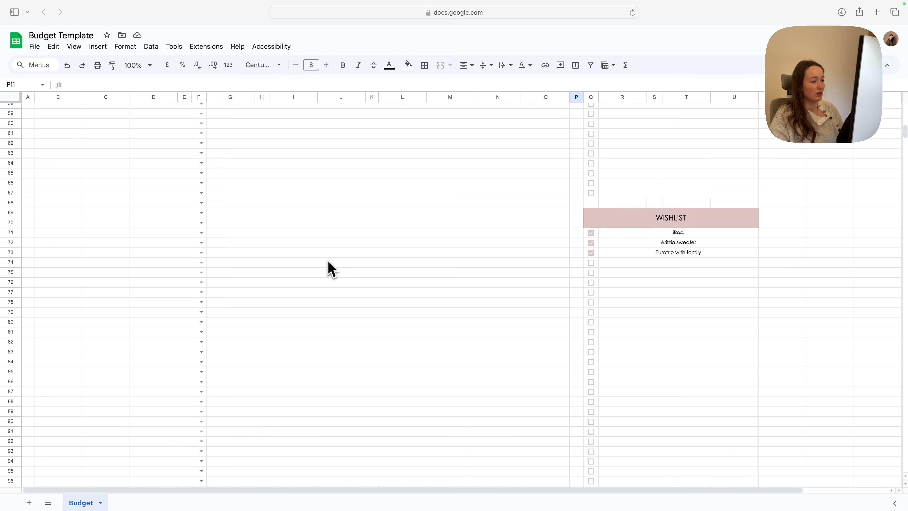
Hide the gridlines on the Budget sheet
scroll(328, 266, "up", 10)
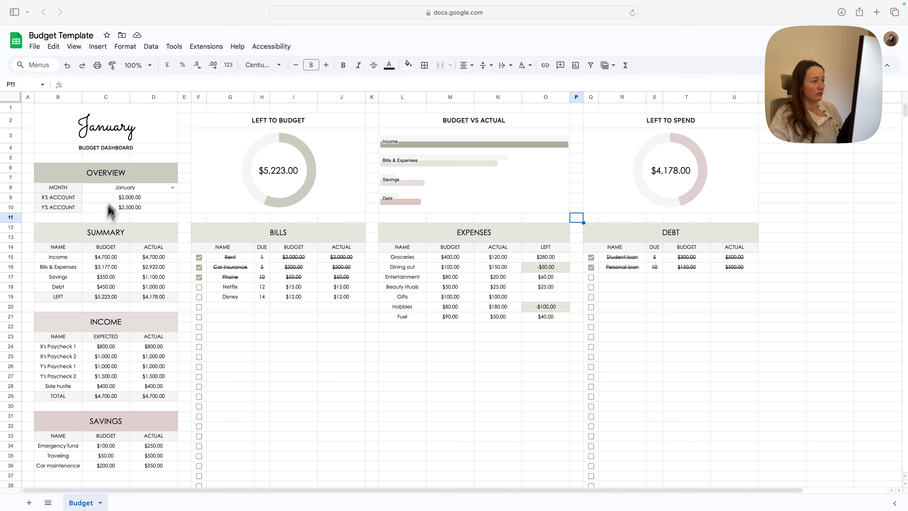
left_click(81, 52)
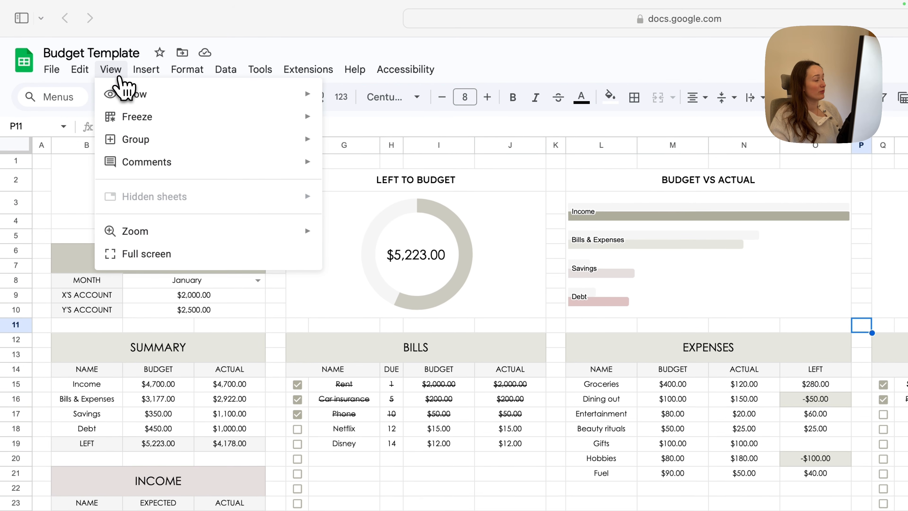
mouse_move(164, 72)
left_click(375, 122)
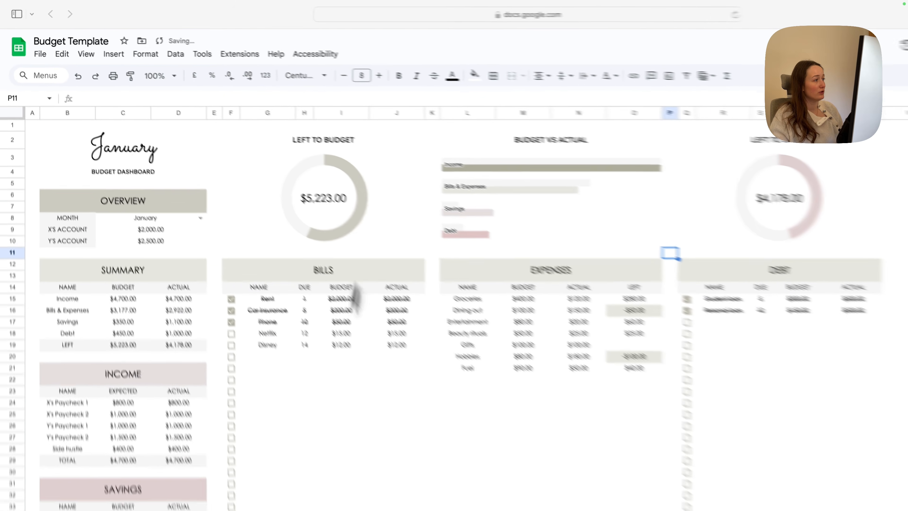
left_click(307, 327)
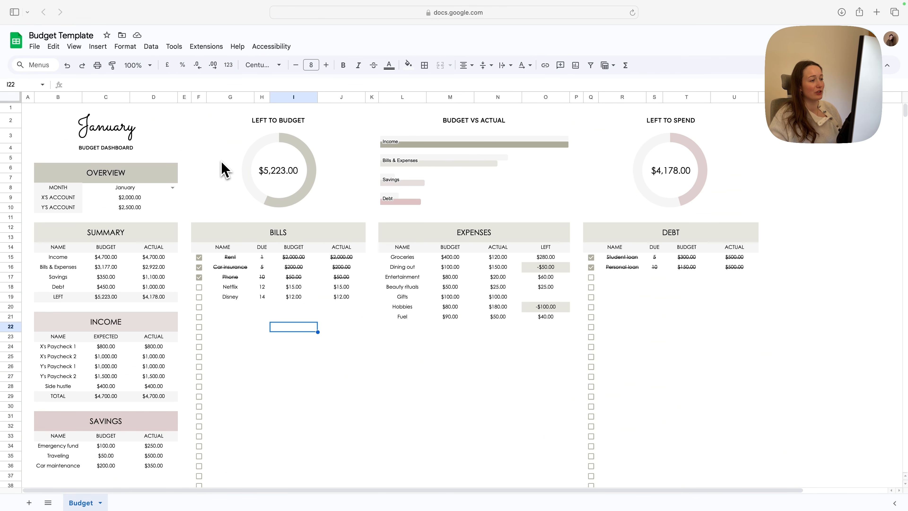
Outline the whole OVERVIEW table, from its heading to the Y'S ACCOUNT row, with a thin solid outer border in custom sage
left_click_drag(112, 175, 112, 191)
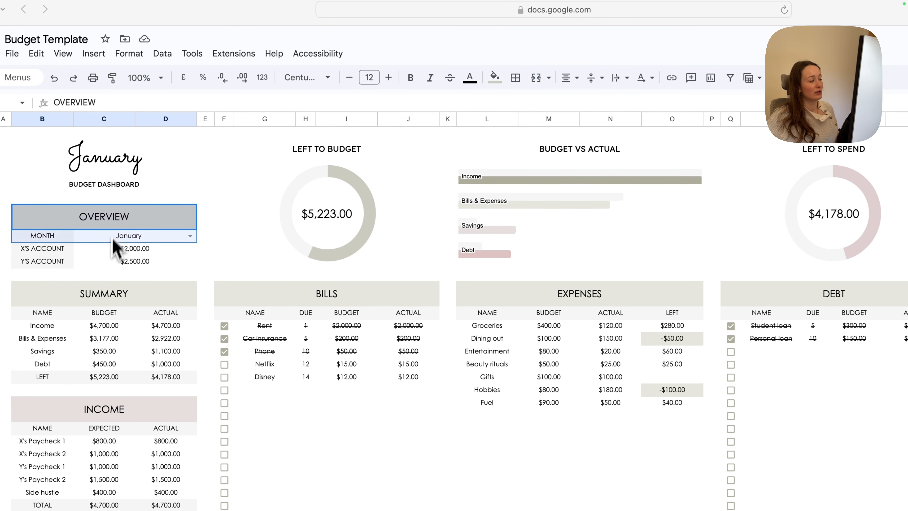
left_click_drag(112, 238, 109, 265)
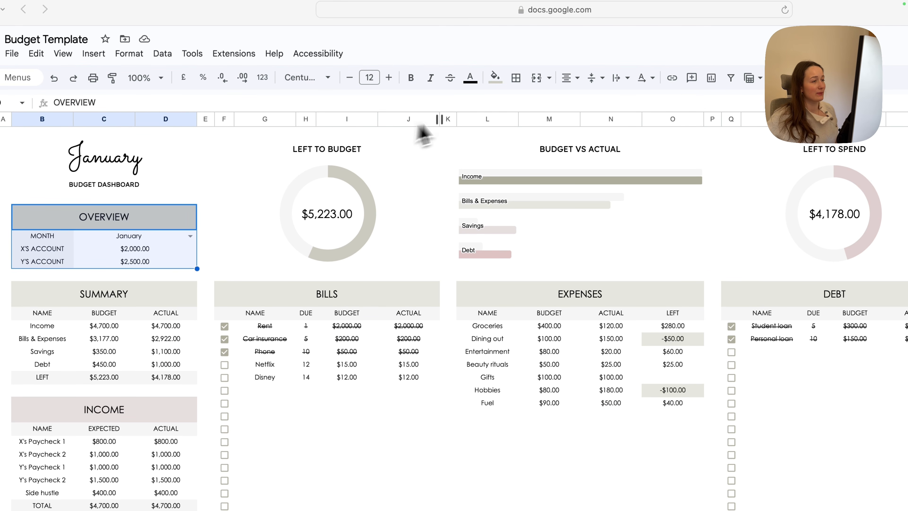
left_click(519, 88)
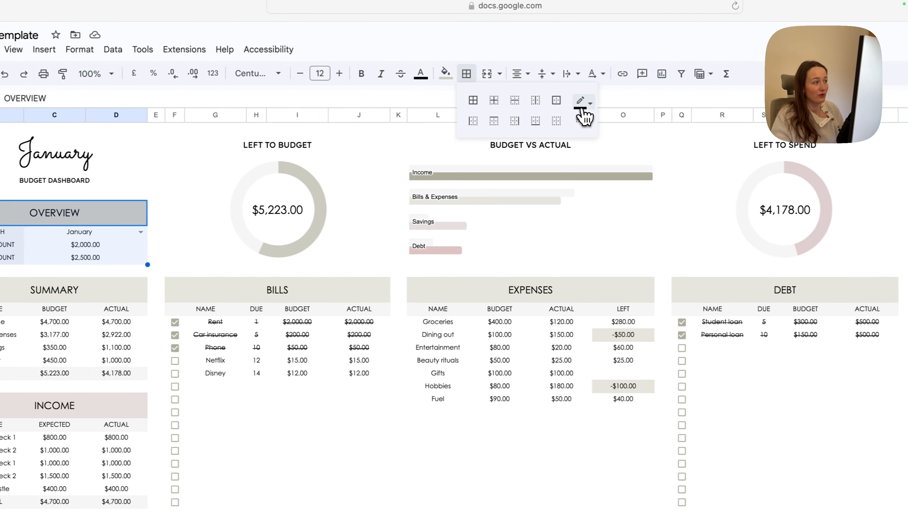
left_click(633, 104)
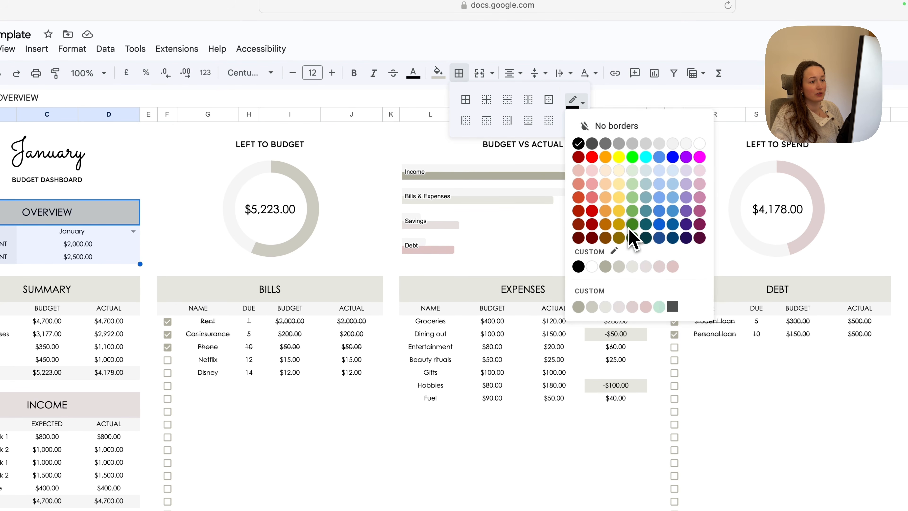
left_click(621, 269)
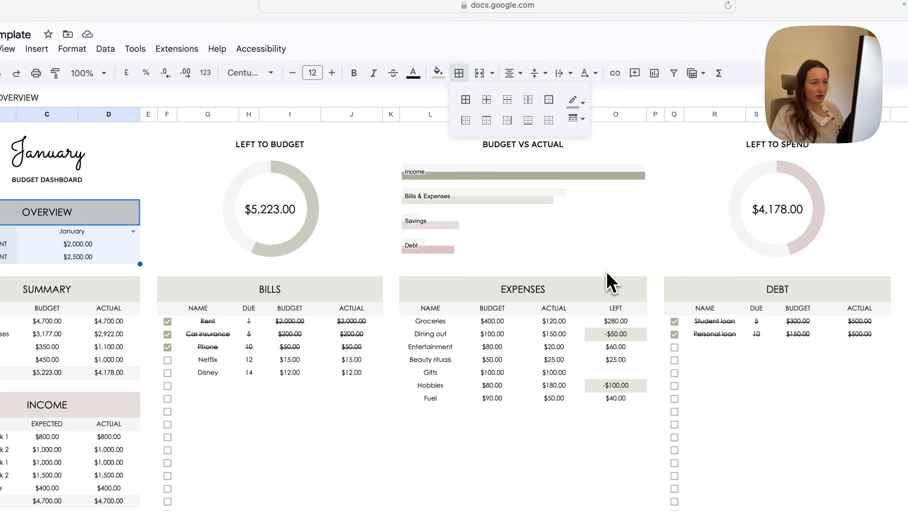
left_click(587, 123)
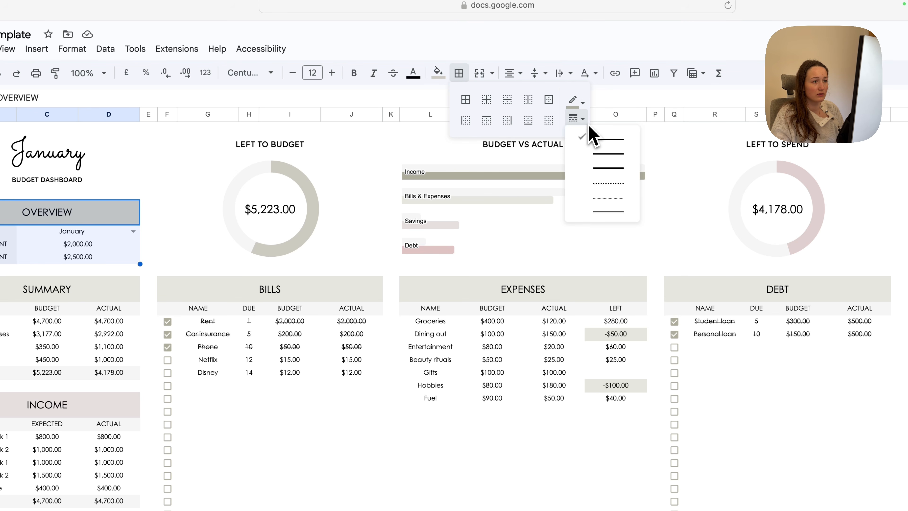
left_click(592, 139)
left_click(550, 101)
Add inner borders to the OVERVIEW table in a finer line style
left_click_drag(12, 214, 67, 255)
left_click(481, 81)
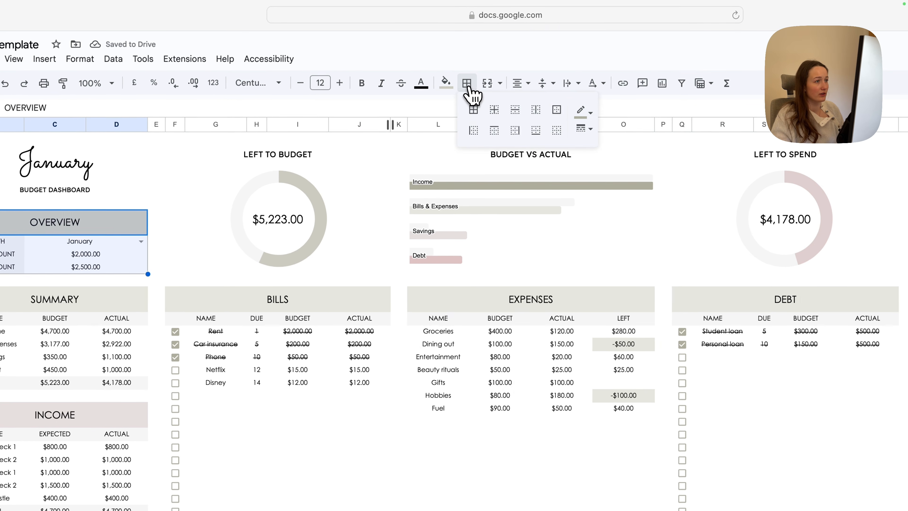
left_click(597, 126)
left_click(625, 191)
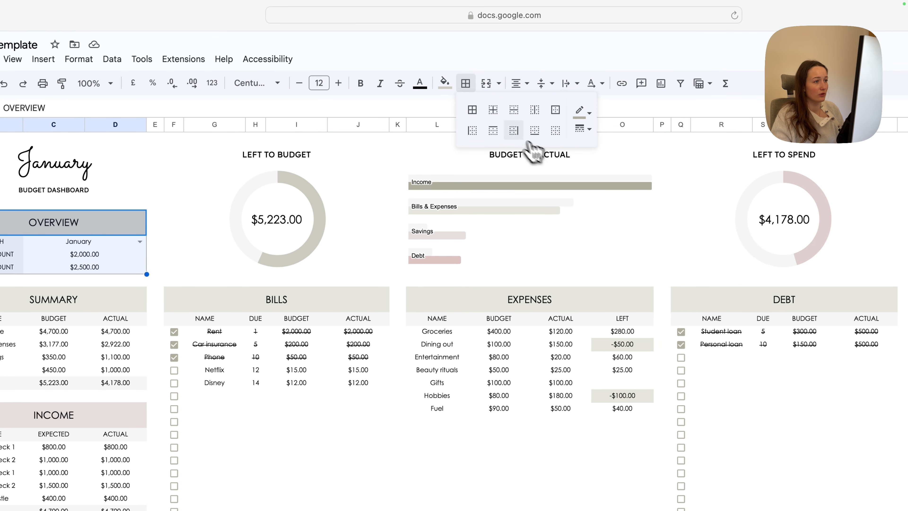
left_click(493, 109)
Try to outline the SUMMARY table with an outer border and switch the border style to a thin solid line
left_click(97, 312)
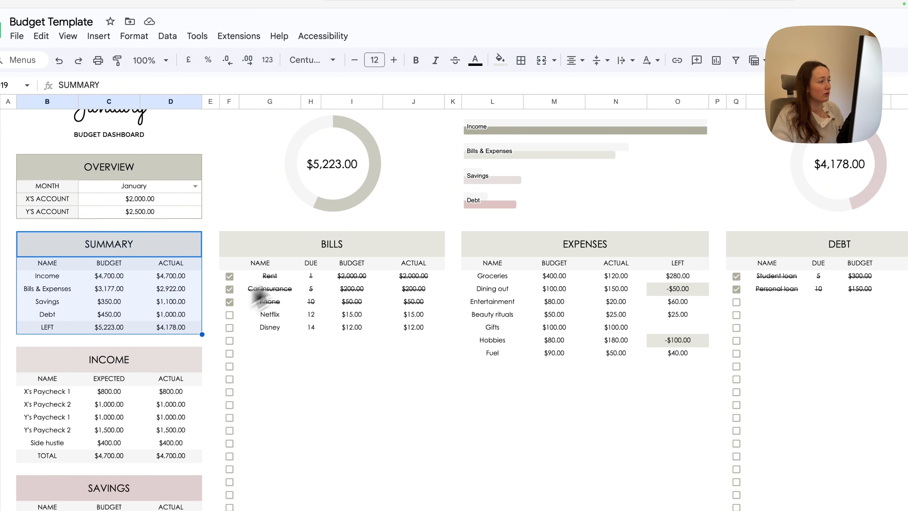
left_click(521, 61)
left_click(611, 88)
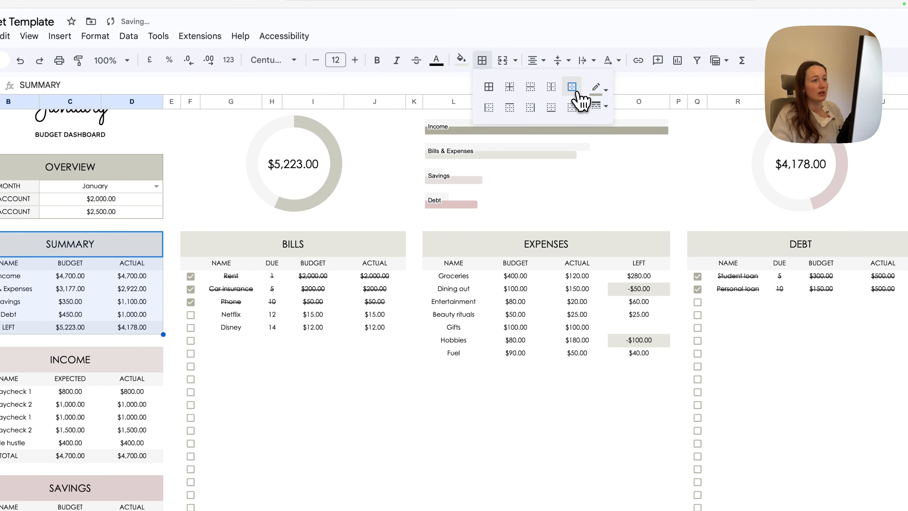
left_click(594, 108)
left_click(622, 127)
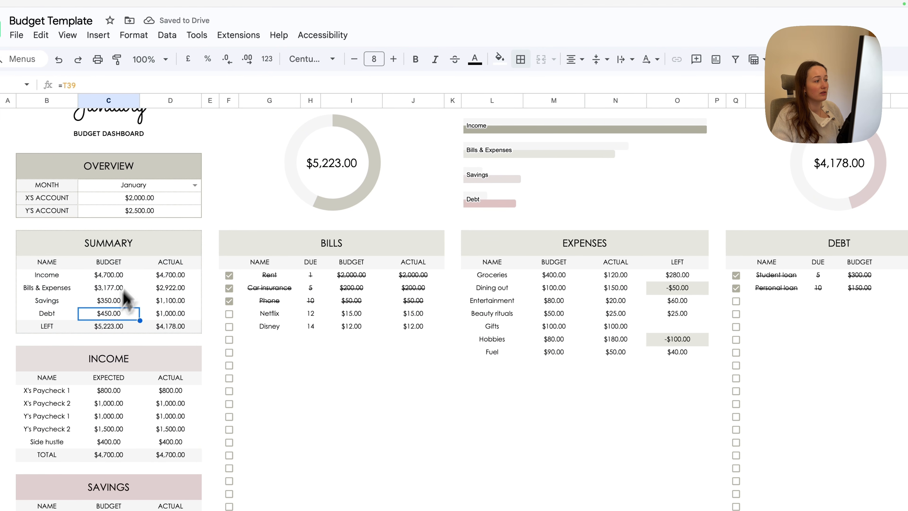
Apply a thin solid sage outer border around the SUMMARY table, from its heading to the LEFT row
left_click(522, 60)
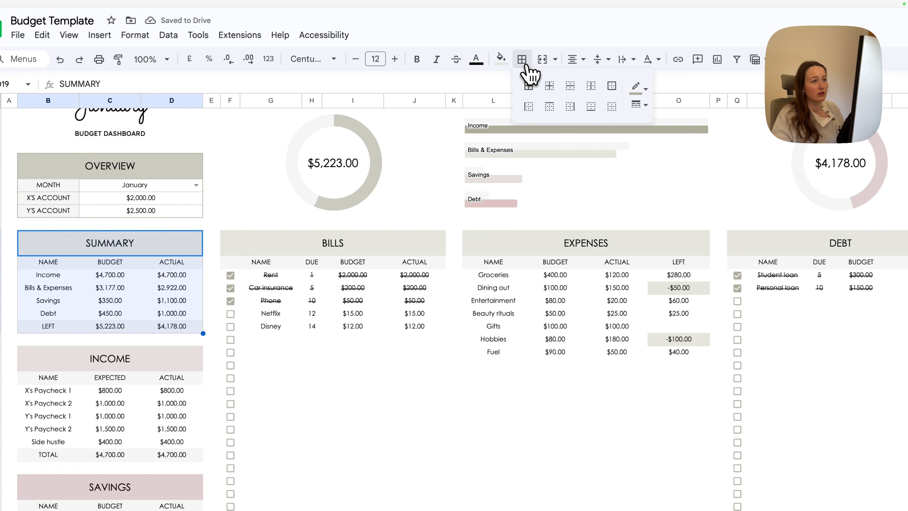
left_click(639, 105)
left_click(655, 132)
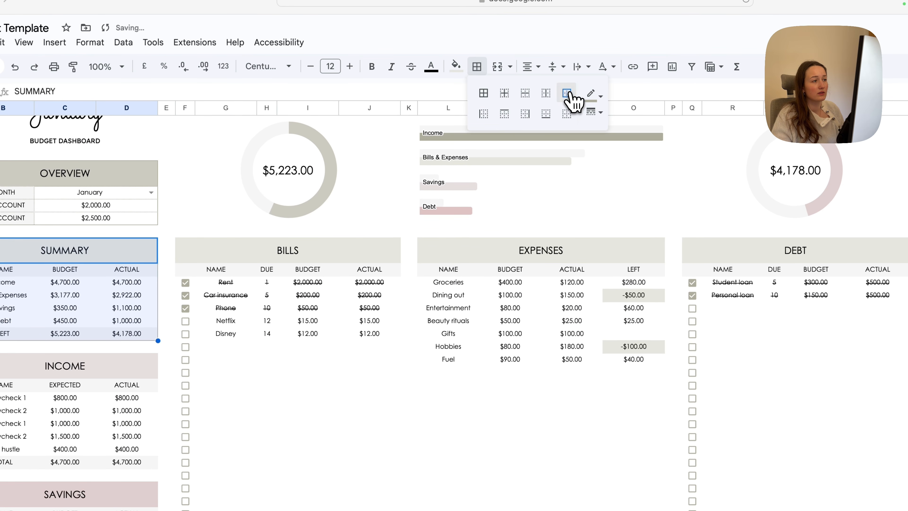
left_click(166, 283)
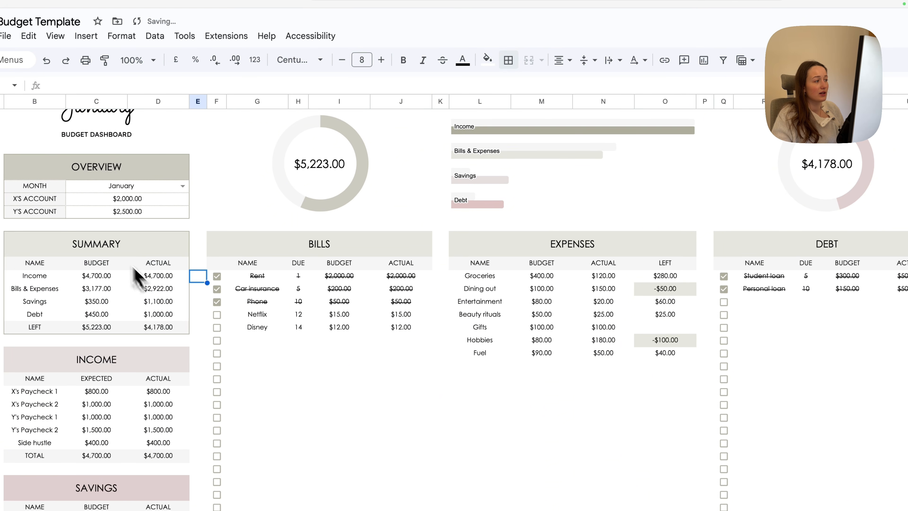
Add inner borders in a finer line style to the SUMMARY table, from its heading to the LEFT row
left_click_drag(132, 247, 127, 327)
left_click(509, 60)
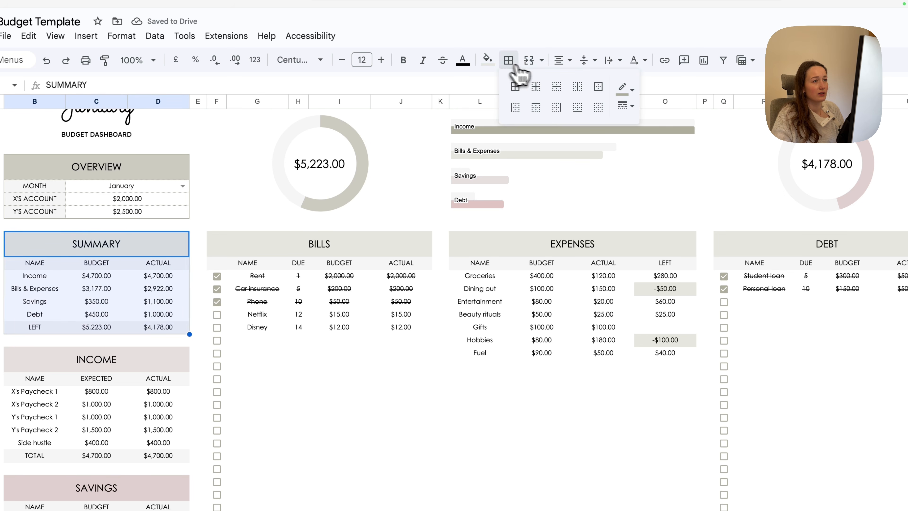
left_click(627, 106)
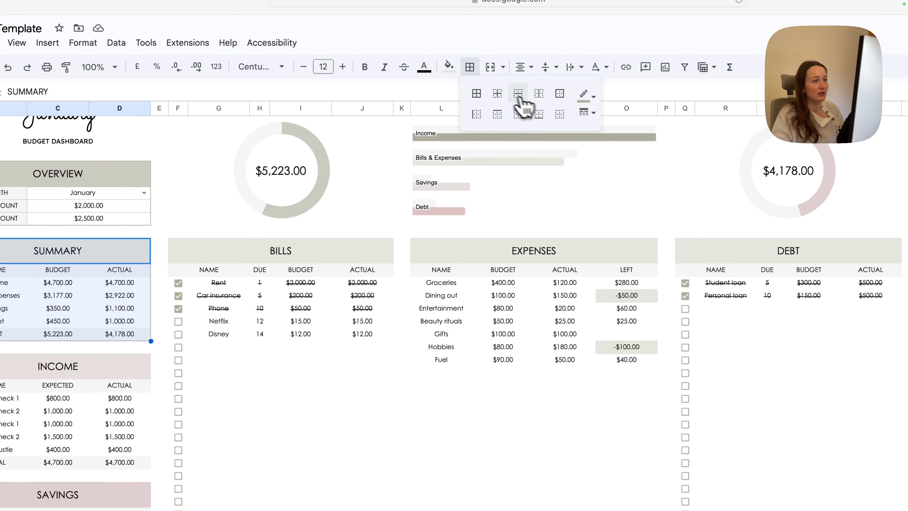
left_click(498, 93)
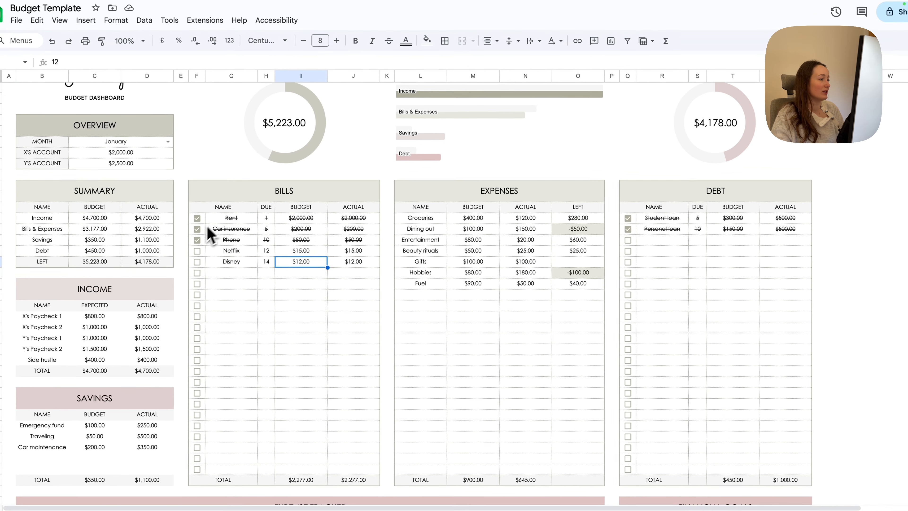
Remove the vertical border between the checkboxes and the names in the BILLS table, from the Rent row to the last checklist row
left_click_drag(215, 220, 239, 472)
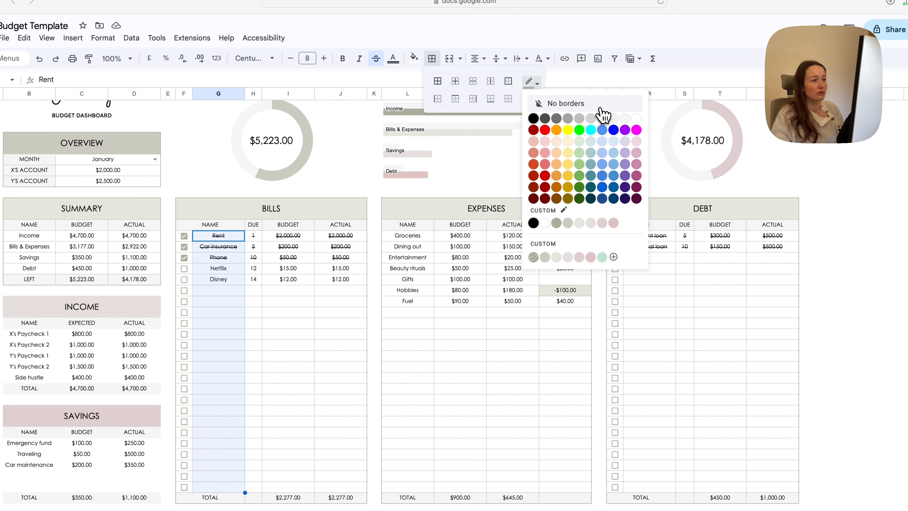
left_click(603, 118)
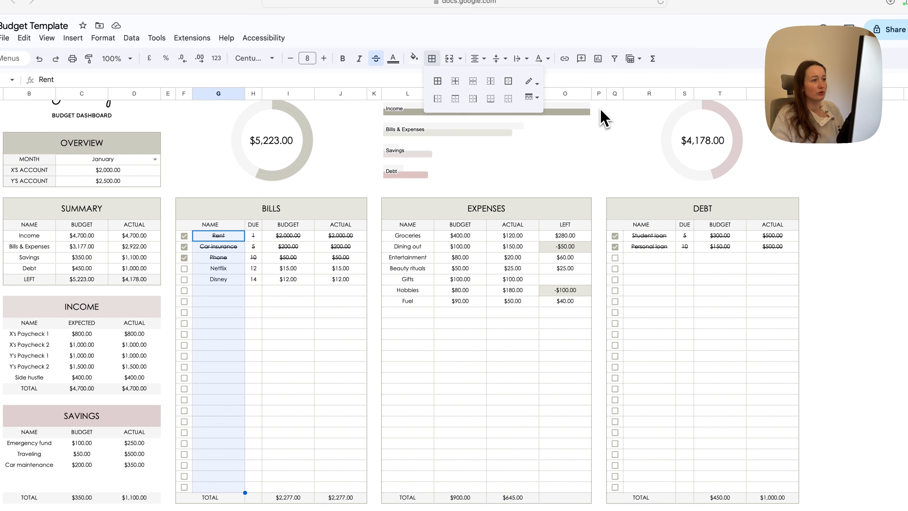
left_click(444, 103)
left_click(272, 336)
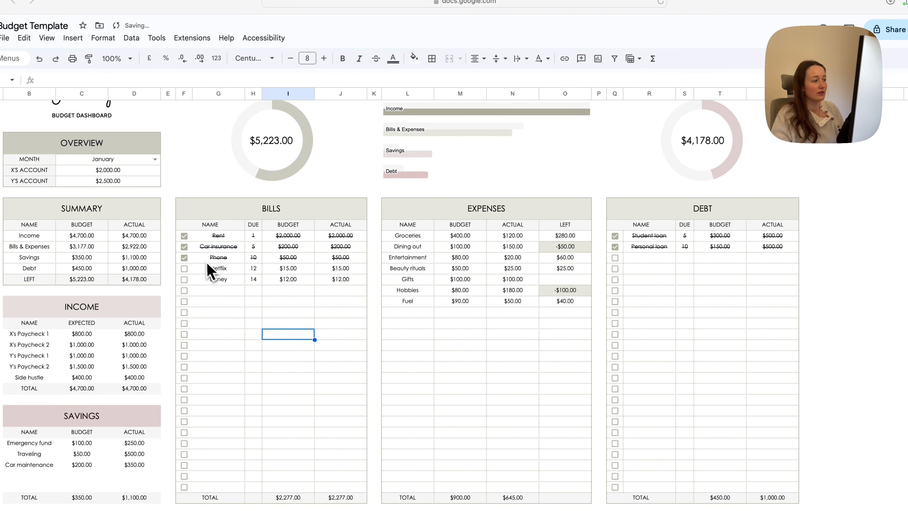
Remove the vertical border between the checkboxes and the names in the DEBT table, from the Student loan row down
left_click_drag(655, 236, 665, 485)
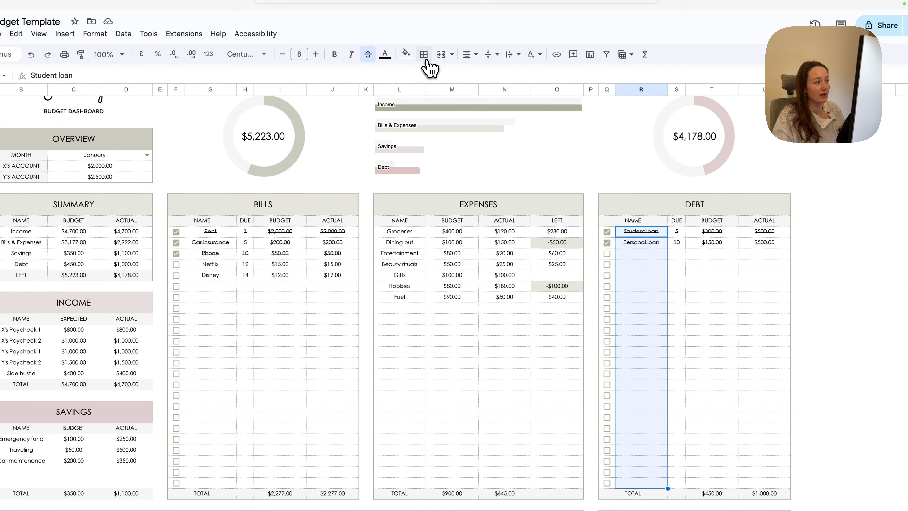
left_click(399, 38)
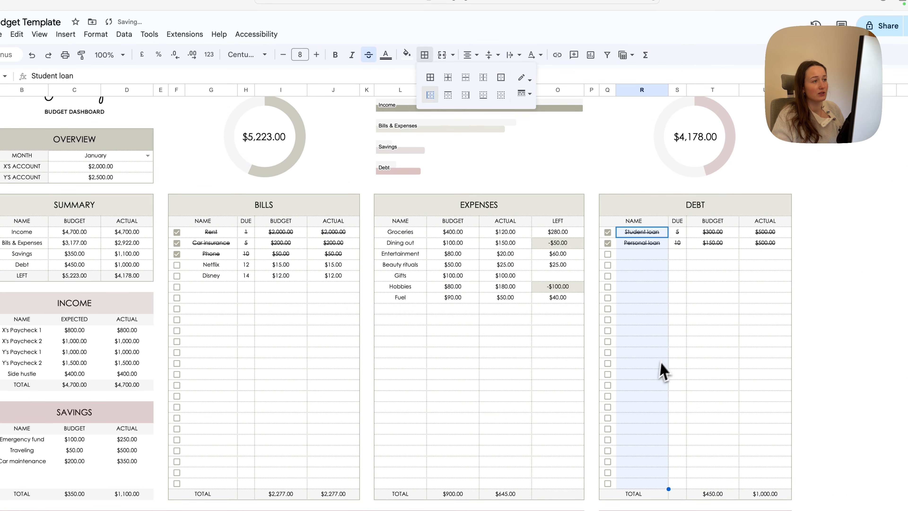
left_click(656, 353)
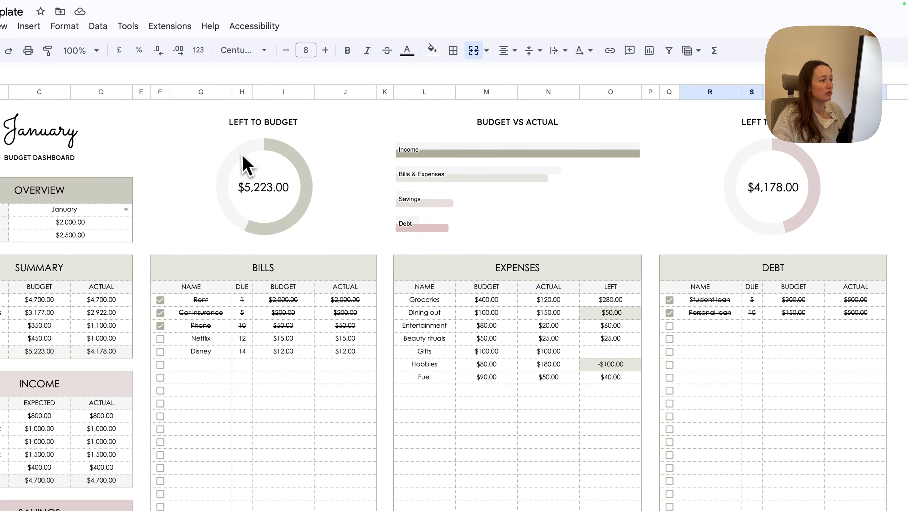
Outline the LEFT TO BUDGET heading and its doughnut chart area with a thin solid outer border in custom sage
left_click(189, 193)
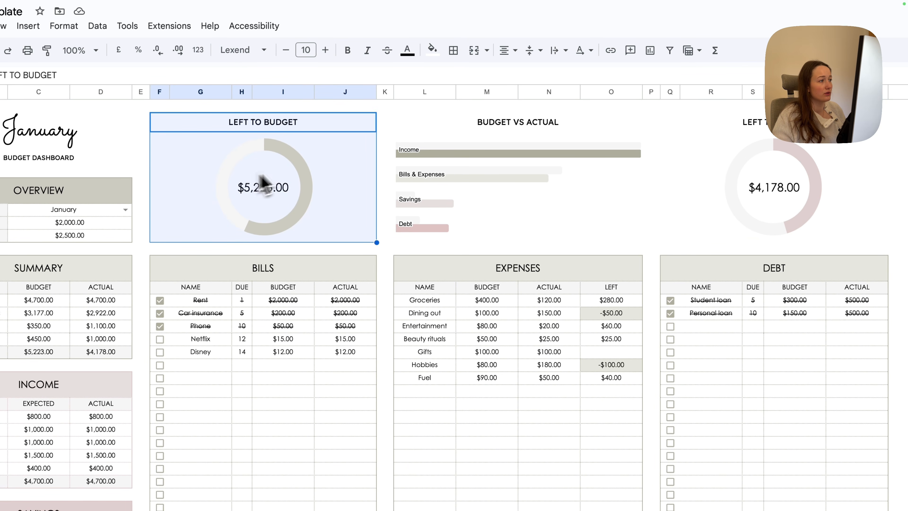
left_click(453, 51)
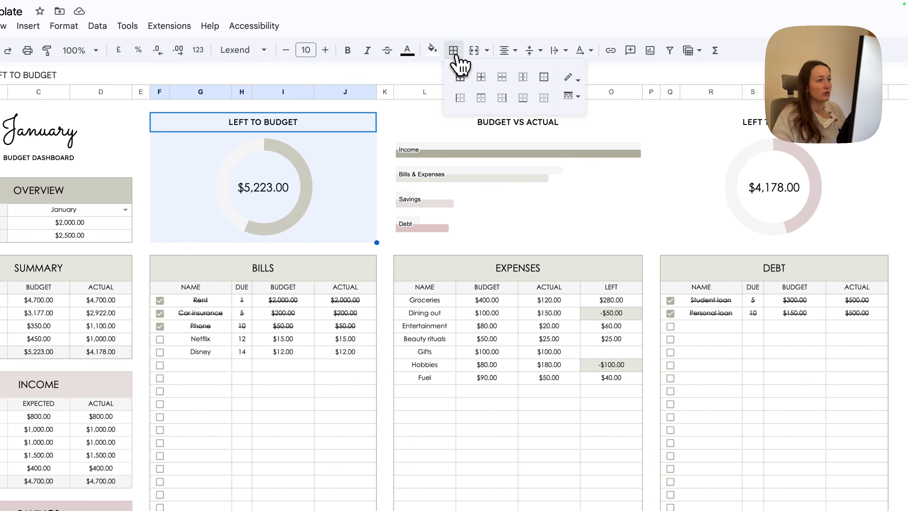
left_click(569, 79)
left_click(608, 248)
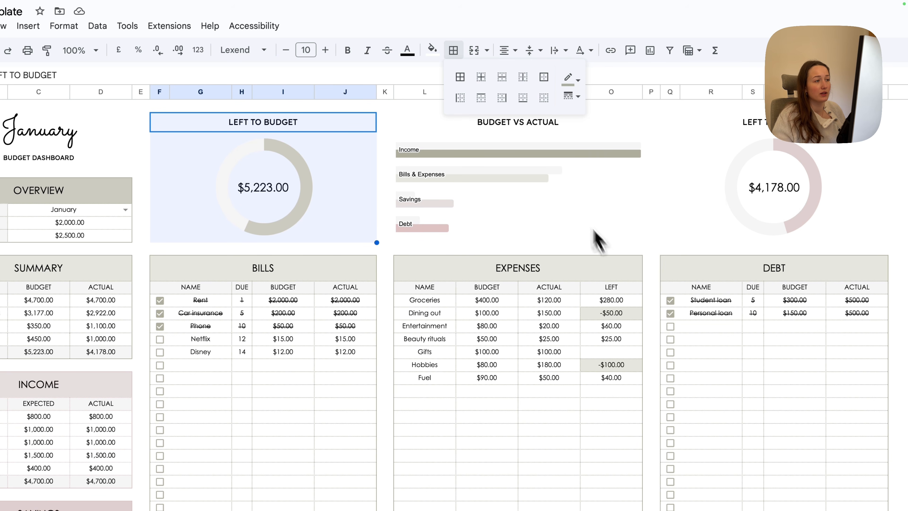
left_click(572, 96)
left_click(574, 95)
left_click(544, 77)
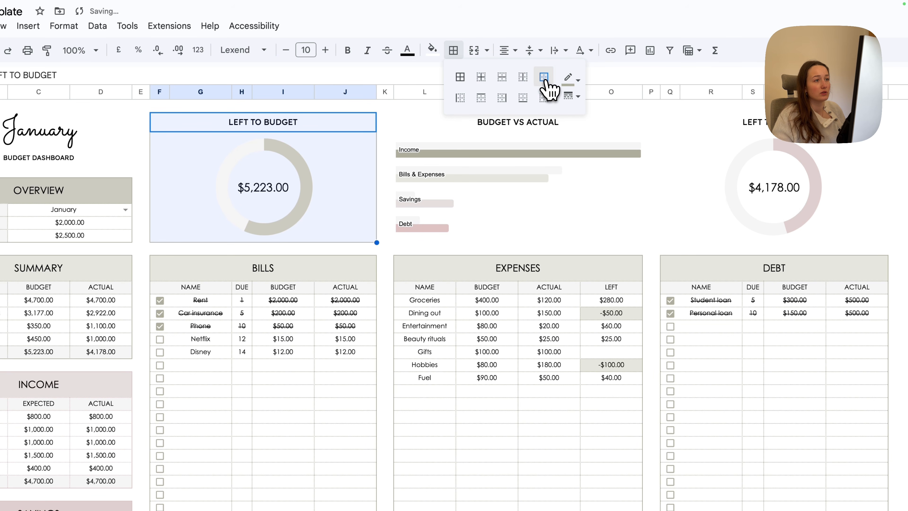
Apply the same sage outer border around the BUDGET VS ACTUAL heading and bar chart area
left_click_drag(466, 127, 471, 185)
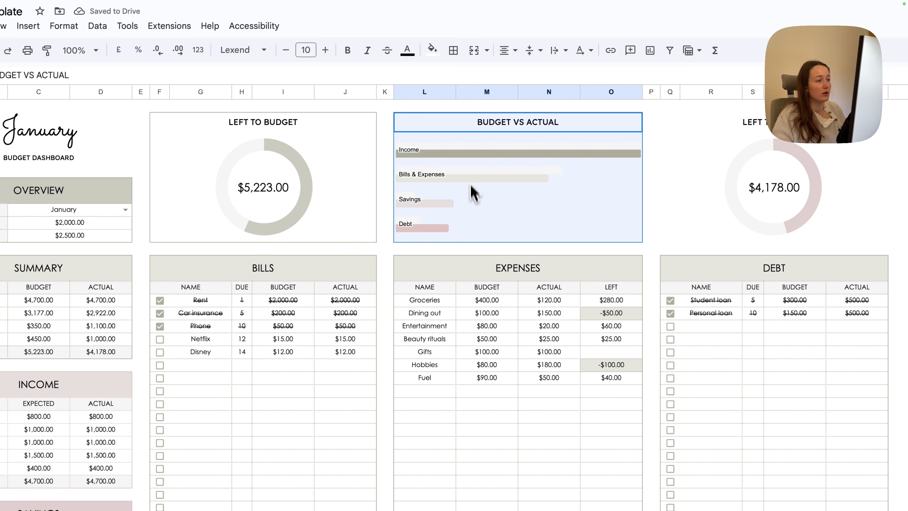
left_click(454, 51)
left_click(544, 77)
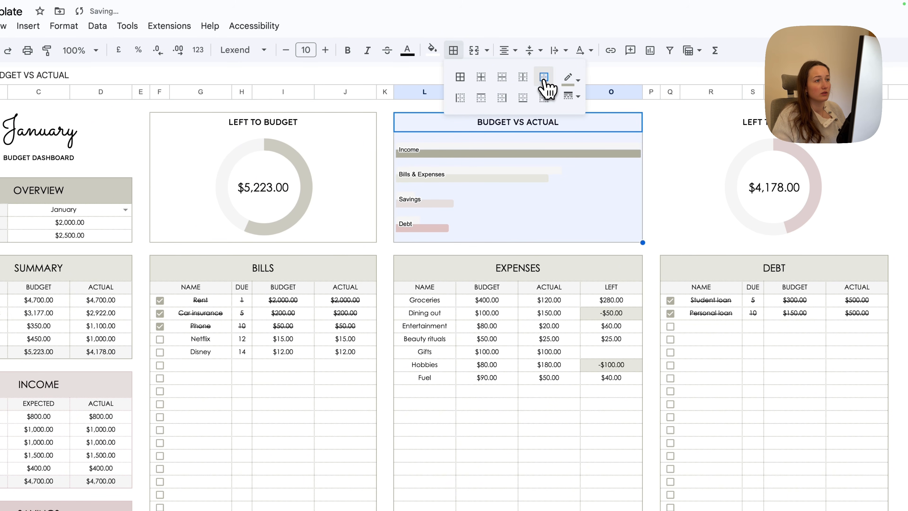
Apply the matching sage outer border around the LEFT TO SPEND heading and doughnut chart area
left_click_drag(681, 129, 688, 183)
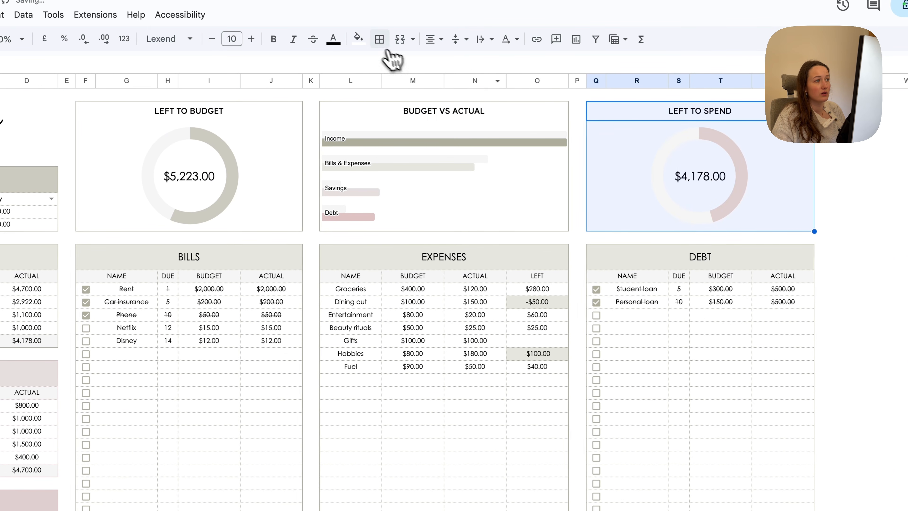
left_click(454, 50)
left_click(470, 66)
left_click(577, 276)
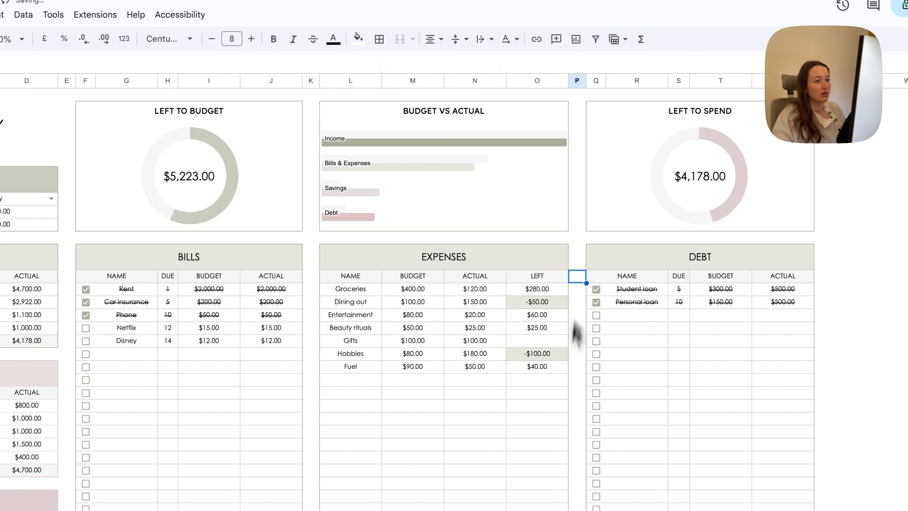
left_click(791, 189)
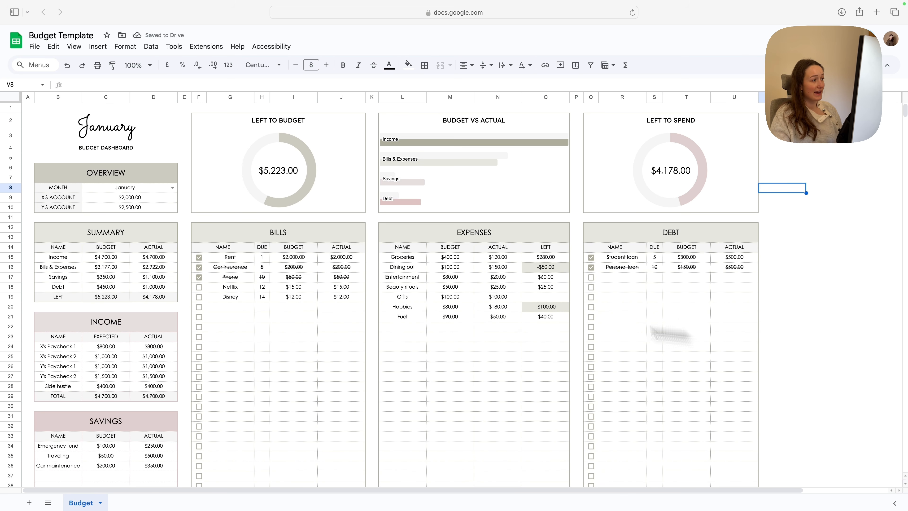
scroll(204, 286, "down", 3)
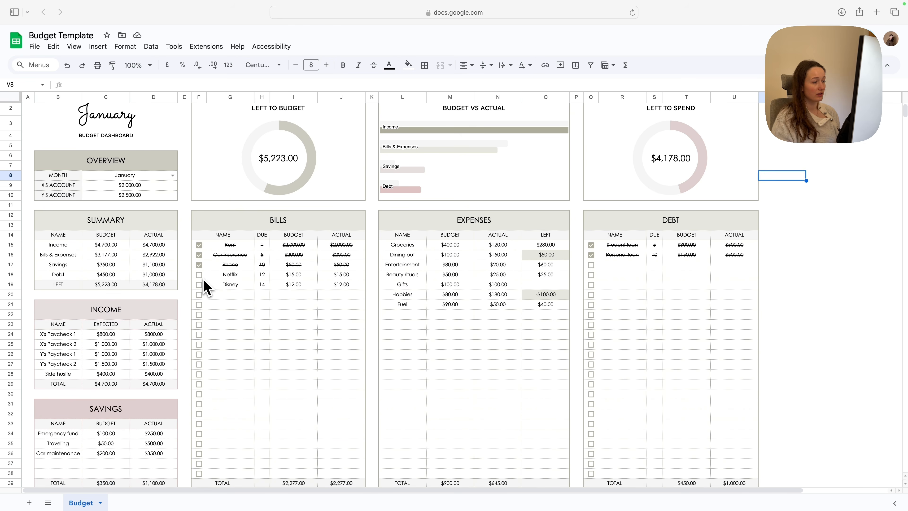
scroll(205, 287, "down", 15)
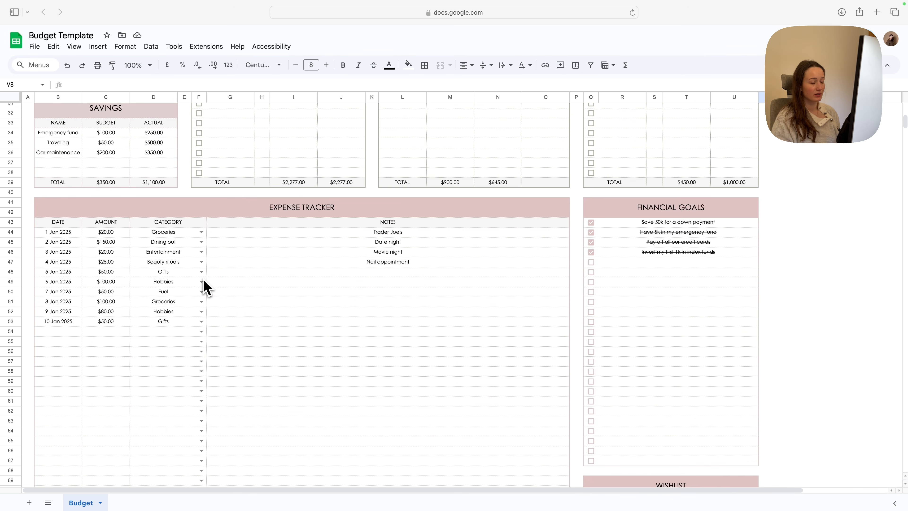
scroll(206, 287, "up", 15)
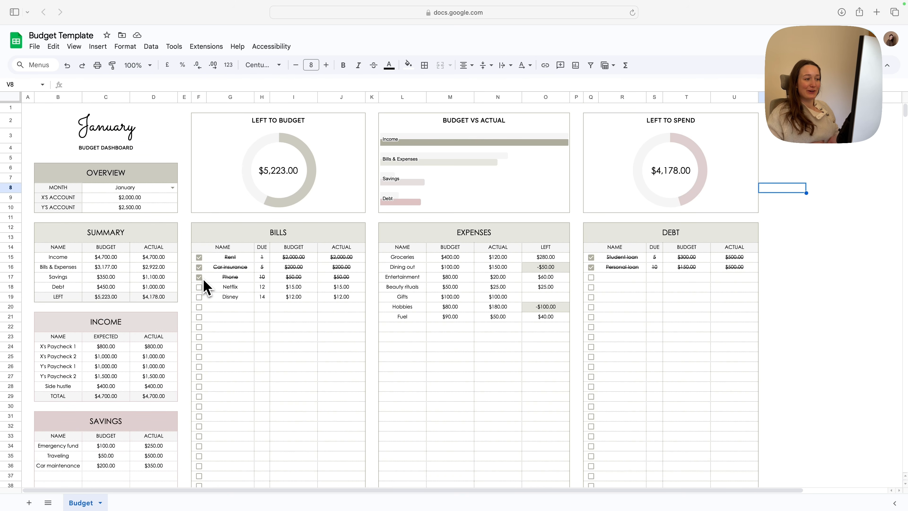